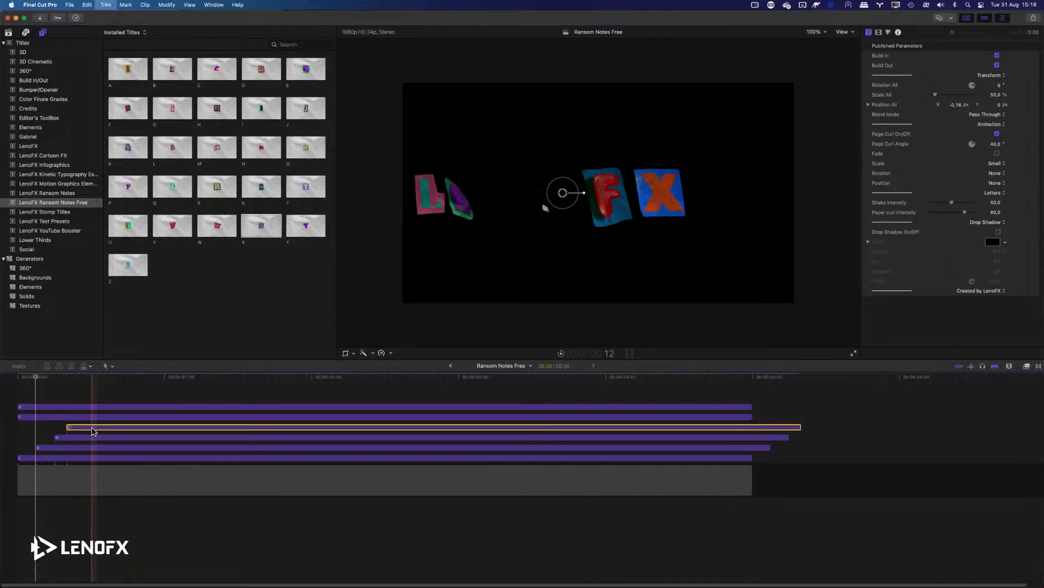
- Delay the O title slightly and the F title by 12 frames so each starts just after the preceding letter
key("period")
key("period")
left_click(96, 417)
key("period")
key("period")
key("period")
key("period")
key("period")
key("period")
key("period")
key("period")
key("period")
key("period")
key("period")
key("period")
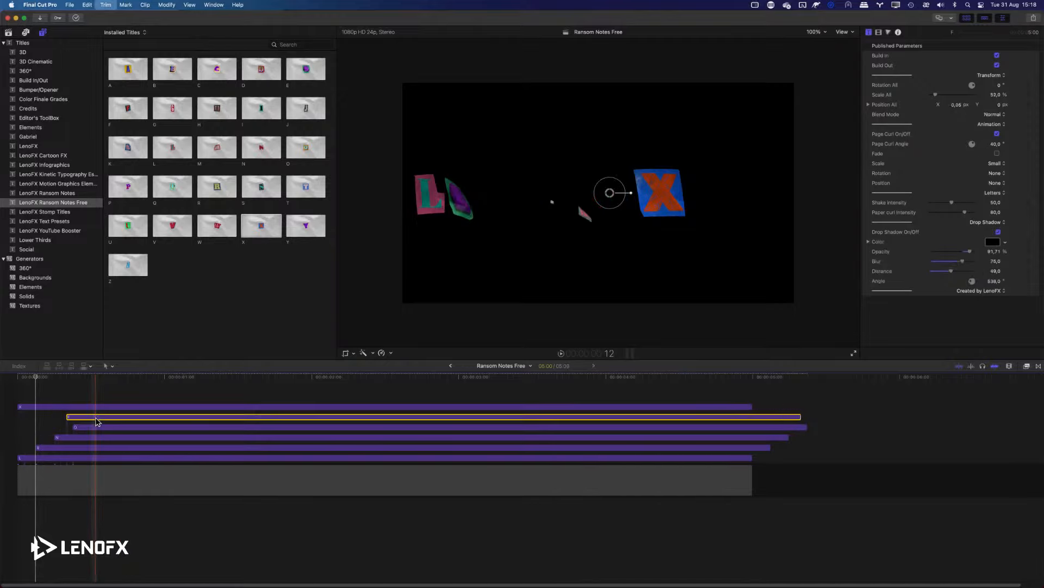
- Delay the X title by 15 frames so it starts just after the F title
left_click(76, 407)
key("period")
key("period")
key("period")
key("period")
key("period")
key("period")
key("period")
key("period")
key("period")
key("period")
key("period")
key("period")
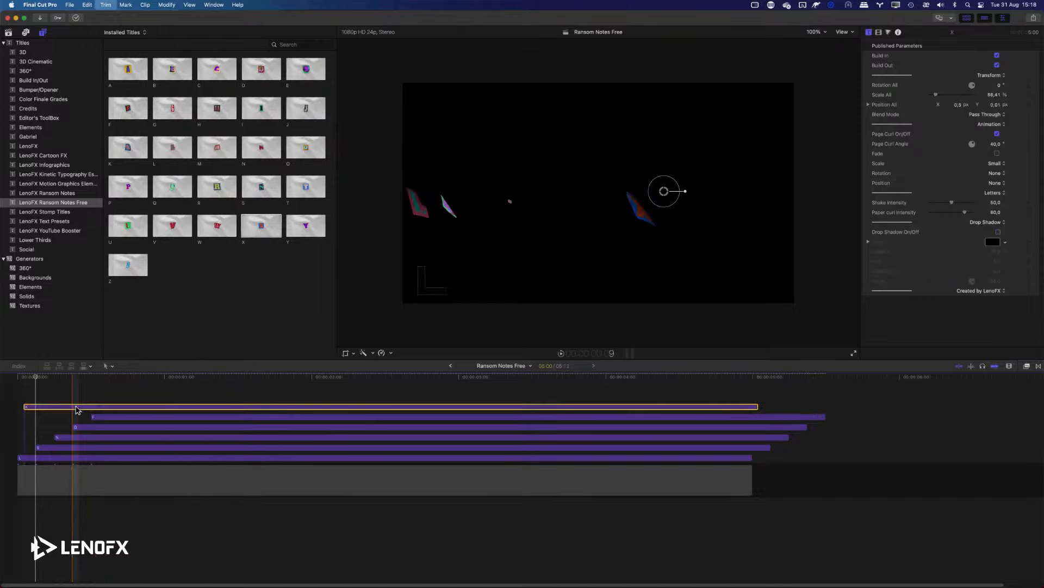
key("period")
key("period")
key("period")
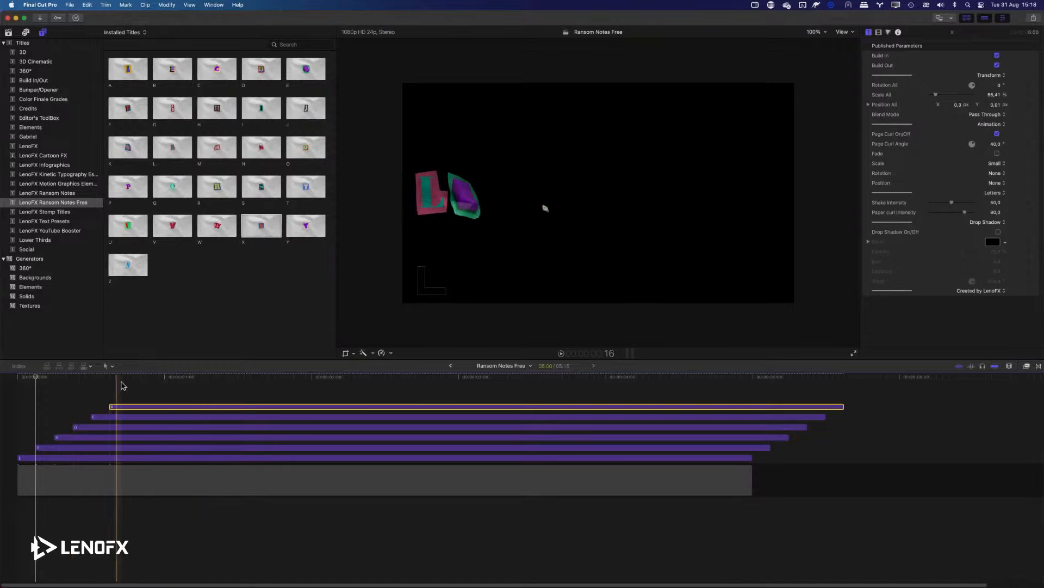
- Play the sequence from the start several times to examine the staggered reveal of the letters
left_click(20, 388)
key("space")
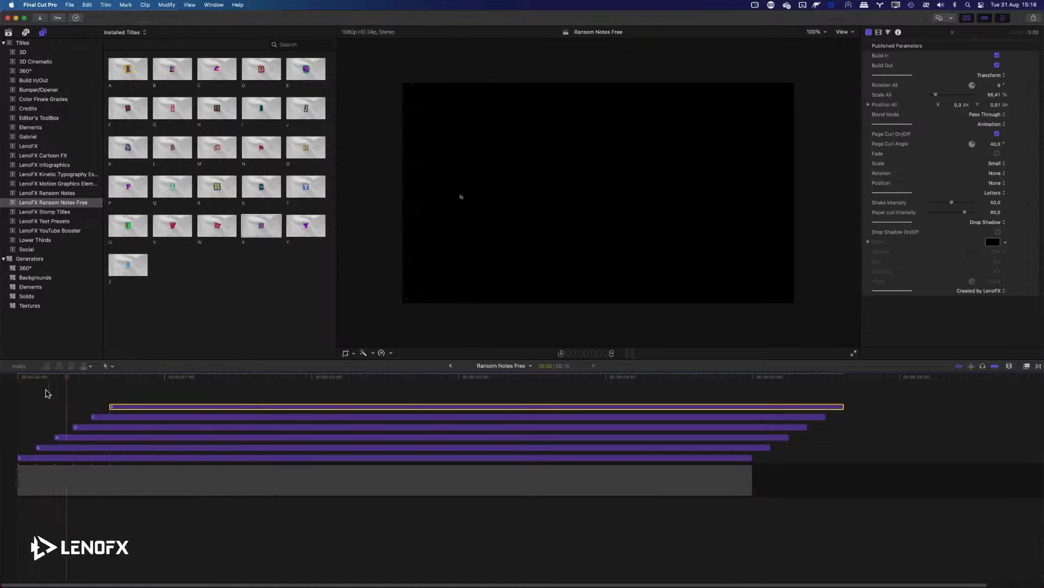
key("space")
left_click(19, 378)
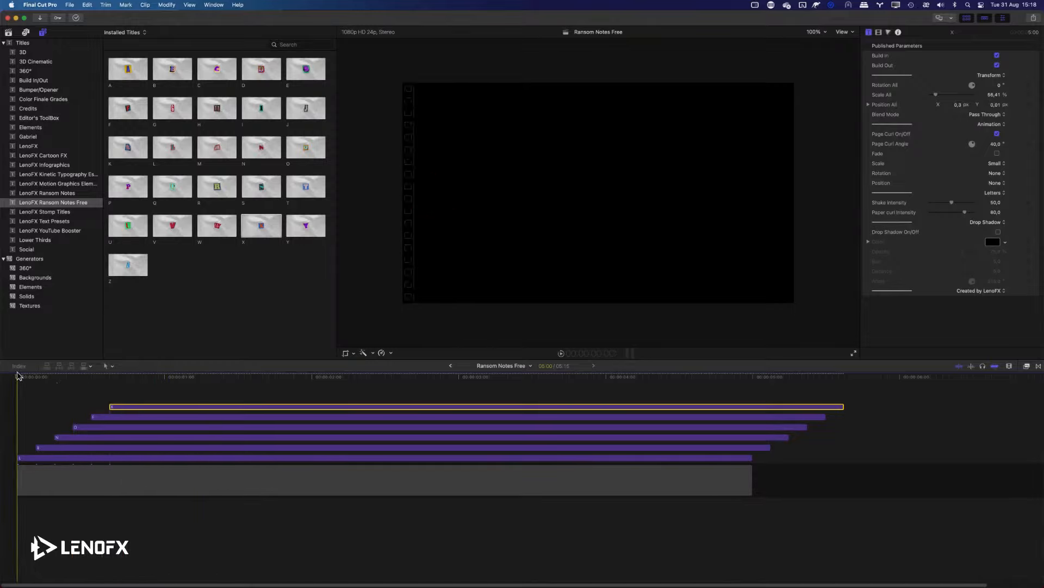
key("space")
key("space")
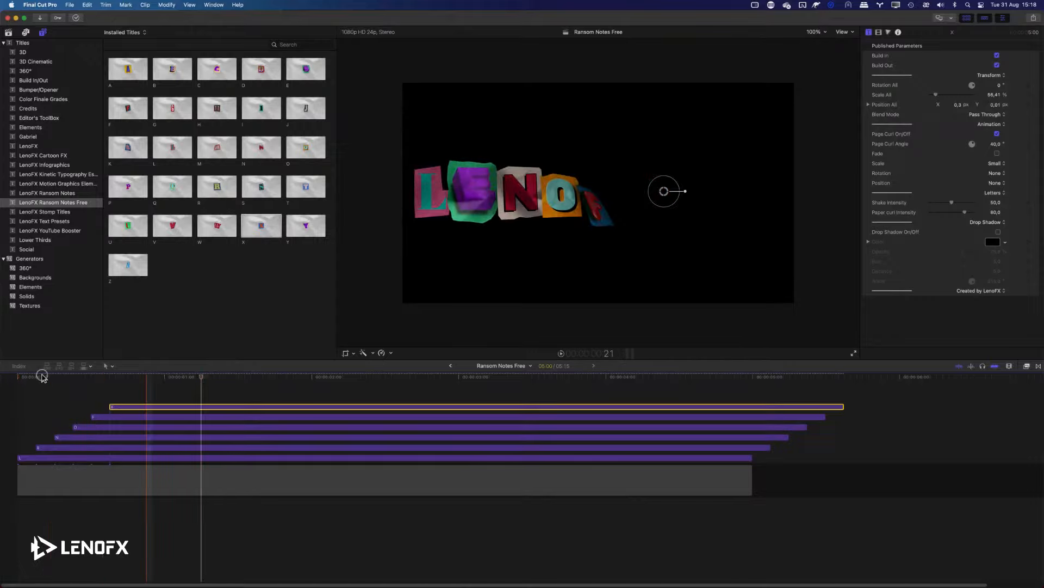
left_click(9, 378)
key("space")
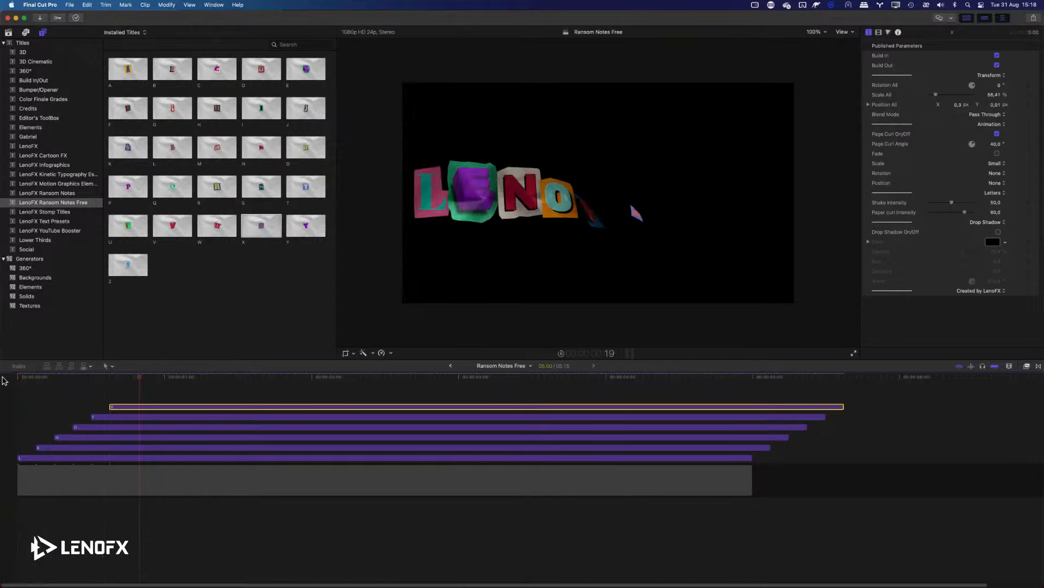
key("space")
left_click(9, 379)
key("space")
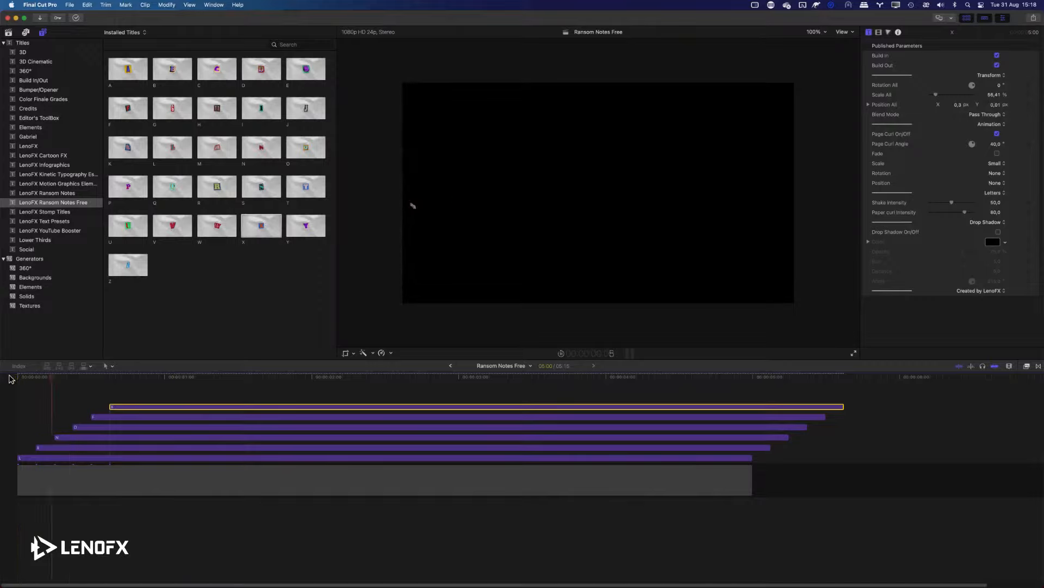
key("space")
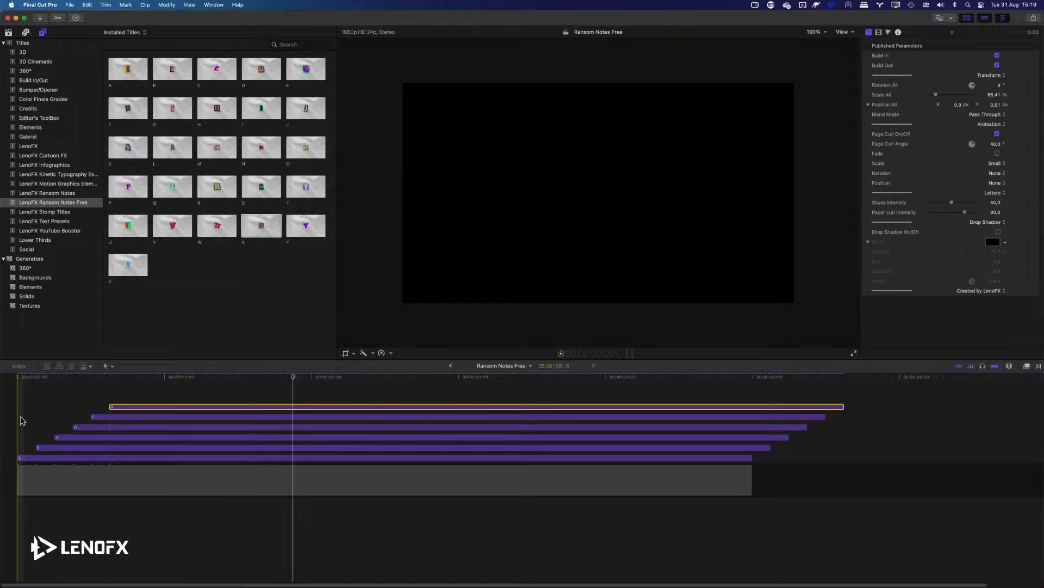
key("space")
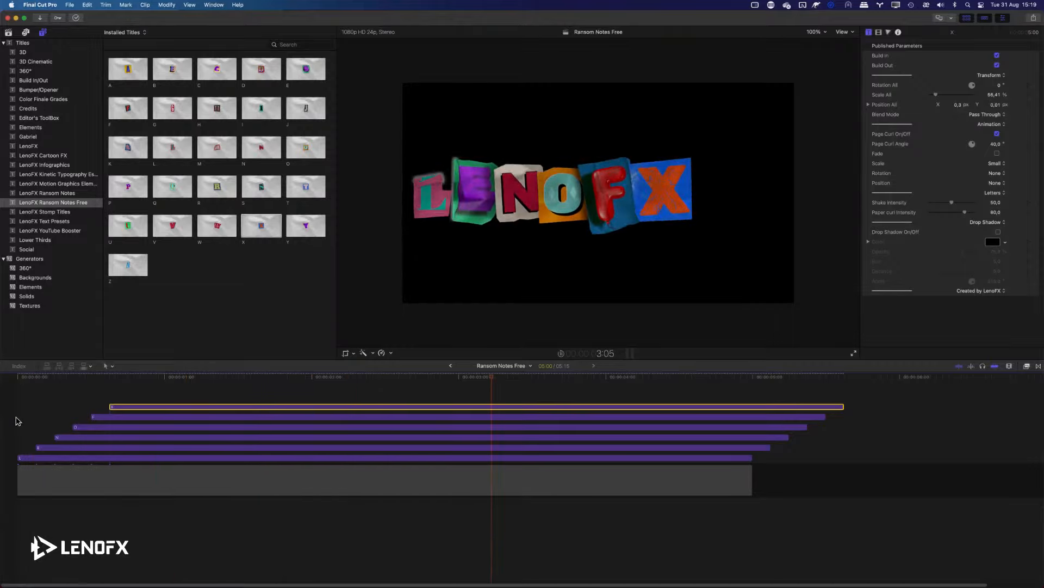
key("space")
key("space")
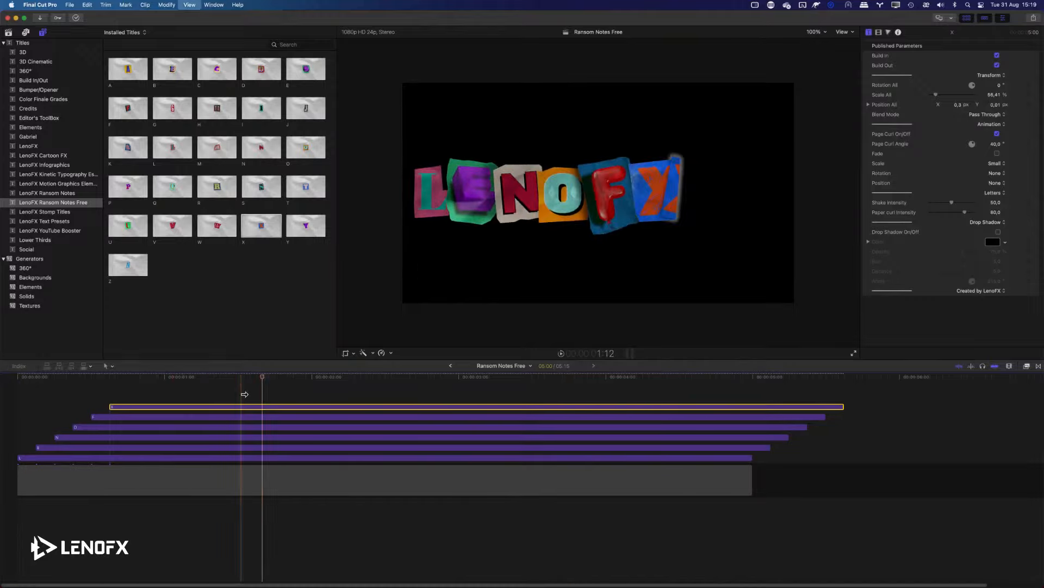
key("space")
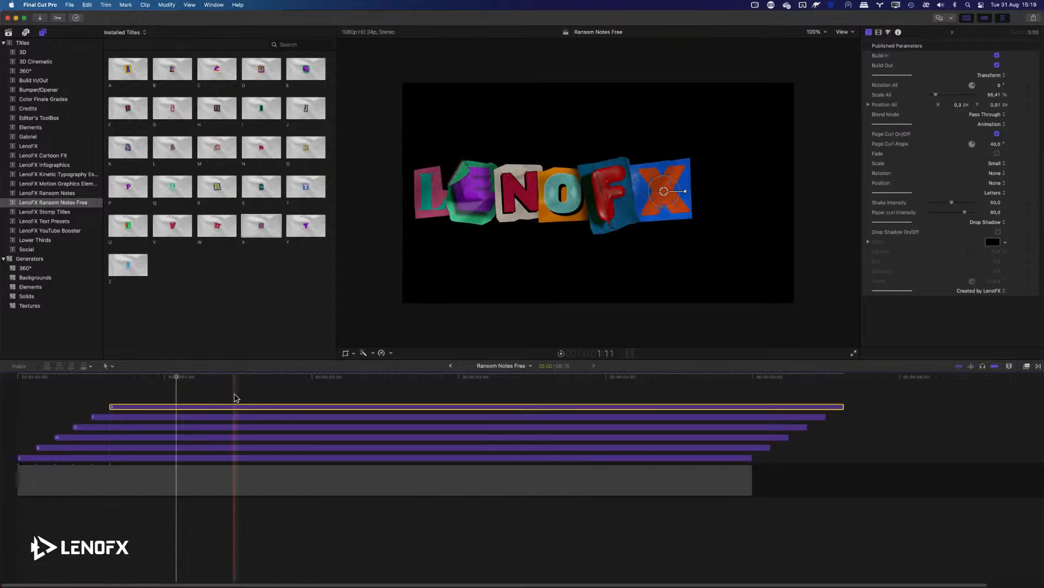
- Combine all six letter titles into one compound clip, keeping the default name and the Chroma Key event
left_click(246, 379)
left_click_drag(247, 379, 256, 379)
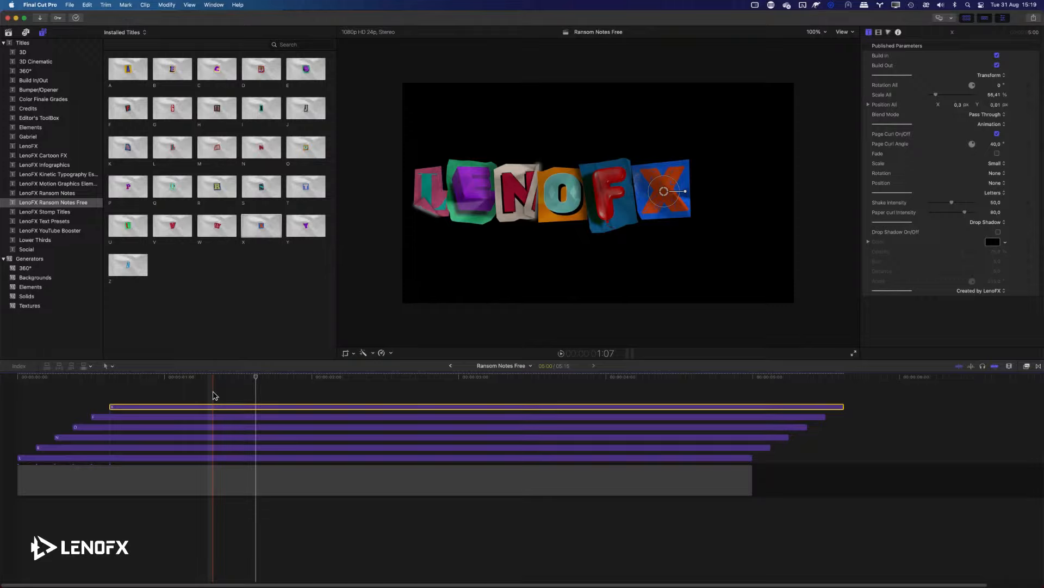
left_click_drag(213, 395, 243, 457)
right_click(243, 457)
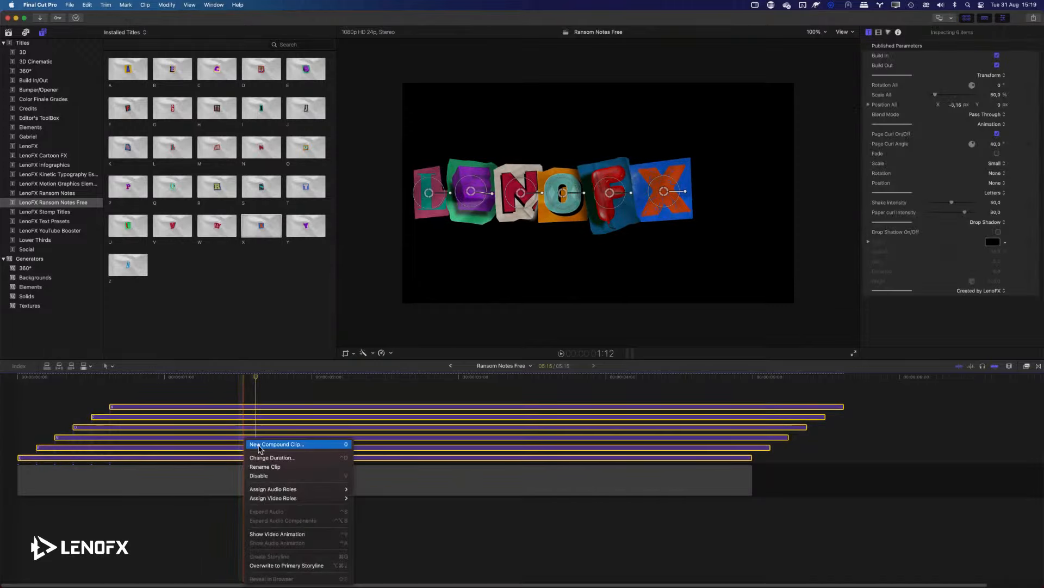
left_click(259, 445)
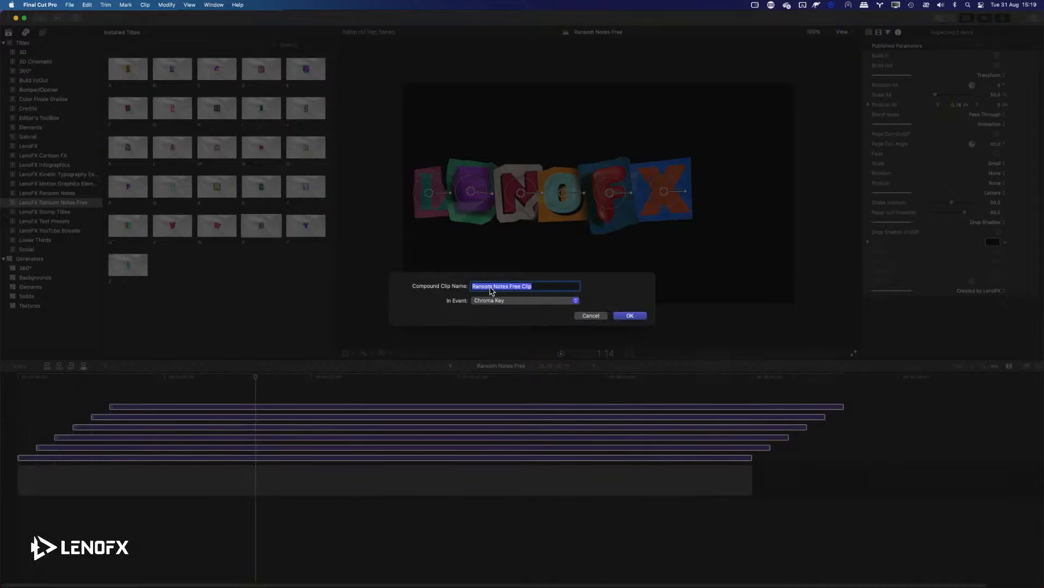
left_click(630, 315)
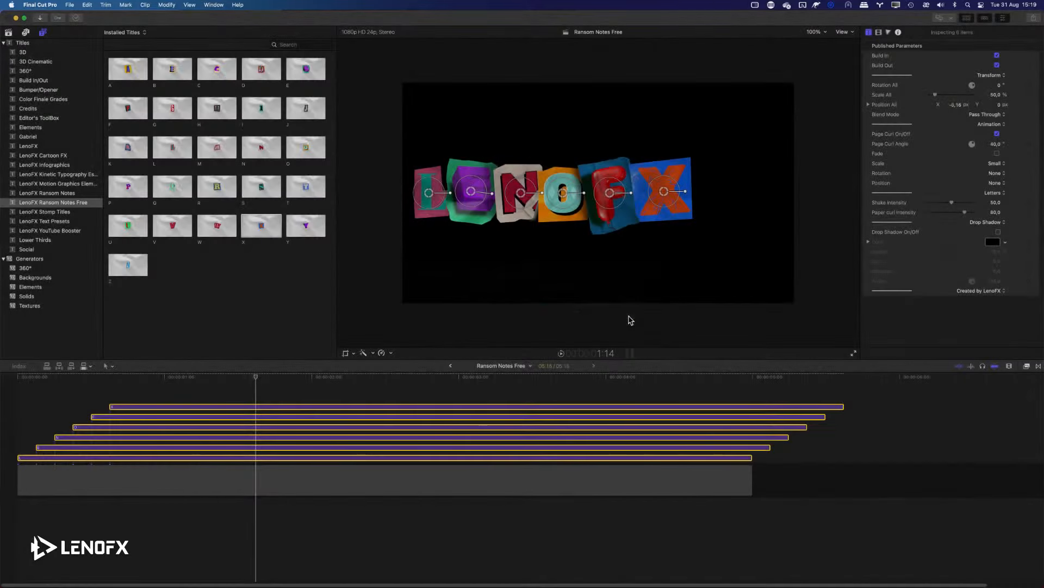
- Move the compound clip into the primary storyline and delete the gap clip so it starts at the beginning
left_click_drag(291, 382, 323, 386)
left_click_drag(338, 438, 454, 474)
left_click(251, 478)
key("BackSpace")
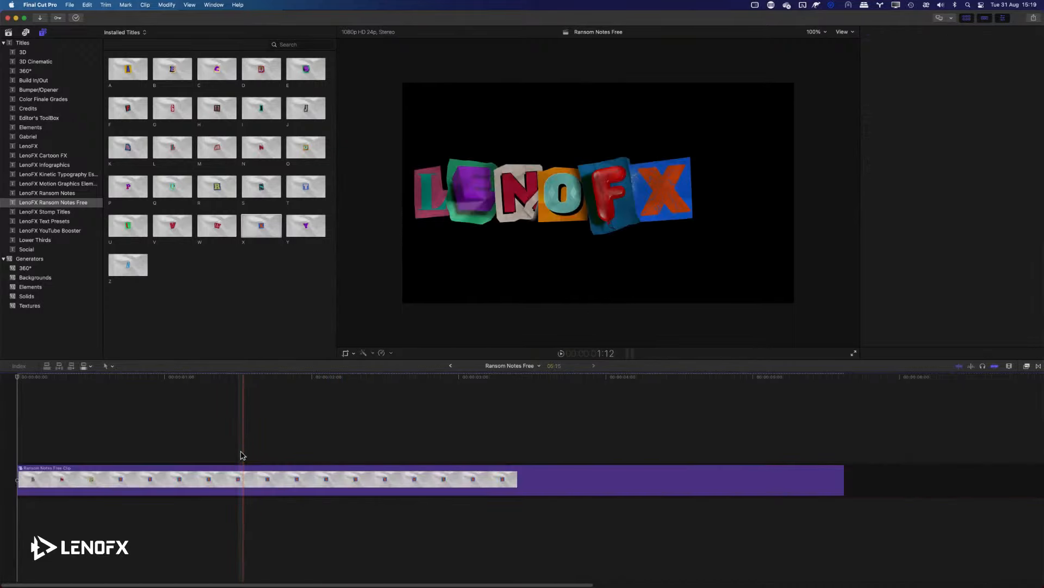
- Add a Custom solid generator beneath the compound clip and trim its end to match the compound clip's end
left_click(117, 494)
key("super+minus")
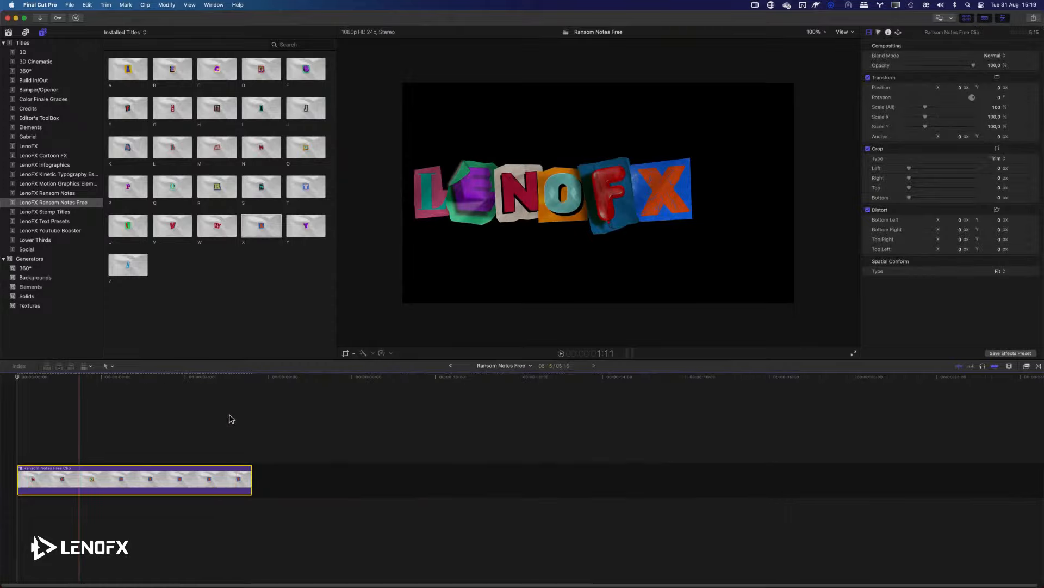
left_click(107, 377)
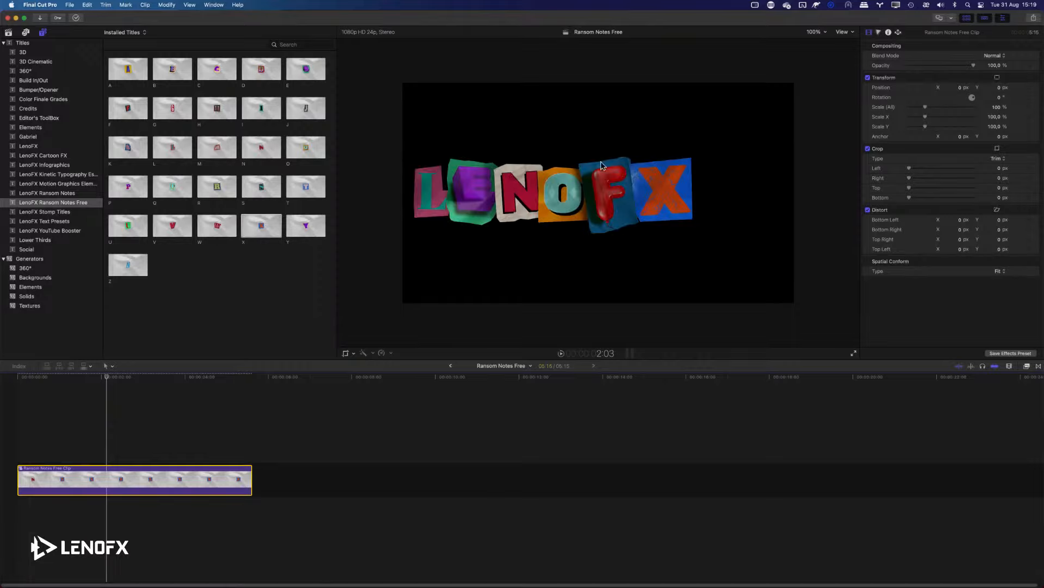
left_click(16, 297)
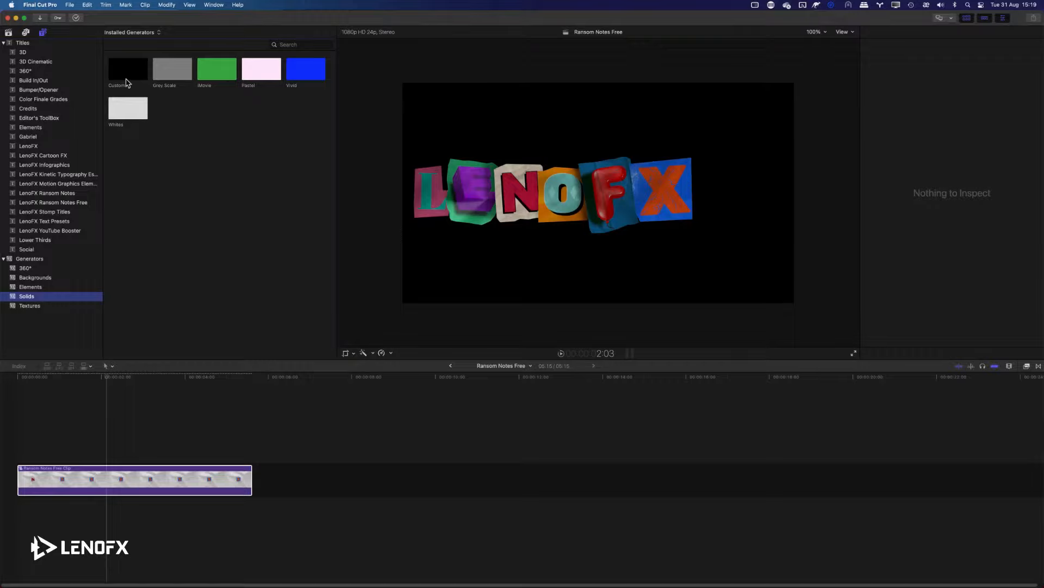
left_click_drag(123, 80, 23, 521)
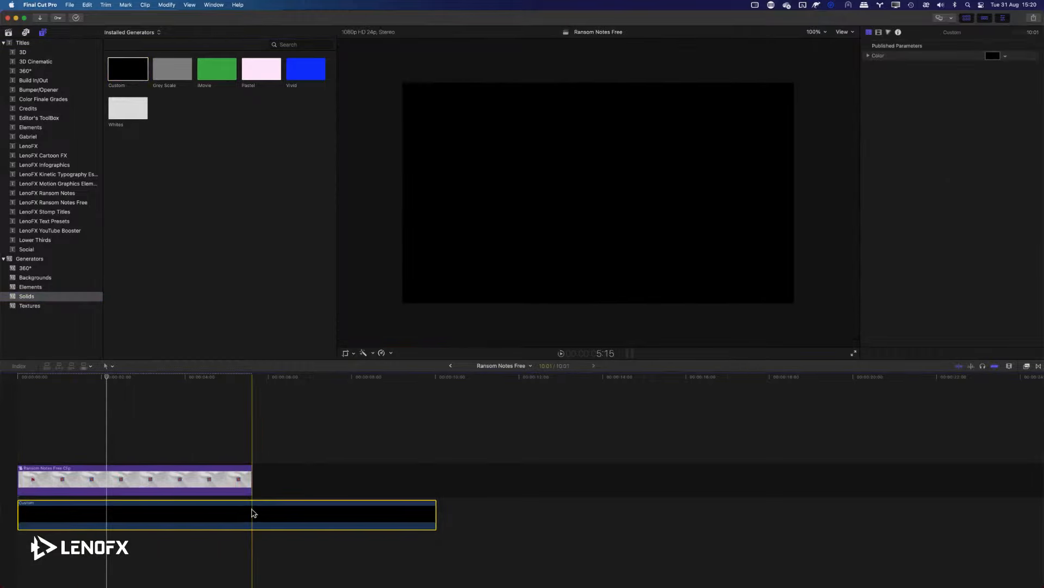
key("alt+bracketright")
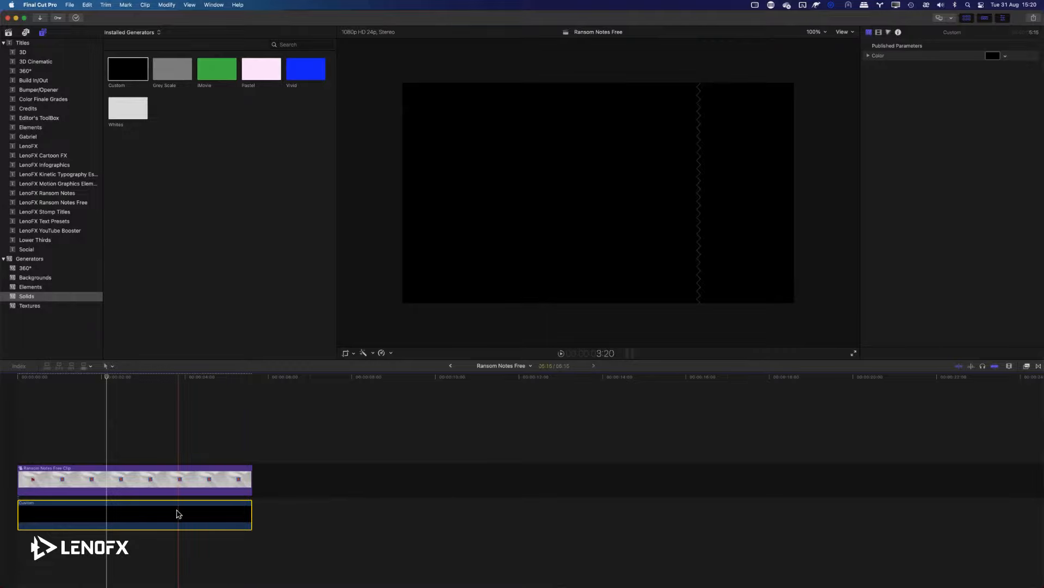
- Try several swatches from the Ransom Letters palette on the solid background and set its color to the lime green Ransom Letters 3
left_click(145, 515)
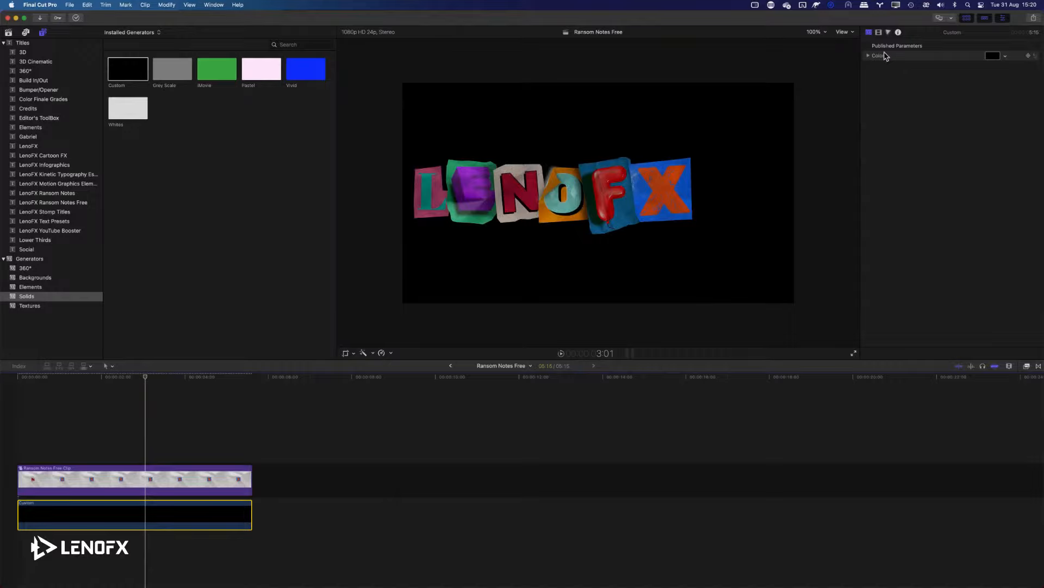
left_click(994, 56)
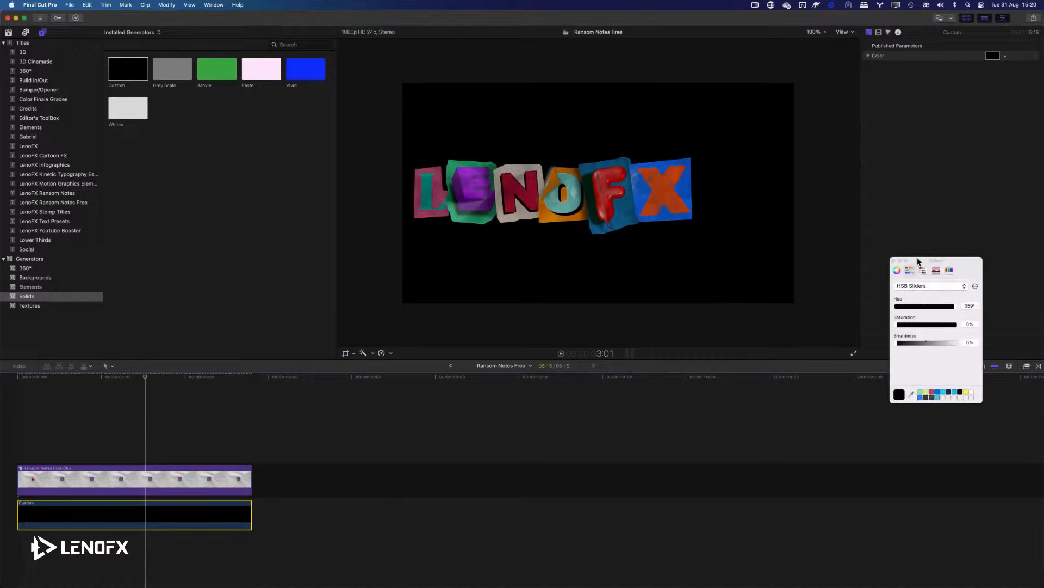
left_click(923, 271)
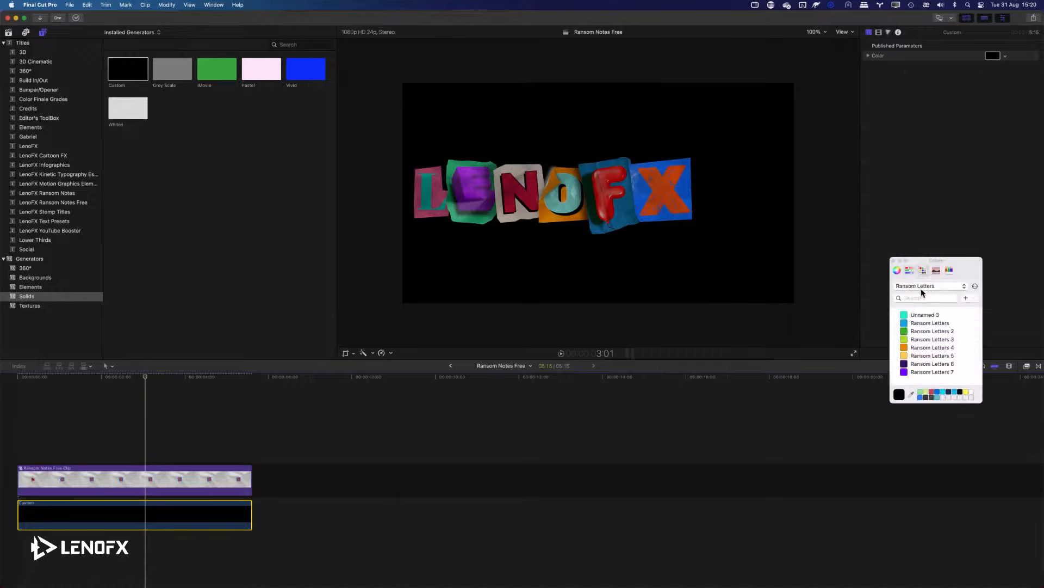
left_click(928, 323)
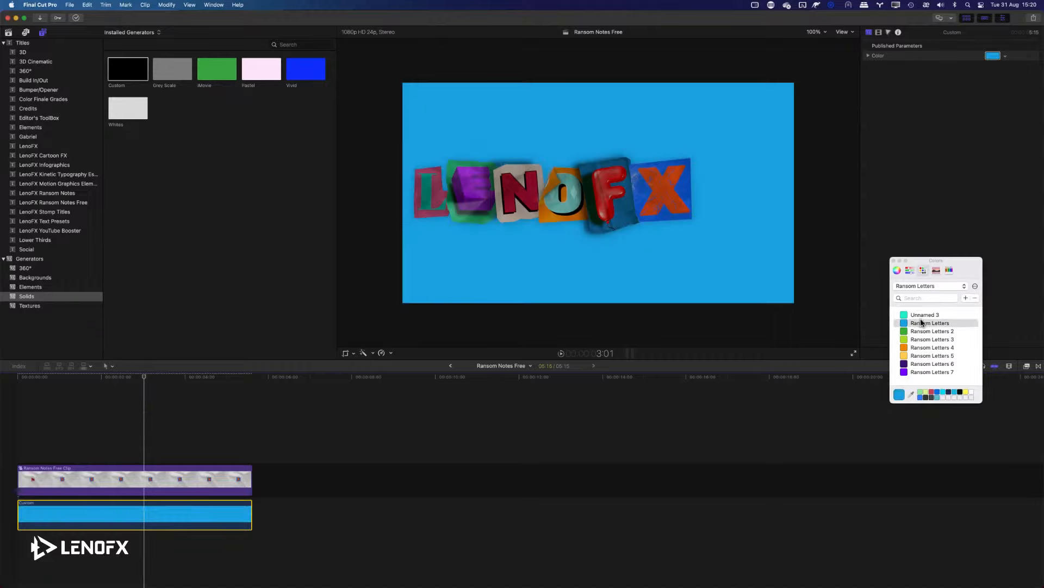
left_click(924, 314)
left_click(919, 339)
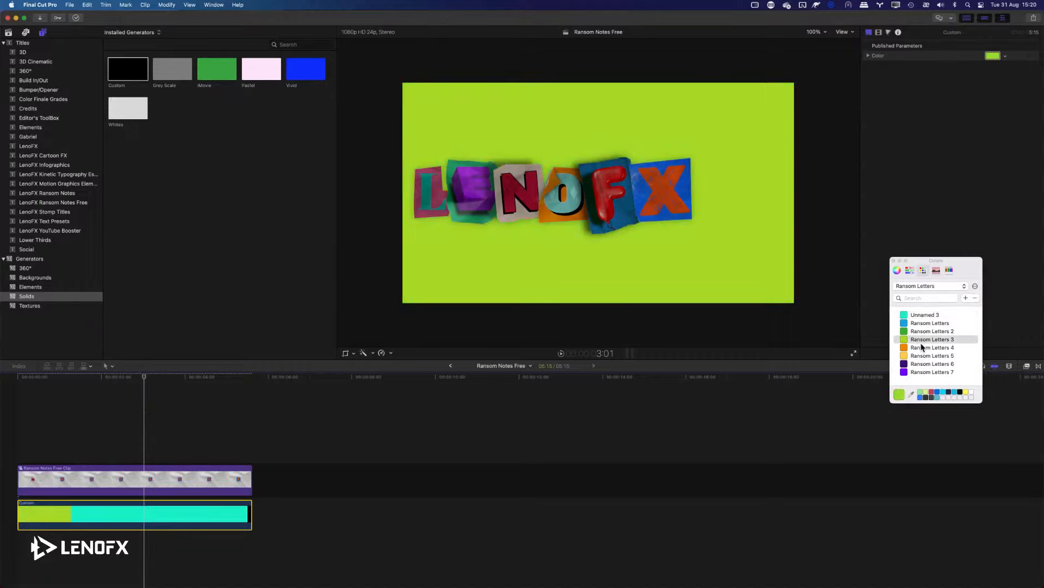
left_click(922, 346)
left_click(922, 346)
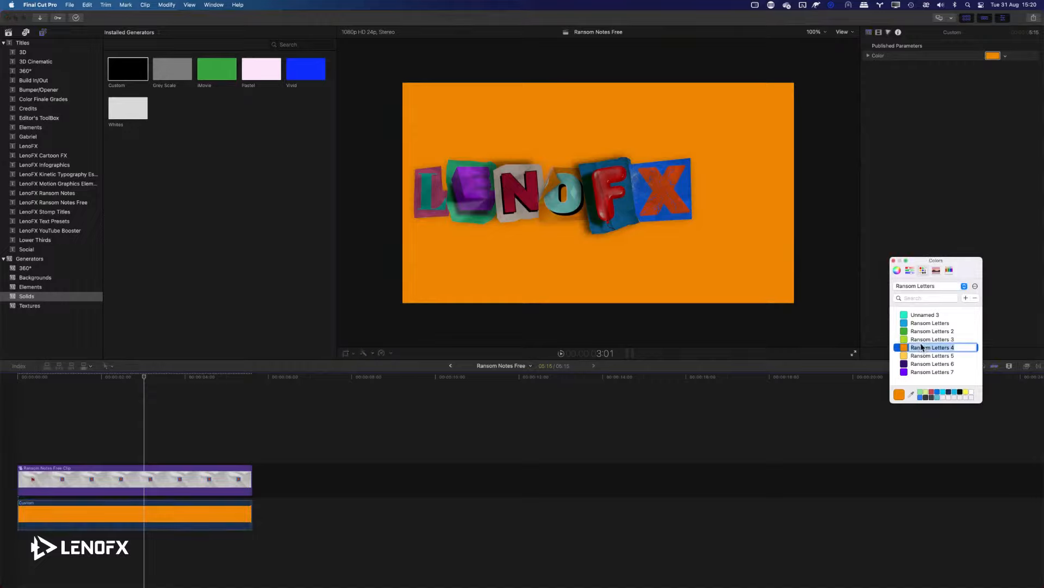
left_click(924, 339)
left_click(893, 260)
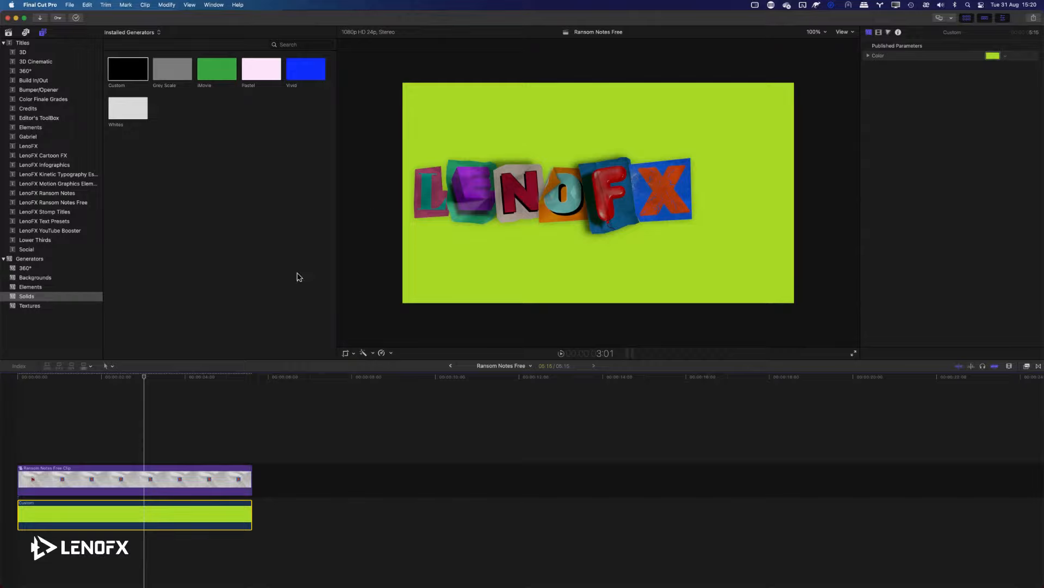
- Apply the Drop Shadow effect from the Stylize category to the compound clip
left_click(114, 376)
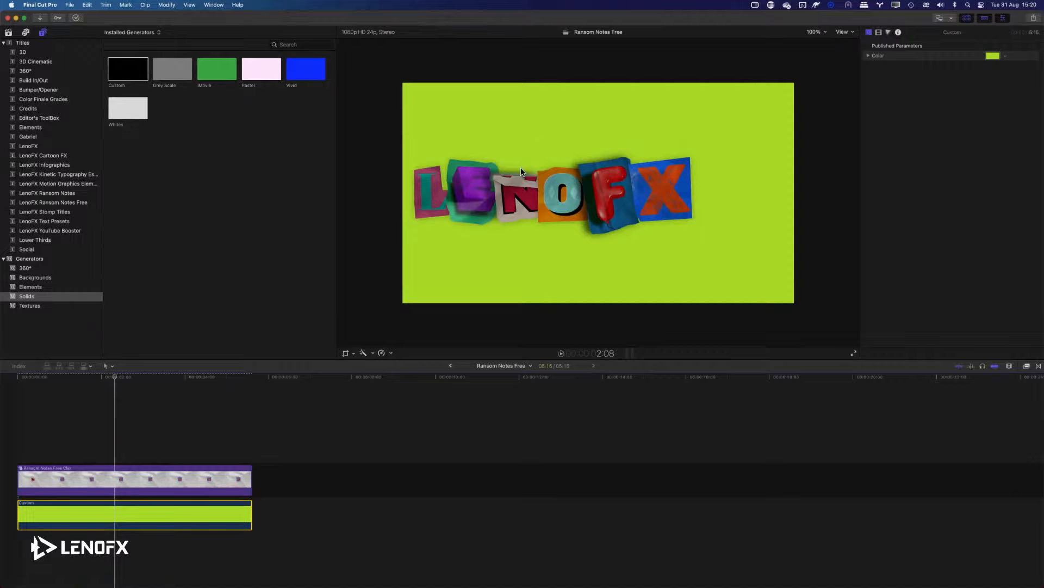
left_click(109, 476)
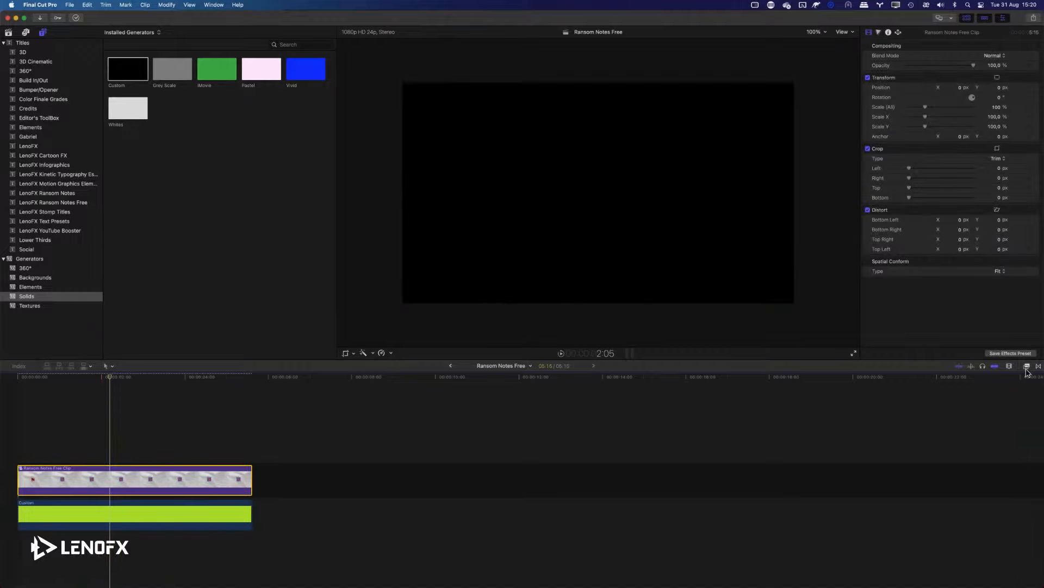
left_click(1027, 366)
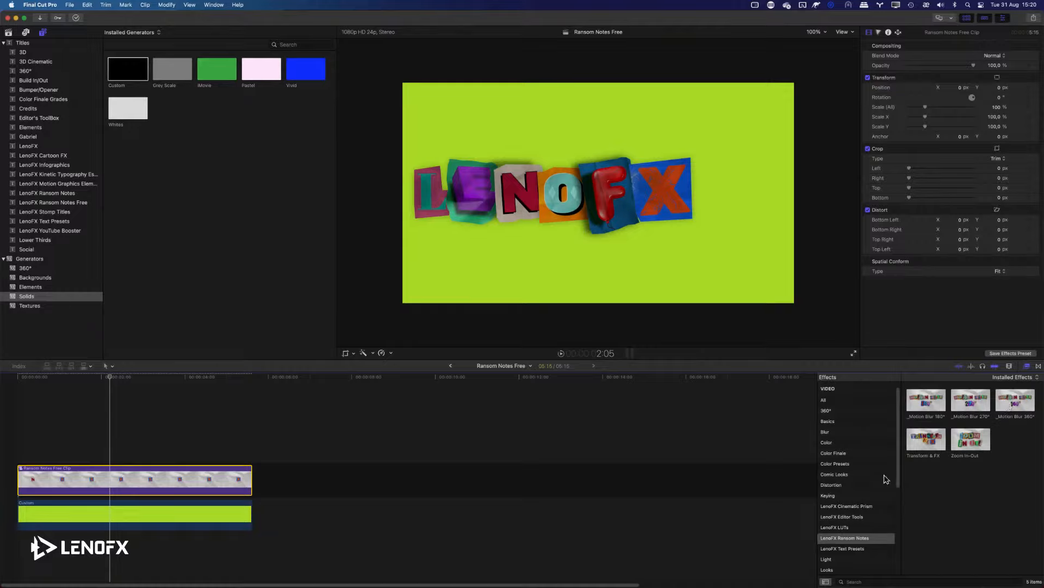
scroll(875, 495, "down", 5)
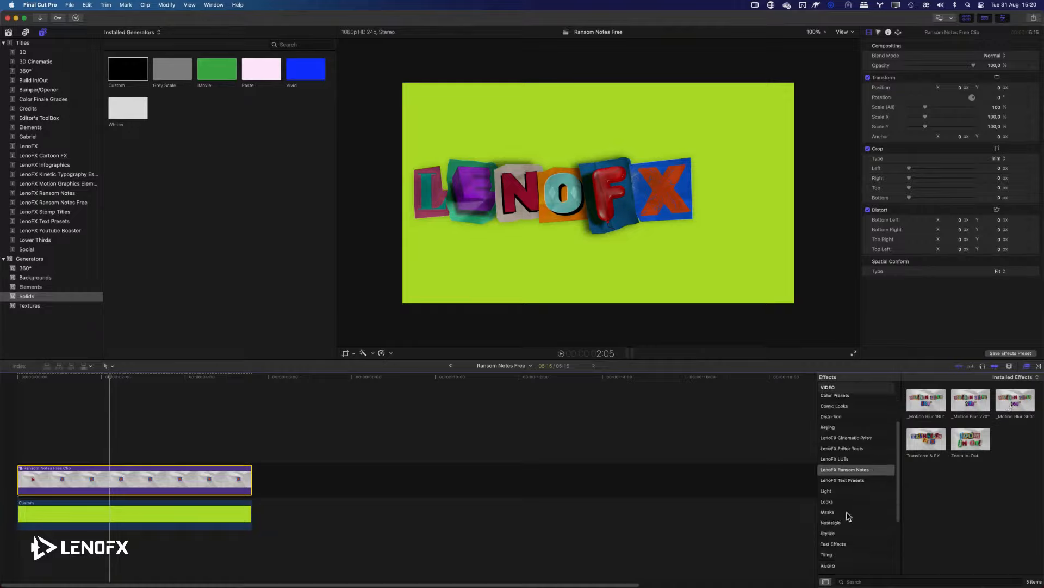
left_click(840, 534)
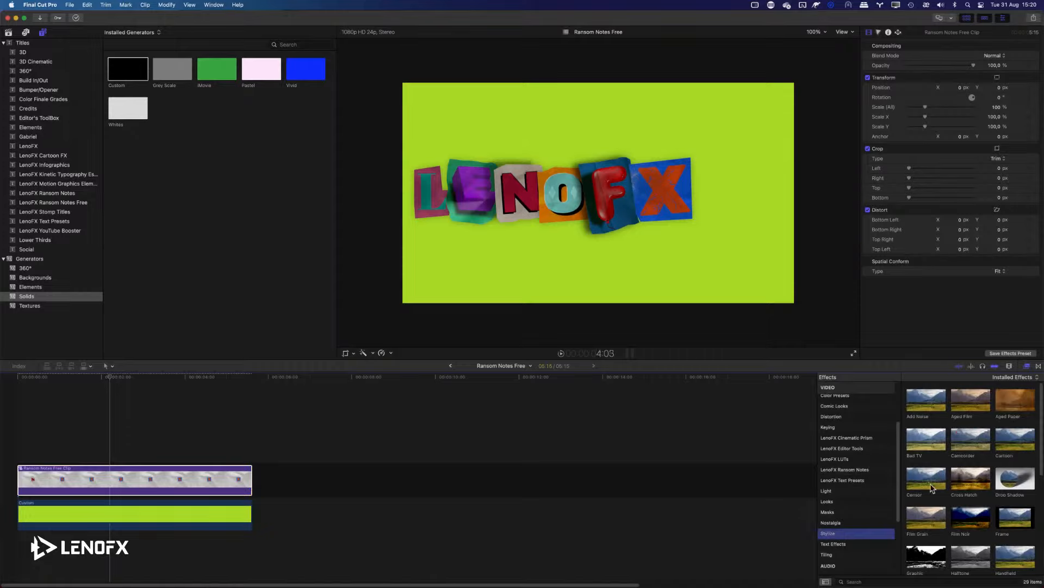
left_click_drag(1007, 485, 137, 481)
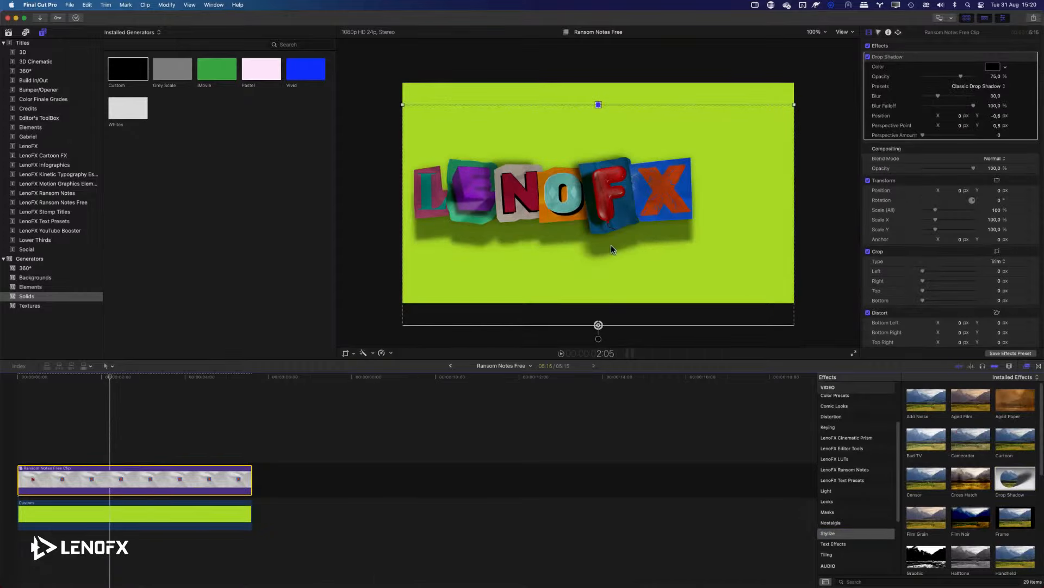
- Adjust the compound clip's drop shadow to a position of about X -0.04, Y -0.53 and a blur of about 62
left_click_drag(610, 246, 616, 213)
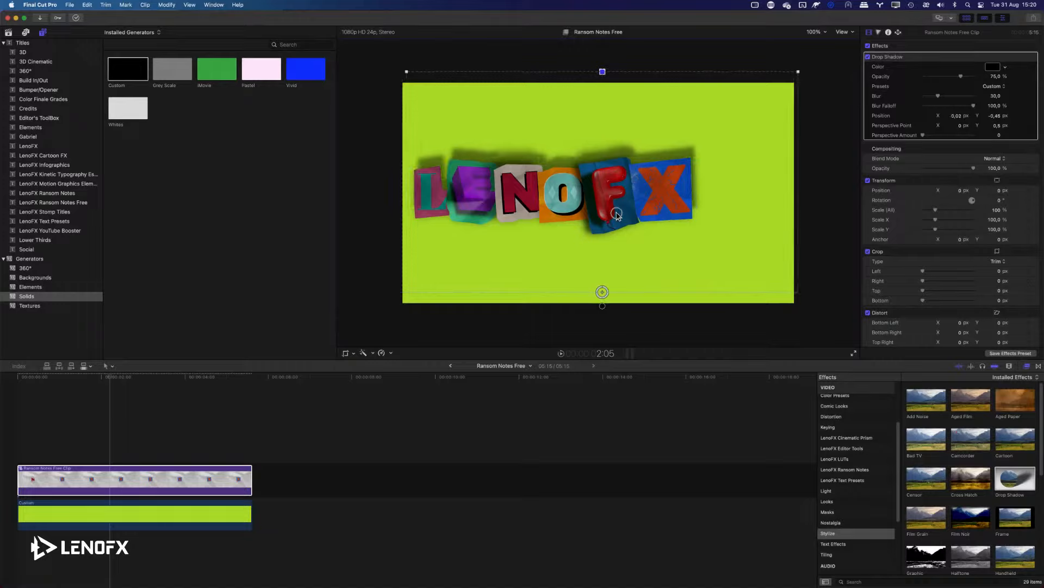
left_click(287, 387)
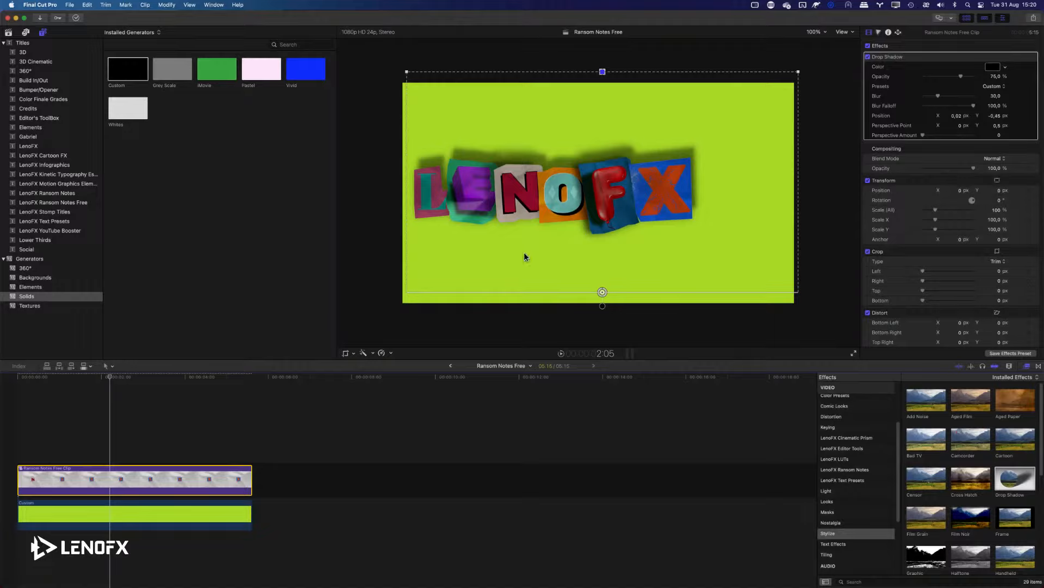
mouse_move(525, 256)
left_mouse_down()
mouse_move(543, 240)
mouse_move(522, 262)
left_mouse_up()
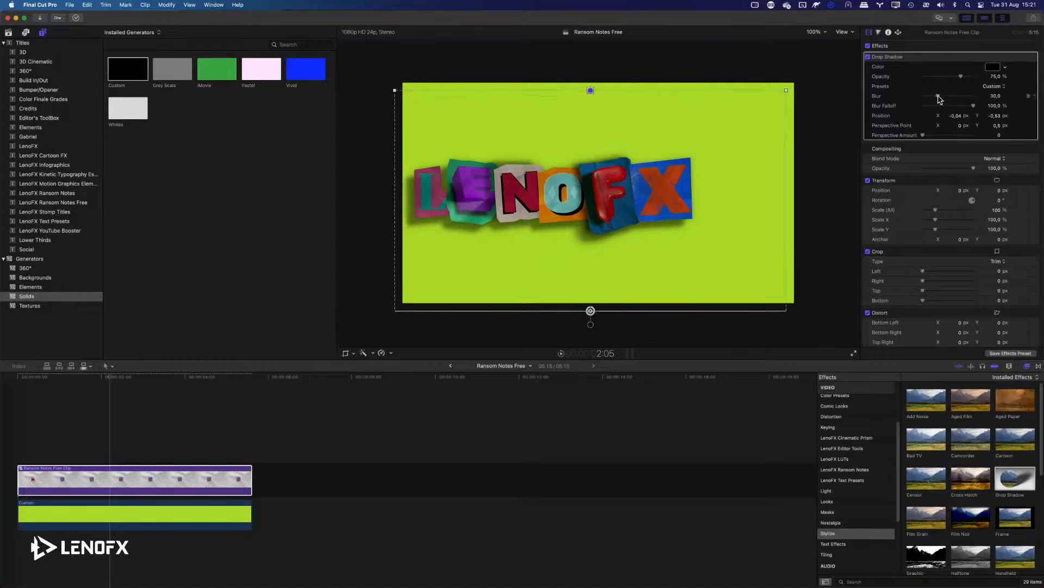
mouse_move(939, 97)
left_mouse_down()
mouse_move(977, 99)
mouse_move(955, 98)
left_mouse_up()
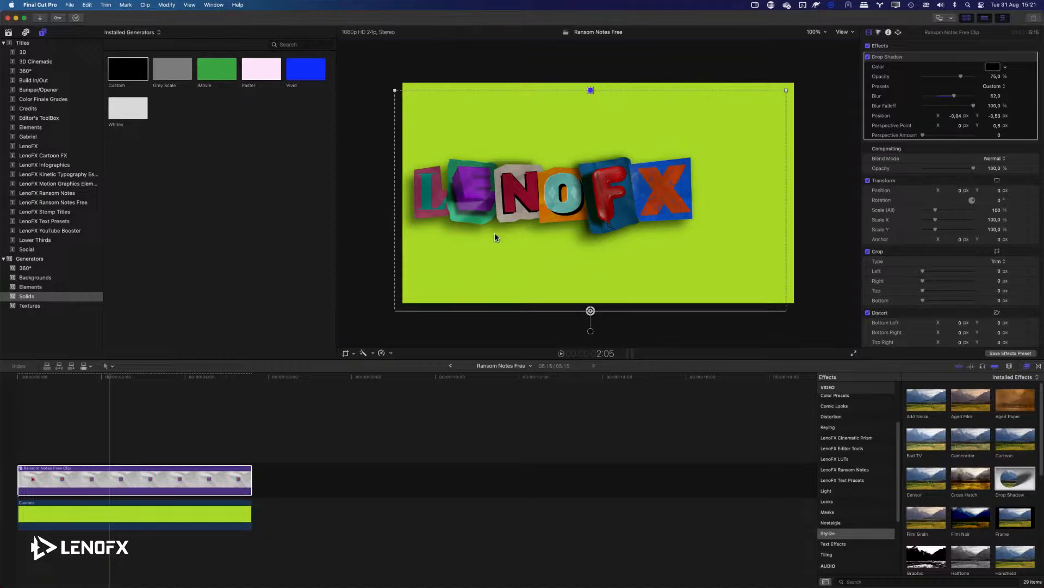
- Inside the compound clip, soften the letter N's own drop shadow to a blur of about 79, reduce its distance, and return to the main project
double_click(103, 479)
left_click(99, 449)
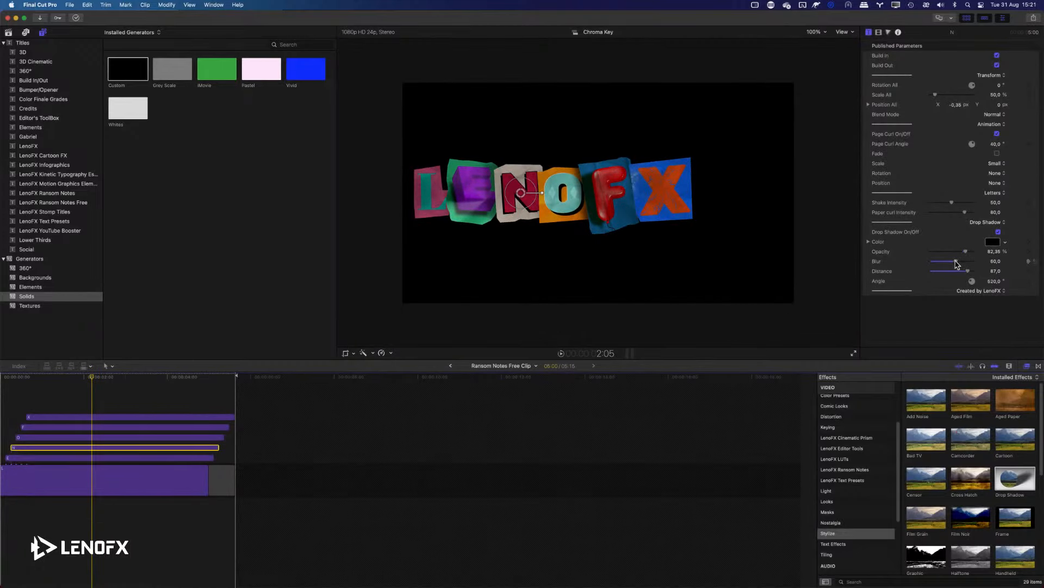
left_click_drag(957, 265, 966, 256)
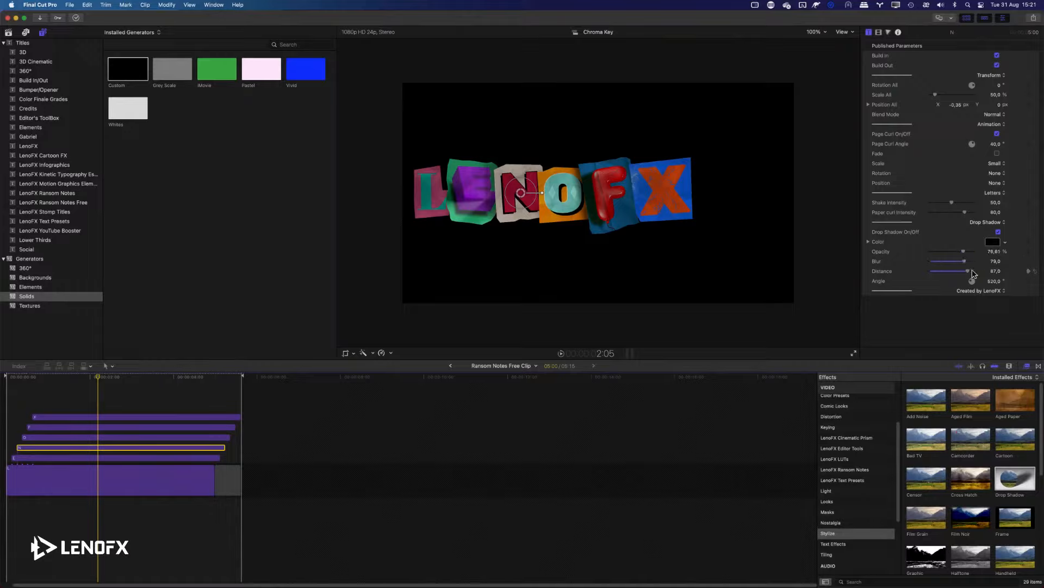
left_click_drag(967, 271, 961, 274)
left_click_drag(132, 377, 125, 379)
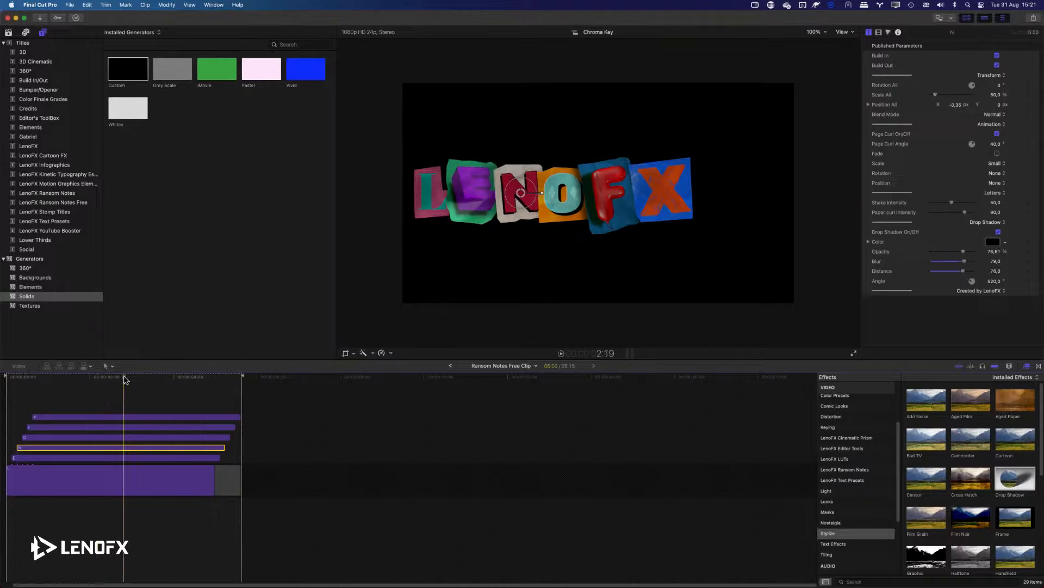
key("super+bracketleft")
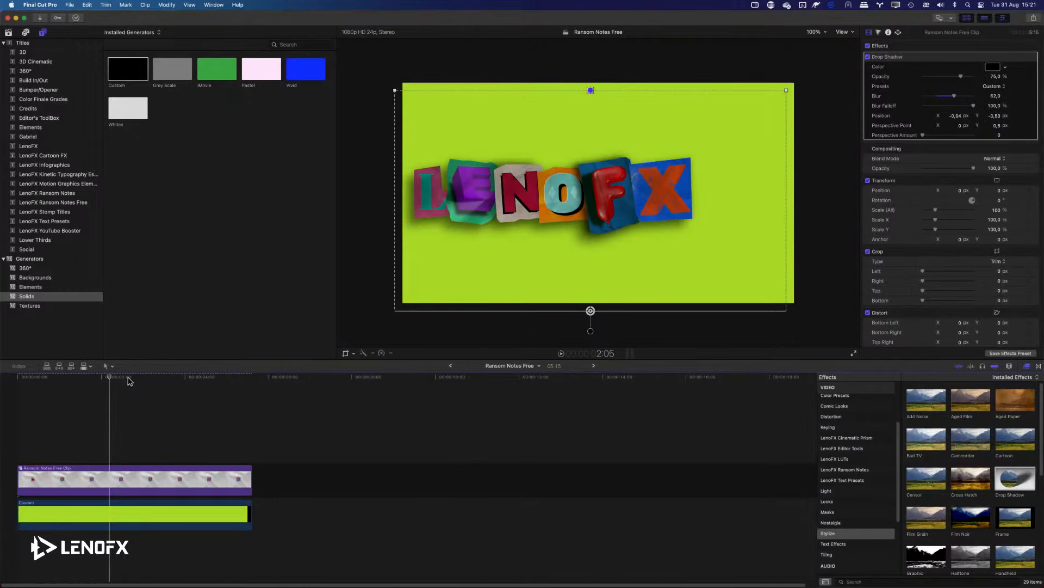
- Play the title animation from the start to review the shadow over the green background
left_click(3, 377)
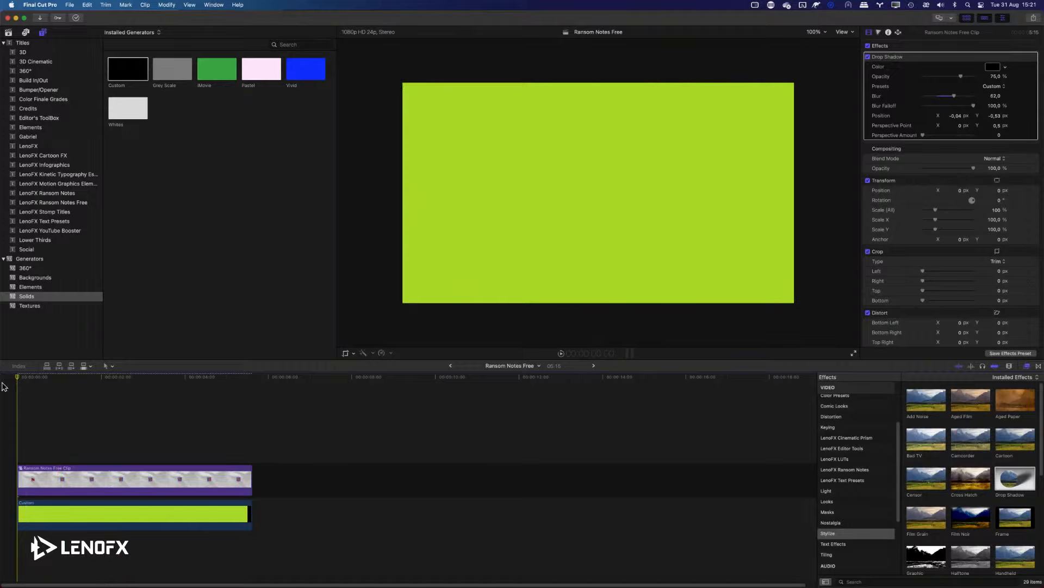
key("space")
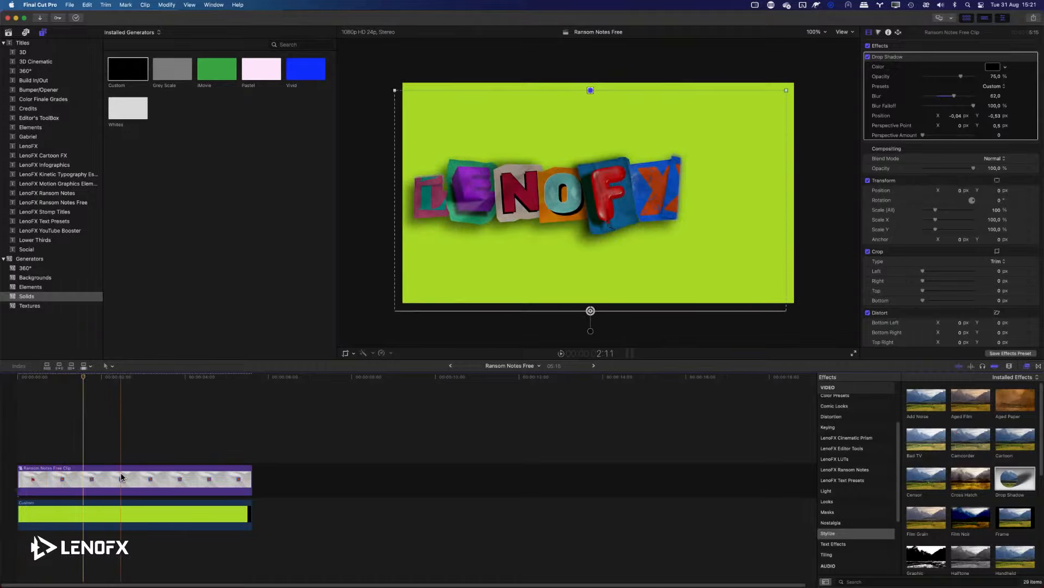
left_click(124, 478)
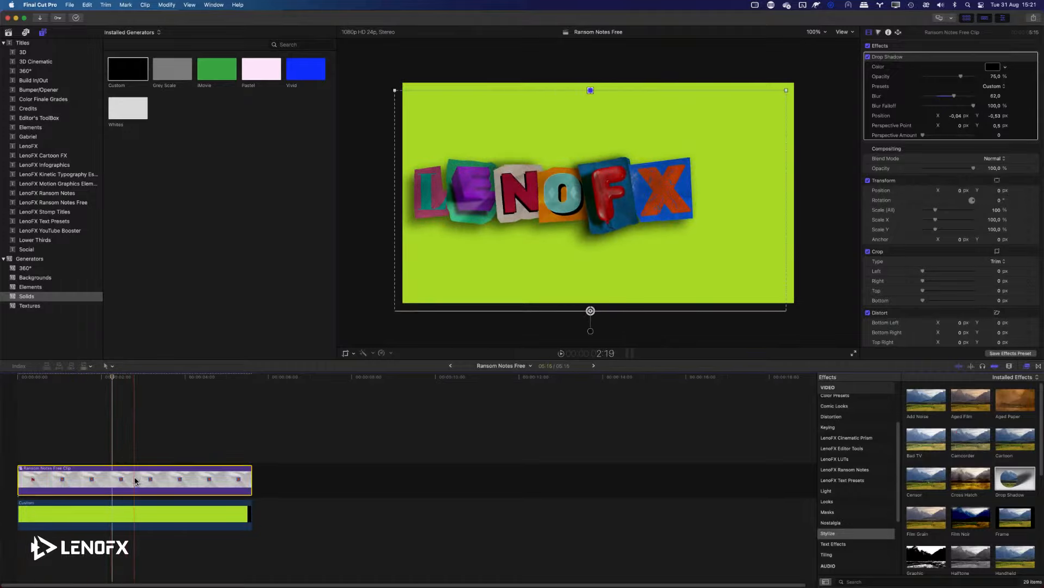
left_click(136, 480)
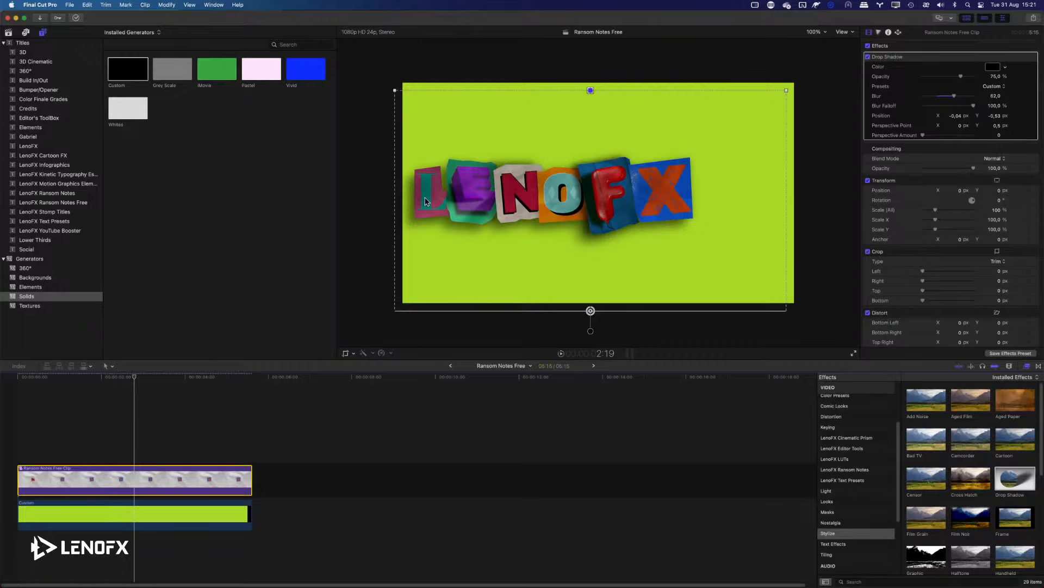
- Open the compound clip and enlarge the first letter L to about 54% with Scale All
double_click(112, 481)
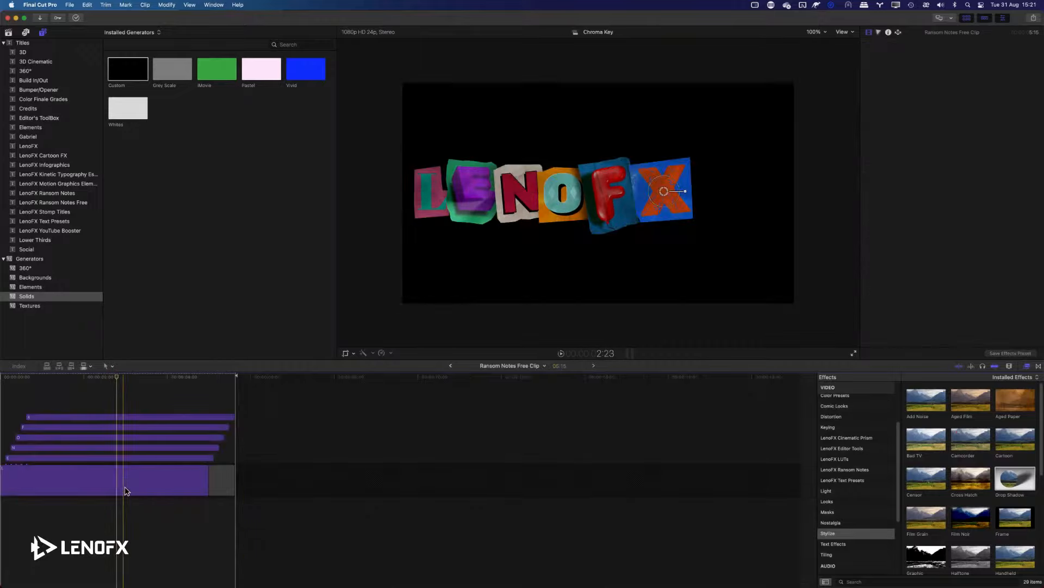
left_click(112, 481)
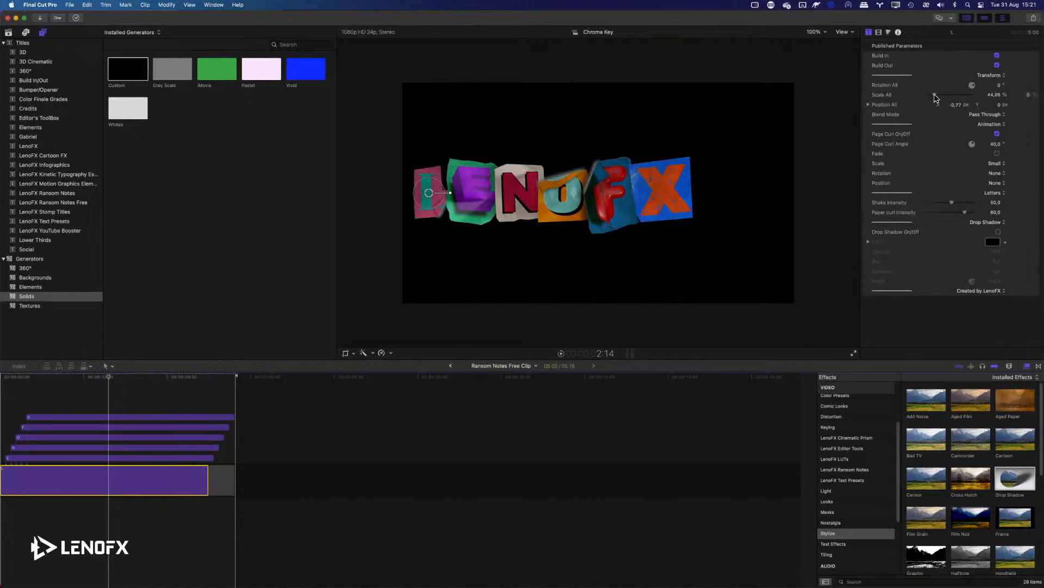
left_click_drag(935, 96, 936, 97)
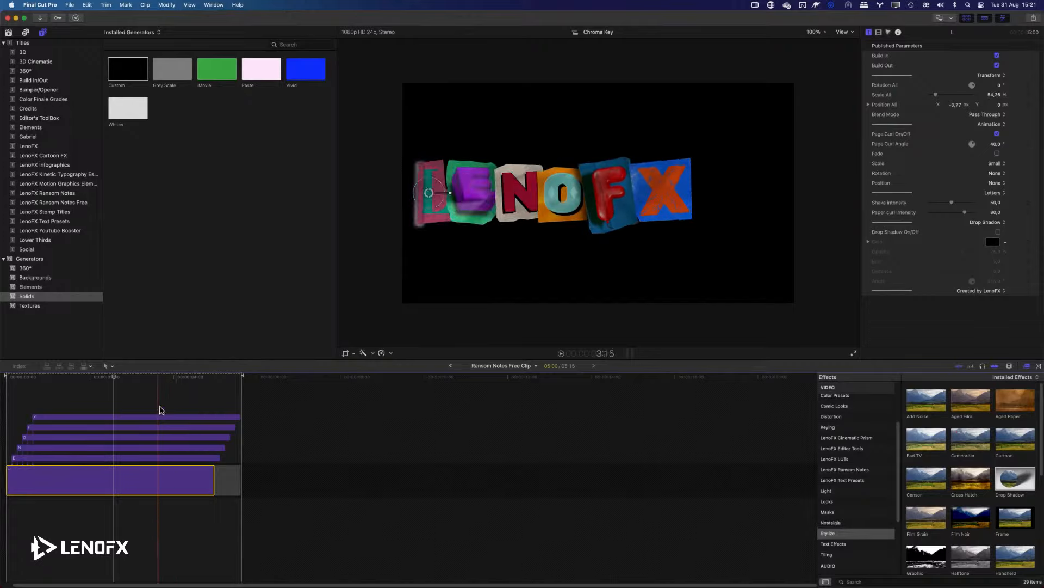
- Select all six letter titles and shift their Transform position to X 13 px
left_click_drag(131, 399, 111, 509)
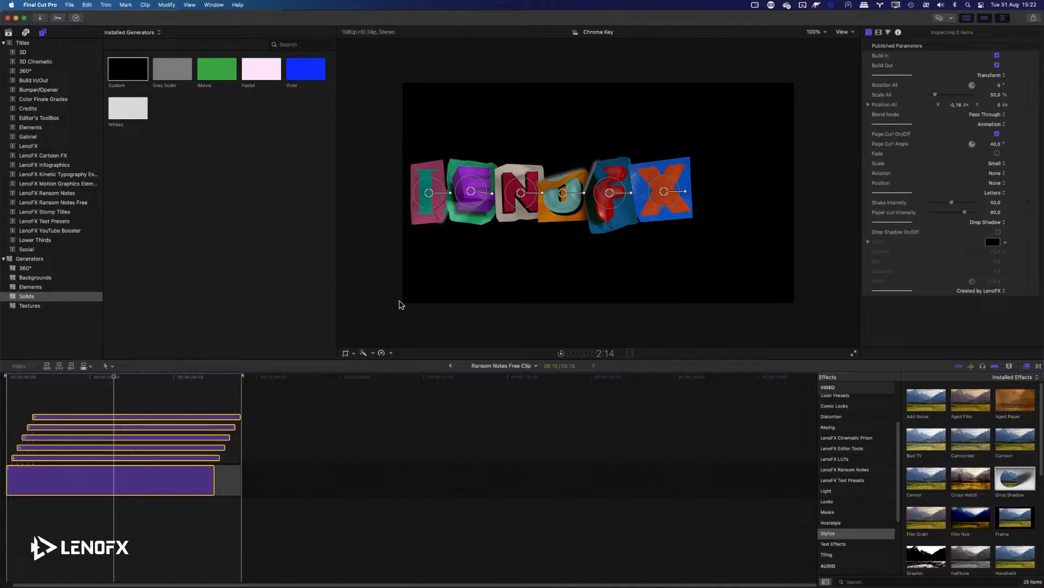
left_click(880, 32)
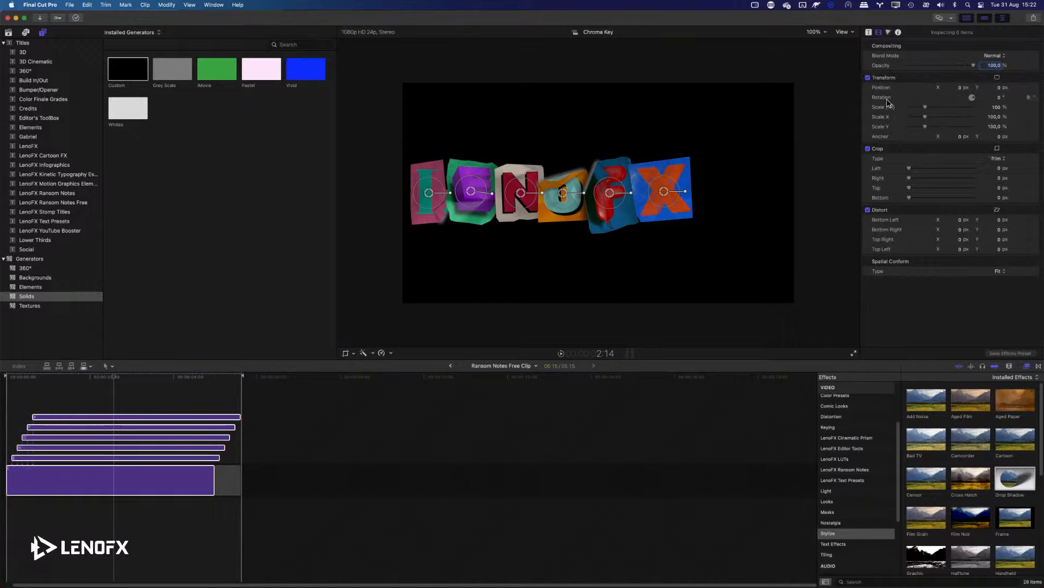
left_click_drag(960, 91, 956, 91)
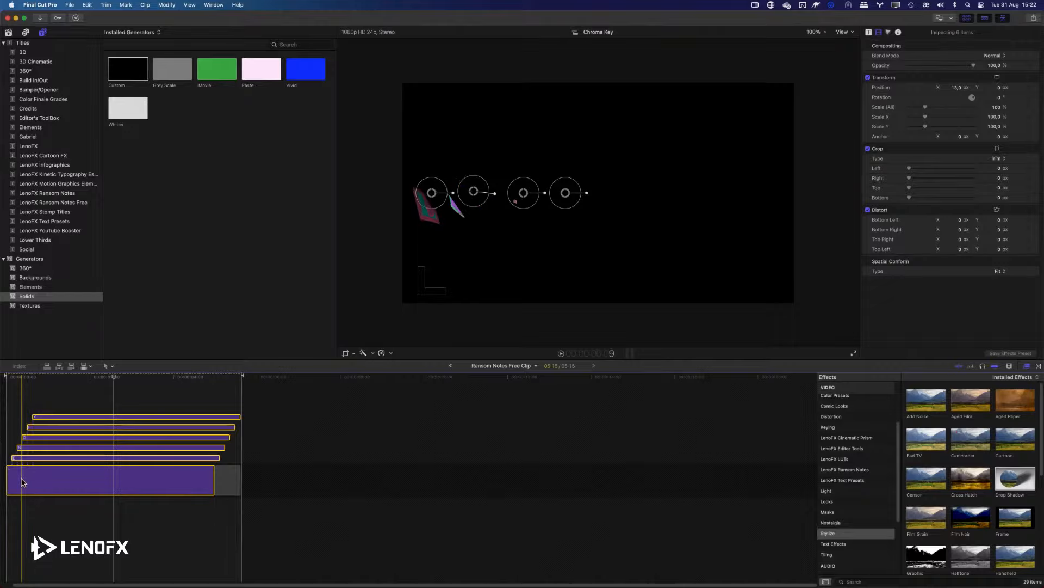
- Try to move the N letter clip down one lane, beneath the E letter clip
left_click(10, 443)
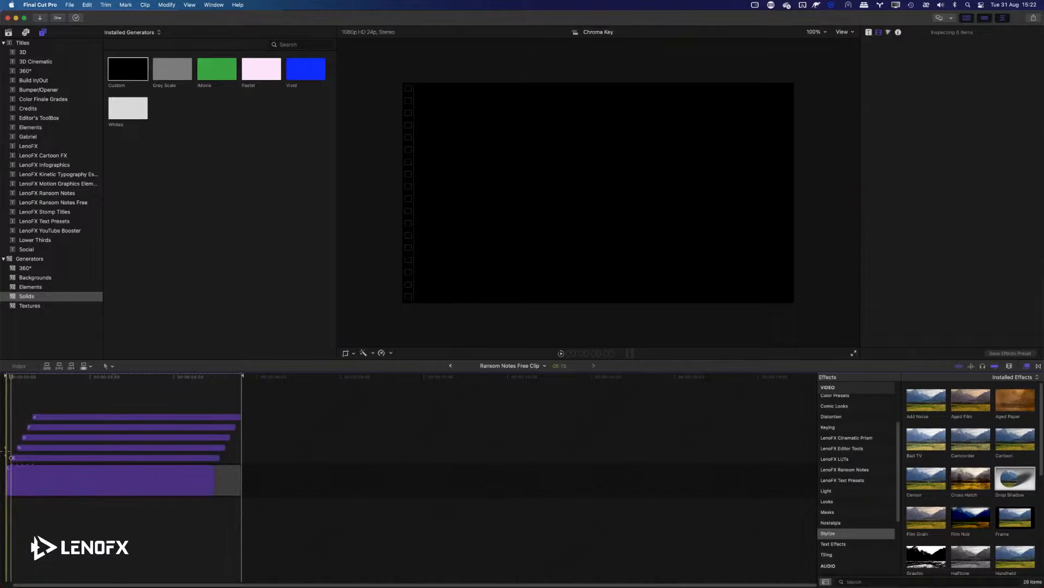
left_click_drag(10, 376, 1, 376)
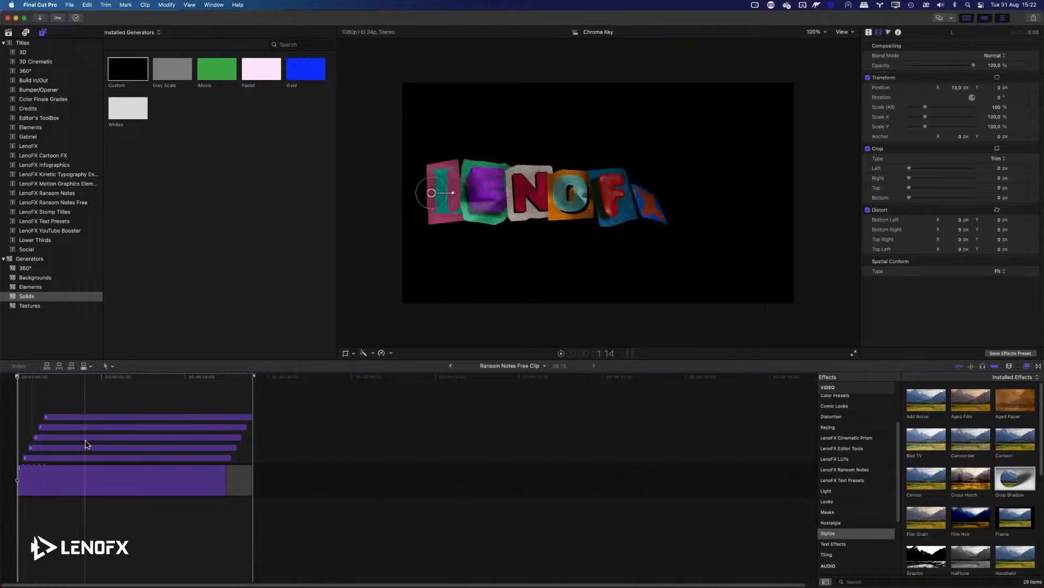
left_click(43, 448)
left_click_drag(43, 451, 45, 462)
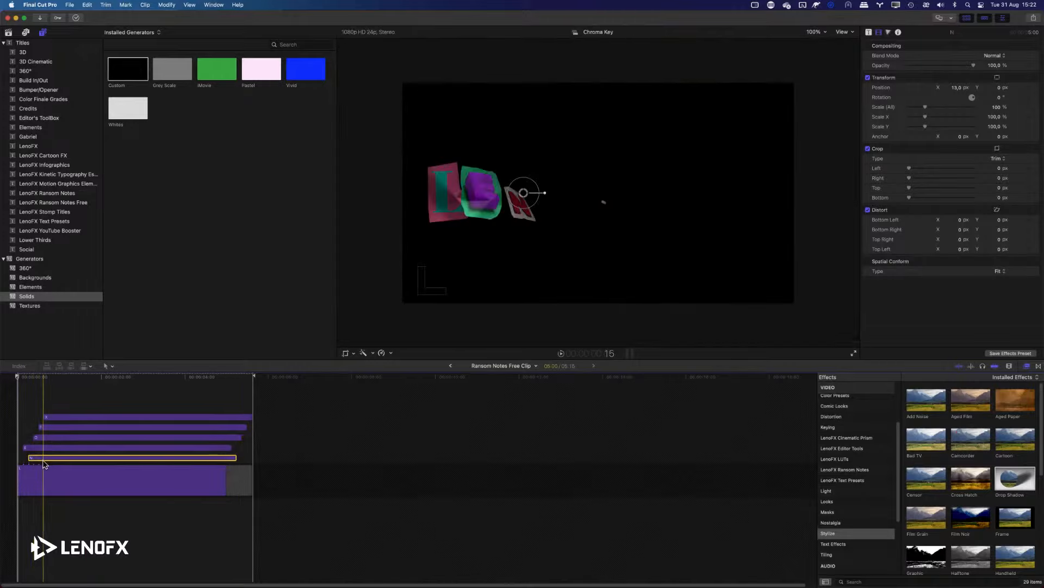
- Try another horizontal shift of all six letters, and undo it along with the N clip's lane change
left_click(82, 406)
key("super+a")
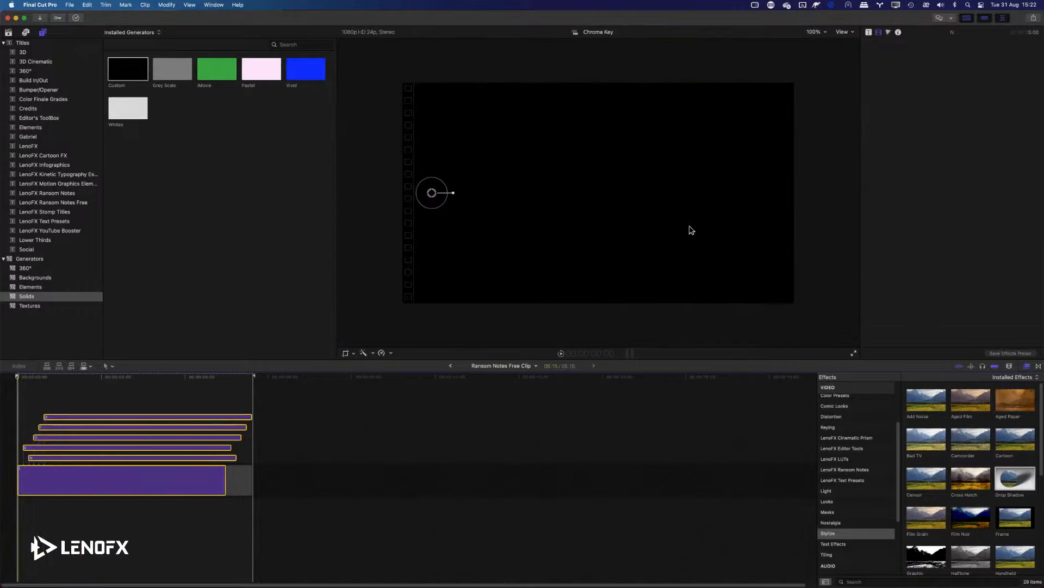
left_click(145, 375)
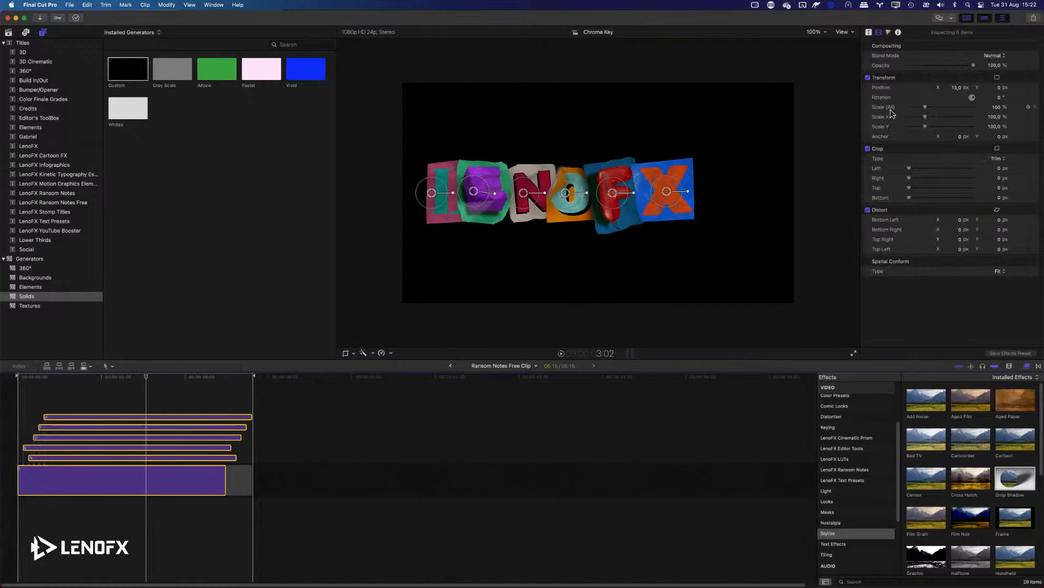
left_click_drag(956, 89, 940, 103)
key("super+z")
key("super+z")
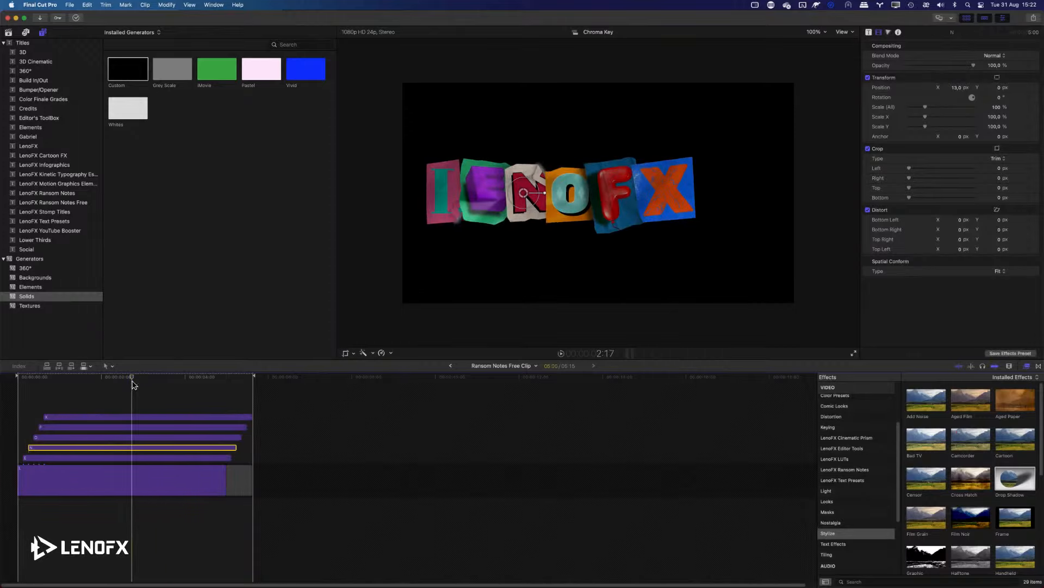
- Return to the main project and move the compound clip toward the frame's center, to about X 165, Y 17 px, using Transform
left_click(154, 392)
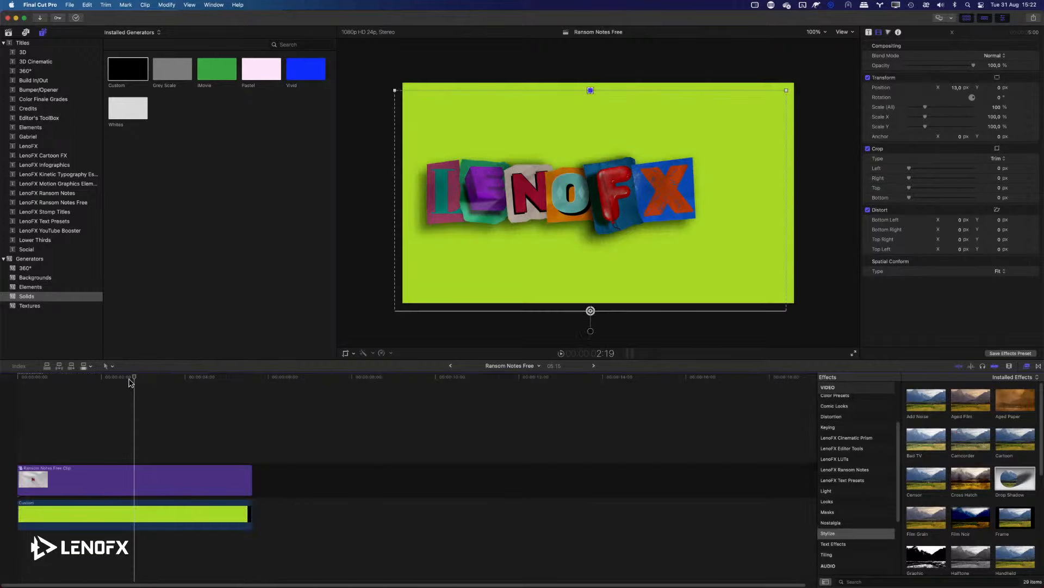
mouse_move(133, 376)
left_mouse_down()
mouse_move(87, 374)
mouse_move(134, 377)
left_mouse_up()
left_click(115, 477)
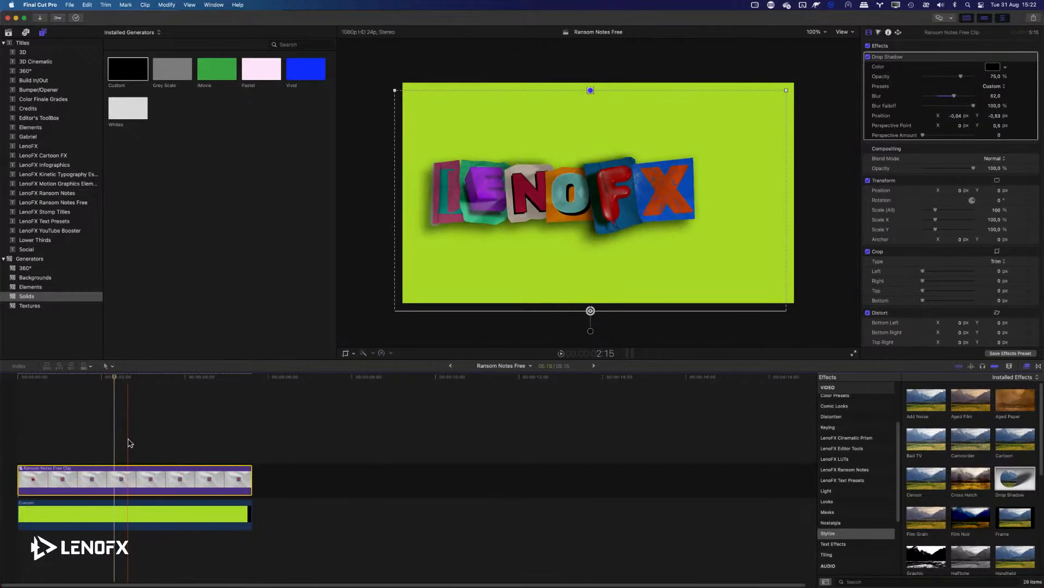
left_click(354, 354)
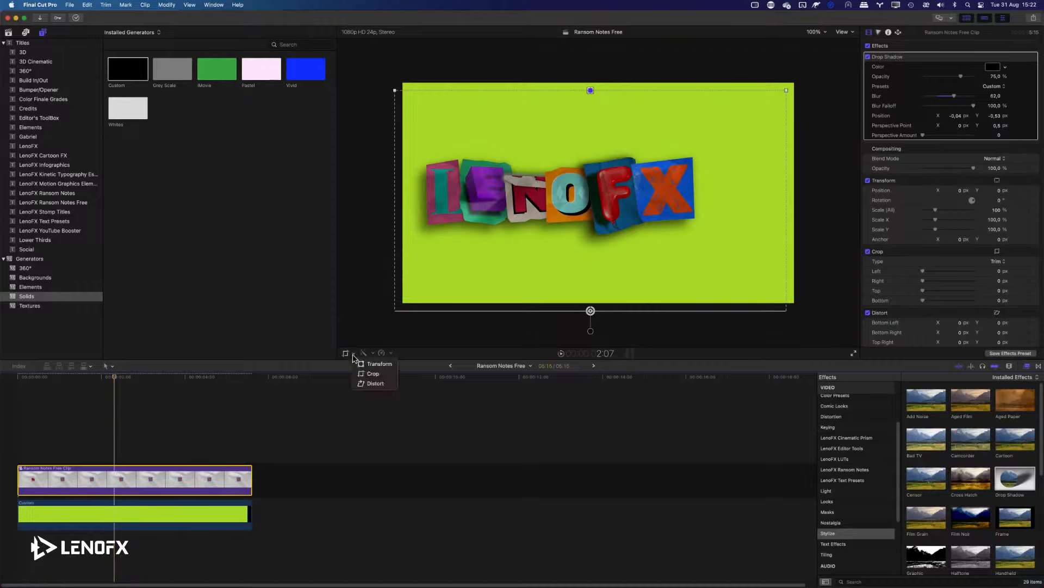
left_click(379, 367)
mouse_move(545, 207)
left_mouse_down()
mouse_move(603, 204)
mouse_move(534, 204)
left_mouse_up()
key("shift+t")
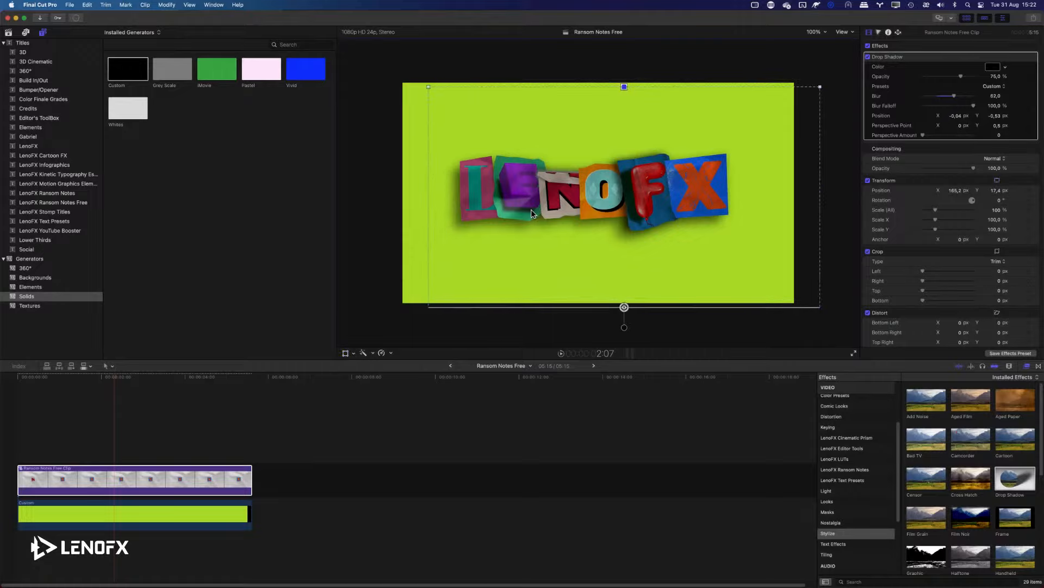
left_click(354, 354)
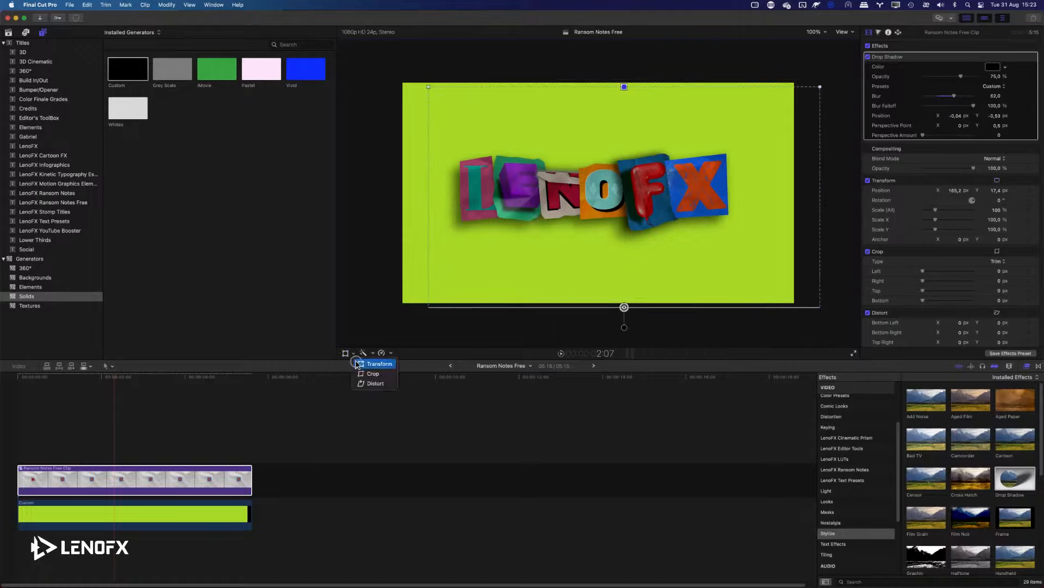
left_click(356, 363)
left_click(846, 47)
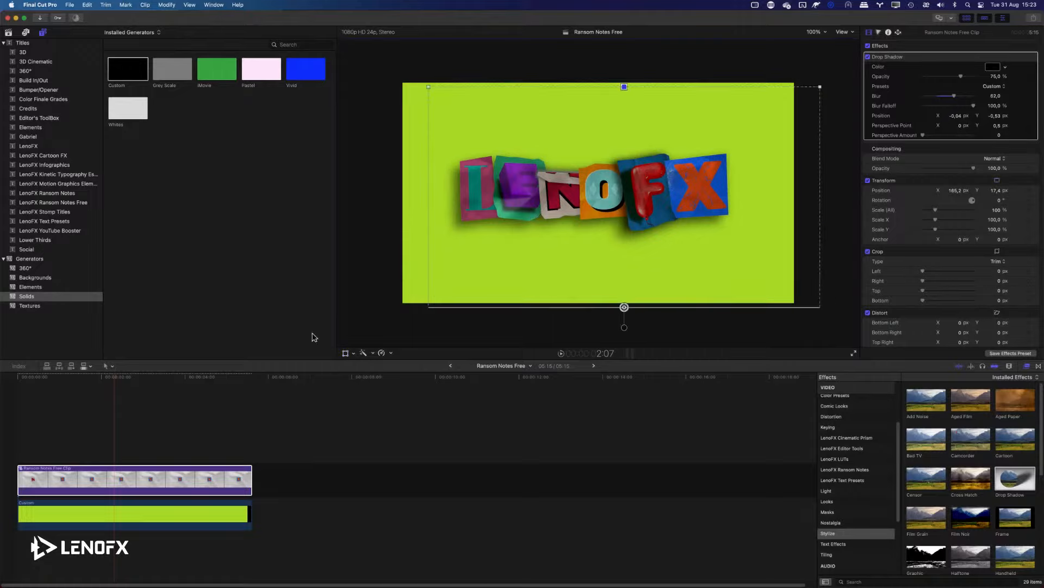
- Play the repositioned title animation from the beginning
key("Home")
key("space")
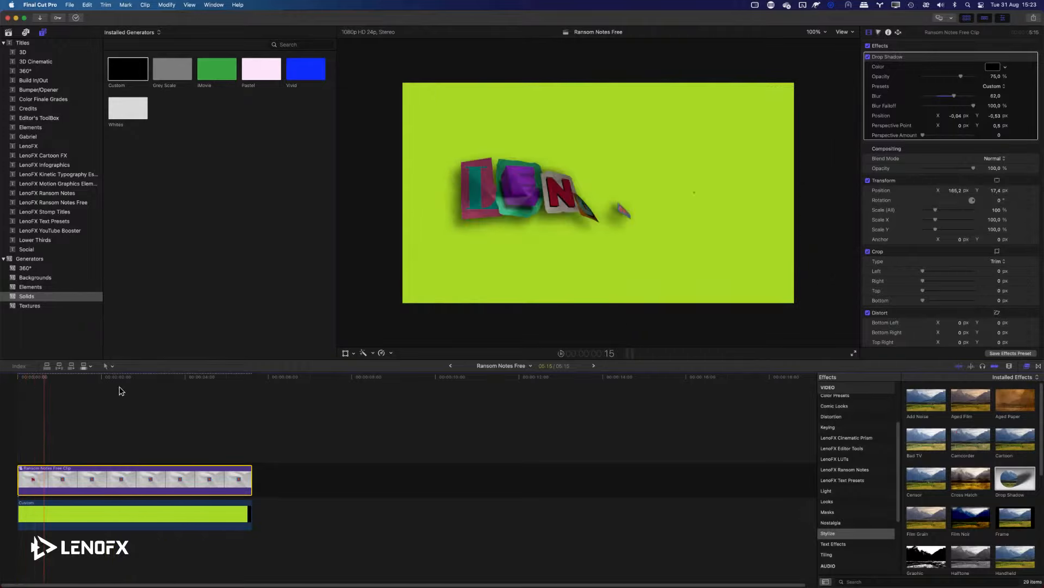
key("space")
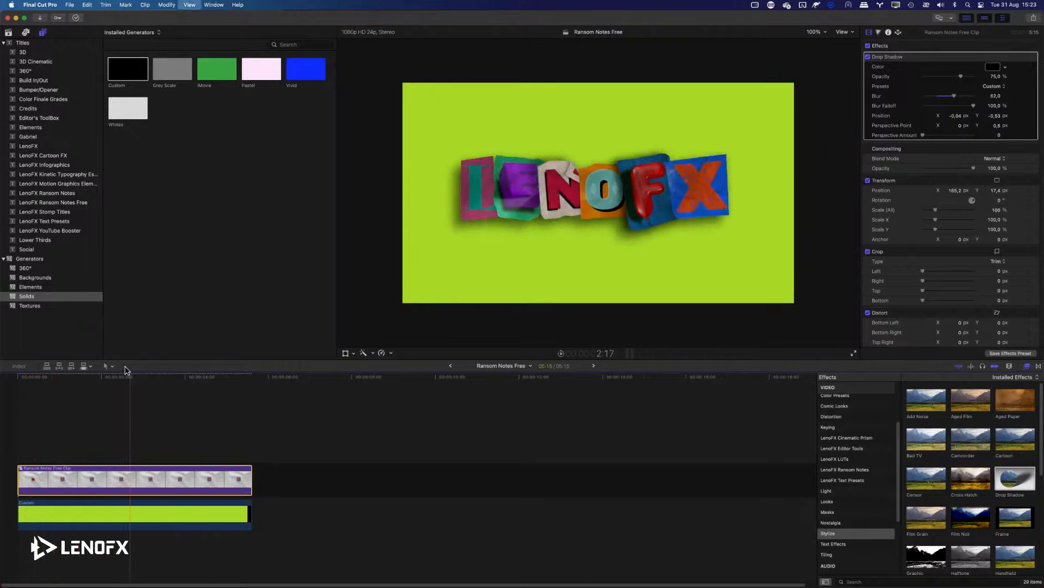
- Scale the compound clip to 87% and reposition it to about X 124.1, Y 3.7 px using Transform
left_click_drag(131, 376, 131, 379)
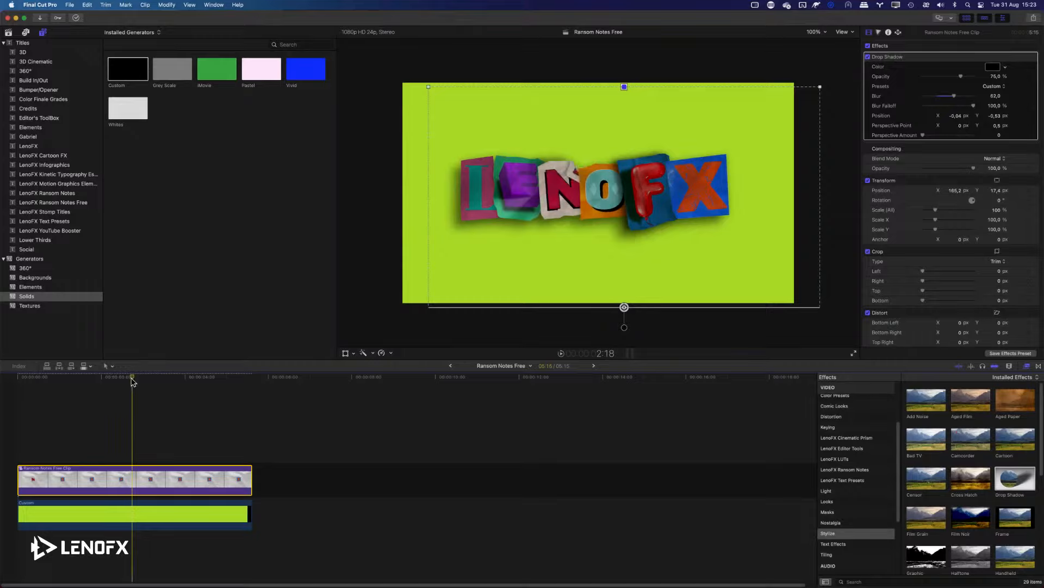
left_click(351, 353)
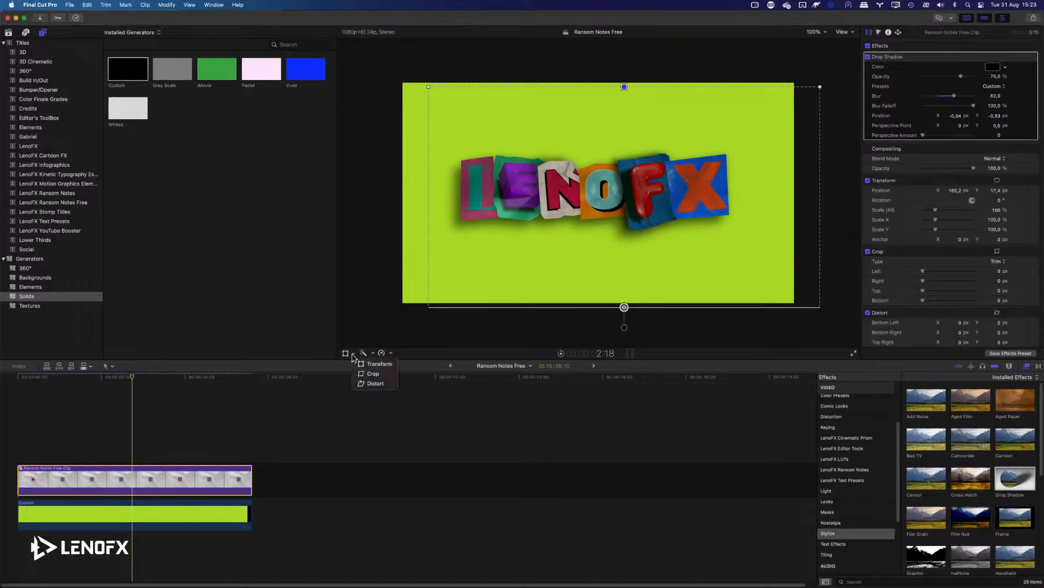
left_click(378, 364)
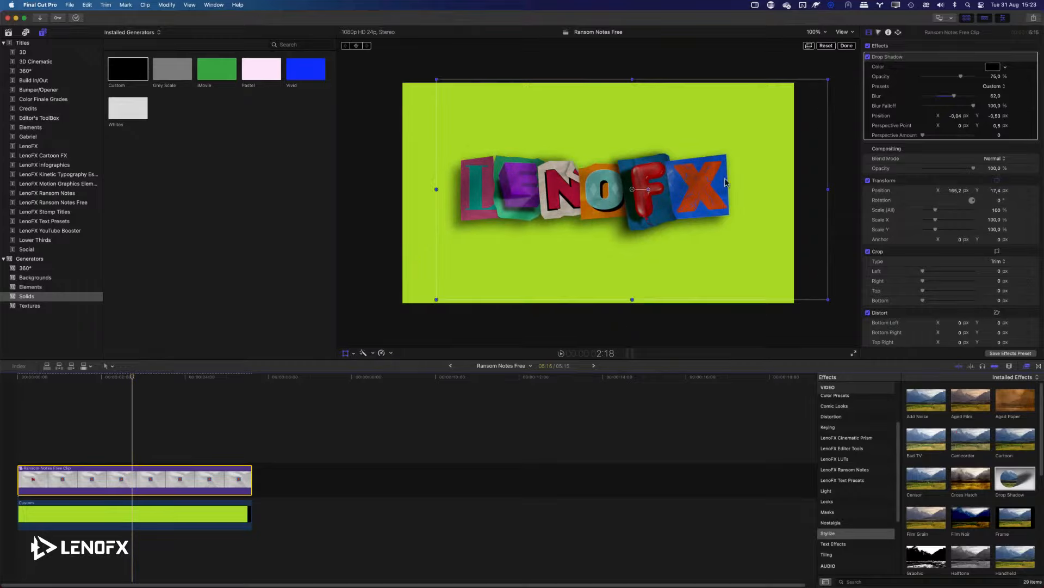
left_click_drag(828, 80, 799, 96)
left_click_drag(672, 184, 664, 190)
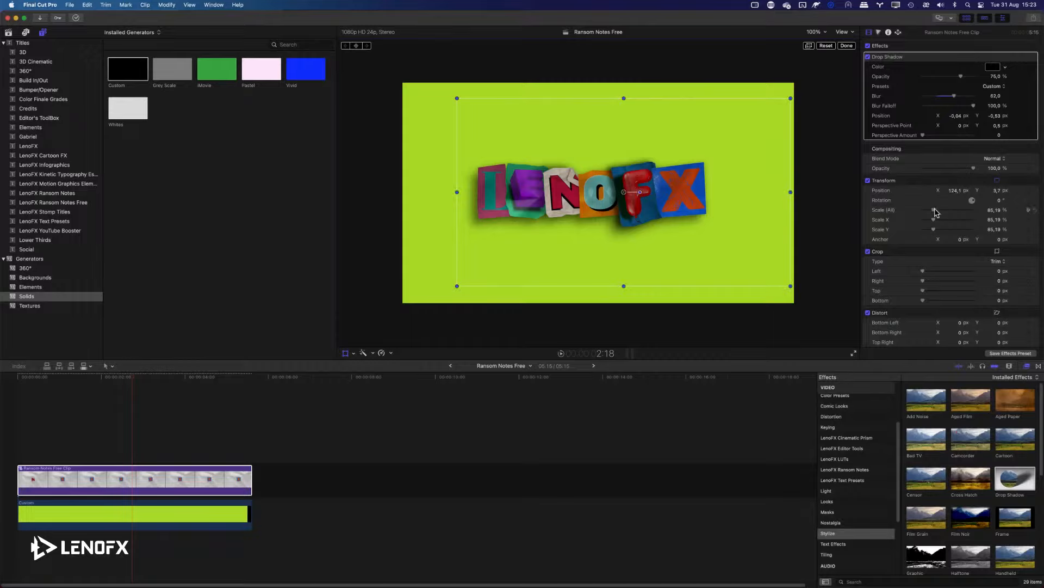
left_click_drag(934, 212, 936, 210)
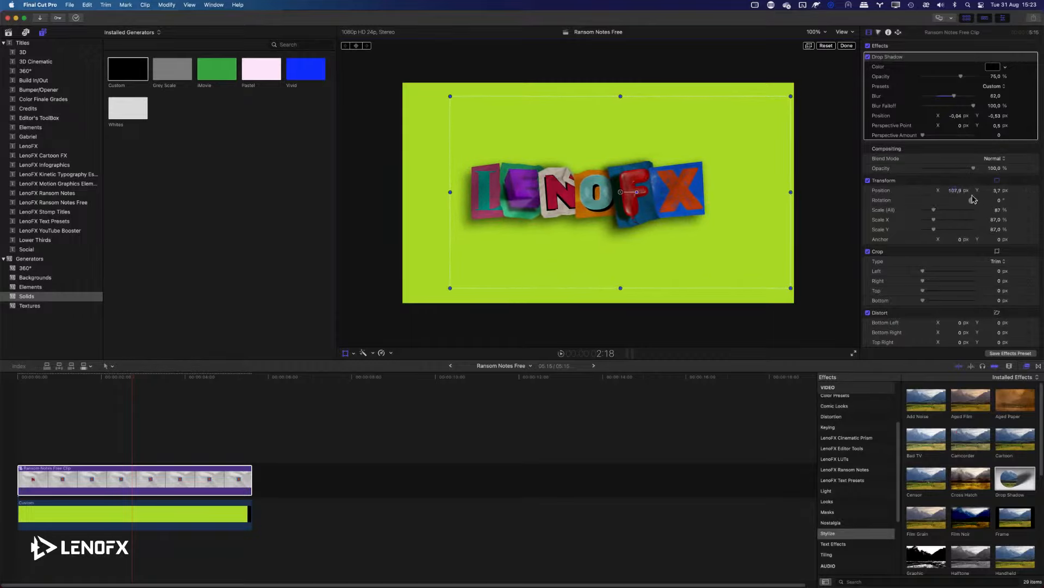
left_click(1006, 192)
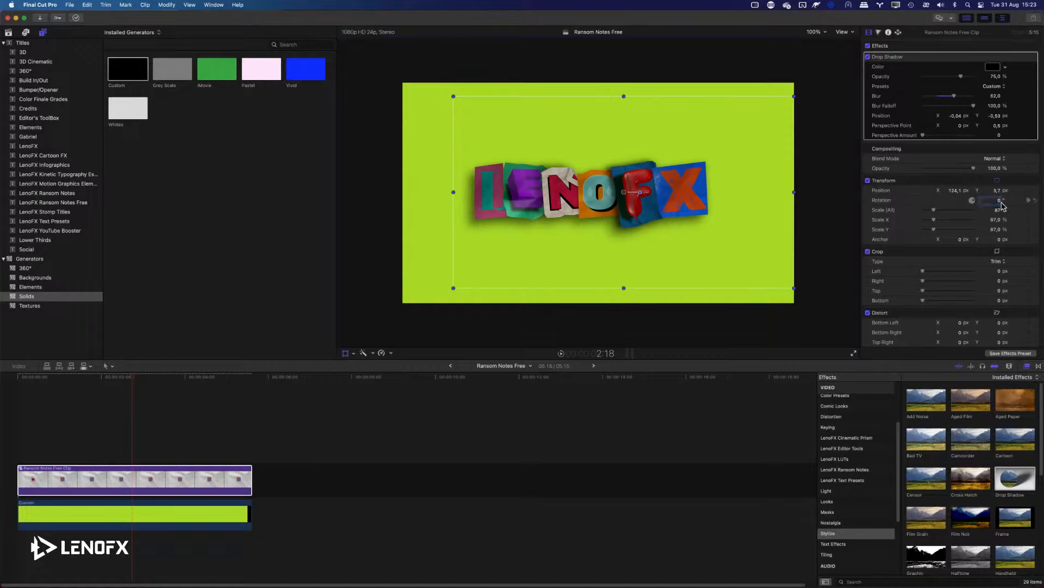
- Try rotating the compound clip and undo the rotation
left_click_drag(1000, 202, 998, 200)
key("super+z")
scroll(942, 255, "down", 2)
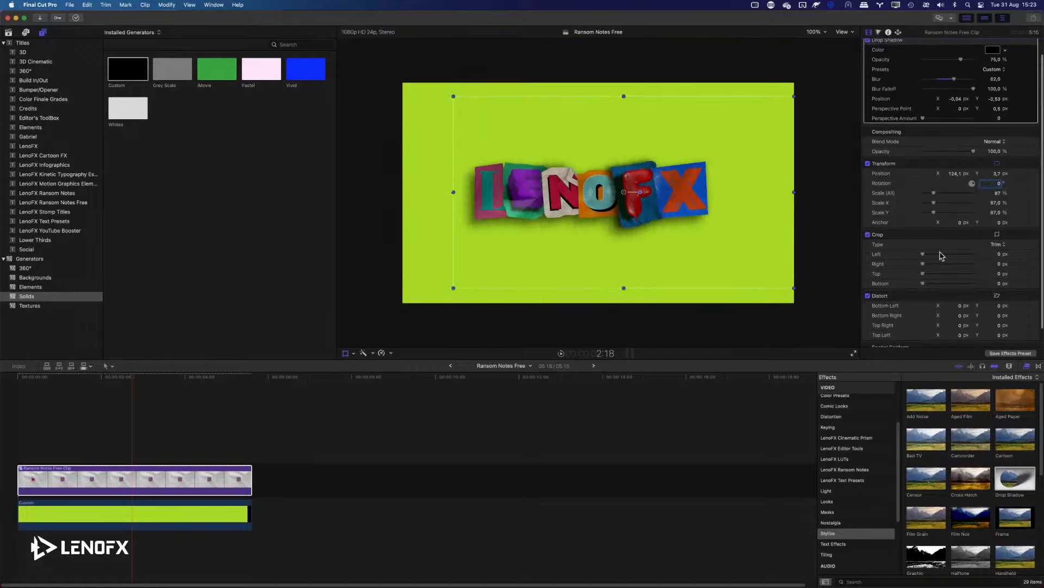
scroll(942, 256, "down", 1)
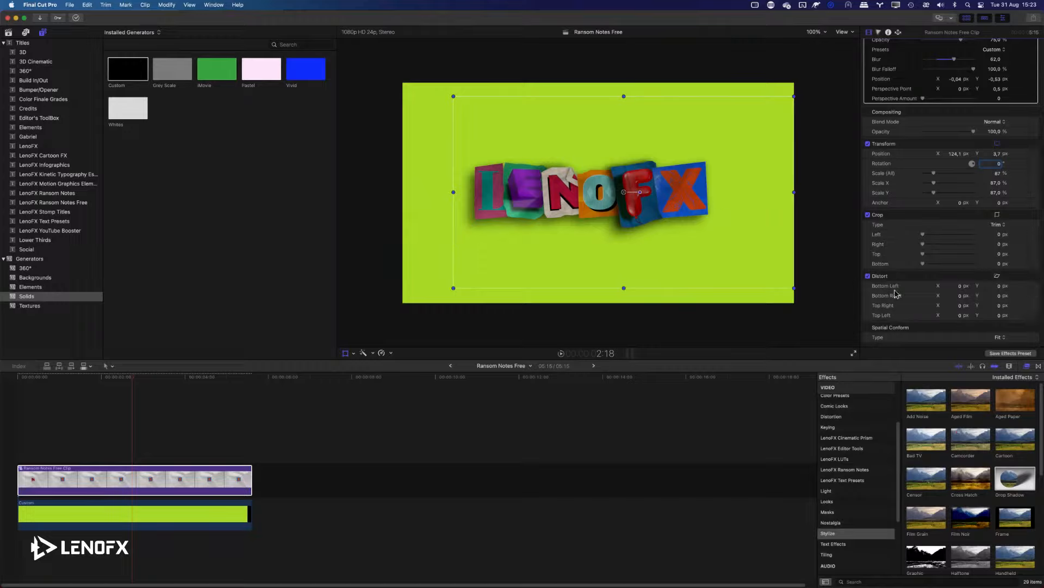
- Try distorting the compound clip by pulling its two upper corners inward, and undo both corner changes
left_click(354, 353)
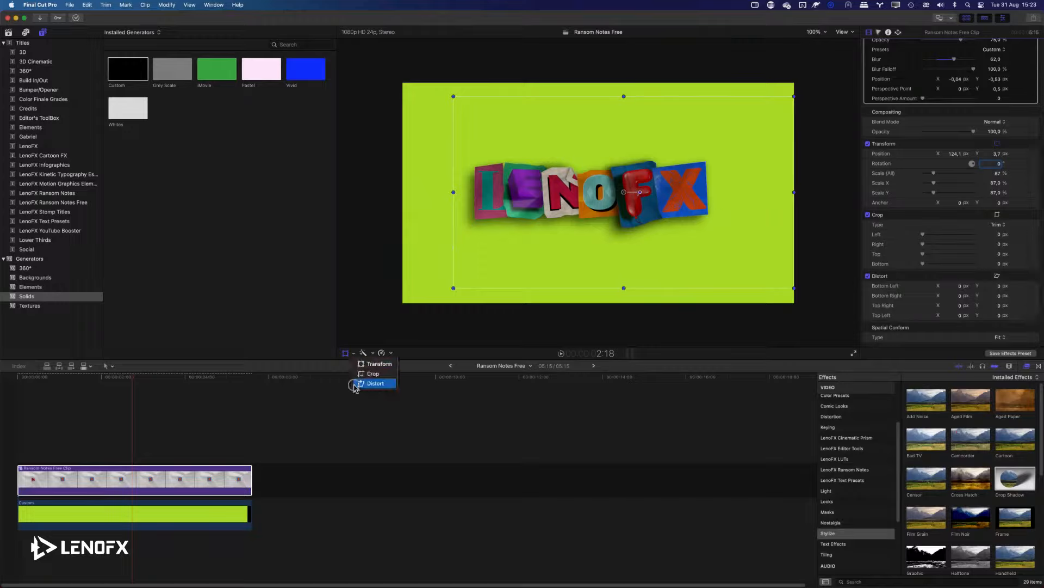
left_click(367, 387)
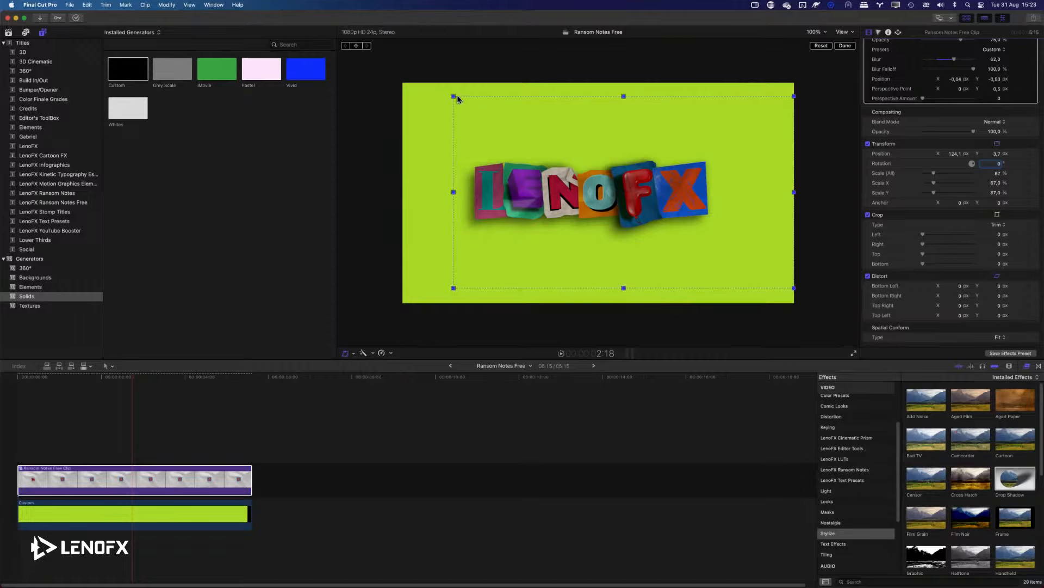
left_click_drag(456, 97, 483, 140)
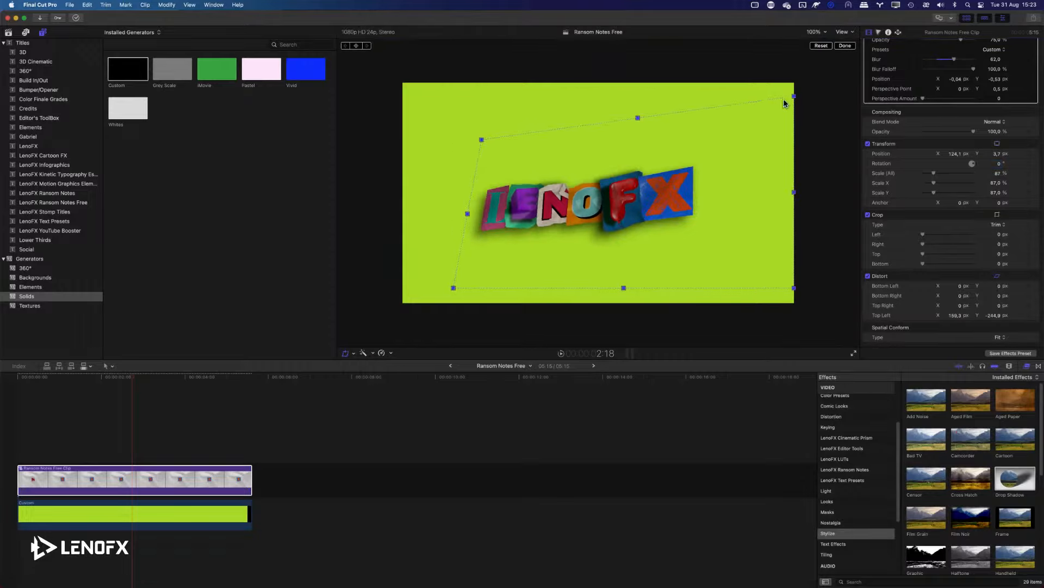
left_click_drag(795, 99, 753, 126)
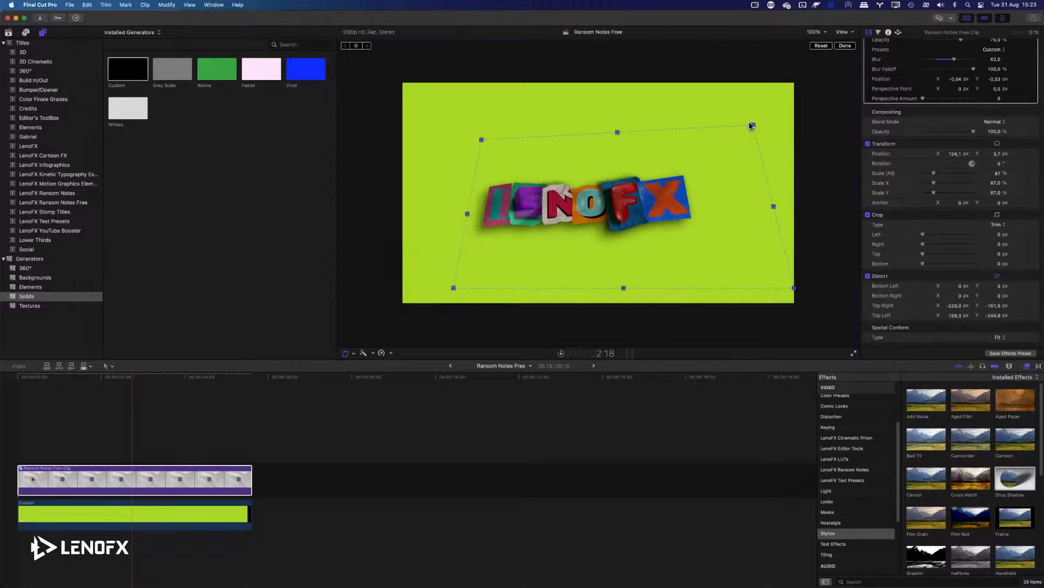
key("super+z")
key("super+z")
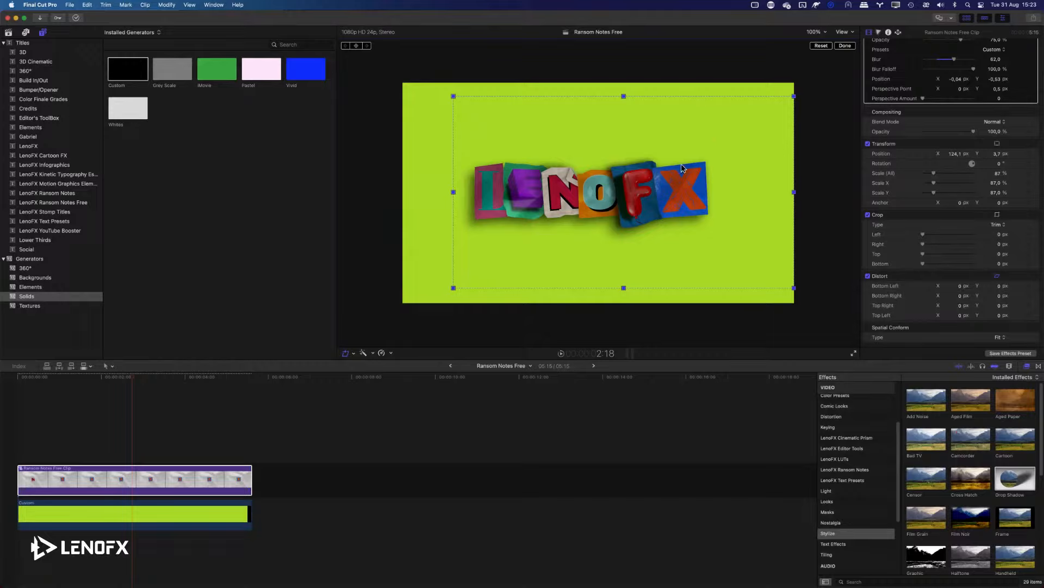
- Apply a Ken Burns crop to the compound clip, keeping its Linear easing
left_click(354, 353)
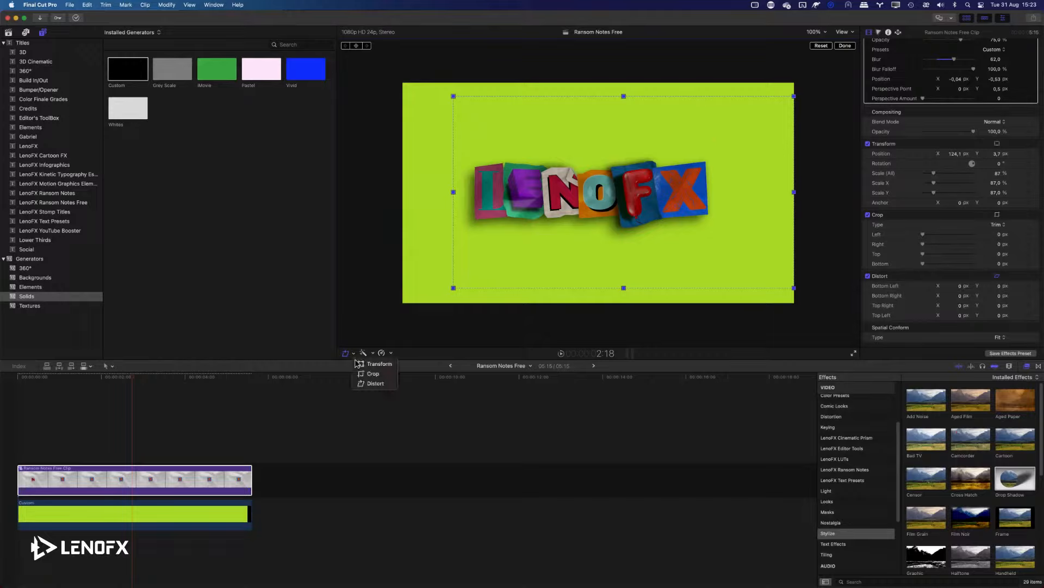
left_click(379, 375)
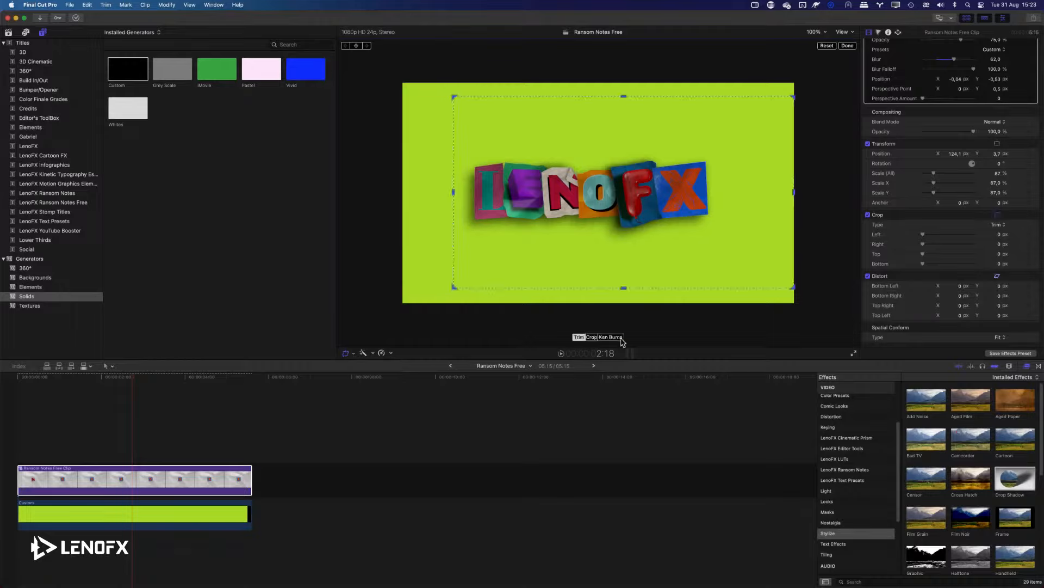
left_click(611, 338)
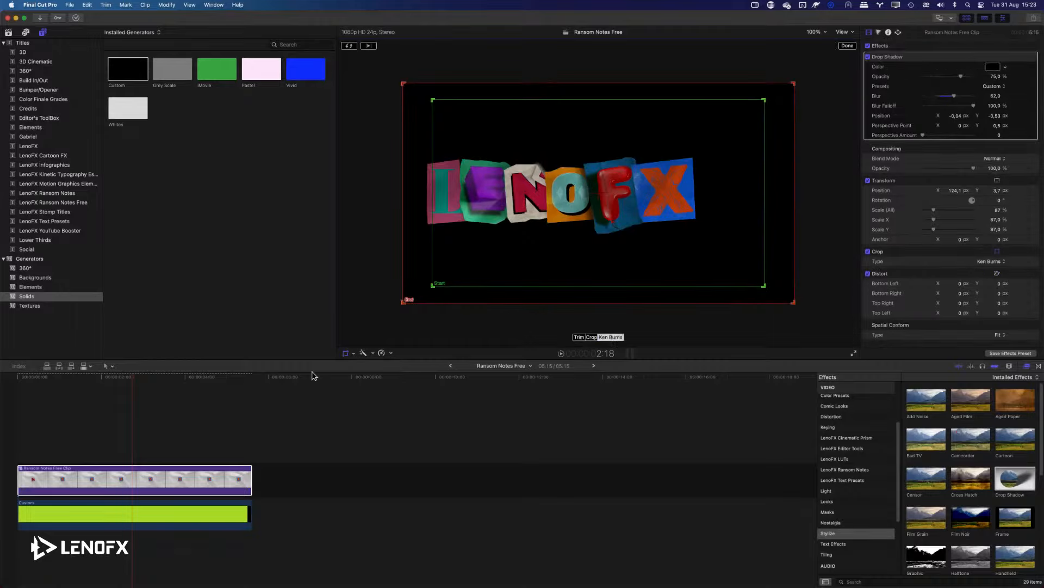
left_click(352, 355)
left_click(381, 373)
right_click(526, 152)
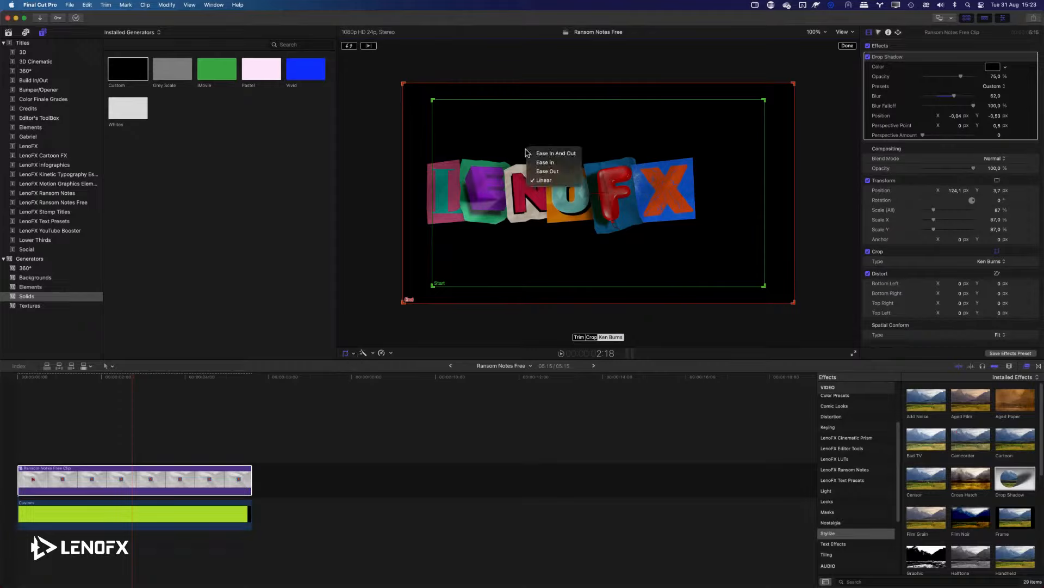
left_click(560, 180)
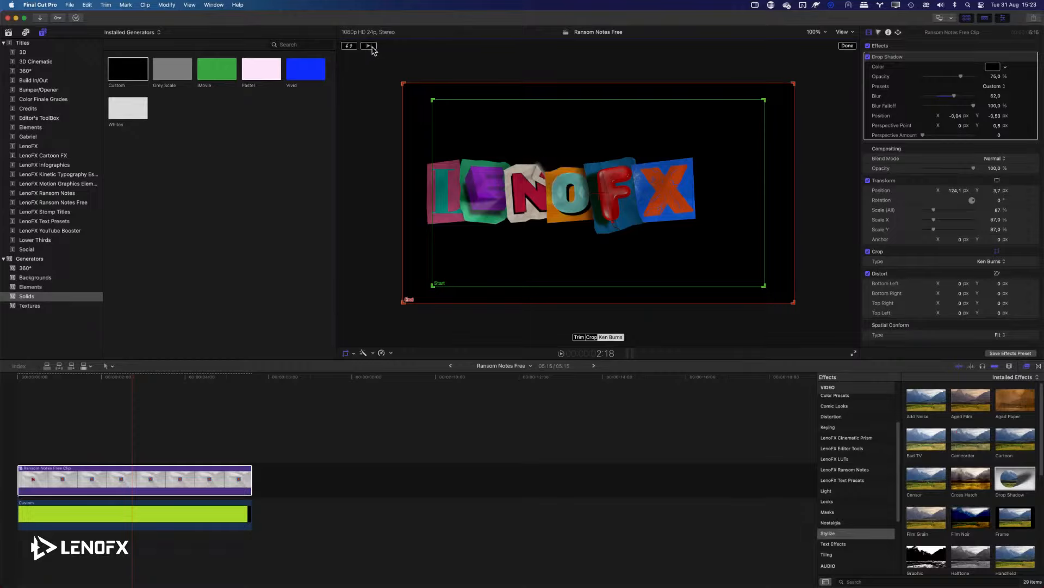
- Swap the Ken Burns start and end frames, previewing the move before and after the swap
left_click(369, 45)
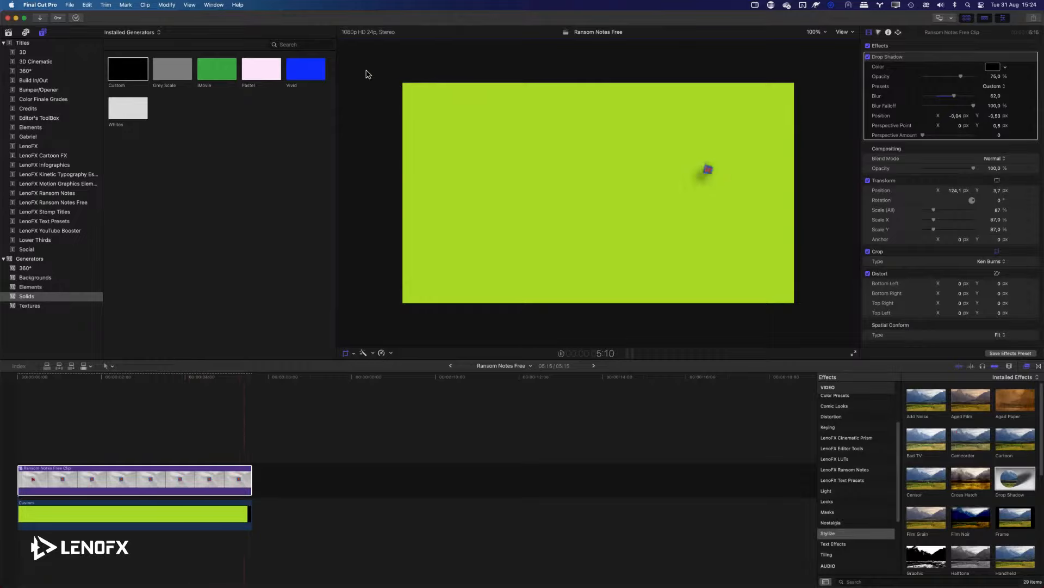
left_click(349, 47)
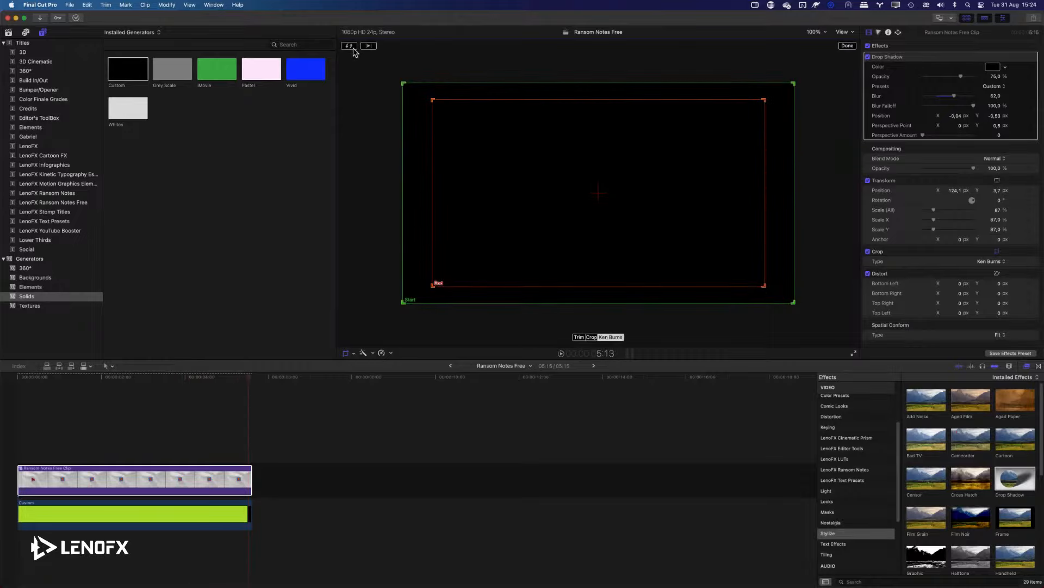
left_click(369, 46)
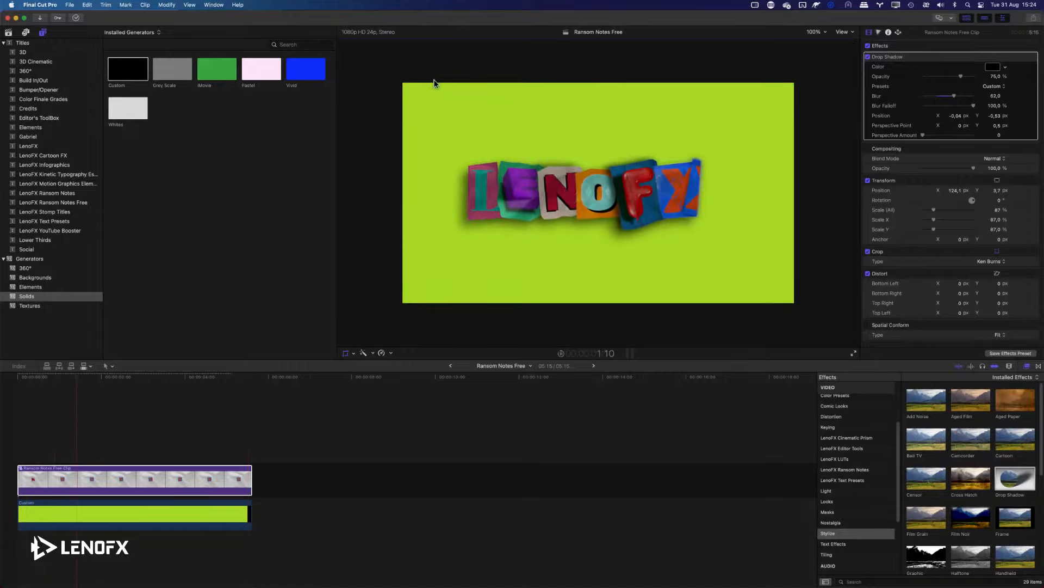
key("space")
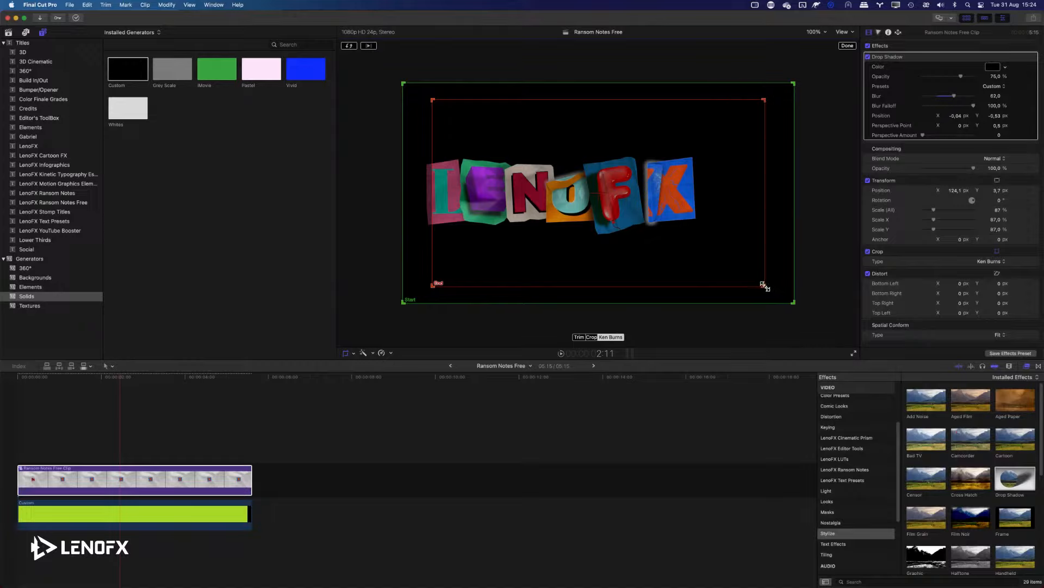
- Shrink the Ken Burns end frame slightly for a stronger zoom-in, finish the crop, and play the title from the beginning
left_click_drag(765, 285, 753, 278)
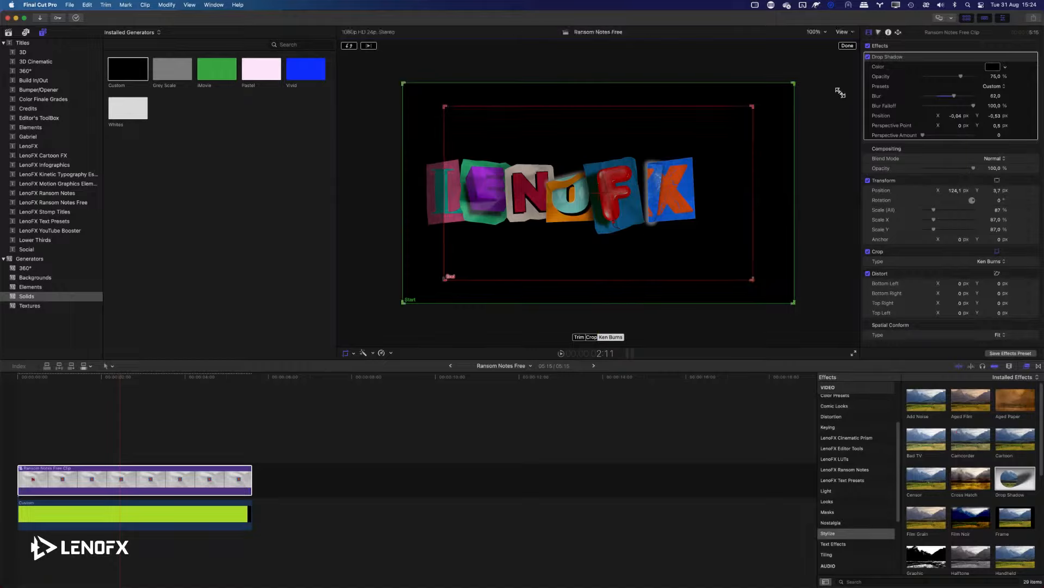
left_click(847, 45)
left_click(1, 376)
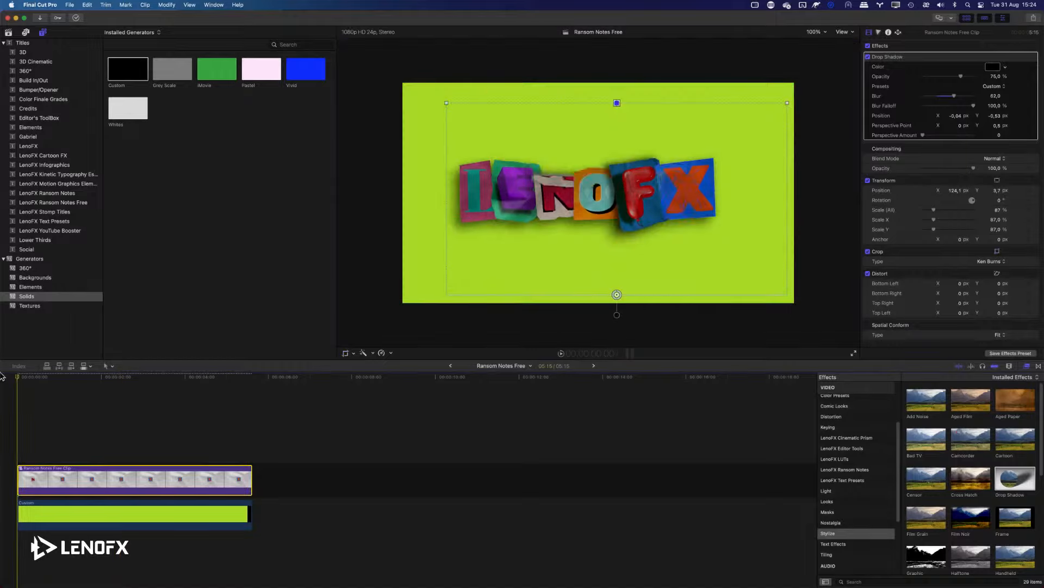
key("space")
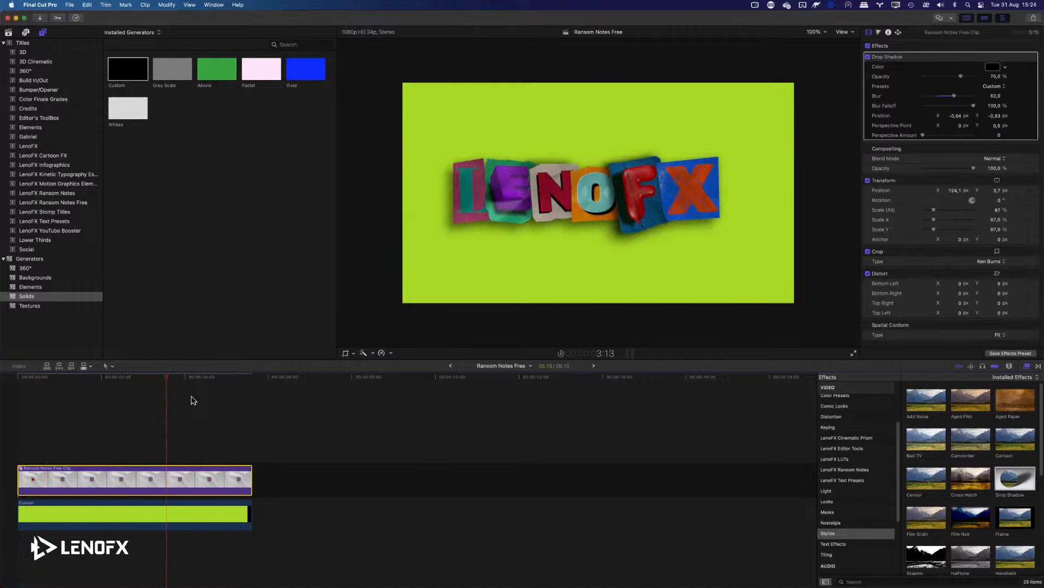
- Try the Aged Paper effect on the compound clip at full and reduced Amount, and remove it
left_click_drag(179, 378, 136, 378)
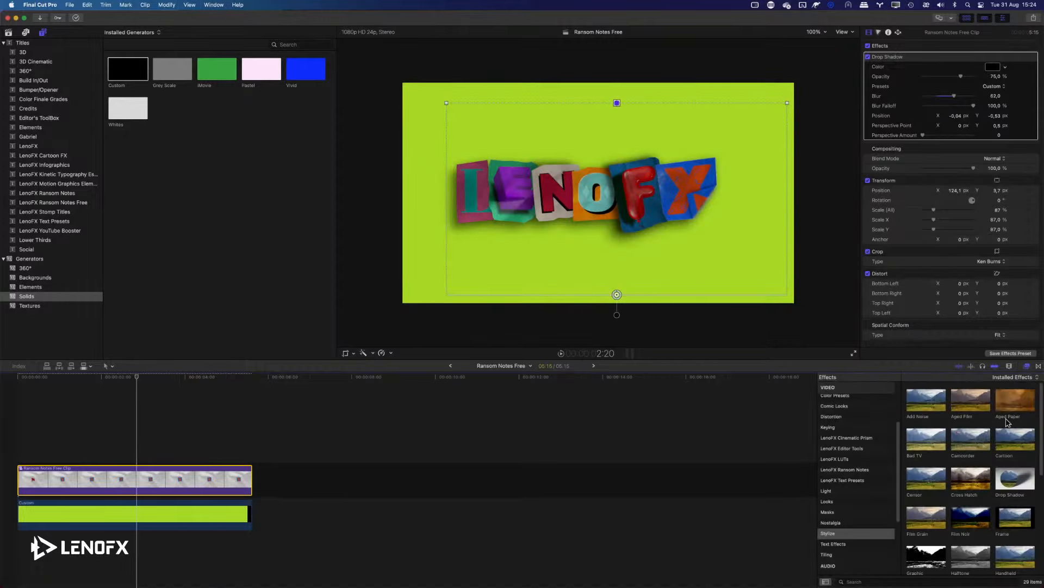
left_click_drag(1011, 404, 145, 483)
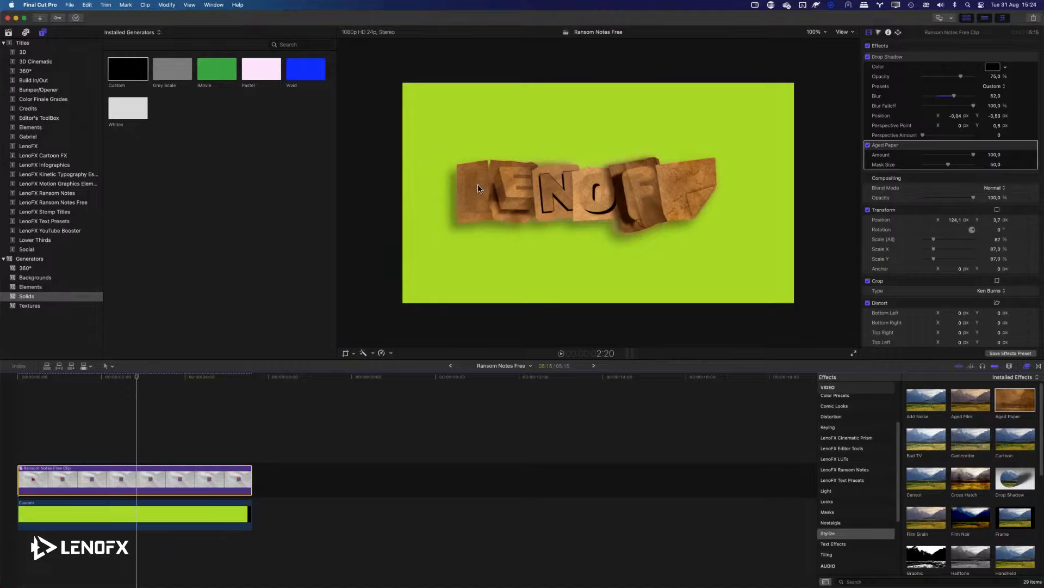
key("Delete")
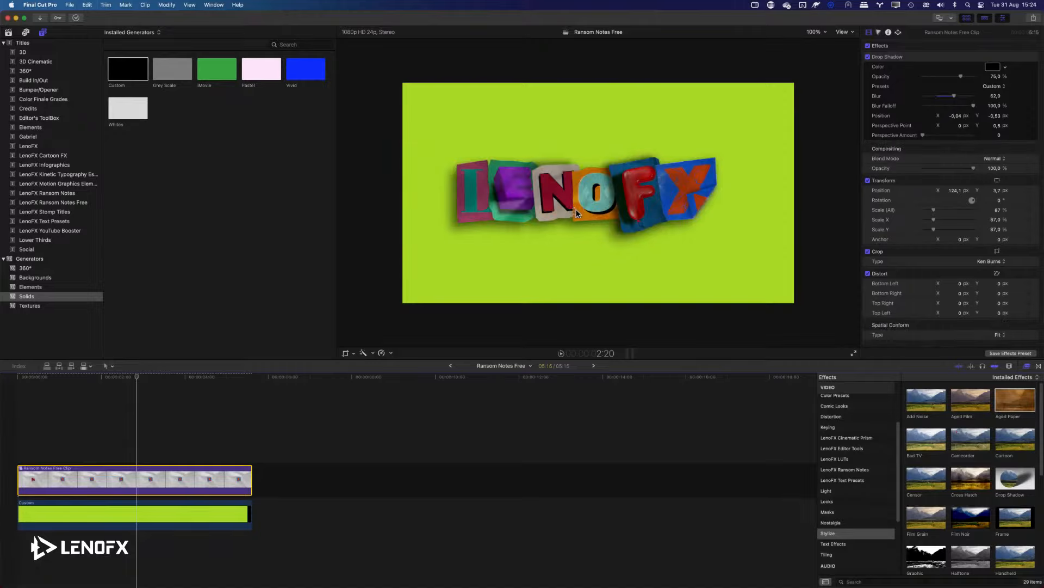
key("super+z")
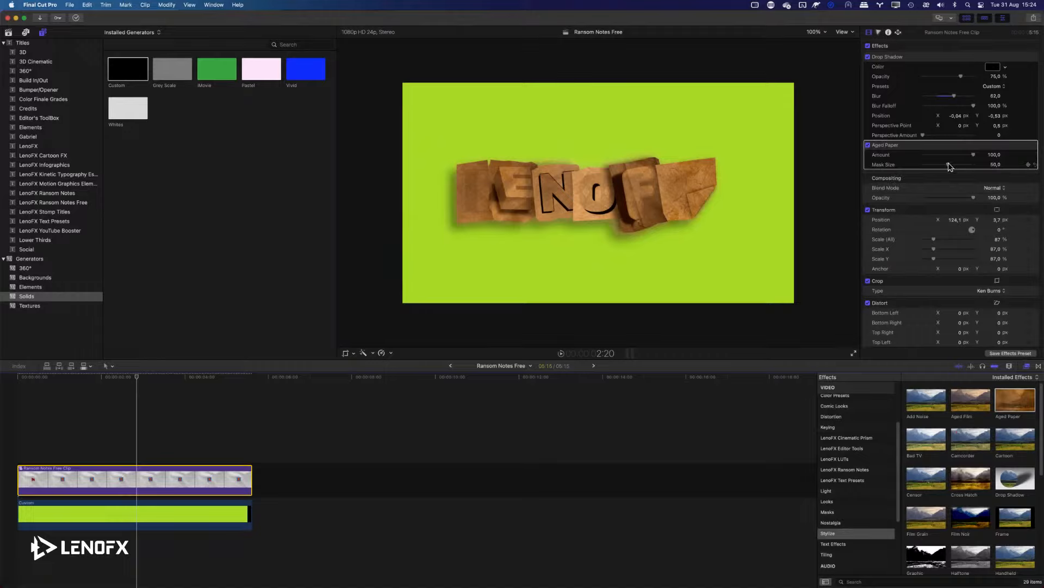
left_click_drag(974, 156, 932, 154)
key("Delete")
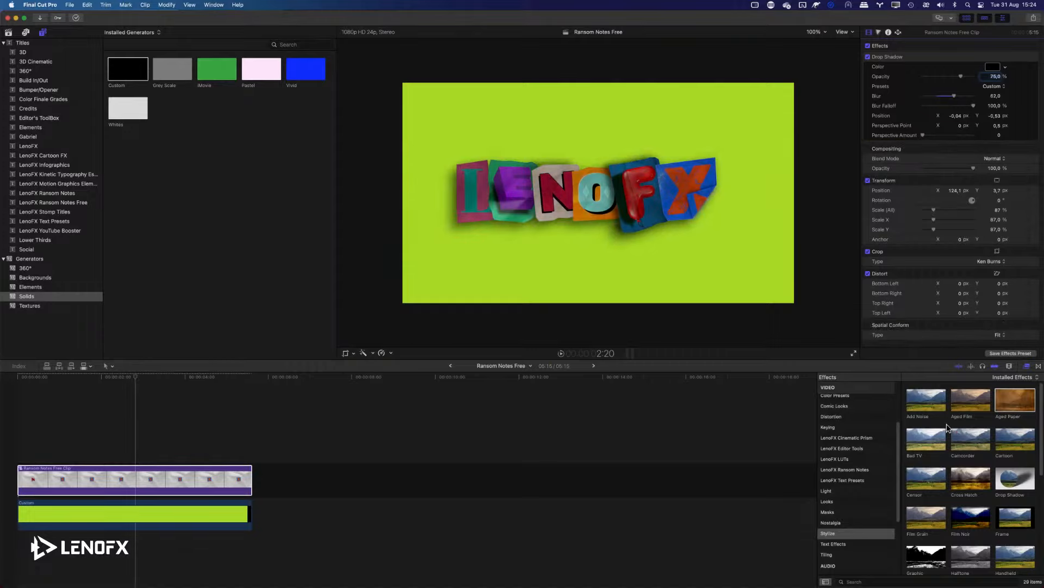
- Apply the Cross Hatch effect to the compound clip with Intensity about 70.24 and Sepia Amount 0
mouse_move(960, 480)
left_mouse_down()
mouse_move(448, 459)
mouse_move(229, 478)
left_mouse_up()
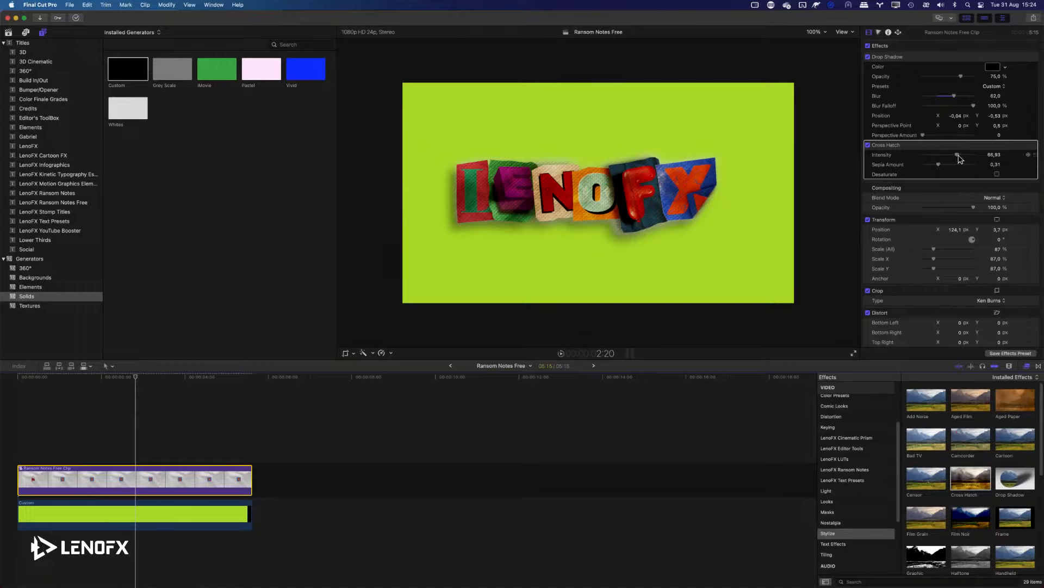
mouse_move(959, 158)
left_mouse_down()
mouse_move(918, 165)
mouse_move(960, 158)
left_mouse_up()
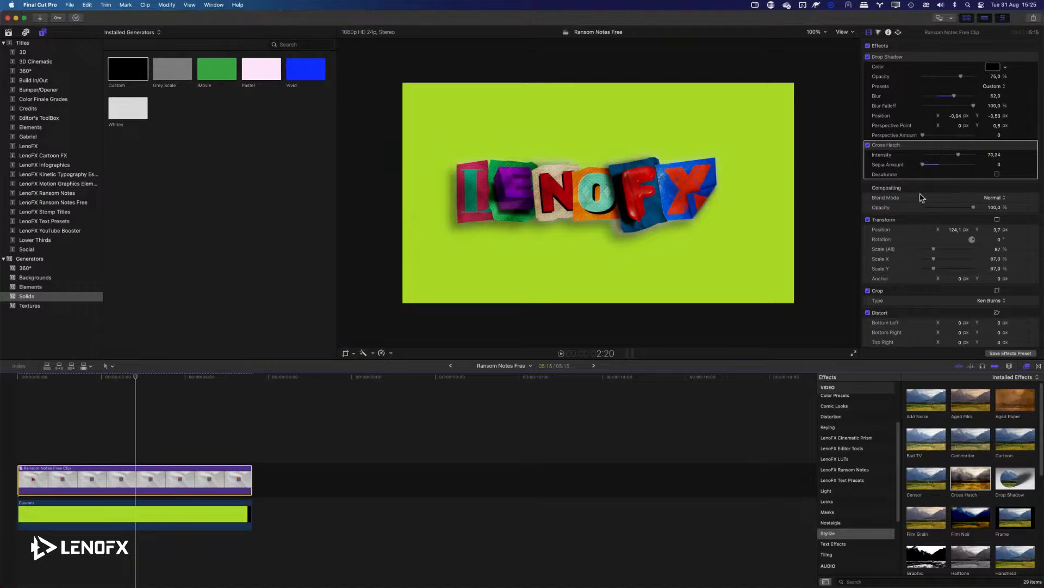
- Add the Halftone effect from the Stylize effects to the compound clip
scroll(958, 522, "down", 2)
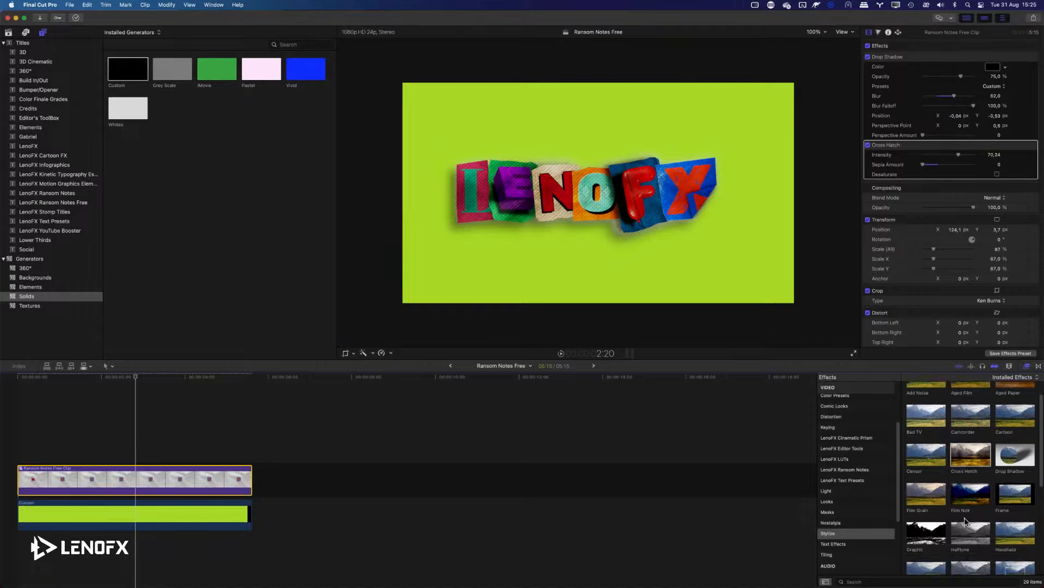
scroll(966, 528, "down", 1)
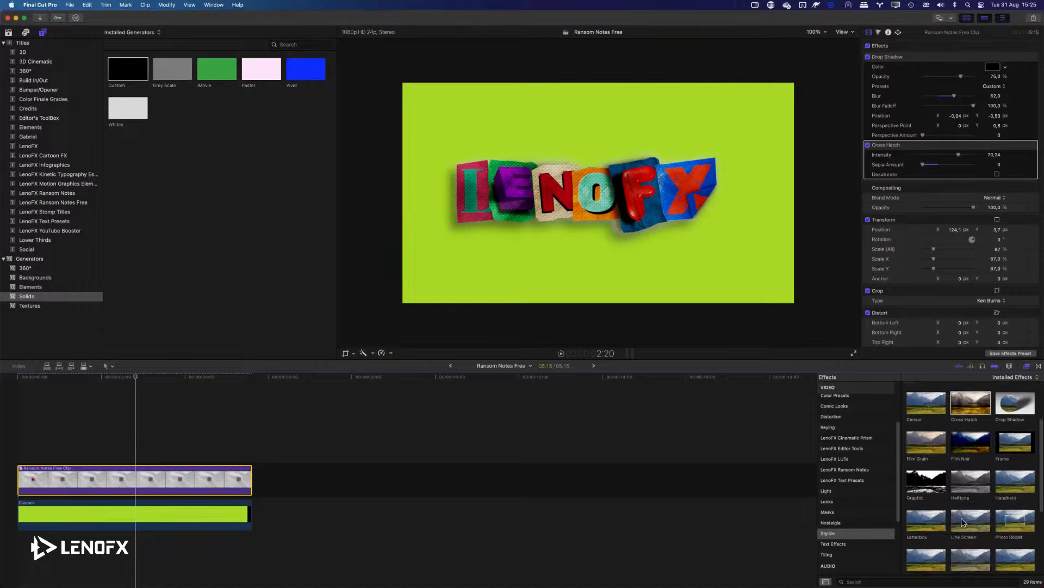
left_click_drag(965, 486, 240, 481)
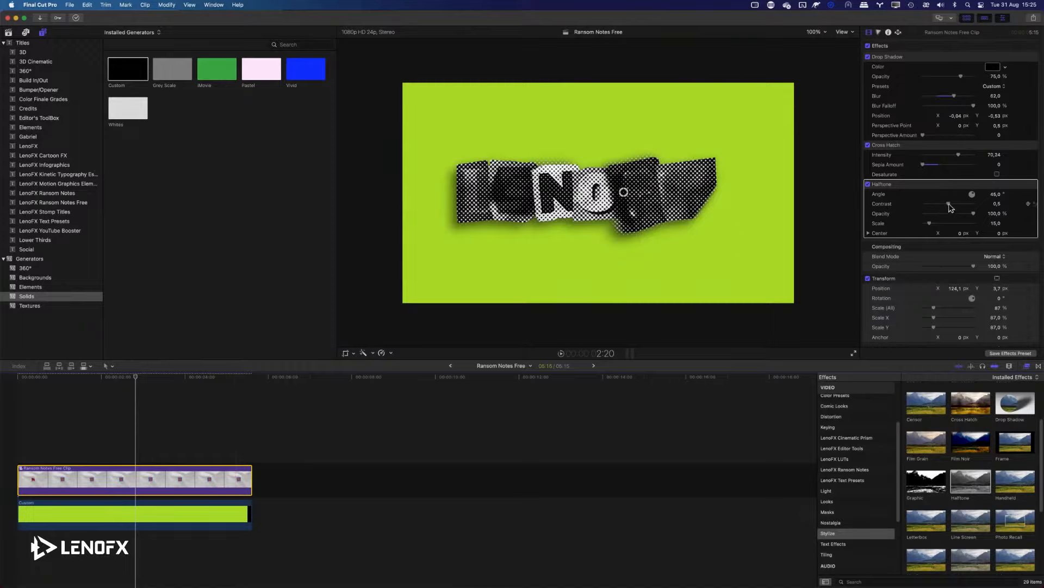
- Try the Halftone effect with Contrast 0.54, Opacity about 16% and Scale about 17.5, and remove it from the compound clip
mouse_move(950, 207)
left_mouse_down()
mouse_move(932, 206)
mouse_move(951, 206)
left_mouse_up()
left_click_drag(932, 214, 931, 226)
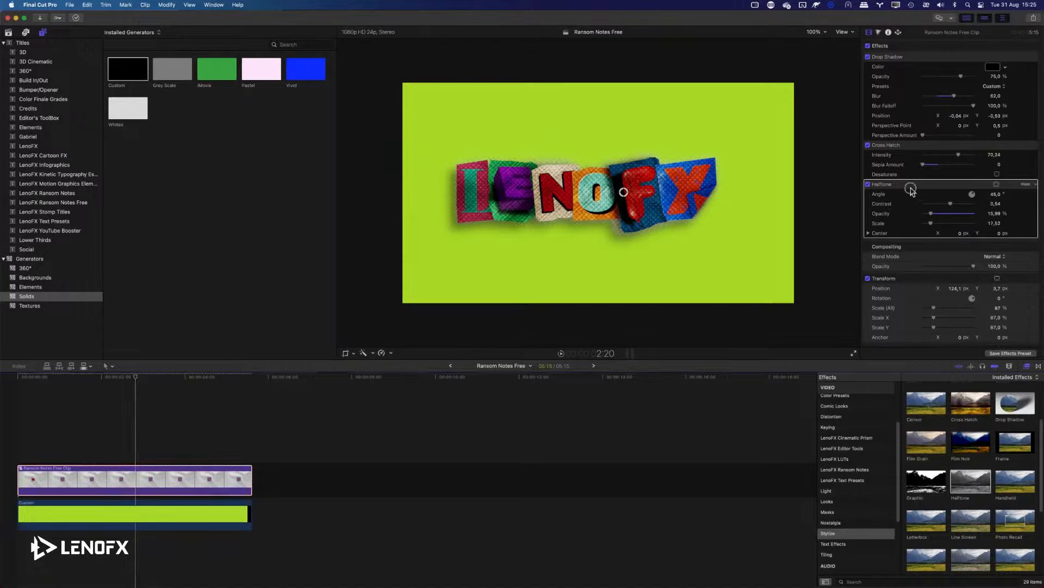
key("Delete")
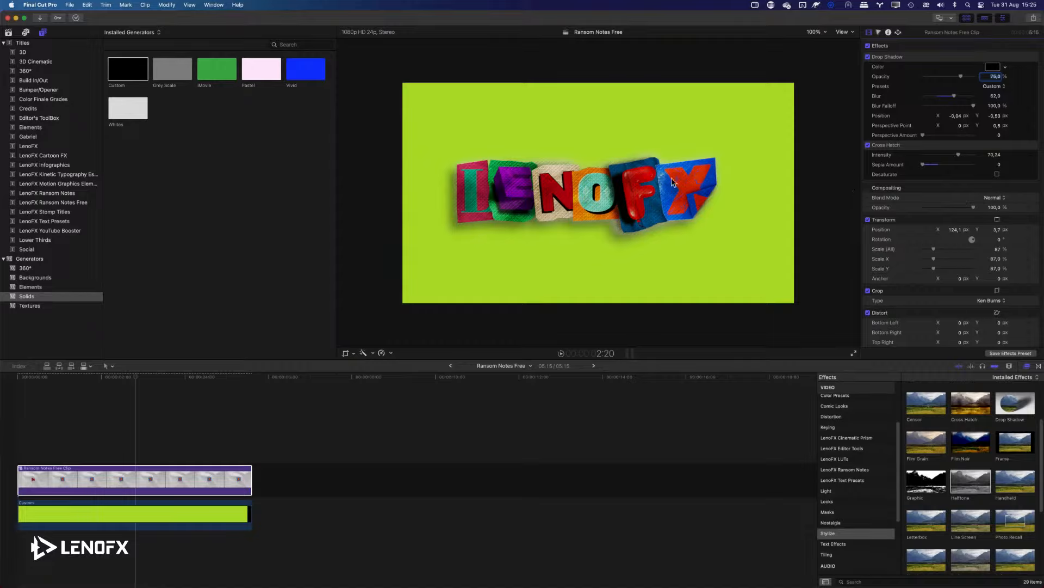
- Play the title from the beginning and remove the Cross Hatch effect from the compound clip
left_click(4, 378)
key("space")
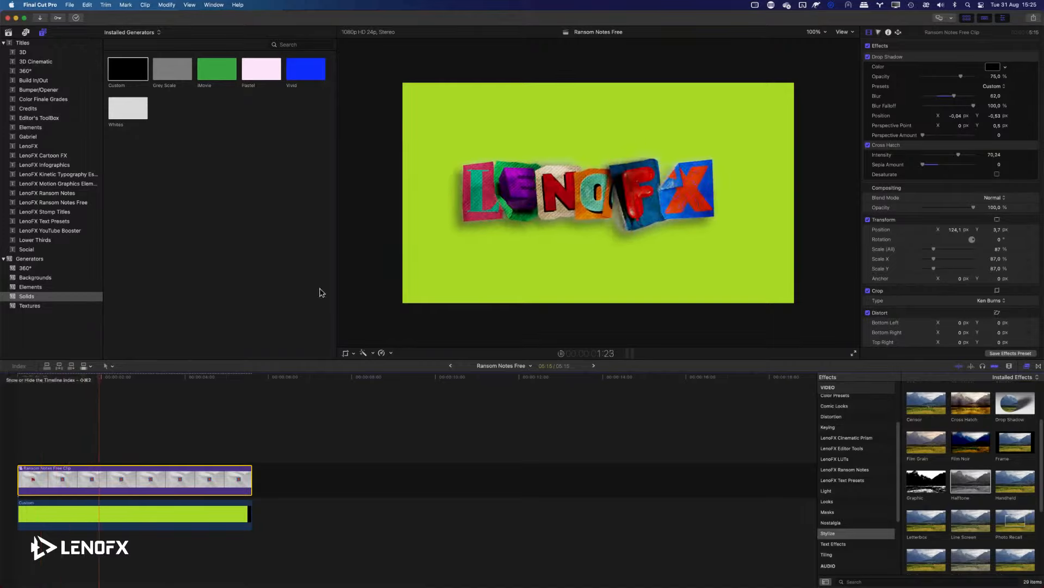
left_click(892, 147)
key("Delete")
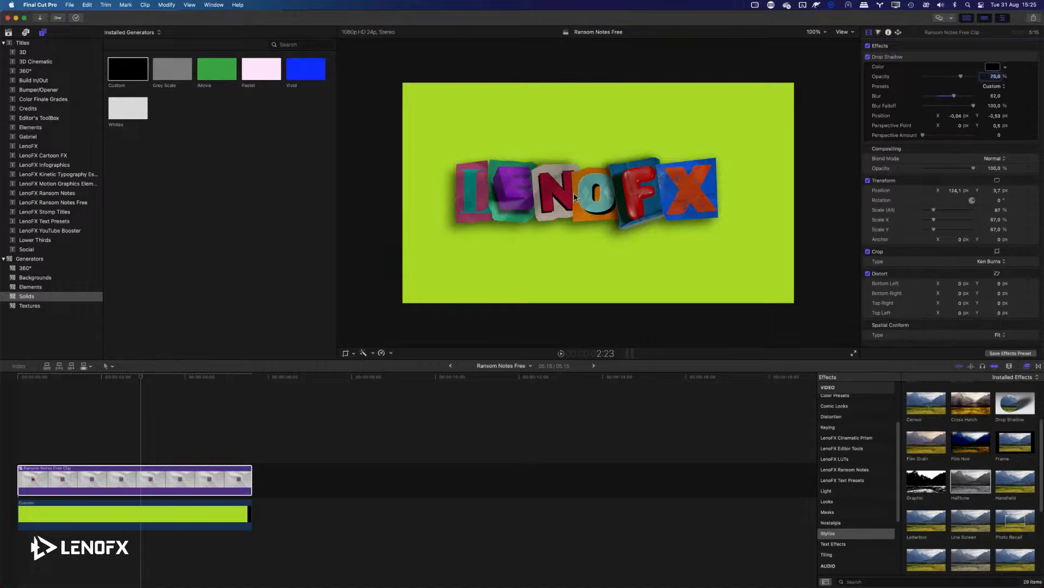
- Try the Hue/Saturation Curves effect on the compound clip, inspect its curves, and remove it
left_click(107, 479)
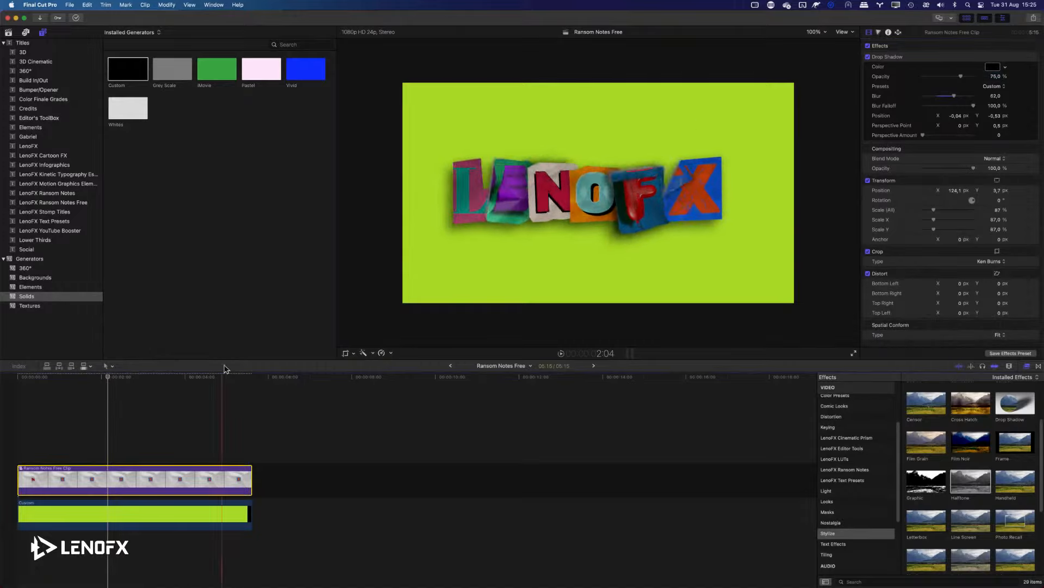
left_click_drag(161, 375, 125, 380)
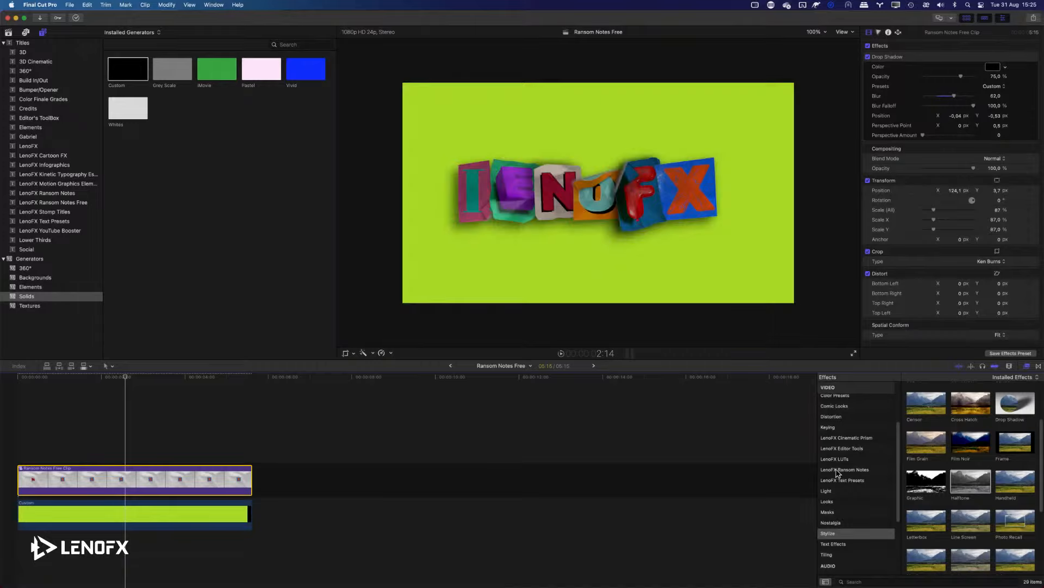
scroll(842, 473, "up", 3)
left_click(837, 424)
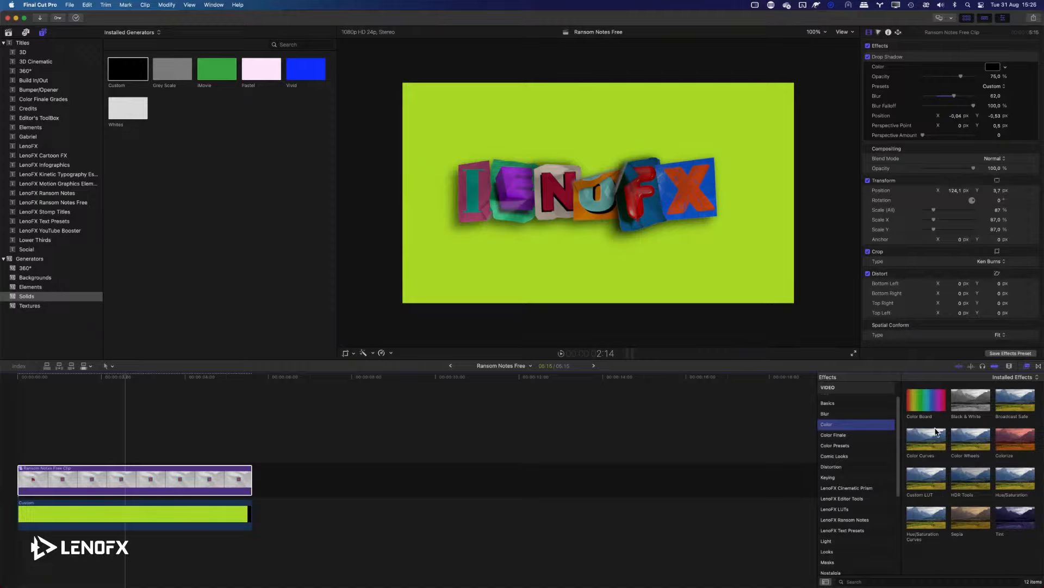
left_click_drag(926, 517, 155, 495)
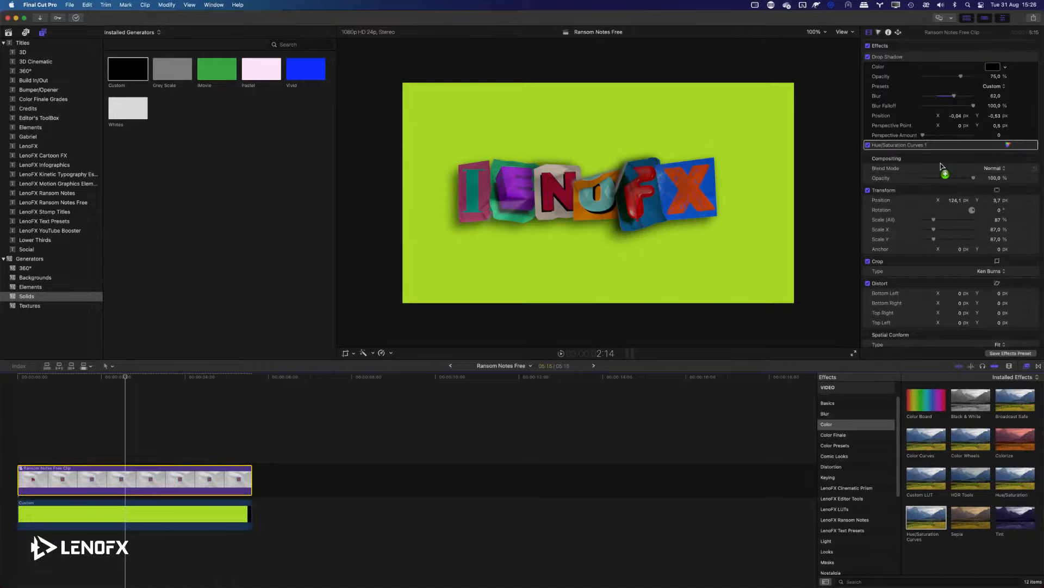
left_click(914, 146)
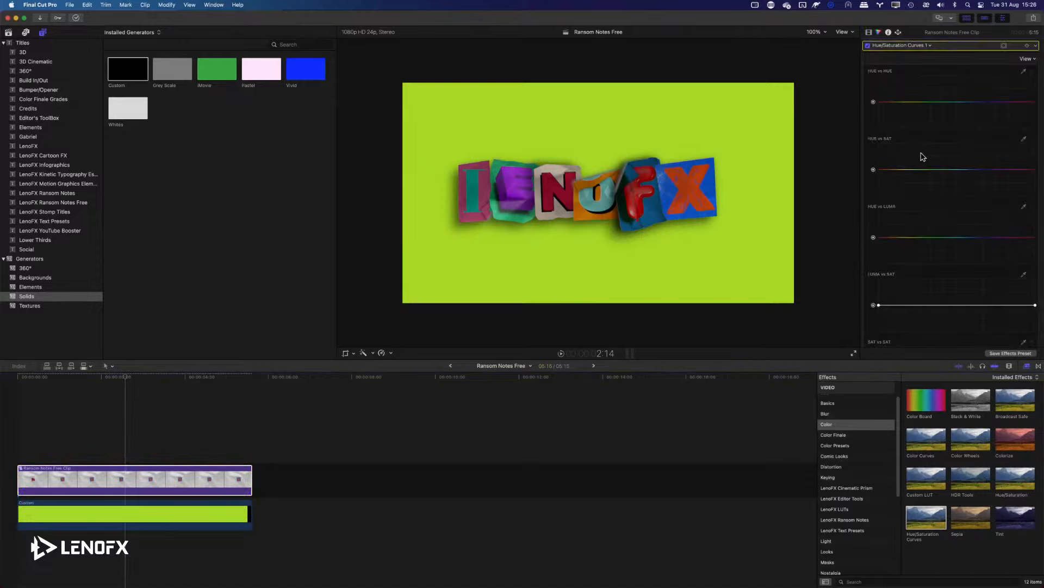
left_click(869, 33)
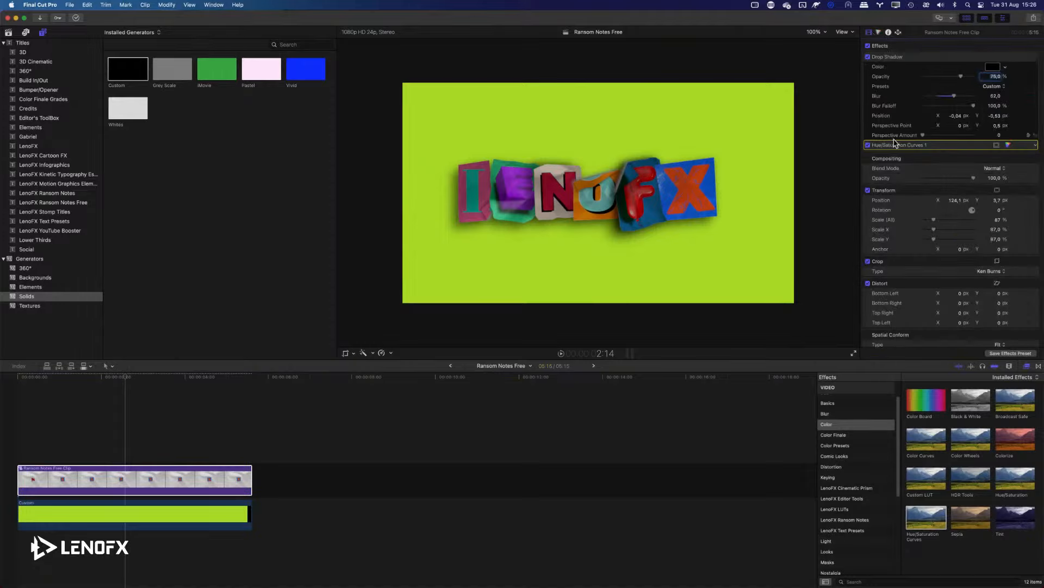
key("Delete")
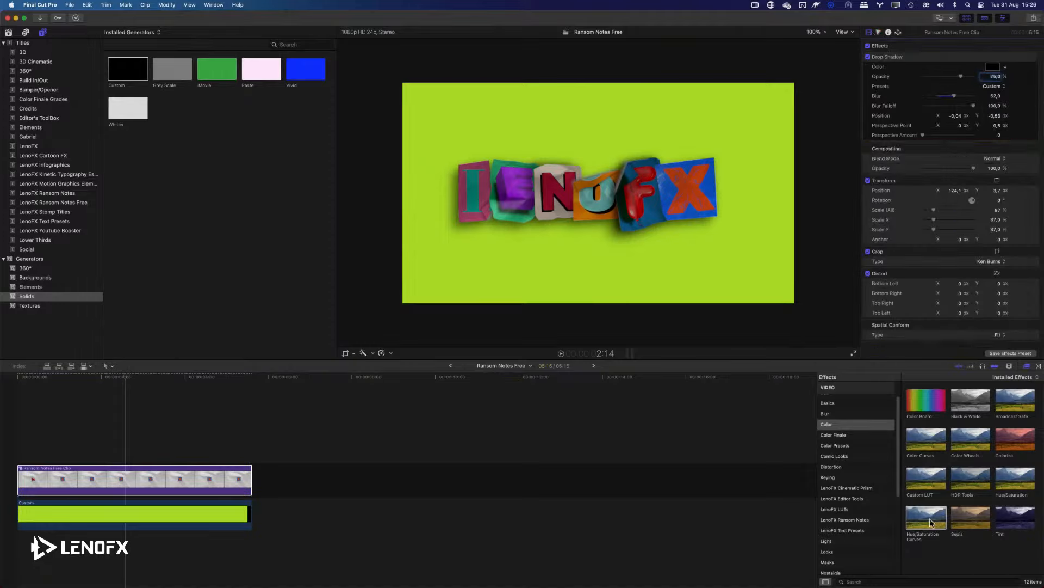
- Apply the Hue/Saturation effect to the compound clip with Hue about 58.8° and Saturation about 0.16
left_click_drag(379, 482, 199, 482)
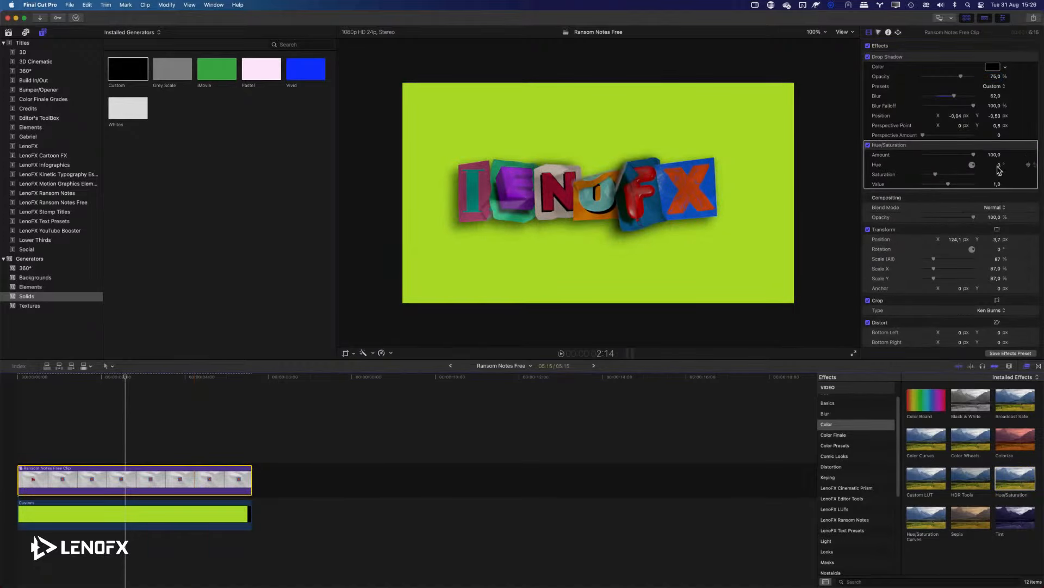
left_click_drag(1000, 170, 1000, 169)
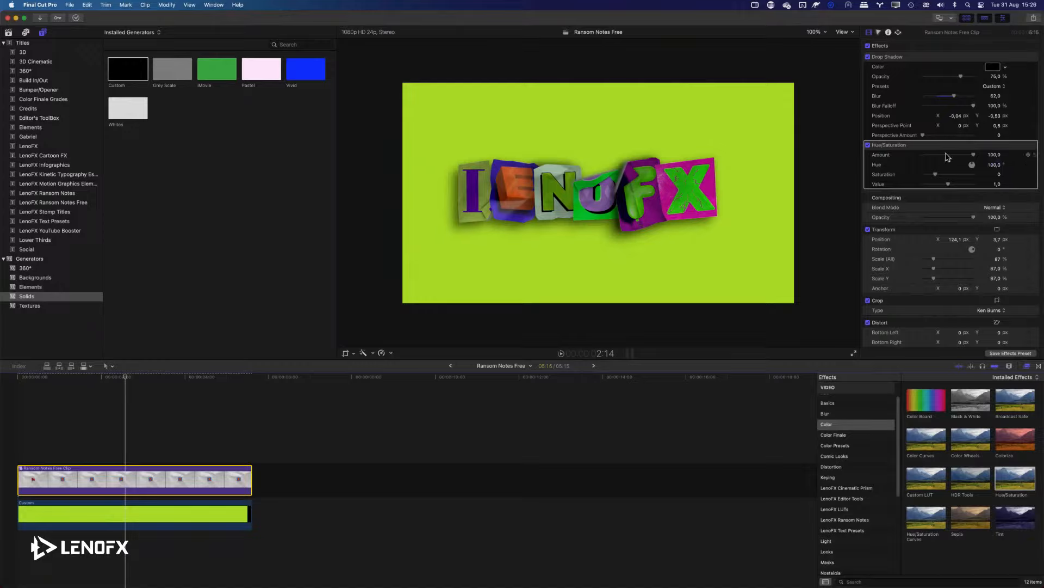
left_click_drag(999, 171, 1000, 176)
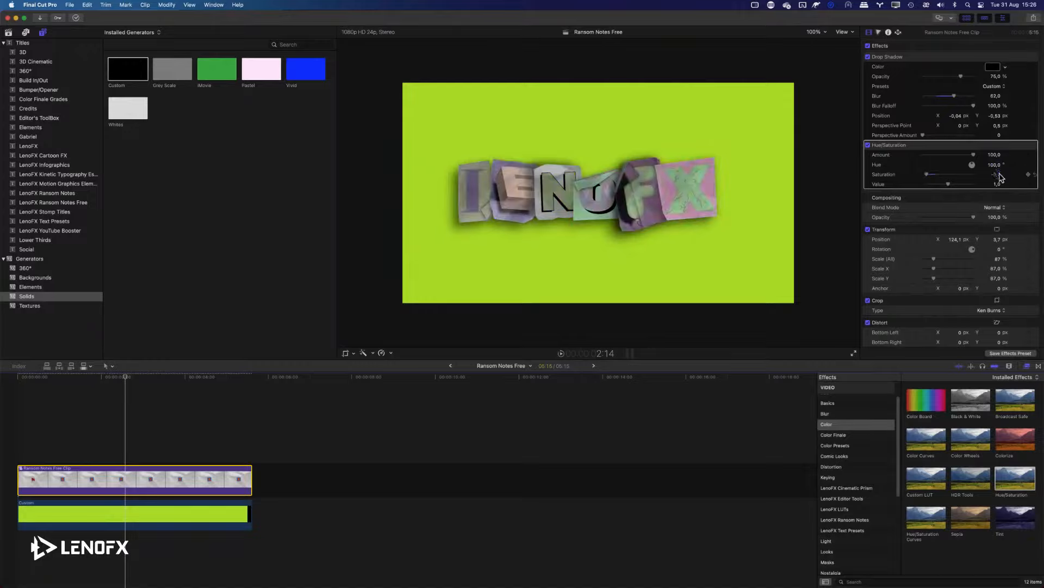
key("super+z")
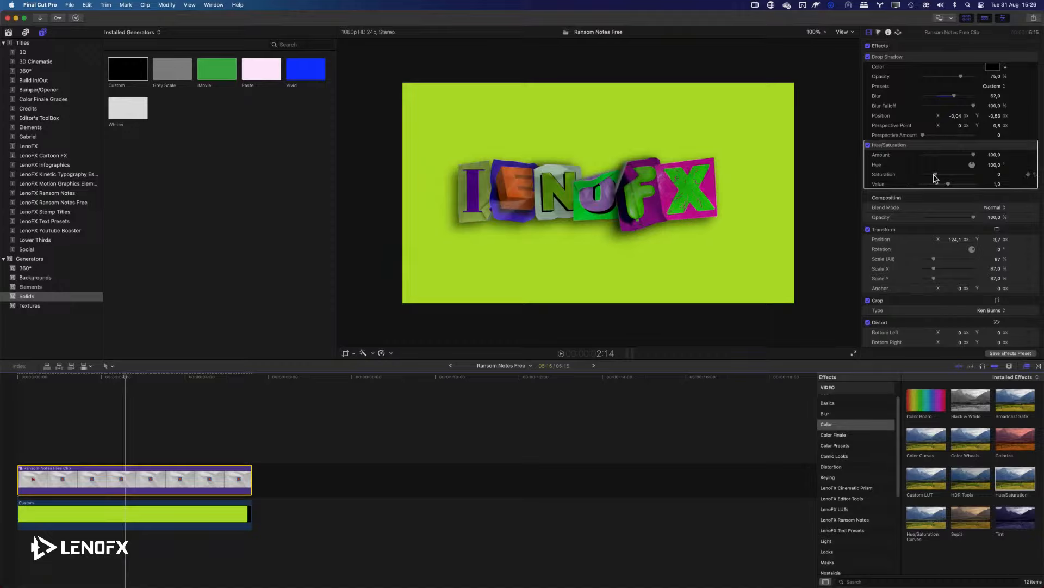
left_click_drag(936, 175, 937, 175)
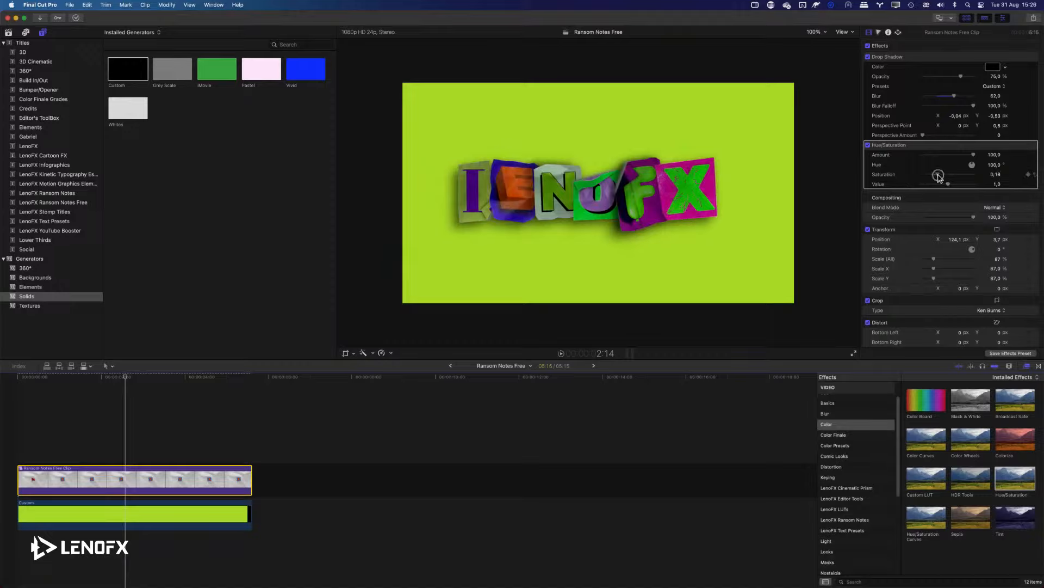
left_click_drag(996, 169, 996, 169)
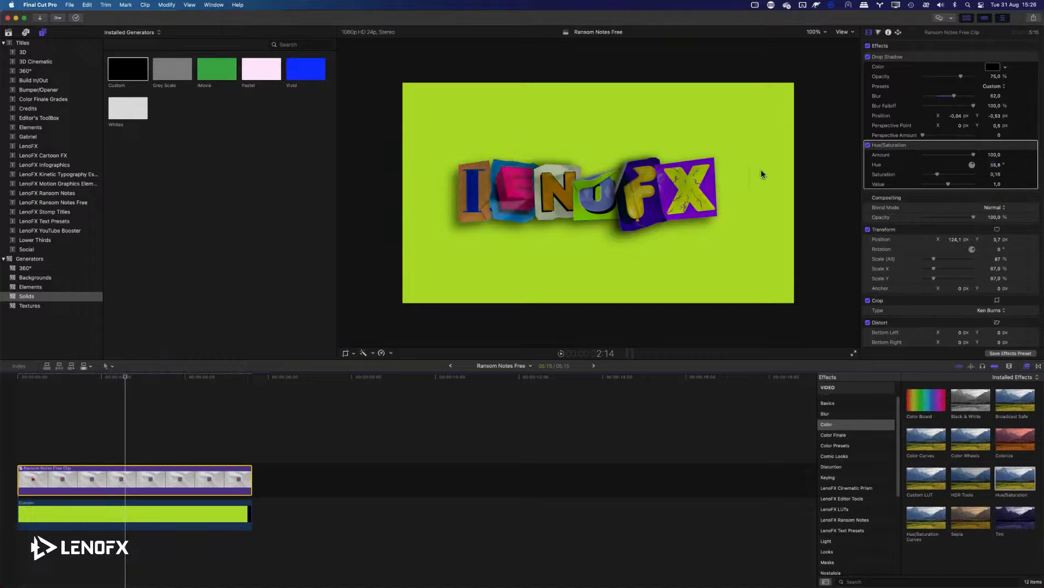
- Add contrast with Color Board exposure, raising Highlights to 17% and lowering Shadows to about -10%
left_click(878, 32)
left_click(990, 58)
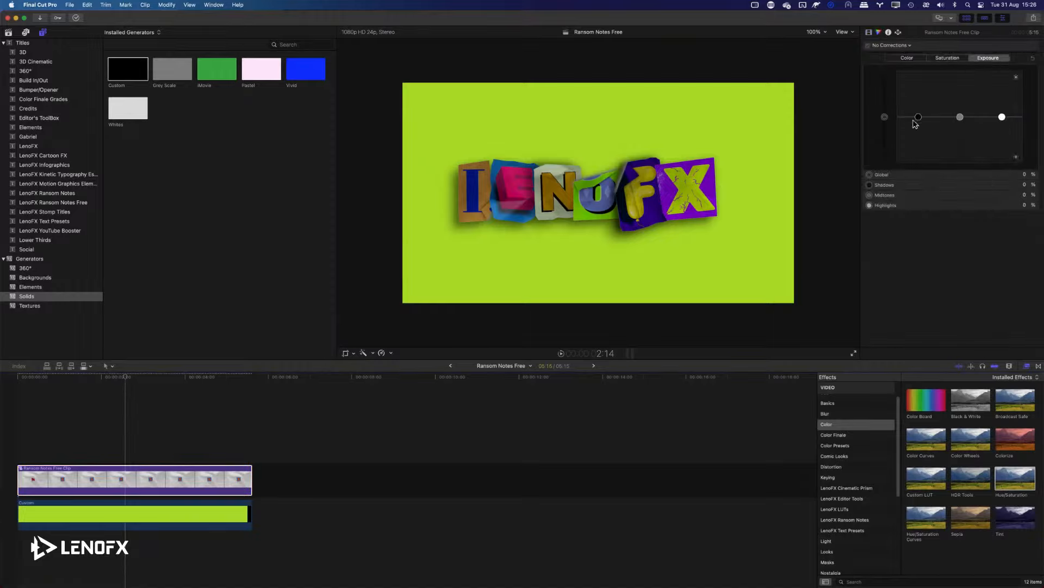
left_click_drag(1002, 117, 1002, 109)
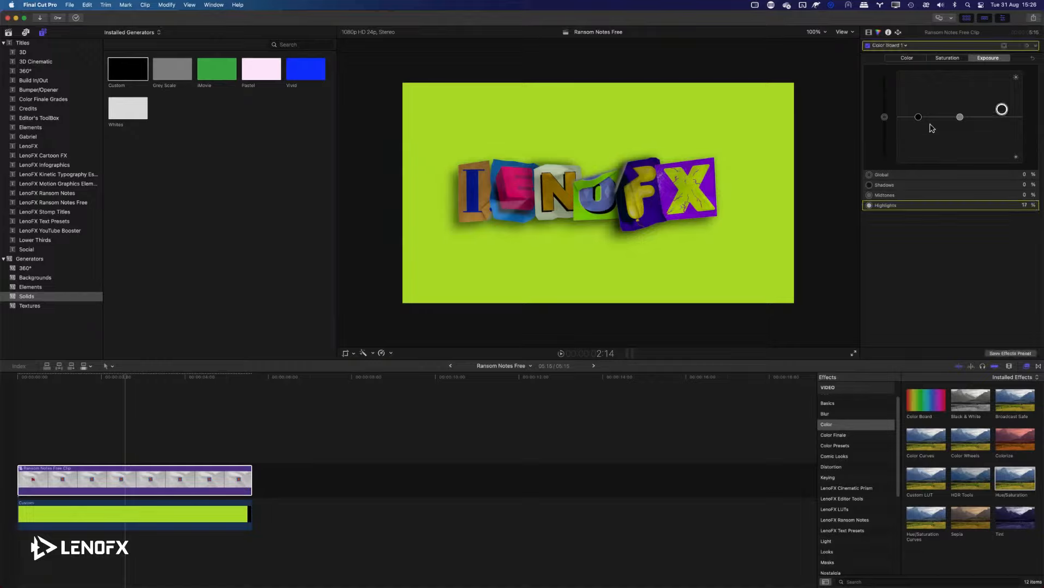
left_click_drag(918, 117, 920, 125)
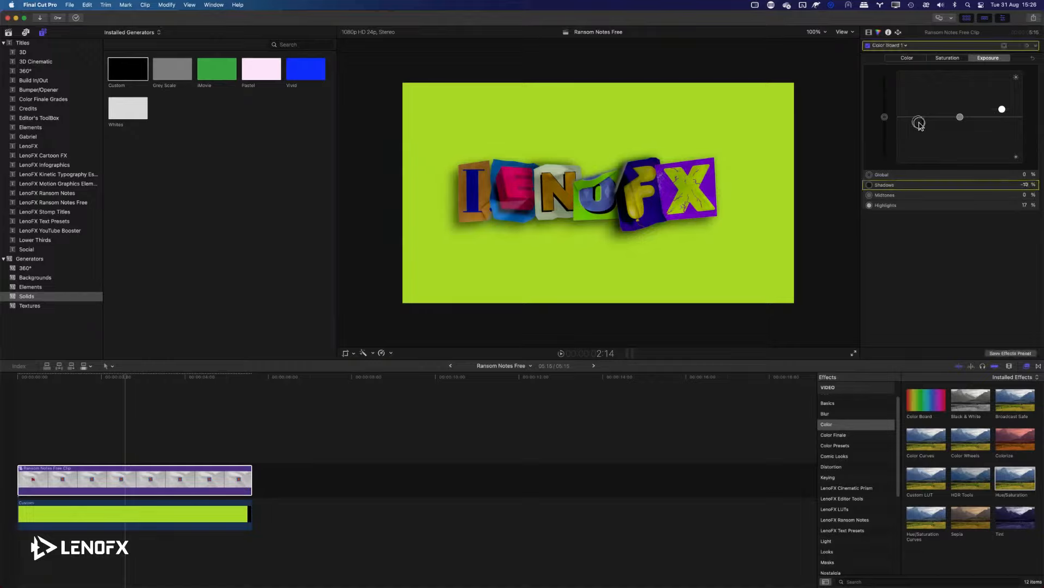
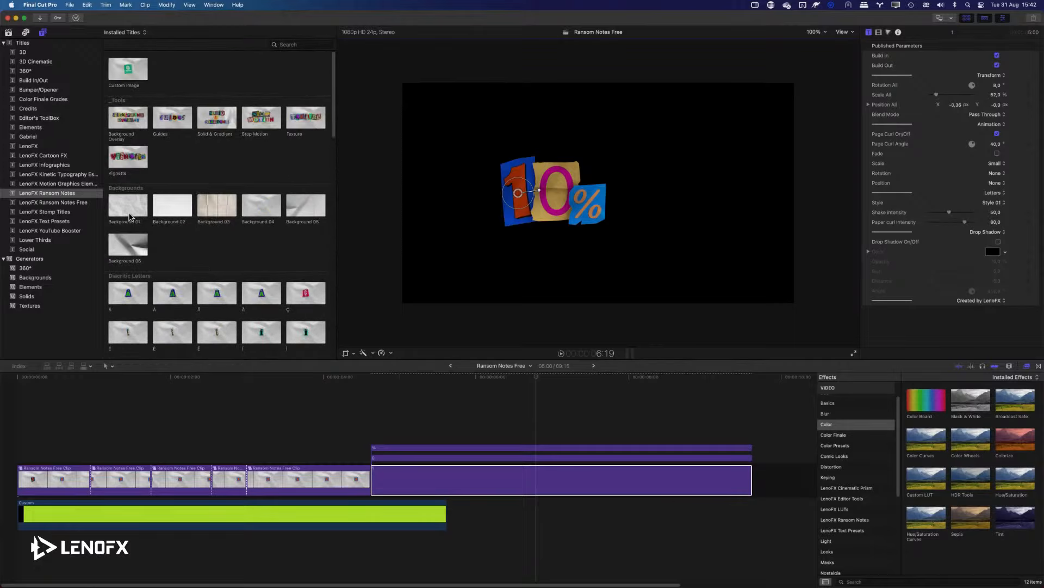
- Place the LenoFX Ransom Notes title Background 01 beneath the 10% letter clips and play that section from its start
left_click_drag(128, 206, 373, 500)
left_click(371, 376)
key("space")
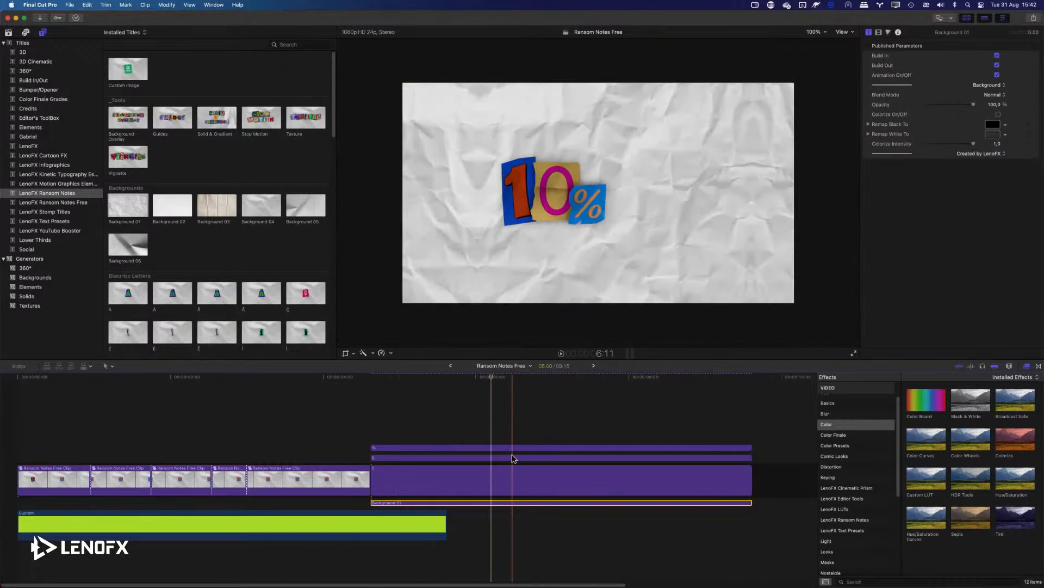
- Combine the three 10% letter clips, without the background, into a compound clip named 10%
left_click_drag(517, 440, 526, 478)
key("alt+g")
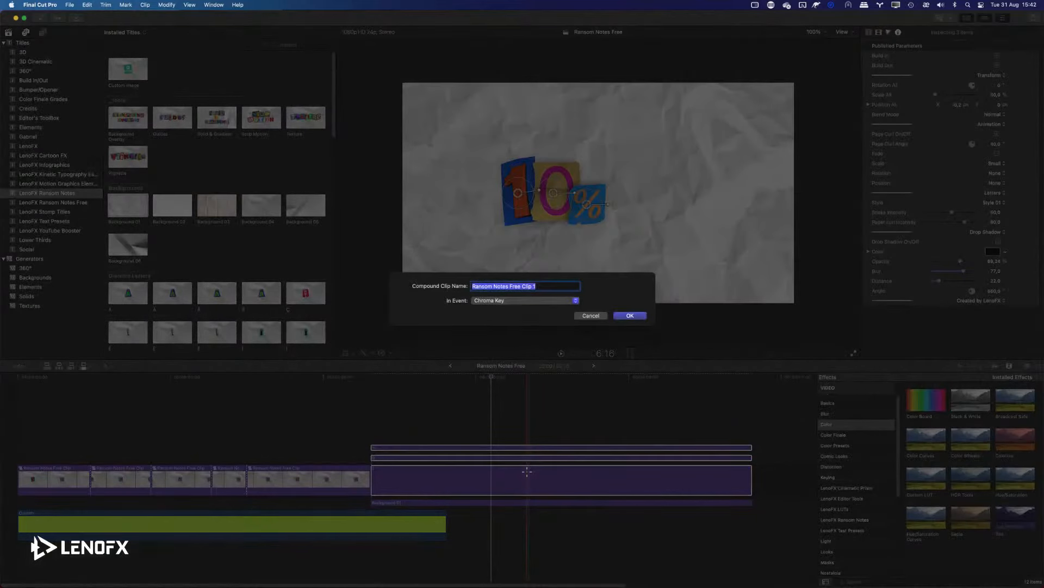
type("10%")
key("Return")
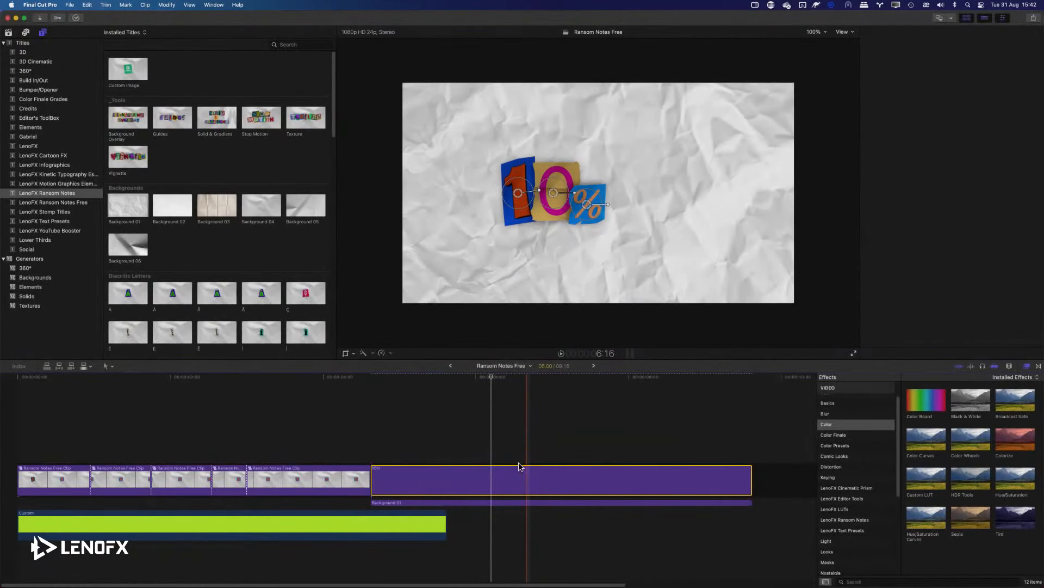
left_click_drag(508, 376, 555, 370)
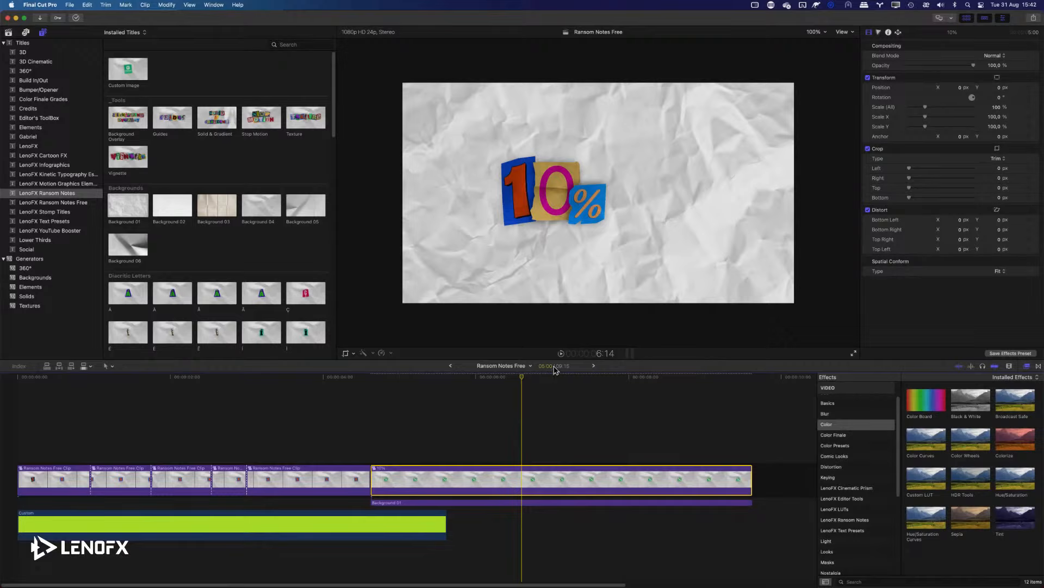
- Apply the LenoFX Ransom Notes Transform & FX effect to the 10% clip and reposition it to about X 0.16, Y -0.03
left_click(849, 520)
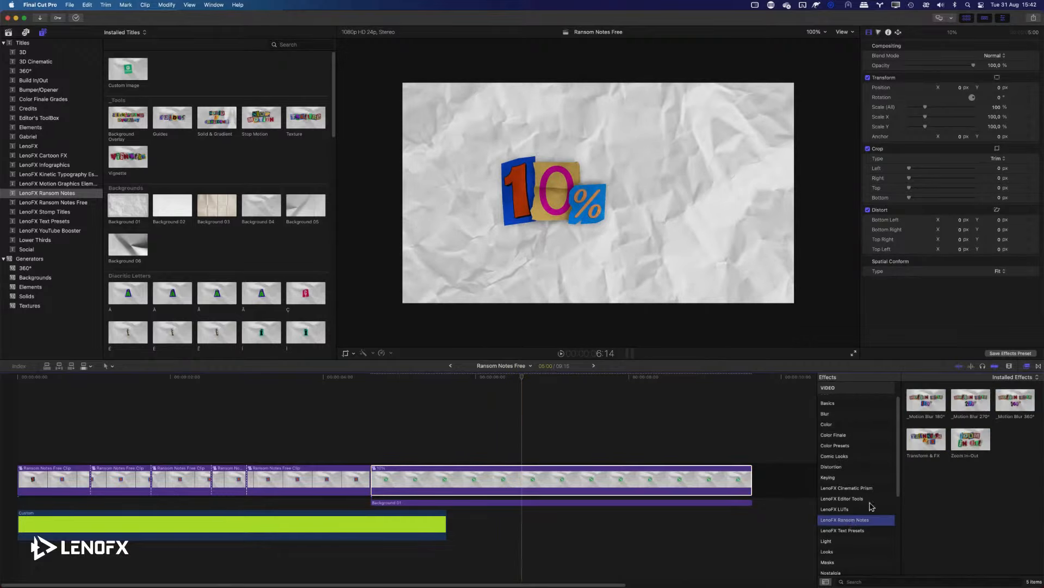
left_click_drag(927, 444, 541, 484)
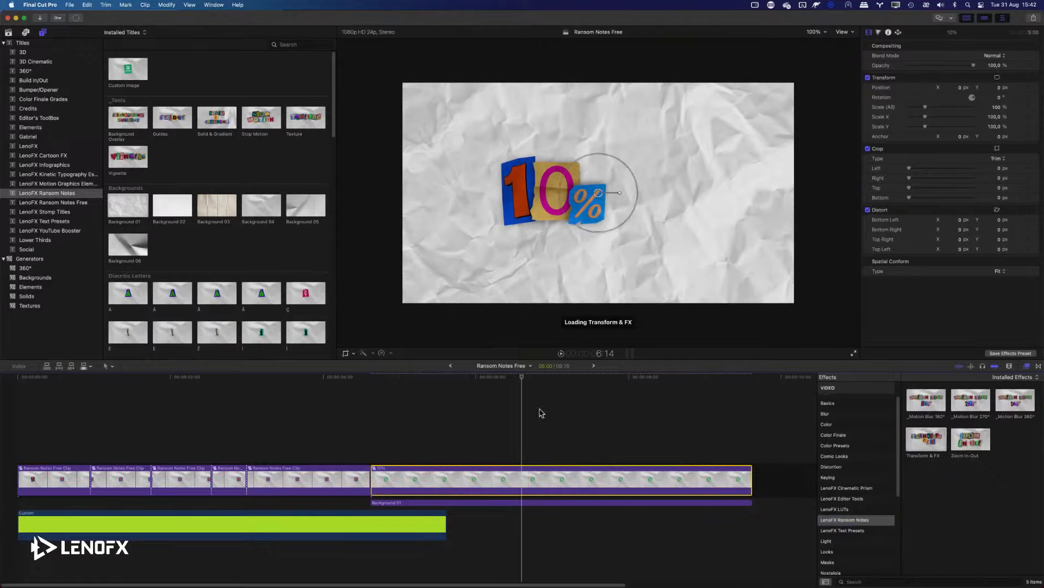
left_click(531, 380)
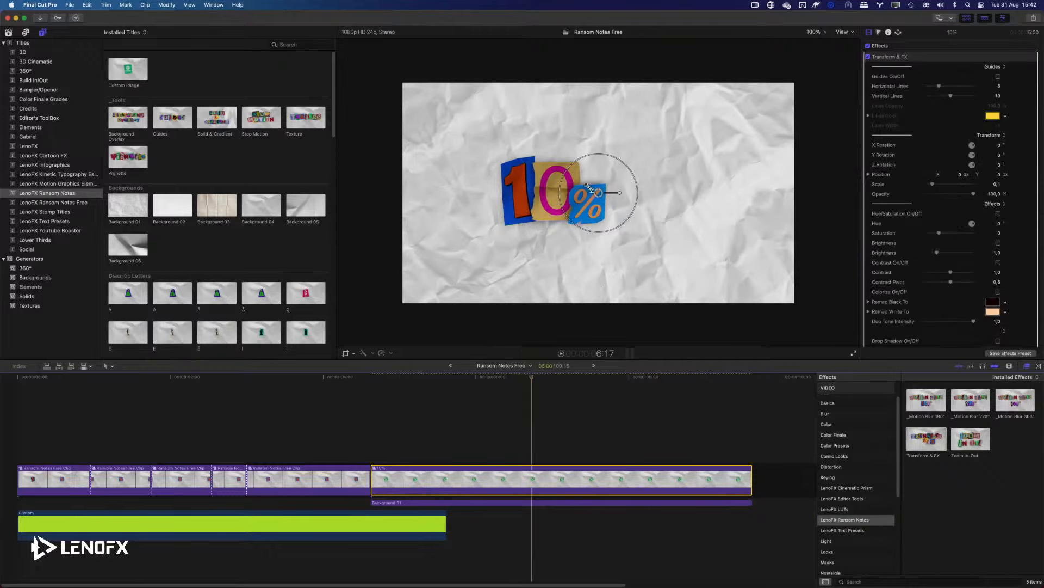
left_click_drag(598, 193, 635, 201)
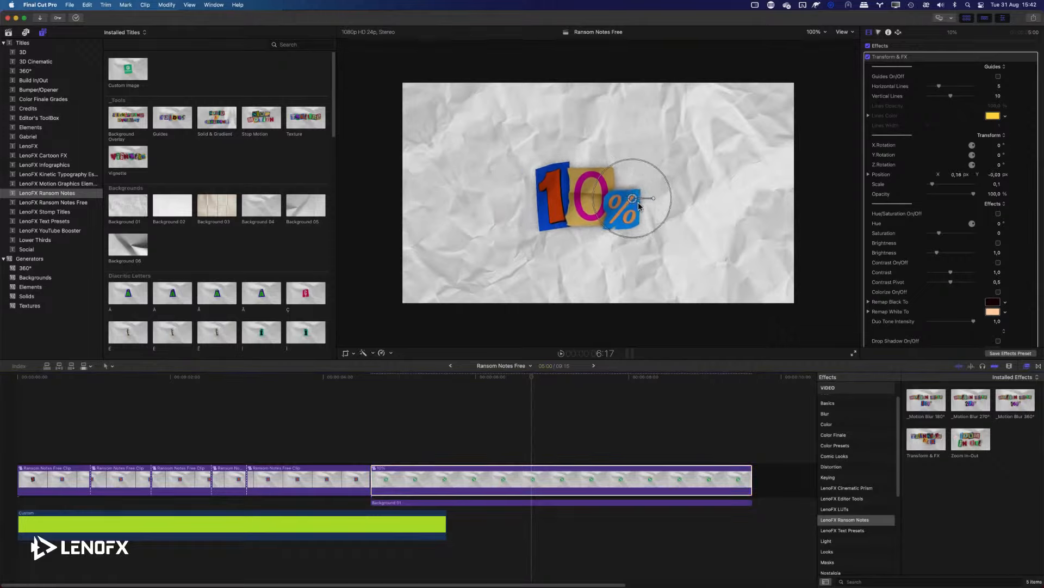
- Turn on the Transform & FX guides with dark blue lines and nudge the 10% title to about X 0.2, Y -0.01
left_click(999, 76)
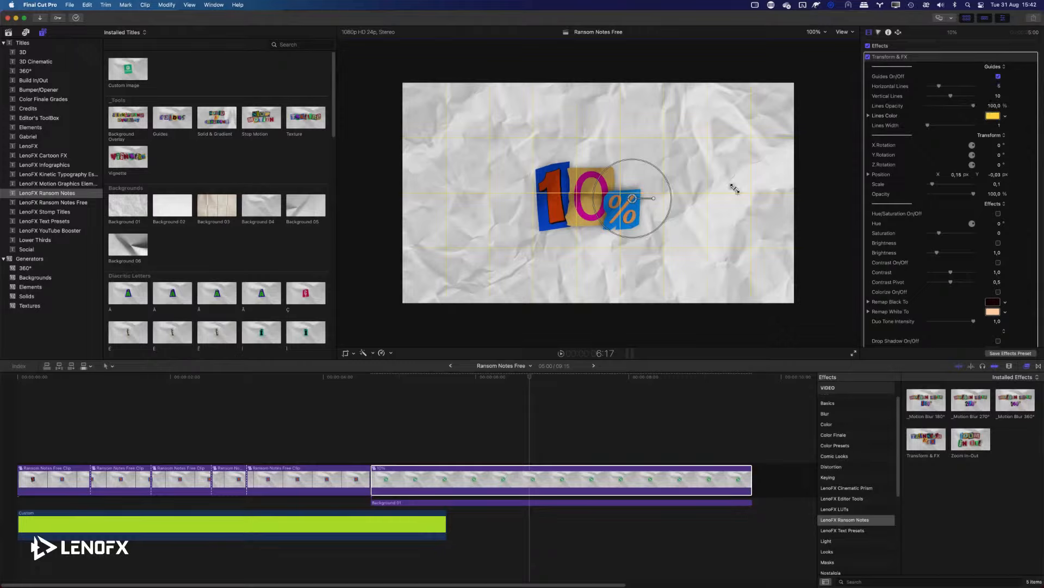
left_click_drag(631, 200, 642, 199)
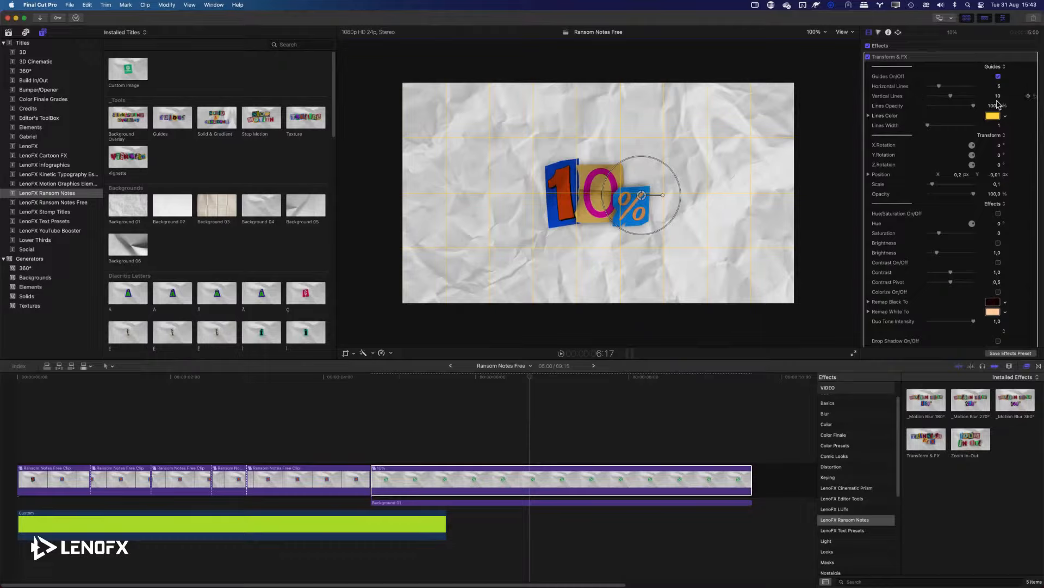
left_click(1005, 119)
left_click(1002, 174)
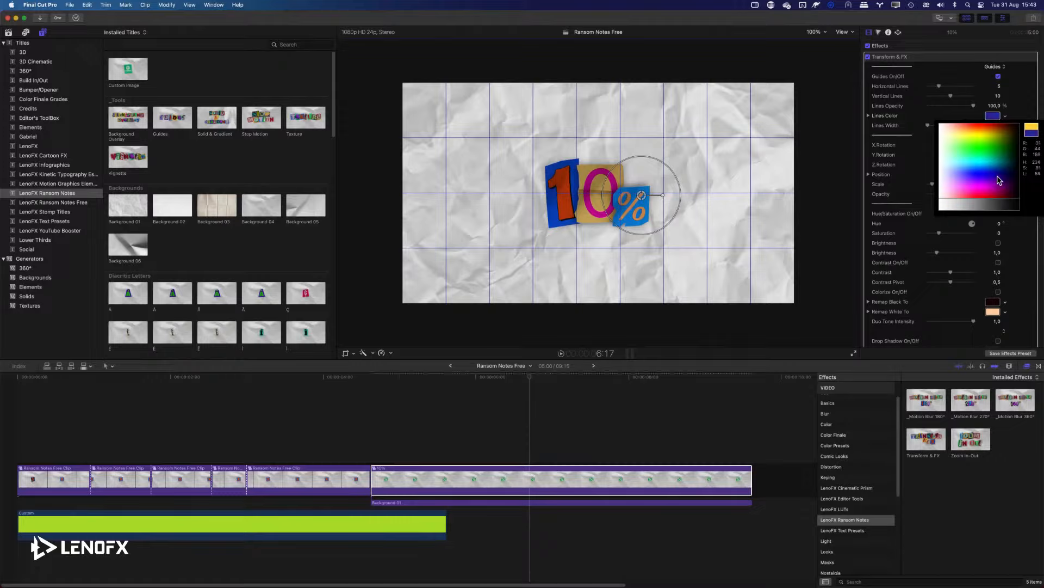
left_click(990, 174)
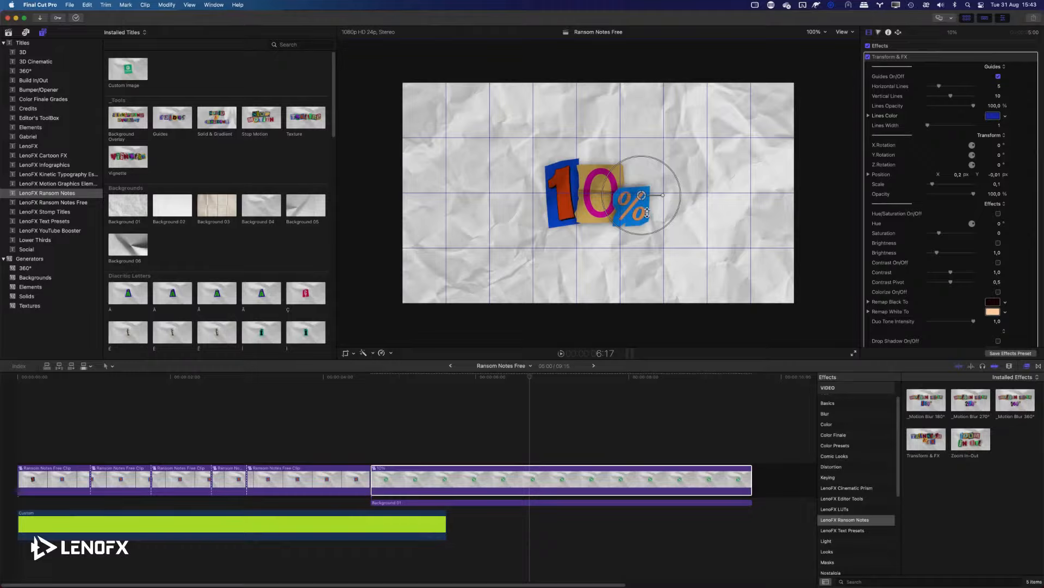
- Enlarge the 10% title to Scale about 0.12, center it at about X 0.24, Y 0, and turn off the guides
left_click_drag(659, 227, 674, 231)
left_click_drag(642, 195, 651, 196)
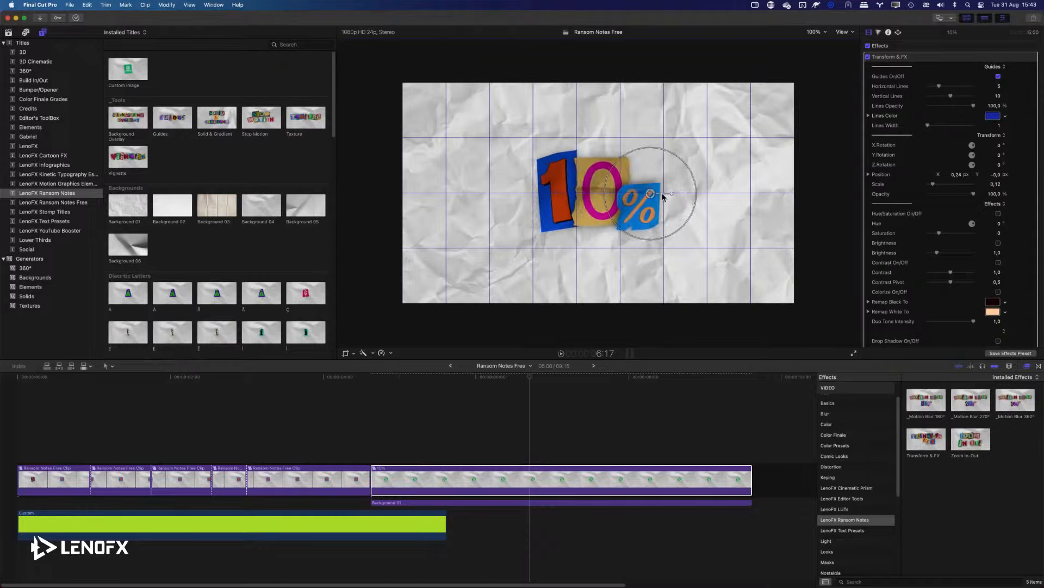
left_click(998, 77)
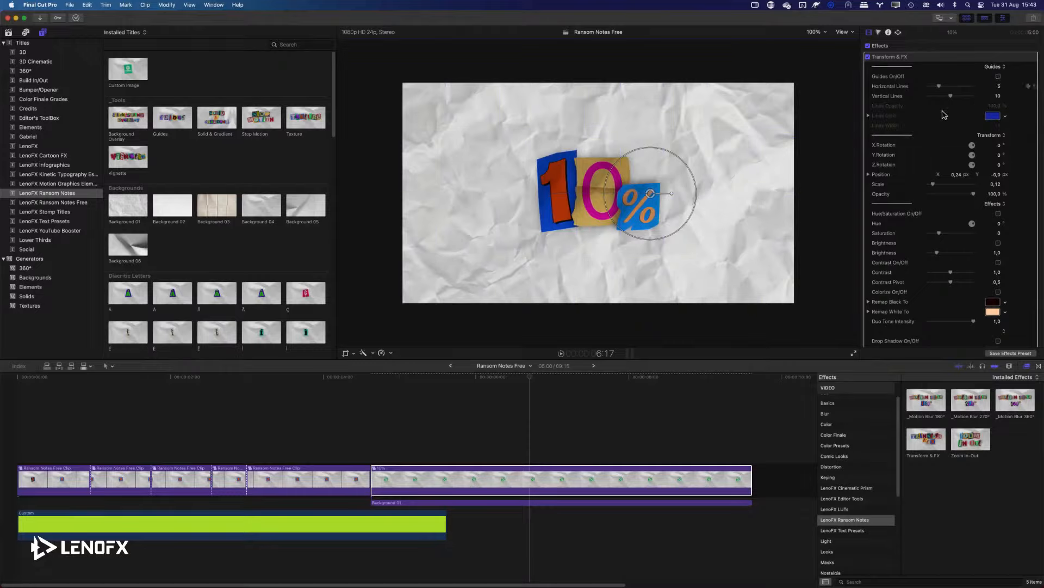
- Try rotating the 10% title around its Y axis and changing its opacity, and undo the changes
left_click_drag(1000, 156, 1000, 144)
key("super+z")
key("super+z")
mouse_move(962, 194)
left_mouse_down()
mouse_move(946, 194)
mouse_move(961, 195)
left_mouse_up()
key("super+z")
scroll(971, 219, "down", 5)
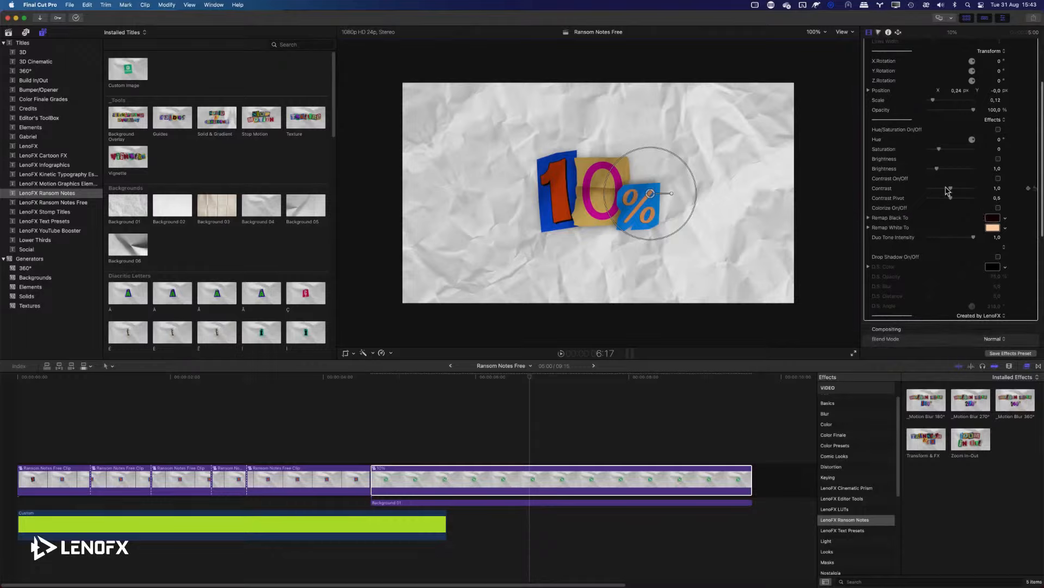
- Apply the LenoFX Ransom Notes Transform & FX effect to the Background 01 clip and show its effect settings
left_click(523, 502)
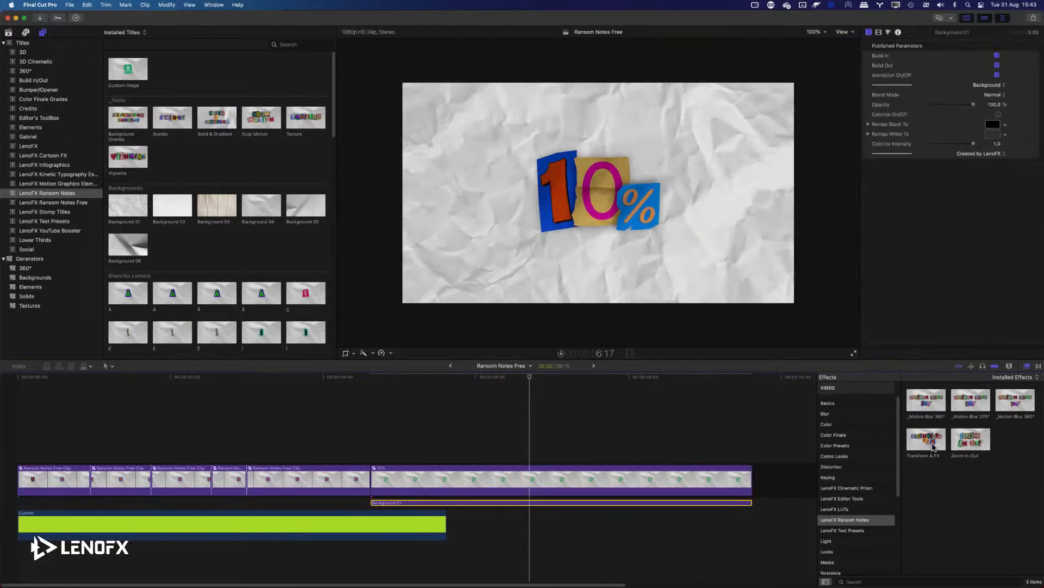
left_click_drag(926, 438, 537, 503)
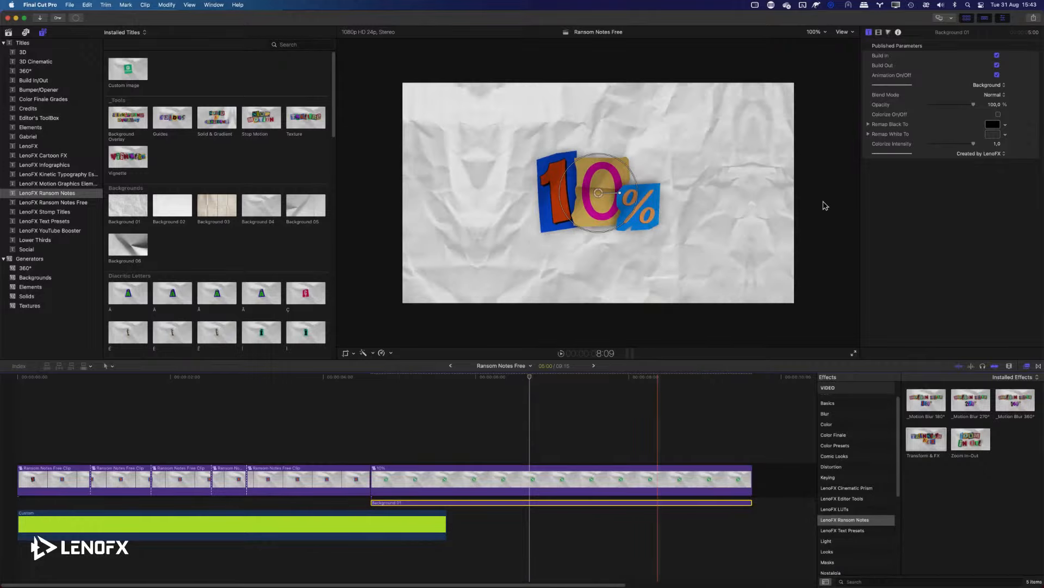
left_click(868, 33)
left_click(878, 32)
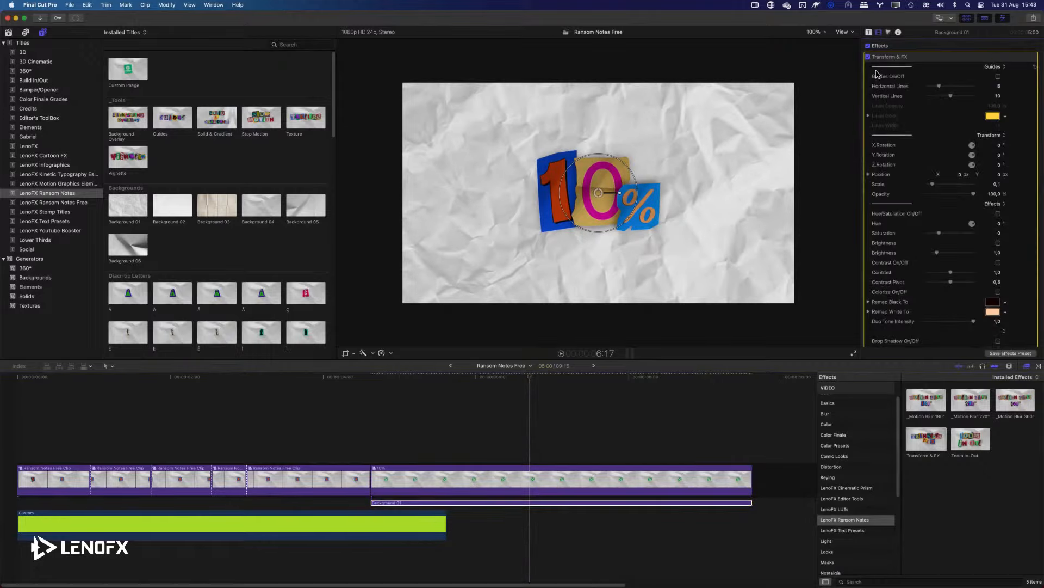
- Enable contrast and brightness for the paper background, with Contrast about 1.88, Contrast Pivot about 0.87 and Brightness about 0.83
scroll(913, 158, "down", 2)
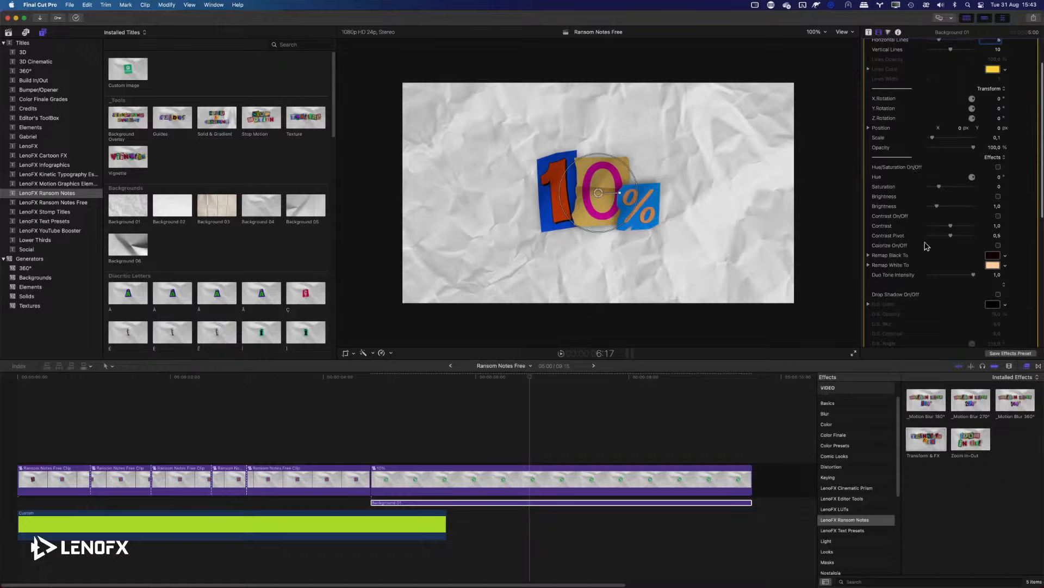
left_click_drag(953, 229, 967, 230)
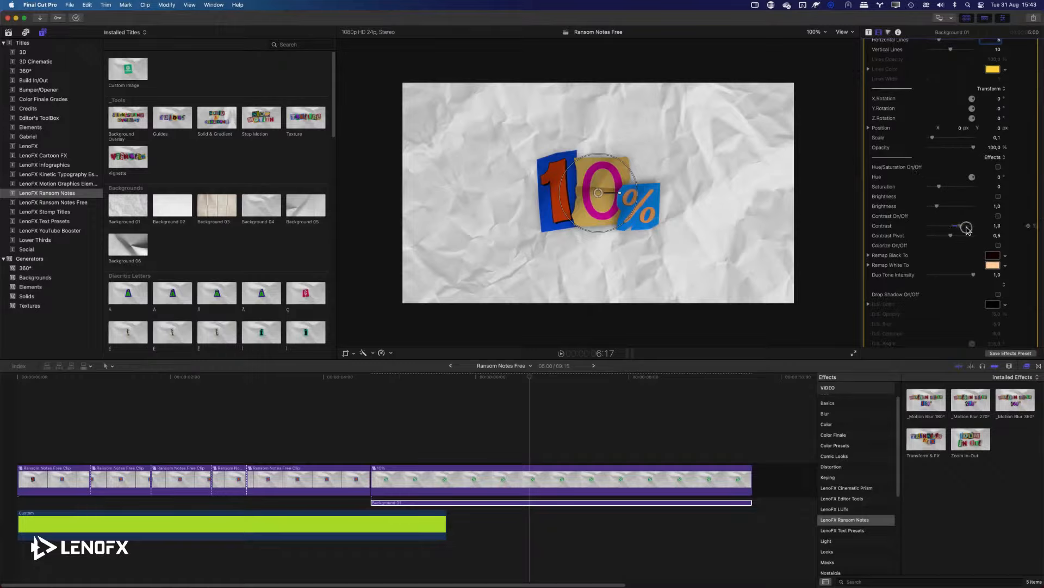
left_click(998, 216)
mouse_move(963, 229)
left_mouse_down()
mouse_move(951, 235)
mouse_move(969, 231)
left_mouse_up()
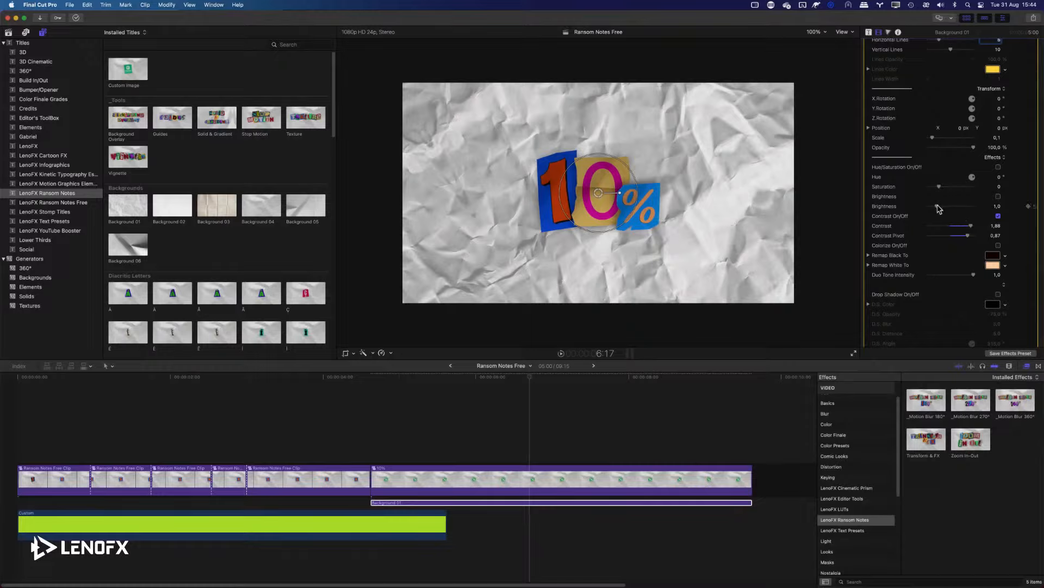
left_click_drag(937, 208, 936, 206)
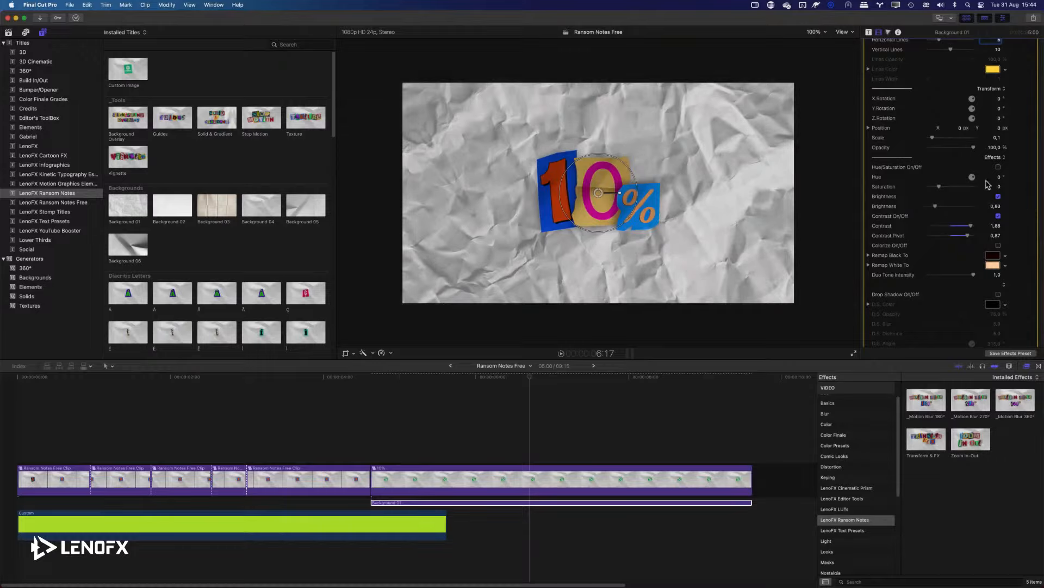
- Turn on Hue/Saturation for the background and set Hue to about 301° and Saturation to about 0.73
left_click(999, 167)
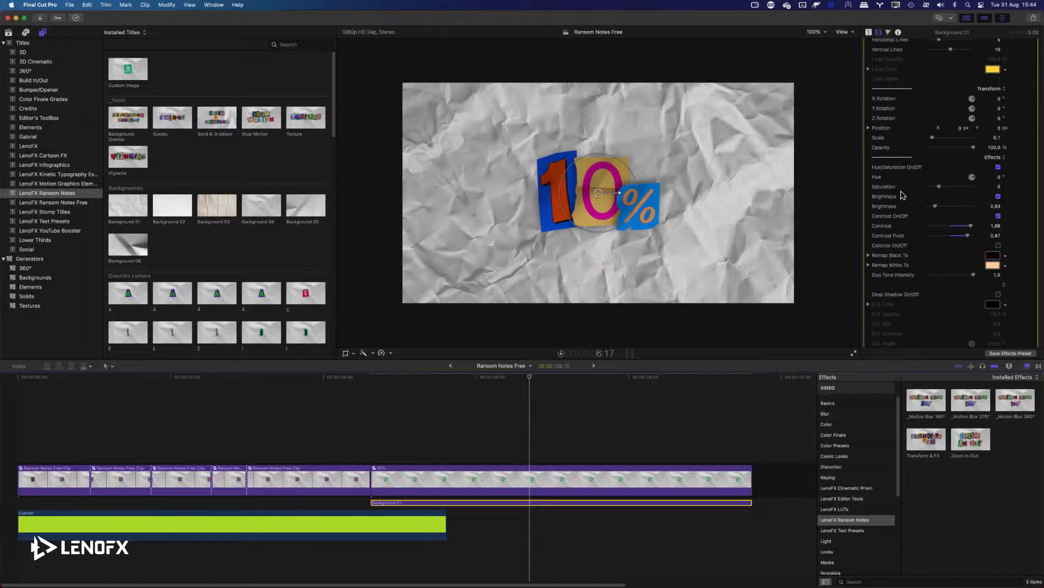
left_click(999, 178)
left_click_drag(999, 178, 1000, 177)
left_click(999, 178)
left_click_drag(999, 178, 951, 187)
left_click(999, 167)
left_click(998, 168)
left_click_drag(949, 186, 982, 178)
- Try colorizing the paper background and undo it
scroll(937, 198, "down", 3)
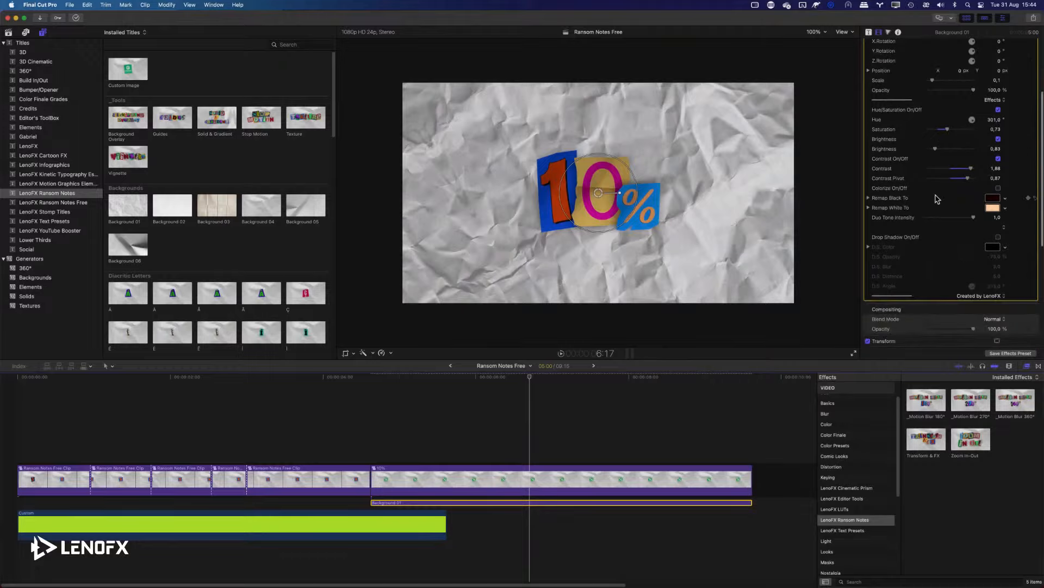
left_click(999, 187)
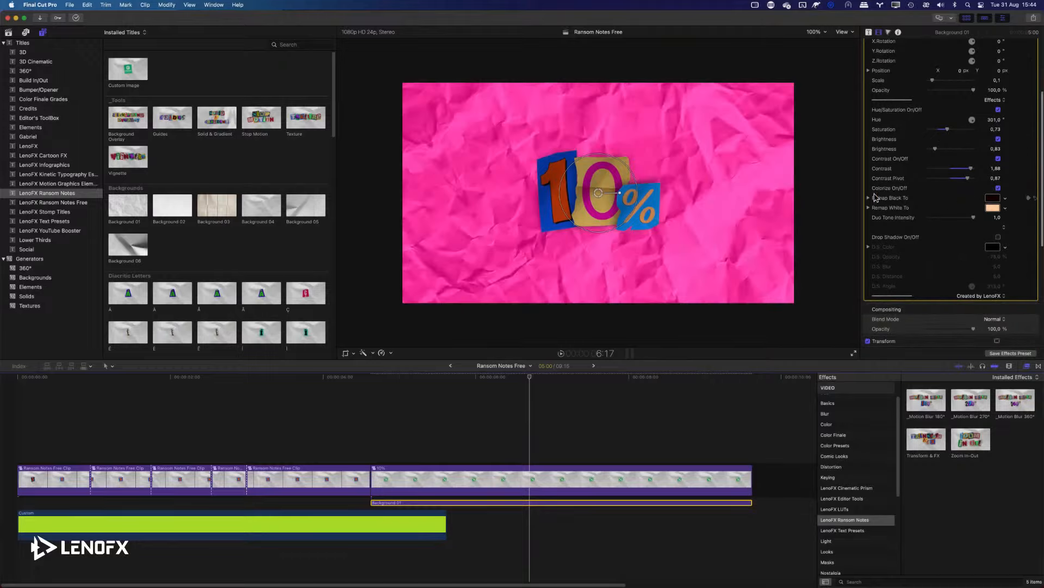
key("super+z")
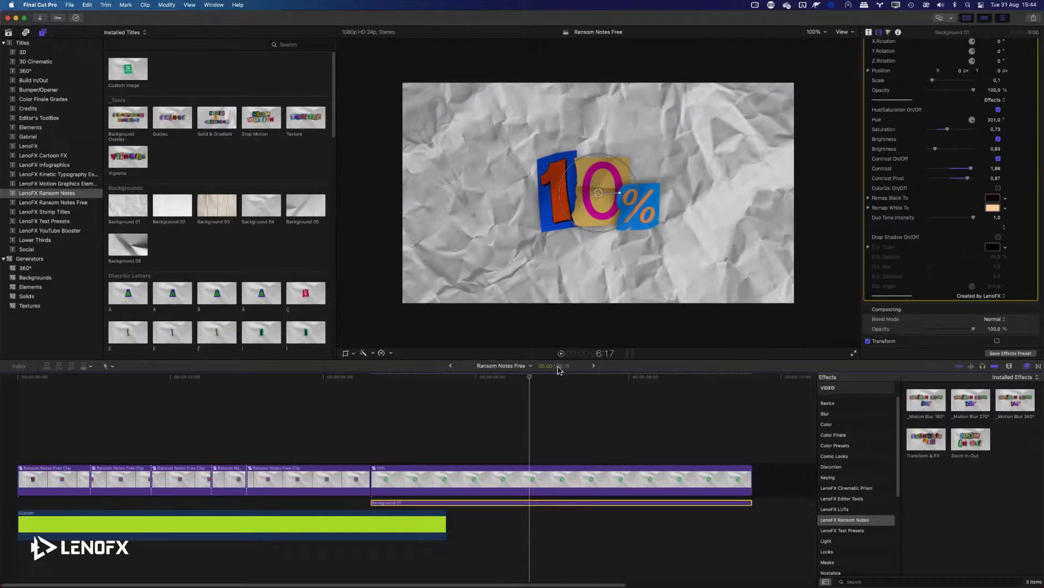
- Turn on Hue/Saturation for the 10% clip and set Hue to about 344.2° and Saturation to about 0.1
left_click(526, 482)
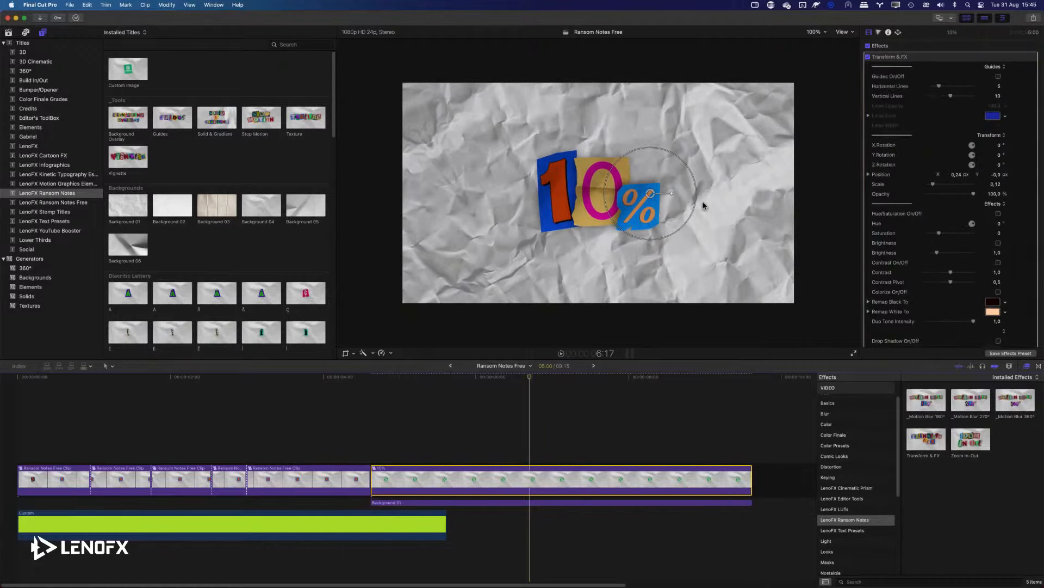
left_click(999, 213)
left_click(999, 226)
left_click_drag(999, 227, 916, 232)
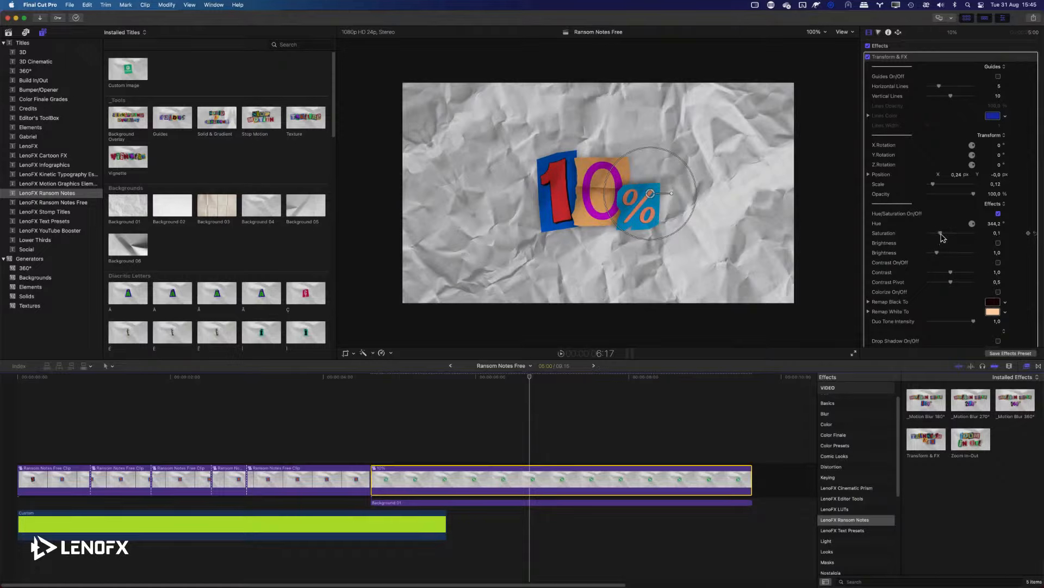
- Add a drop shadow to the 10% title with opacity about 71%, blur 73, distance 40 and angle 498°, and play it back
scroll(942, 237, "down", 10)
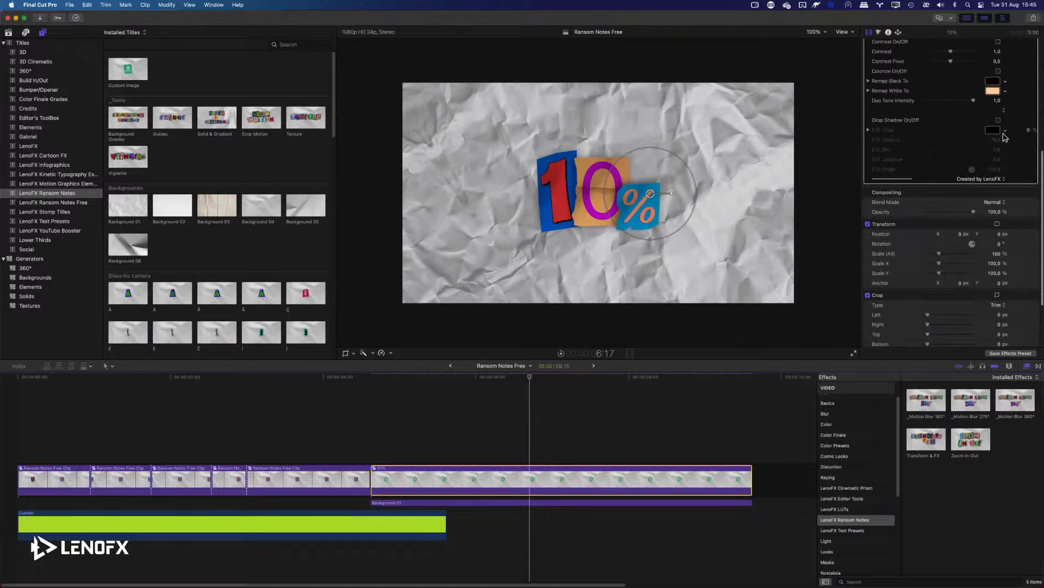
left_click(998, 120)
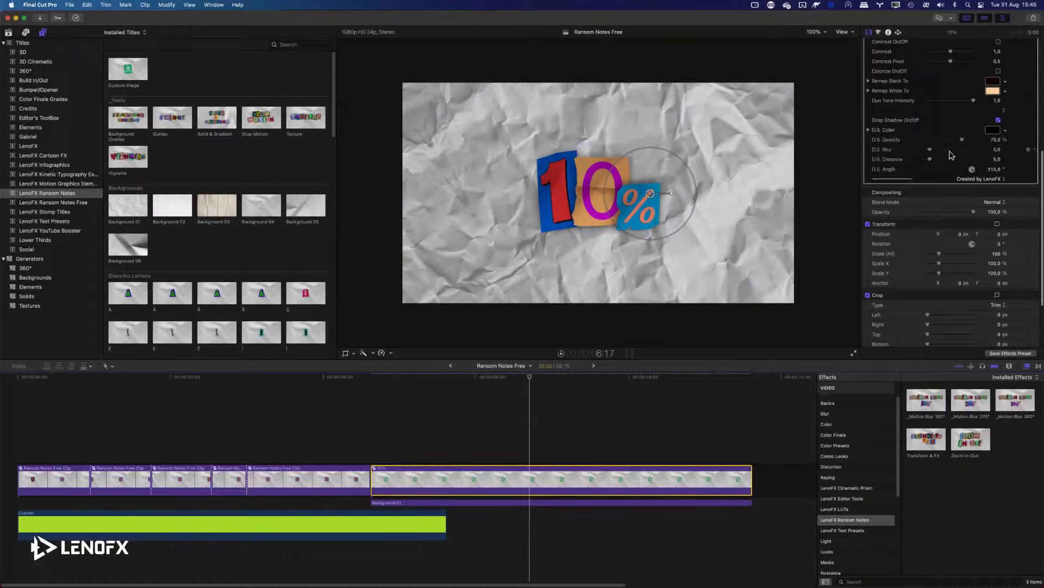
left_click_drag(962, 140, 995, 169)
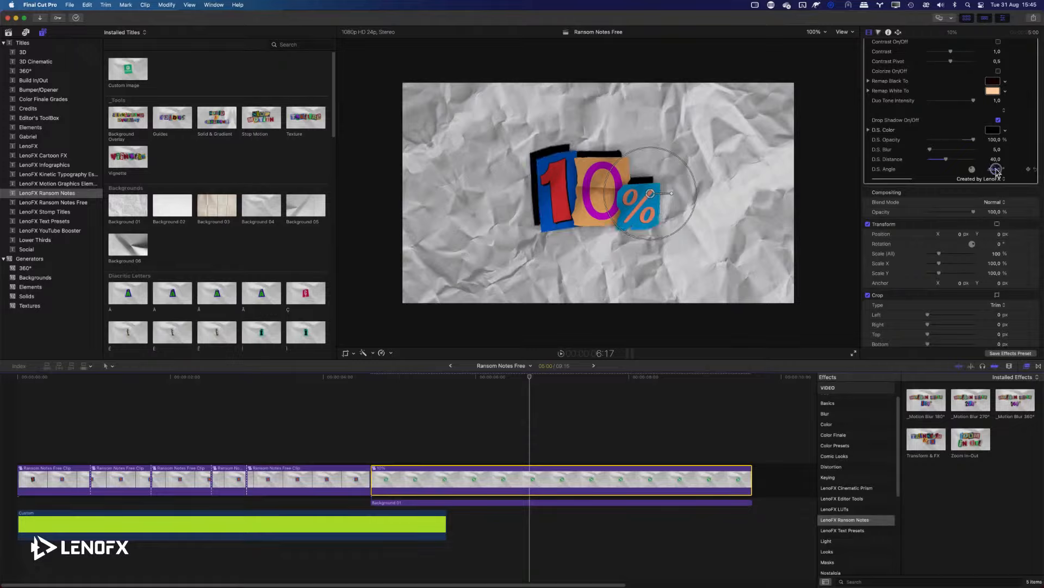
left_click_drag(934, 151, 962, 150)
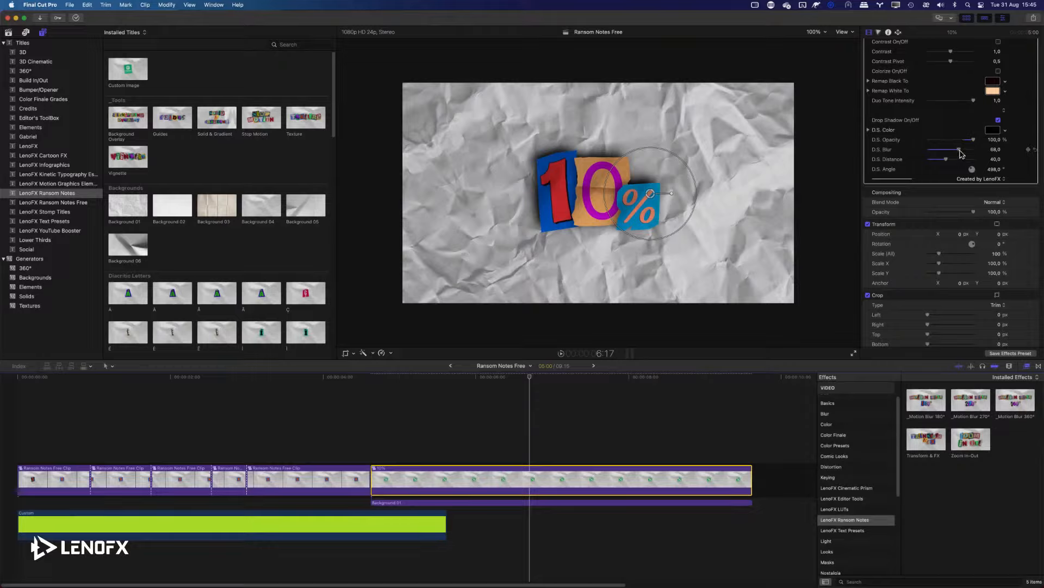
left_click_drag(973, 139, 957, 141)
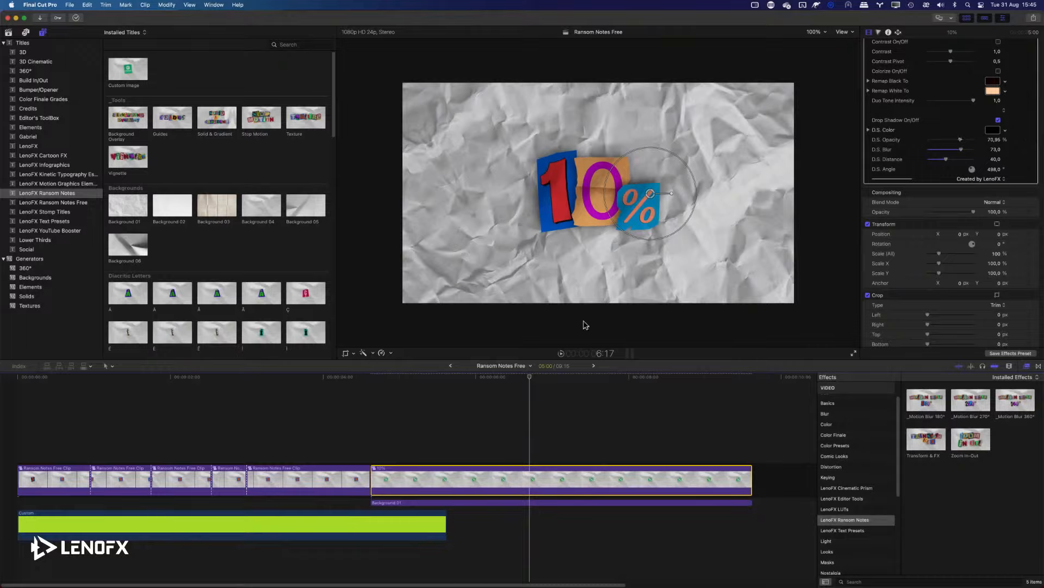
left_click_drag(493, 377, 373, 383)
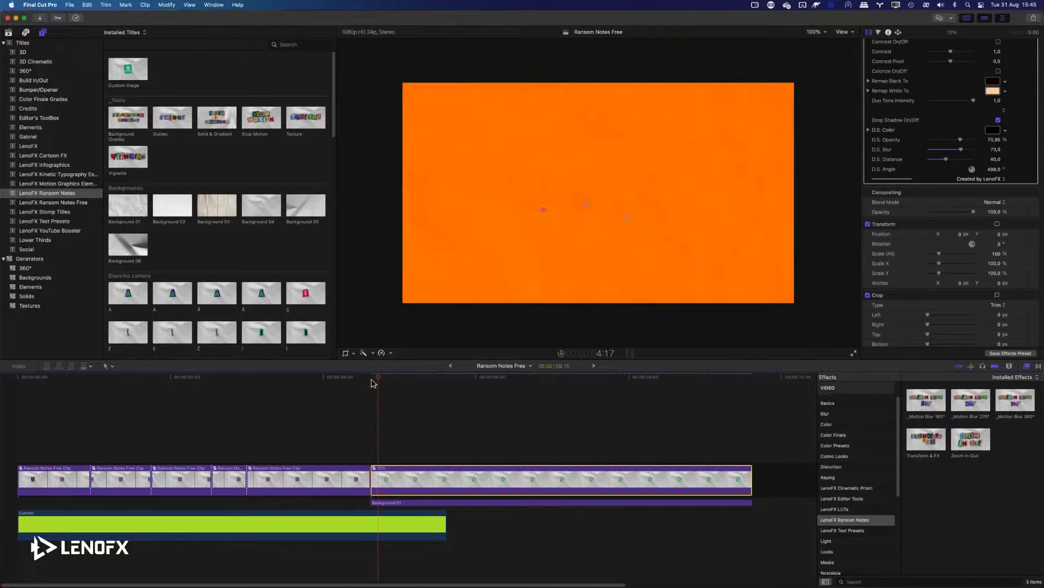
key("space")
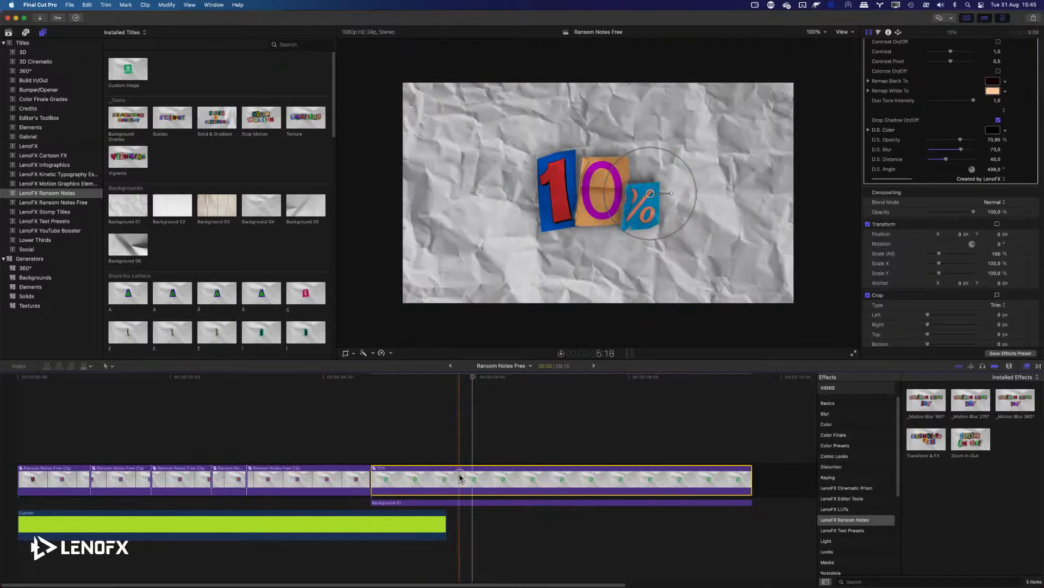
- Open the 10% compound clip and shift the 0 letter clip three frames later than the 1
double_click(459, 478)
left_click(116, 457)
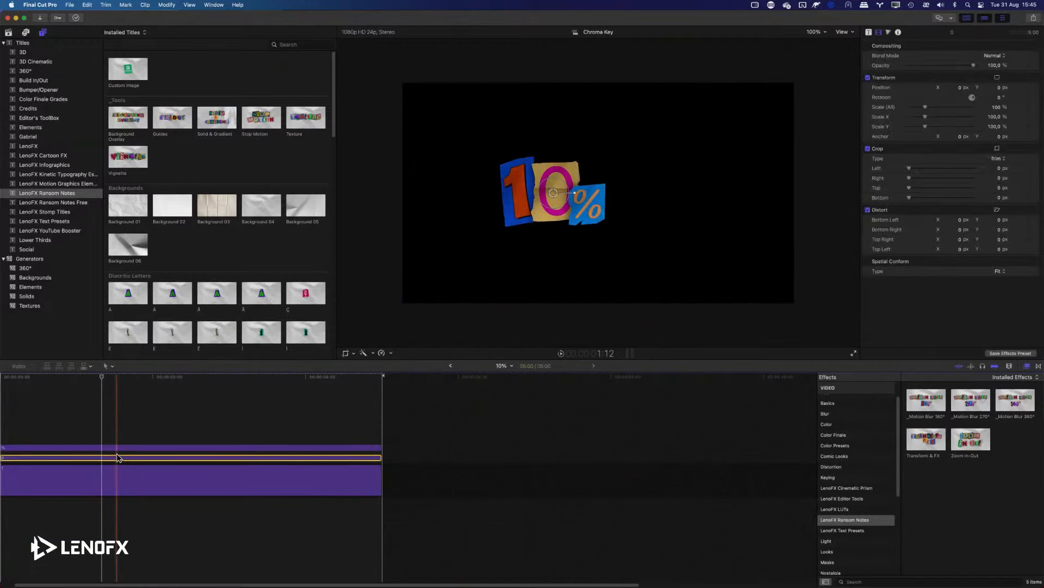
left_click(8, 376)
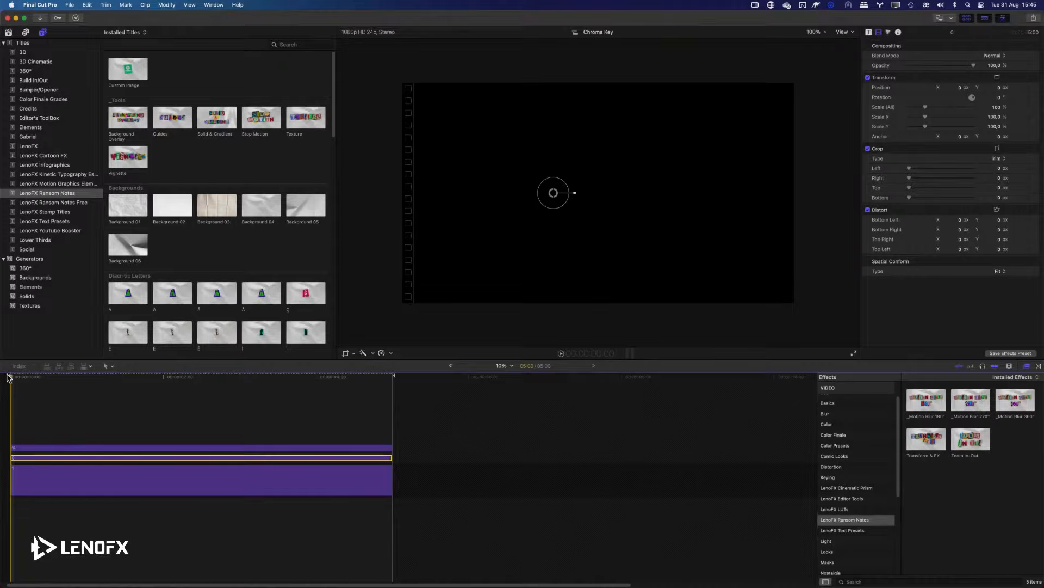
key("period")
key("period")
key("period")
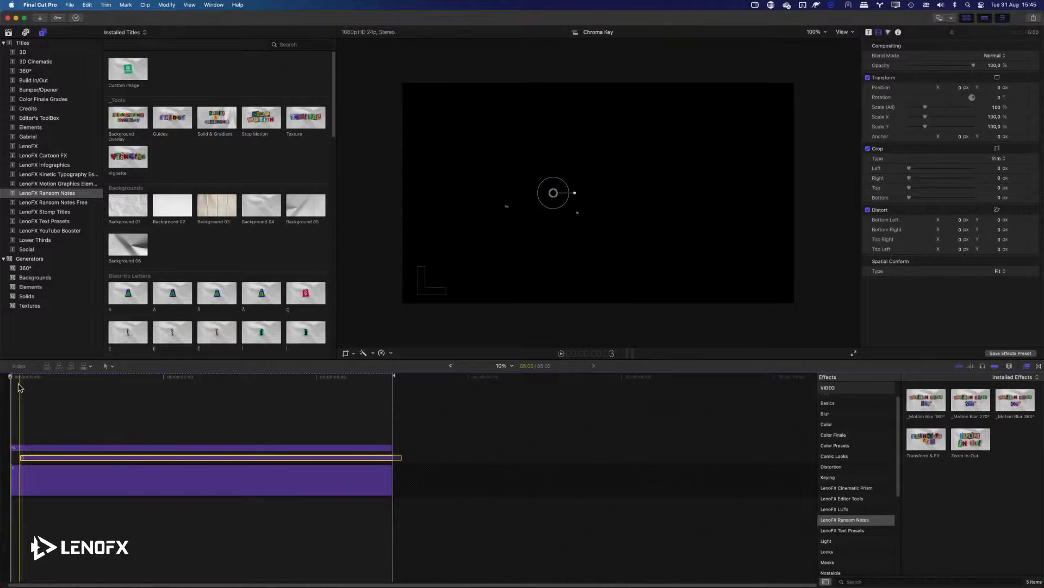
- Shift the % clip six frames later so the characters come in one after another, and play the animation
left_click(31, 448)
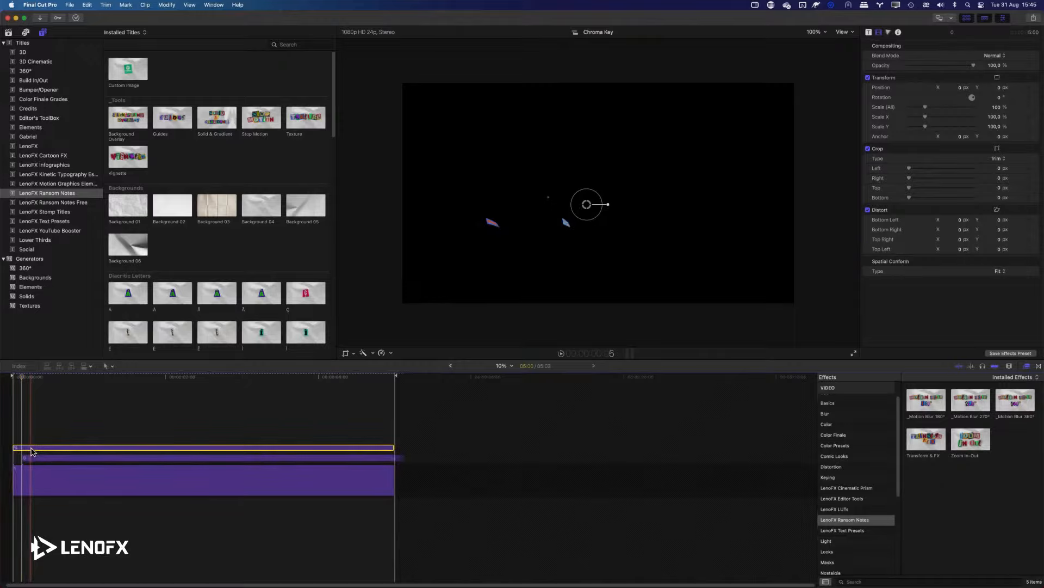
key("period")
key("period")
key("period")
key("period")
key("period")
key("period")
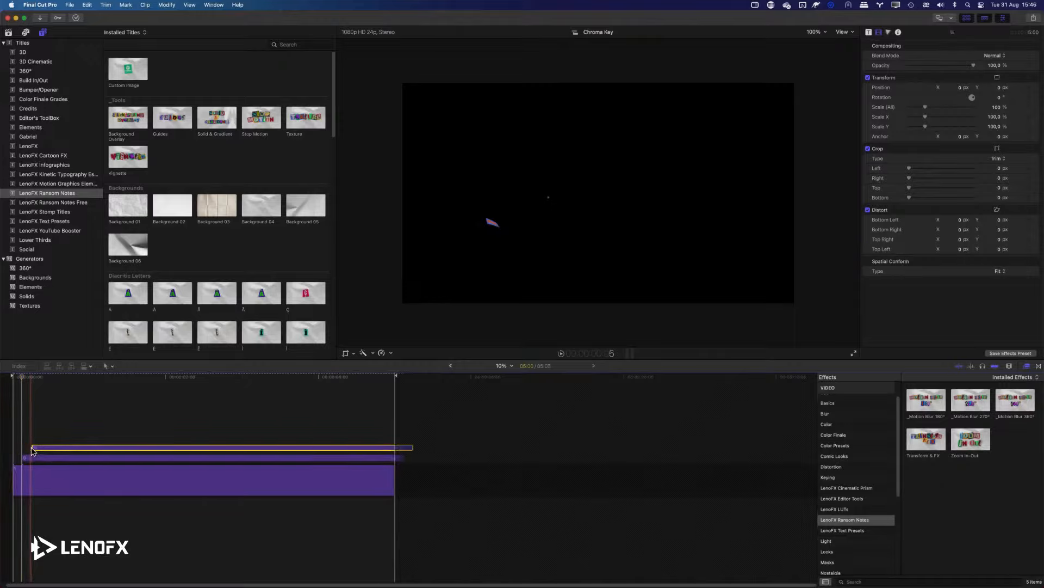
key("space")
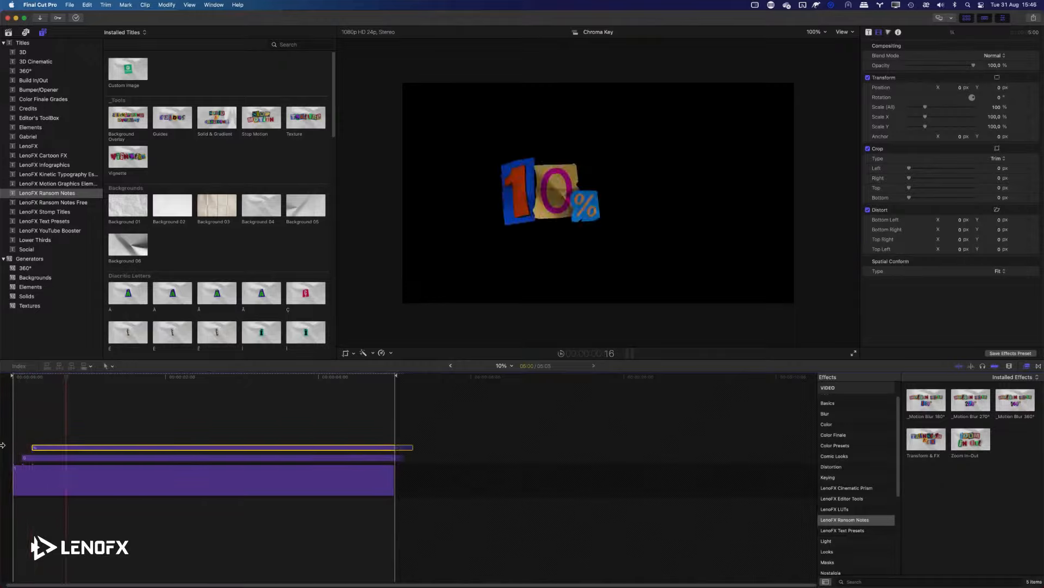
- Return to the Ransom Notes Free project and play back the staggered 10% title over the background
key("super+bracketleft")
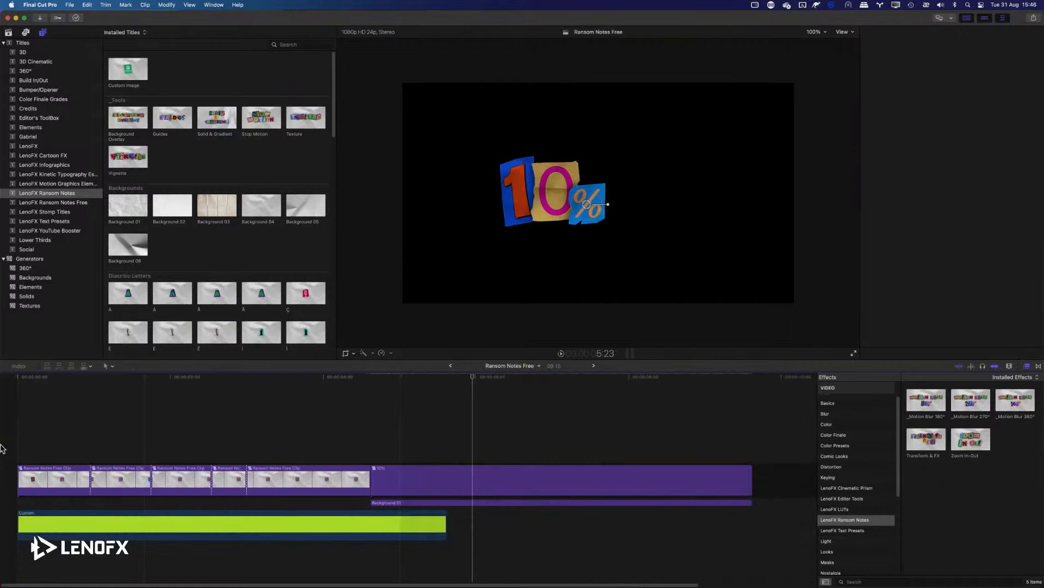
key("super+4")
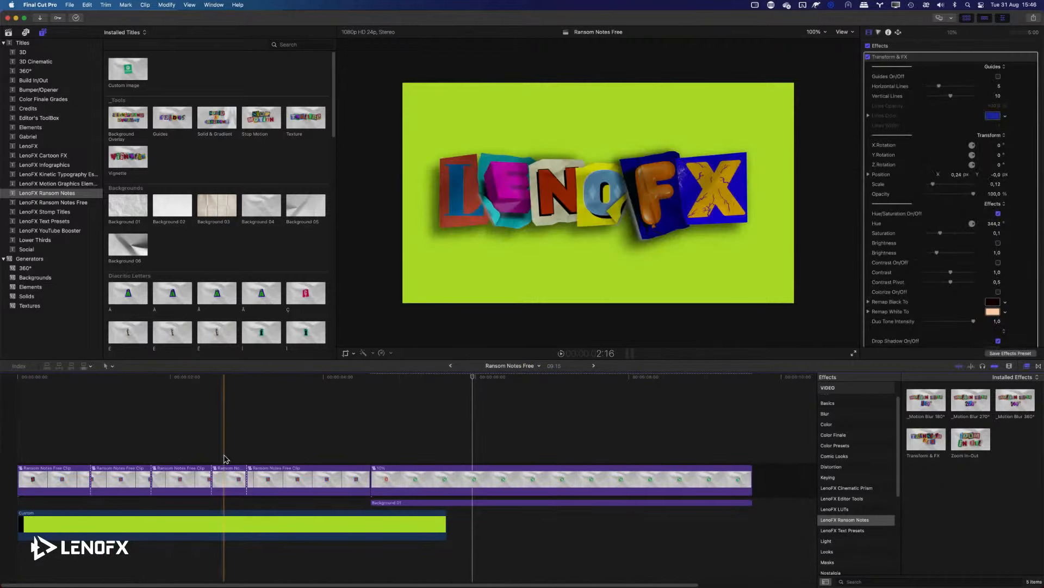
key("space")
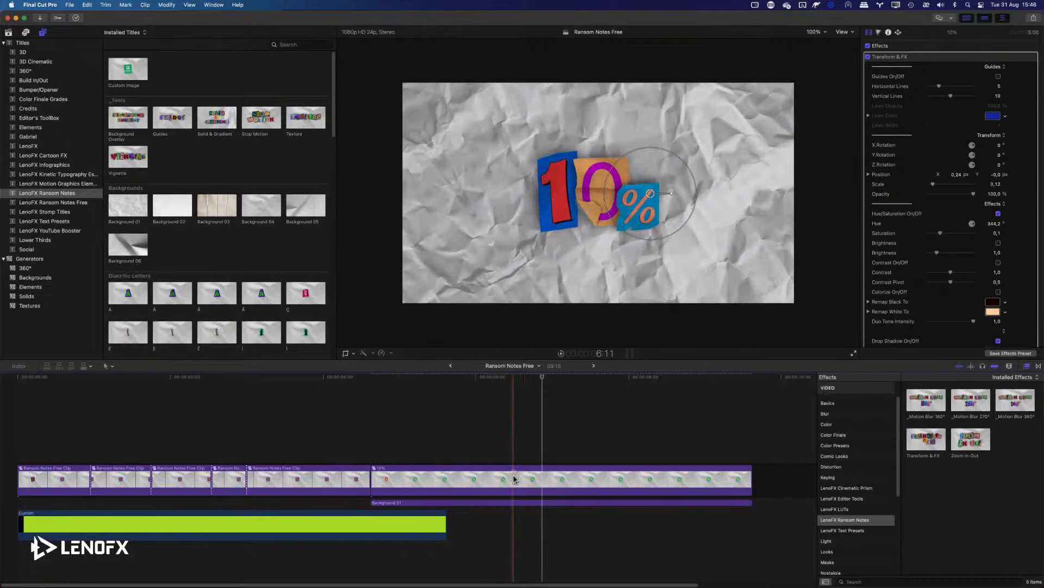
left_click(536, 473)
key("space")
key("super+minus")
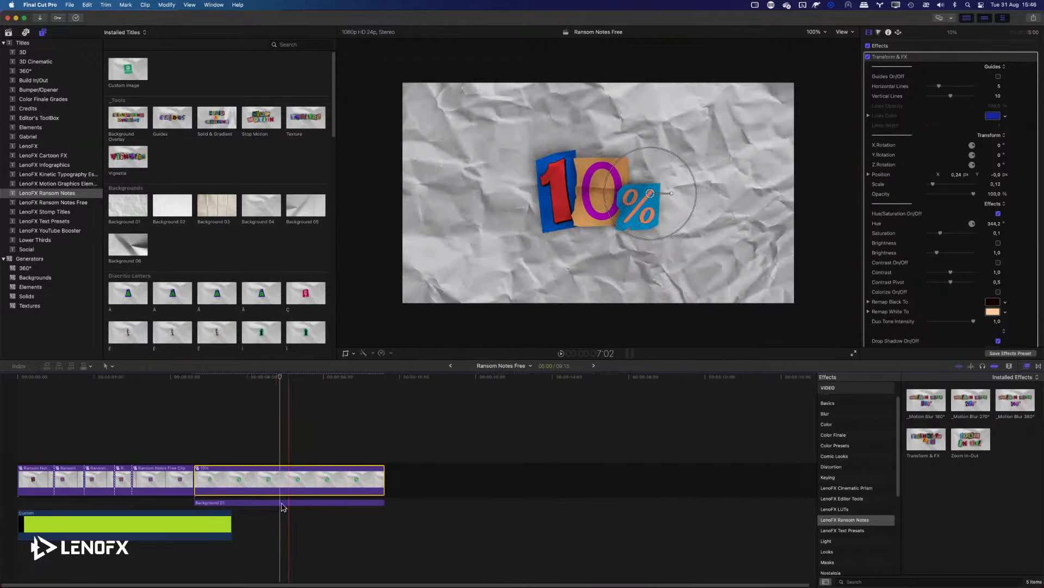
- Append the Solid & Gradient title after the 10% clip and show its published parameters
left_click(282, 502)
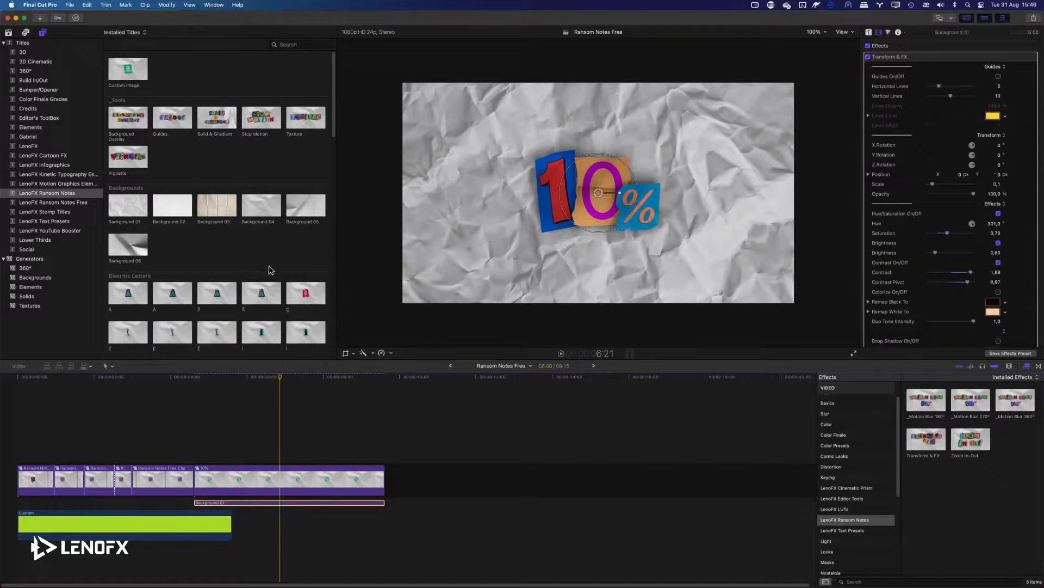
left_click_drag(218, 124, 451, 478)
left_click_drag(457, 376, 504, 370)
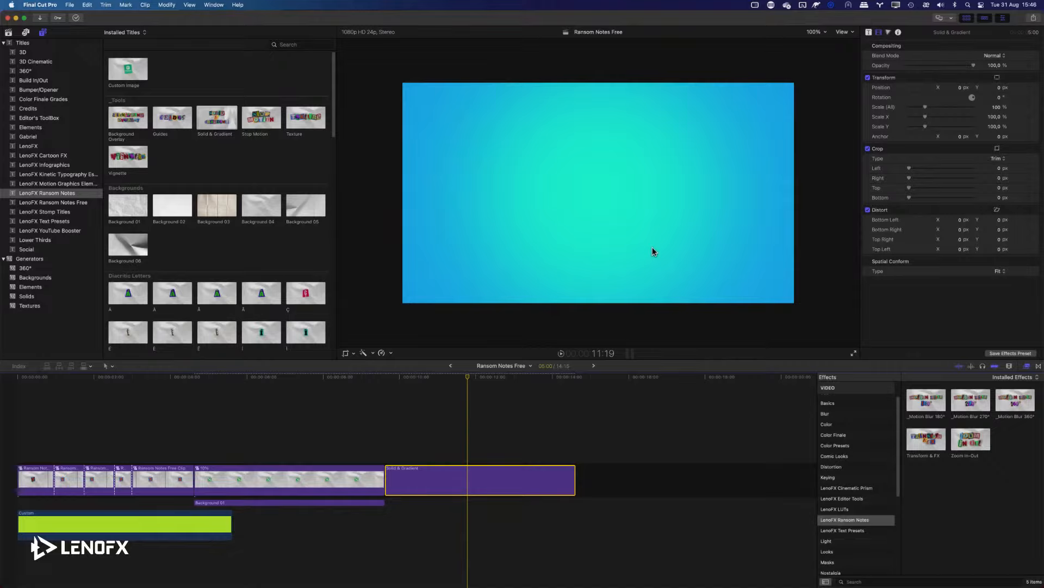
left_click(869, 32)
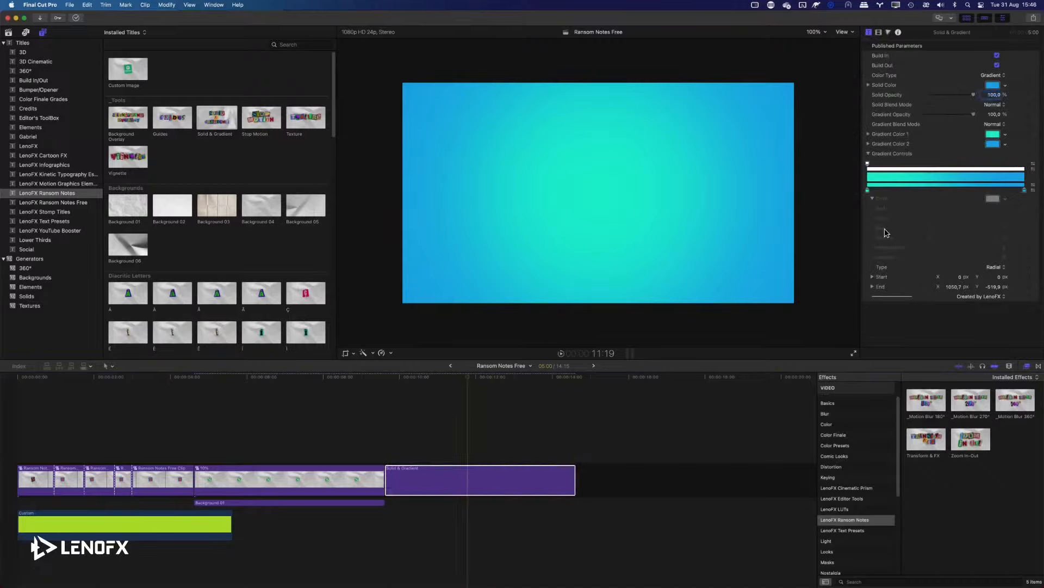
key("super+Tab")
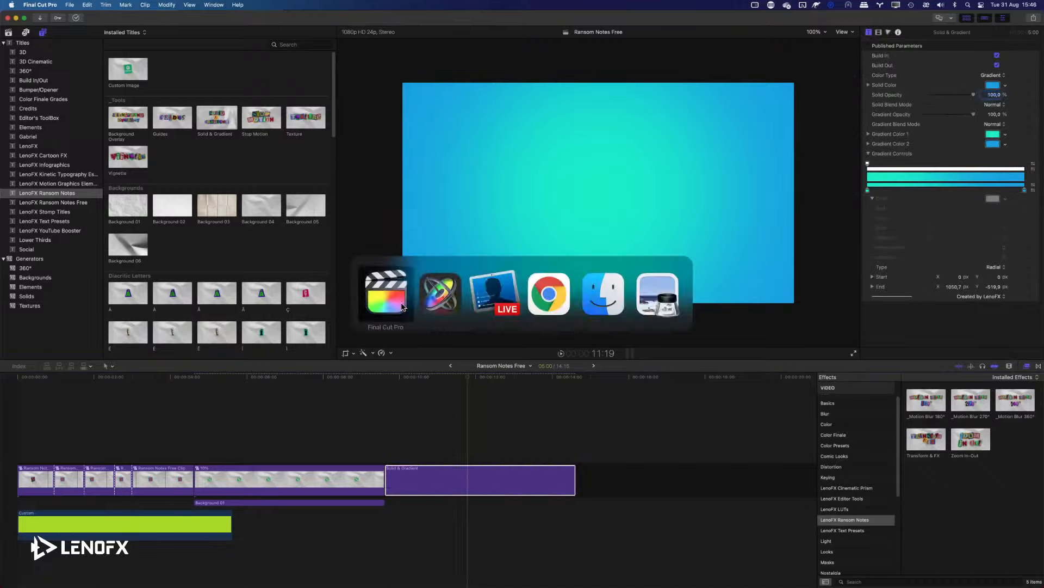
- Switch to Chrome, open behance.net in a new tab and shrink and recenter the browser window
left_click(543, 307)
key("super+t")
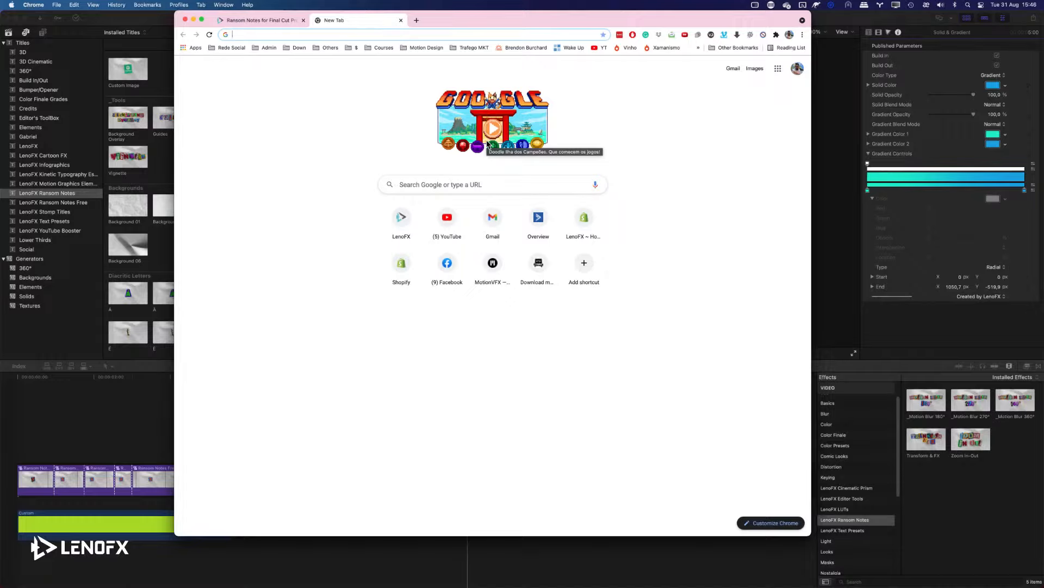
type("BEHAN")
key("Return")
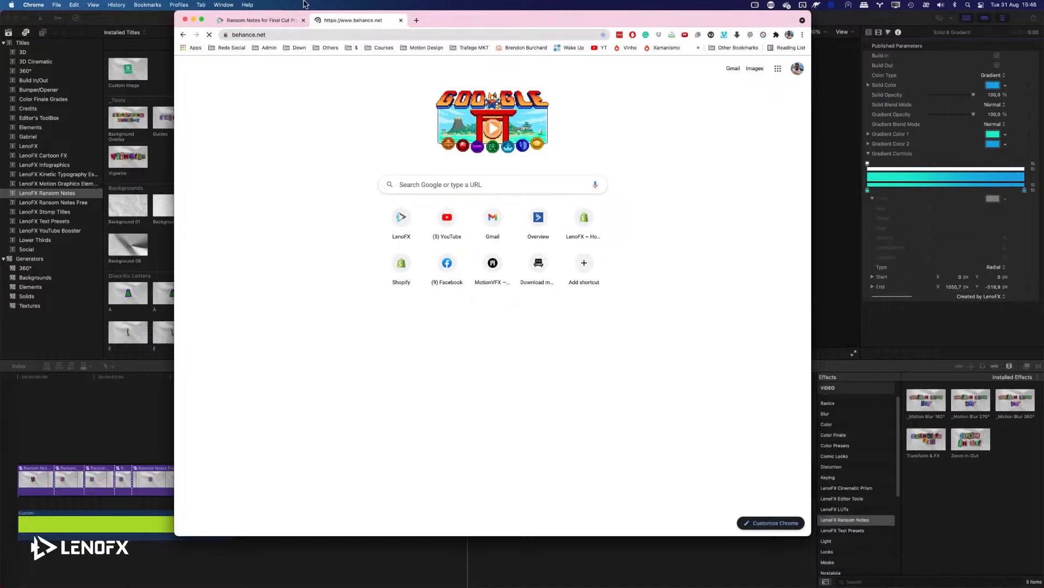
left_click_drag(809, 536, 700, 445)
left_click_drag(488, 20, 571, 21)
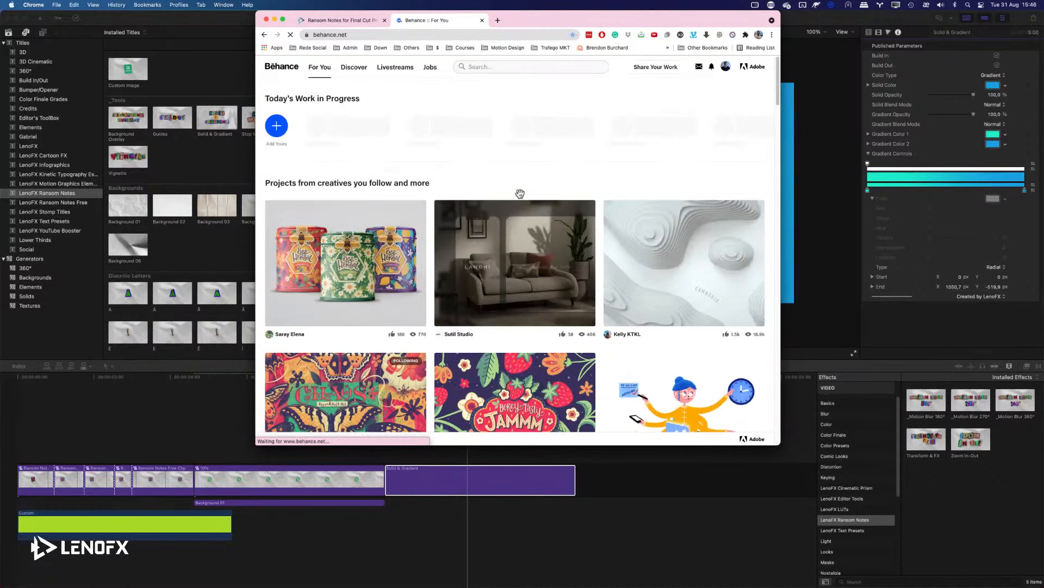
- Find the blue-and-green portrait project in the Behance feed and capture a screenshot of its artwork
scroll(536, 197, "down", 6)
scroll(460, 212, "down", 3)
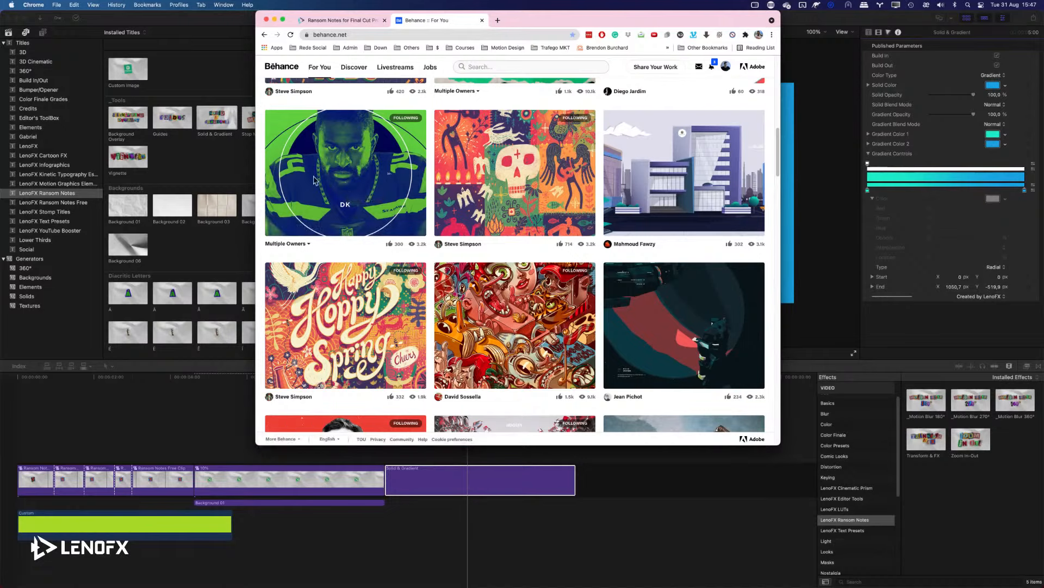
key("super+shift+4")
left_click_drag(273, 123, 417, 215)
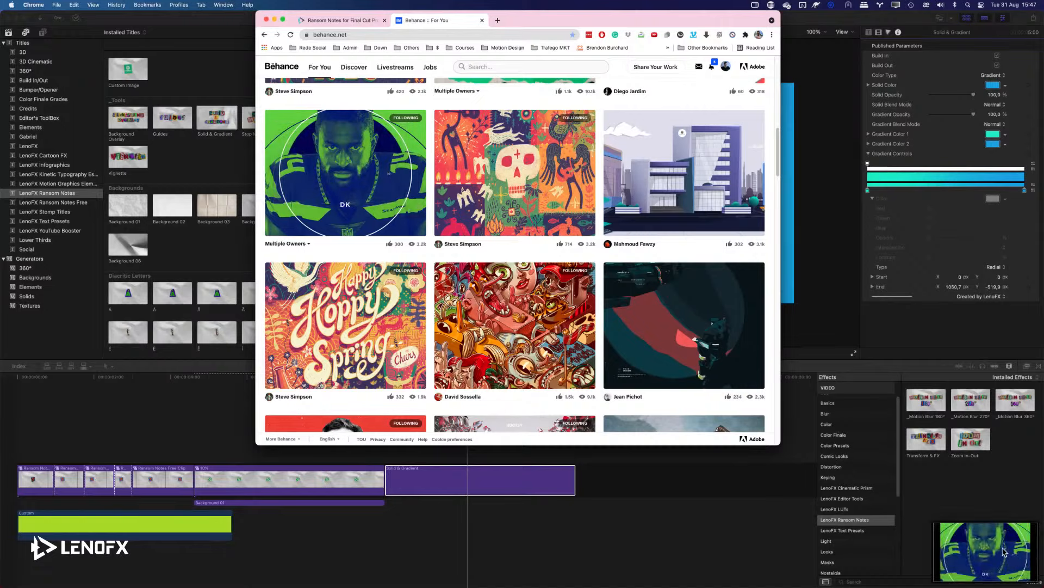
- Back in Final Cut Pro, load the 15.47.08 screenshot from the Desktop as an image palette in Gradient Color 1's color picker
left_click(930, 334)
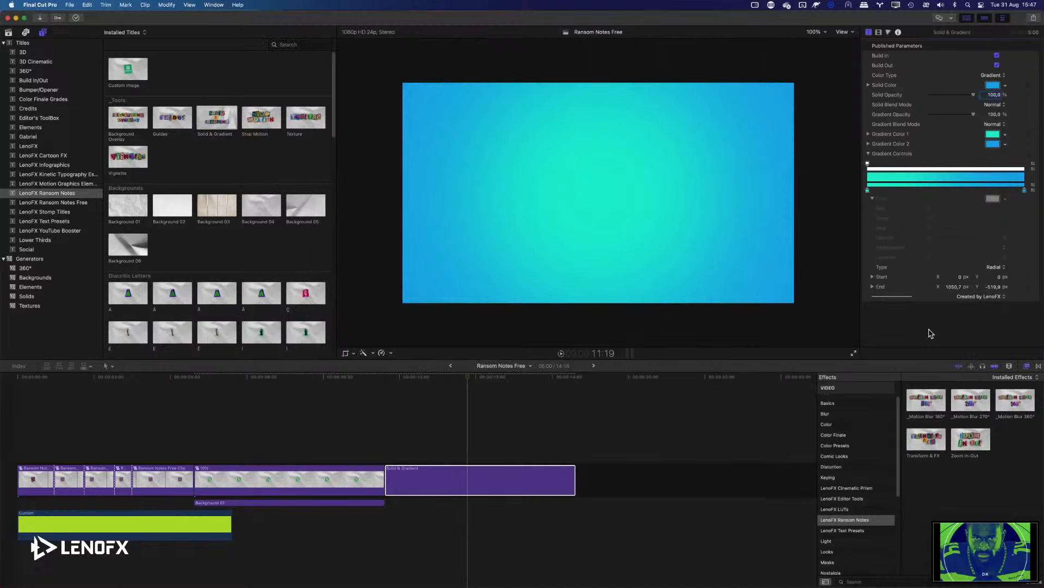
left_click(993, 135)
left_click_drag(948, 262, 748, 189)
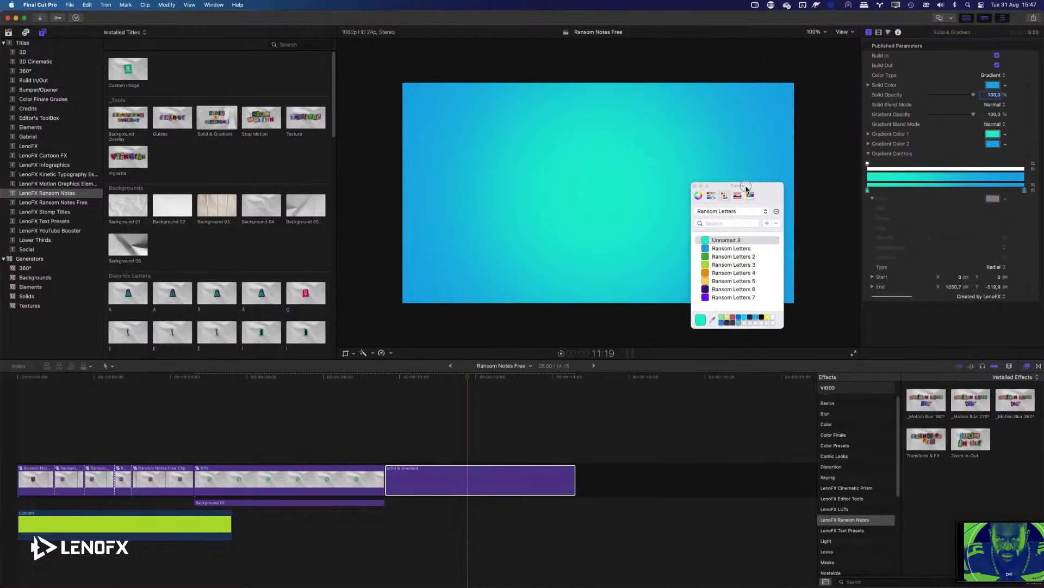
left_click(738, 197)
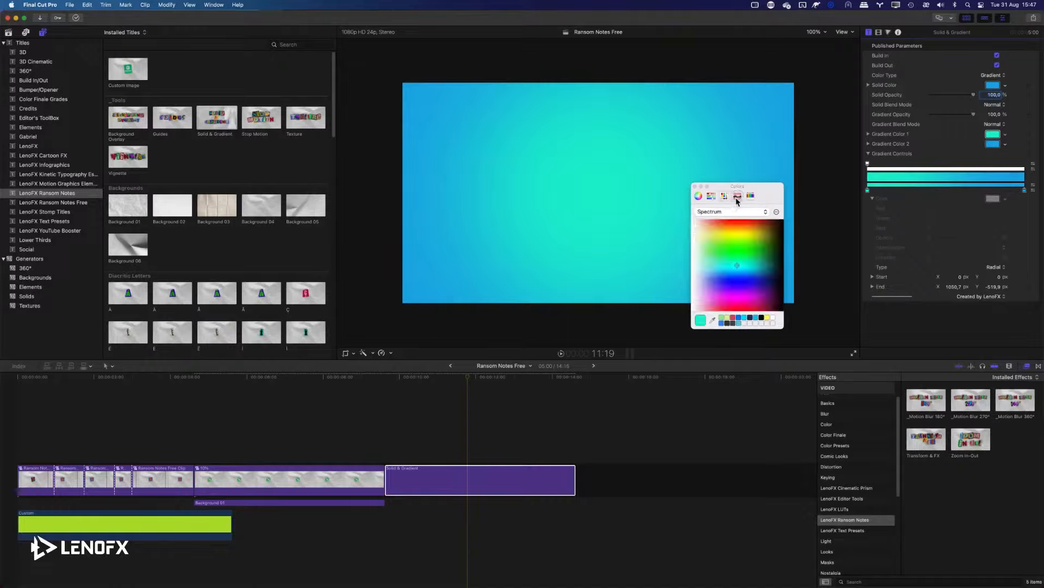
left_click(777, 213)
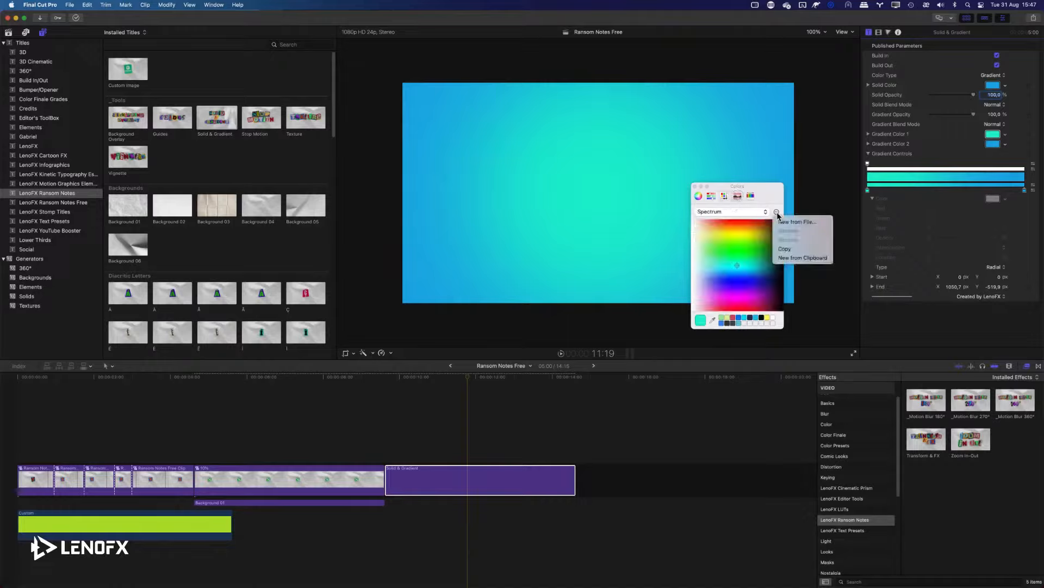
left_click(790, 222)
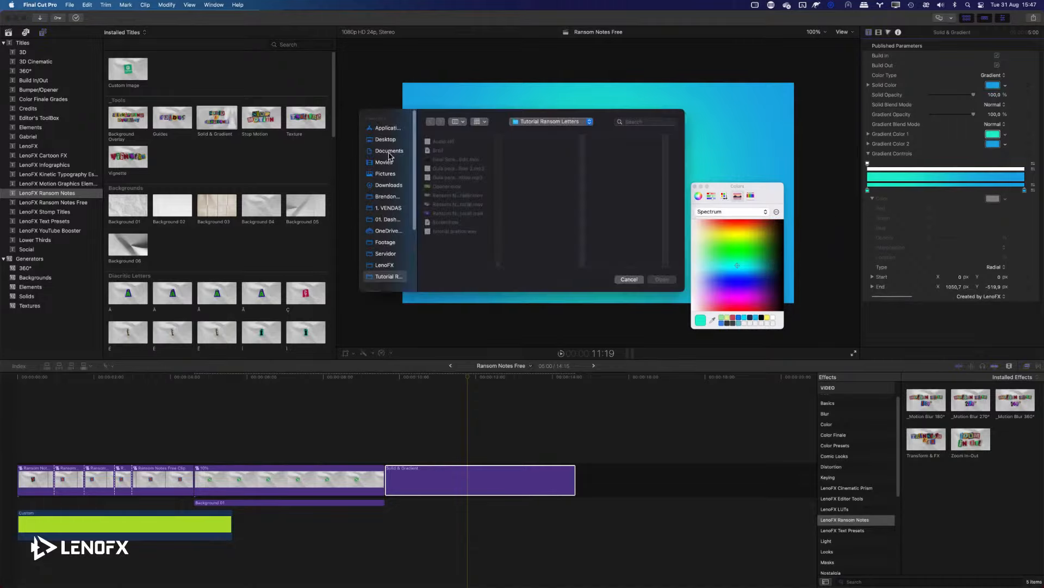
left_click(385, 139)
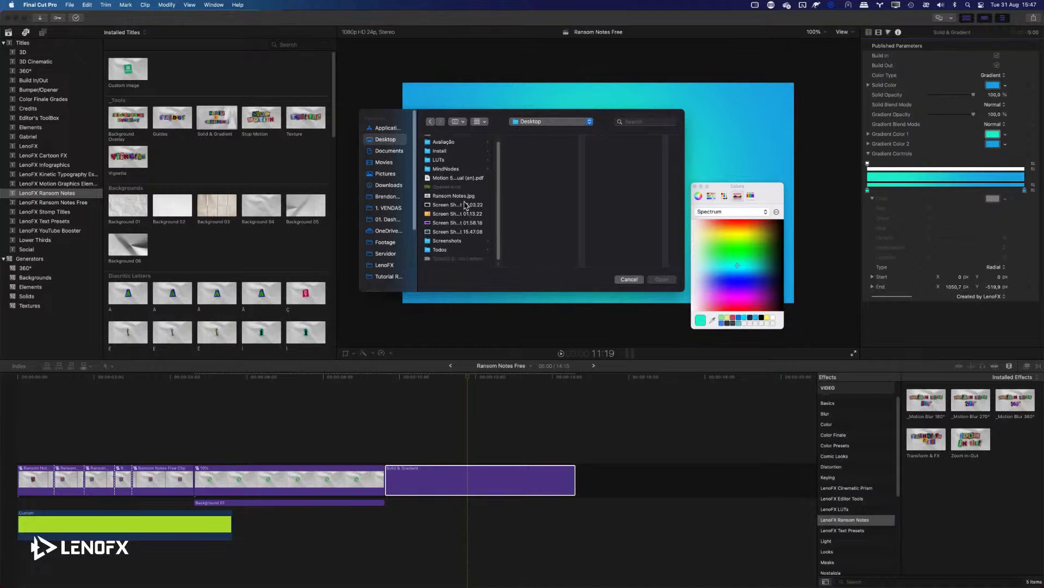
left_click_drag(498, 264, 527, 267)
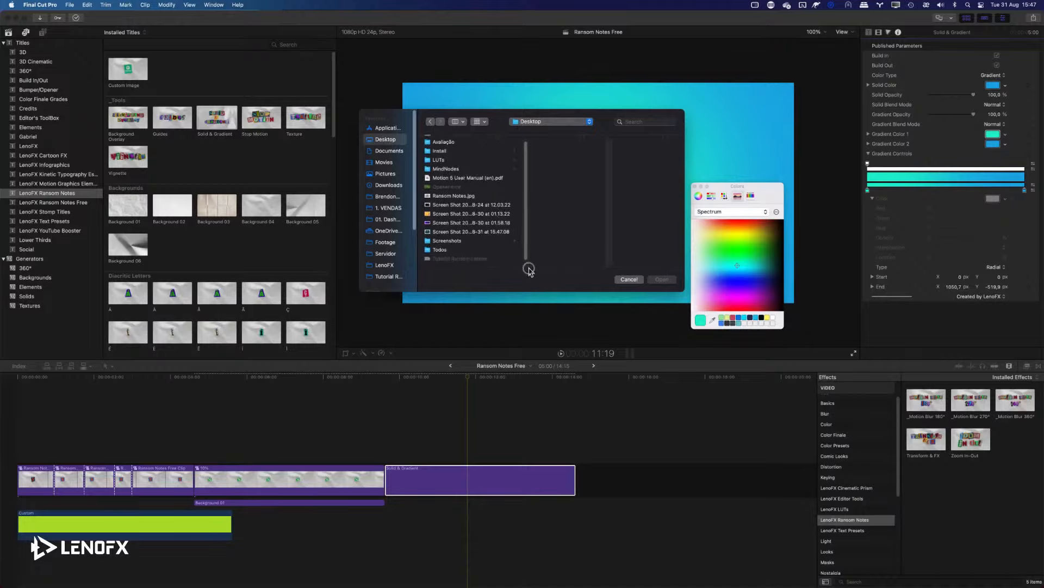
left_click(459, 232)
left_click(657, 280)
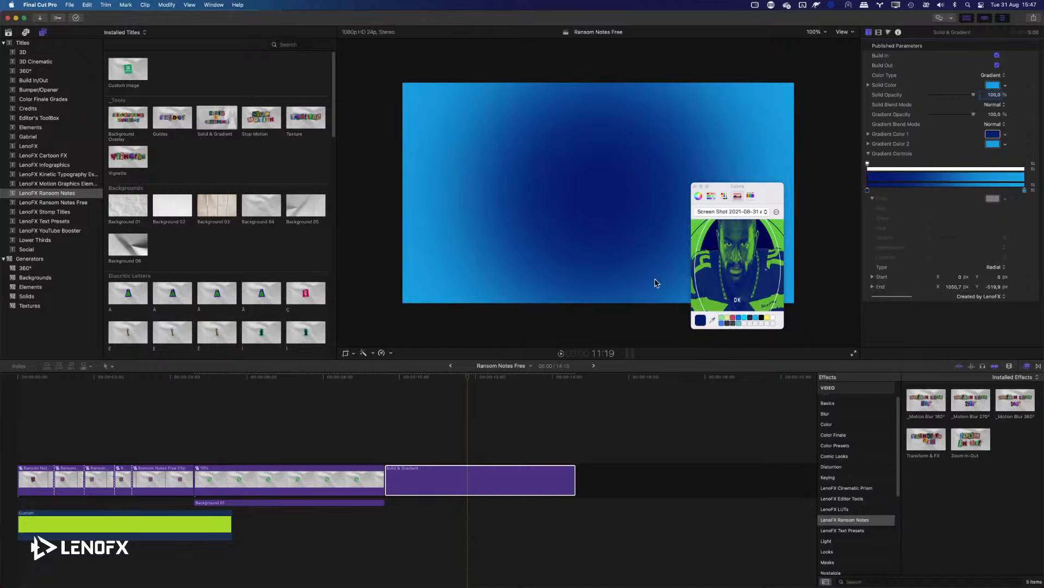
- Sample dark navy from the portrait for Gradient Color 1 and copy that color to Gradient Color 2
left_click(868, 191)
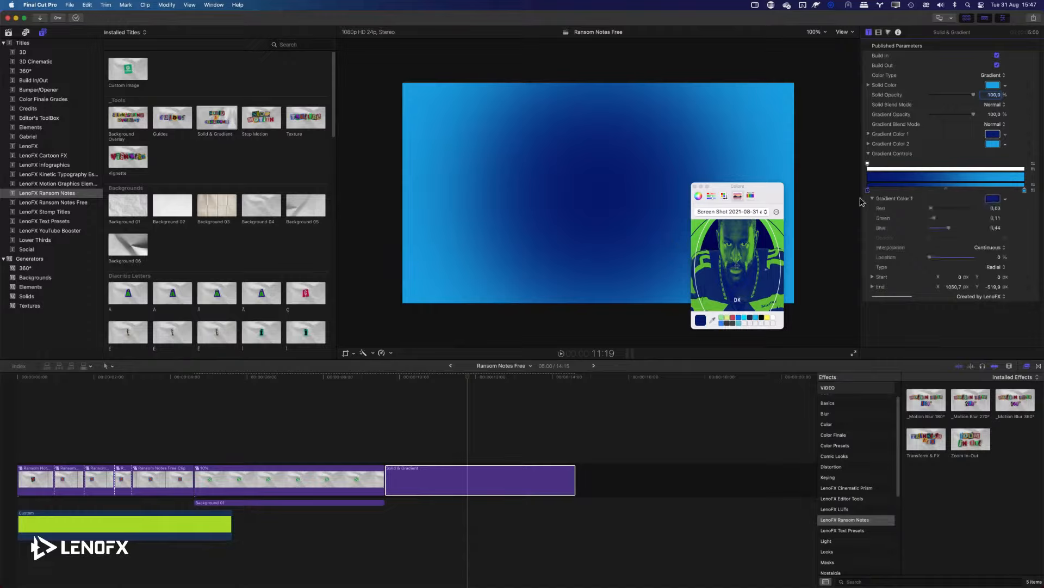
left_click(714, 321)
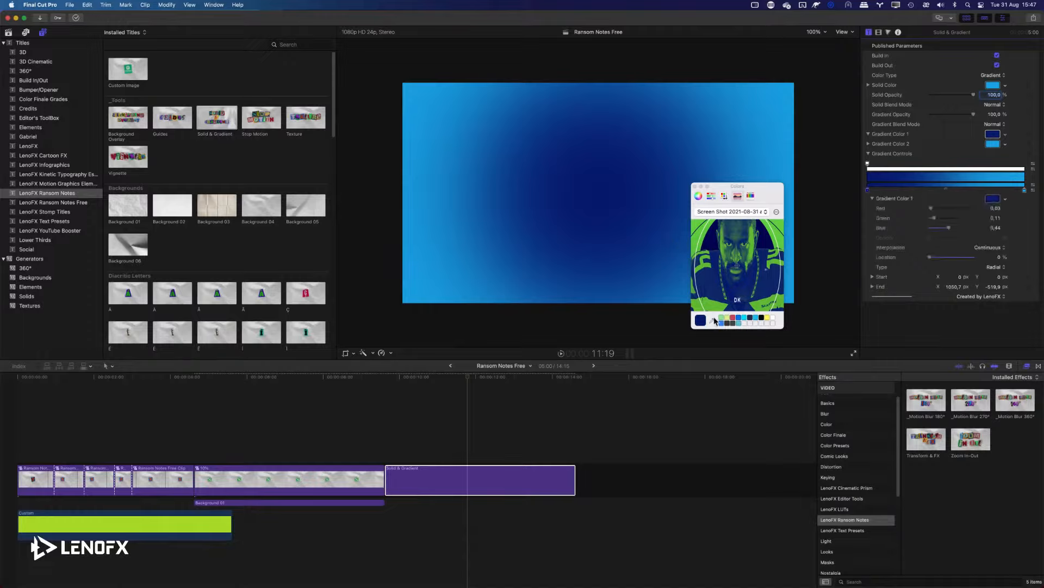
left_click(714, 248)
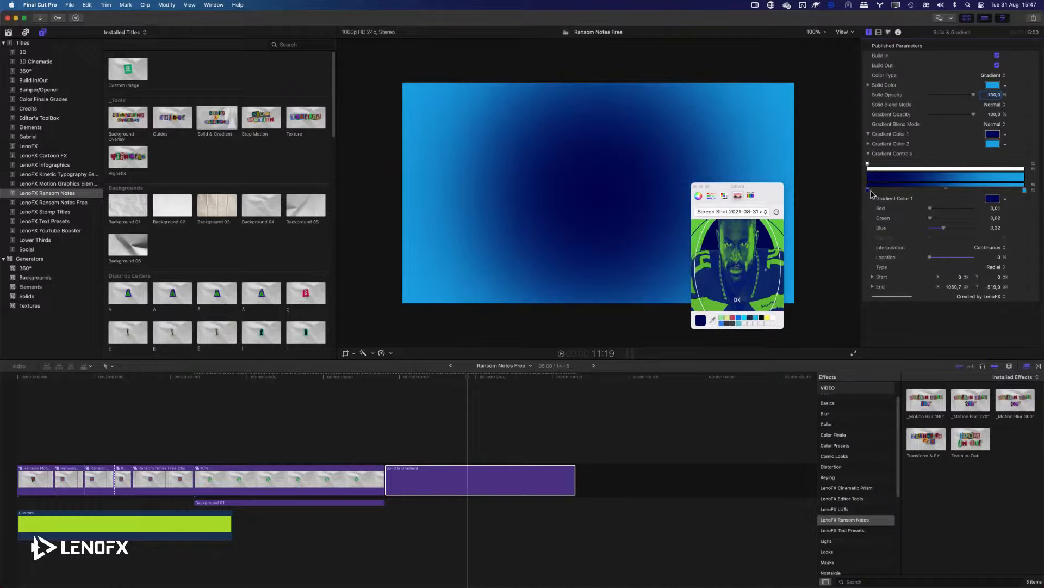
left_click_drag(995, 134, 995, 144)
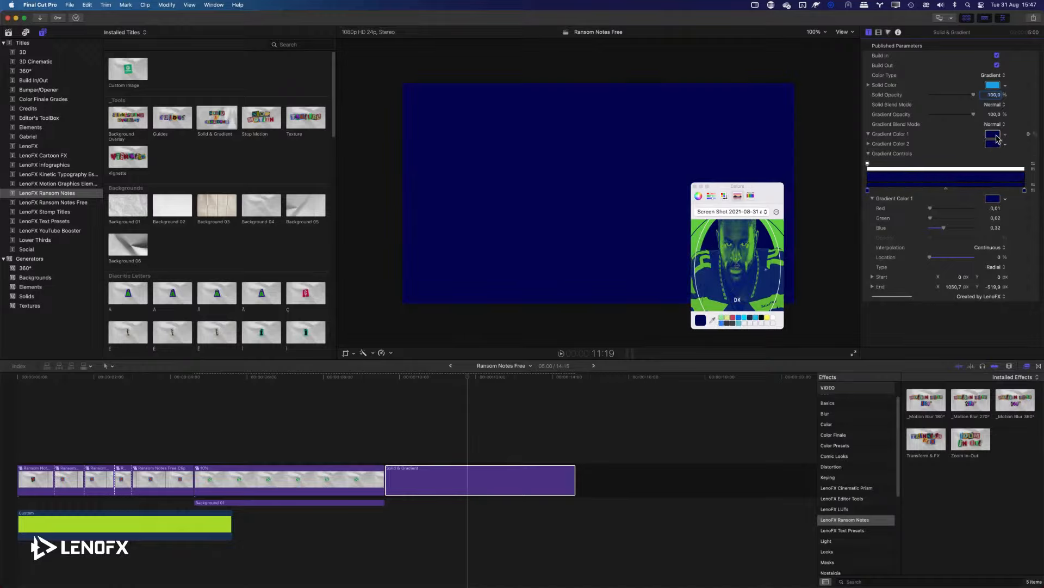
- Set Gradient Color 1 to a slightly lighter blue sampled from the portrait and close the color picker
left_click(994, 134)
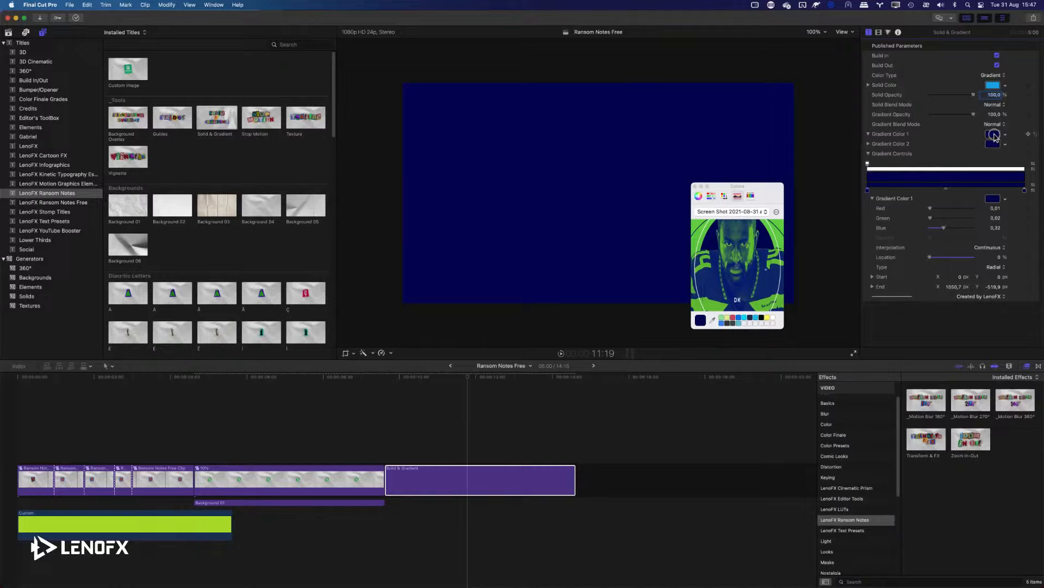
left_click(713, 321)
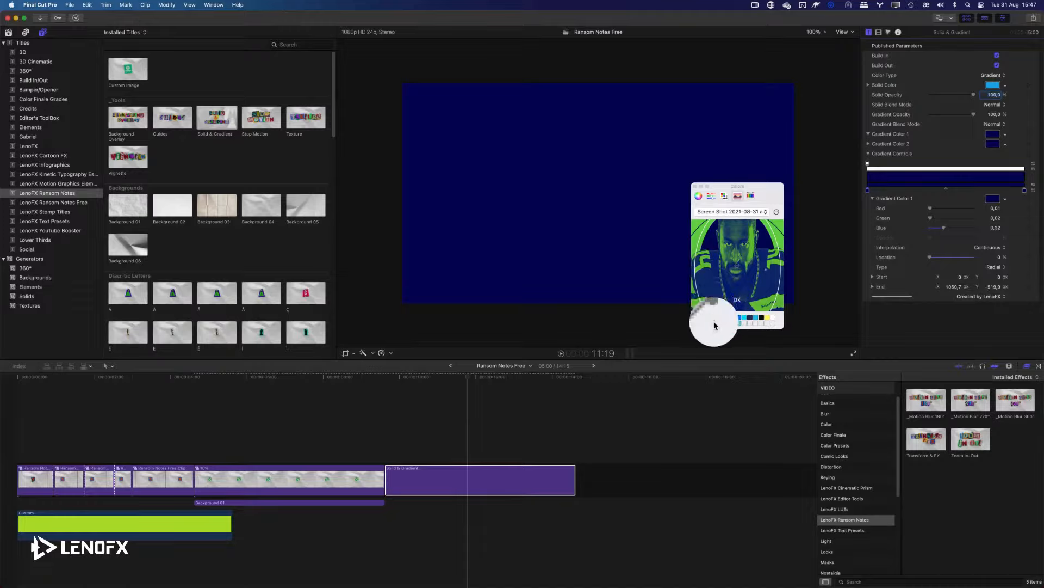
key("Escape")
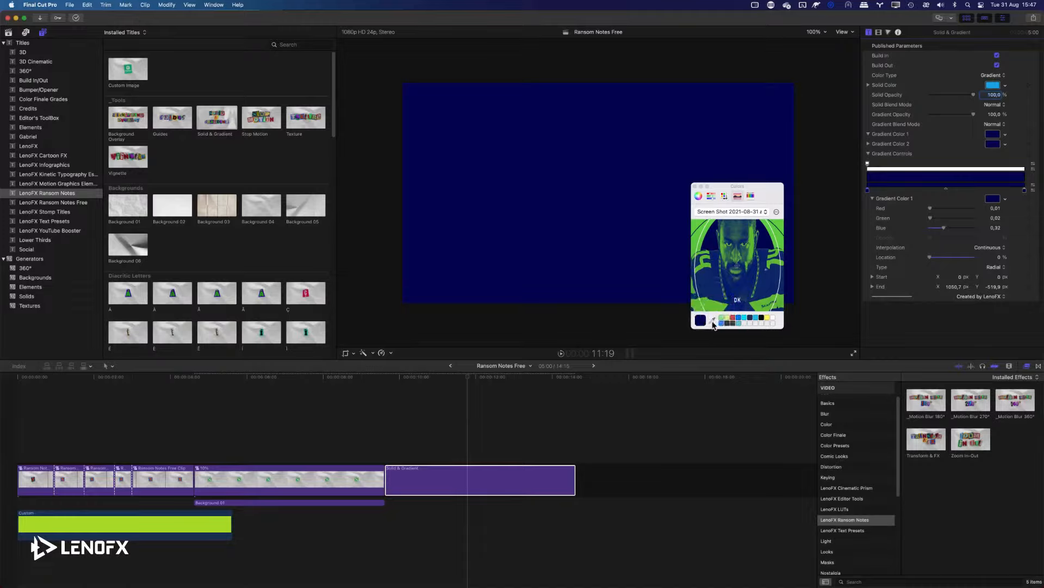
left_click(713, 321)
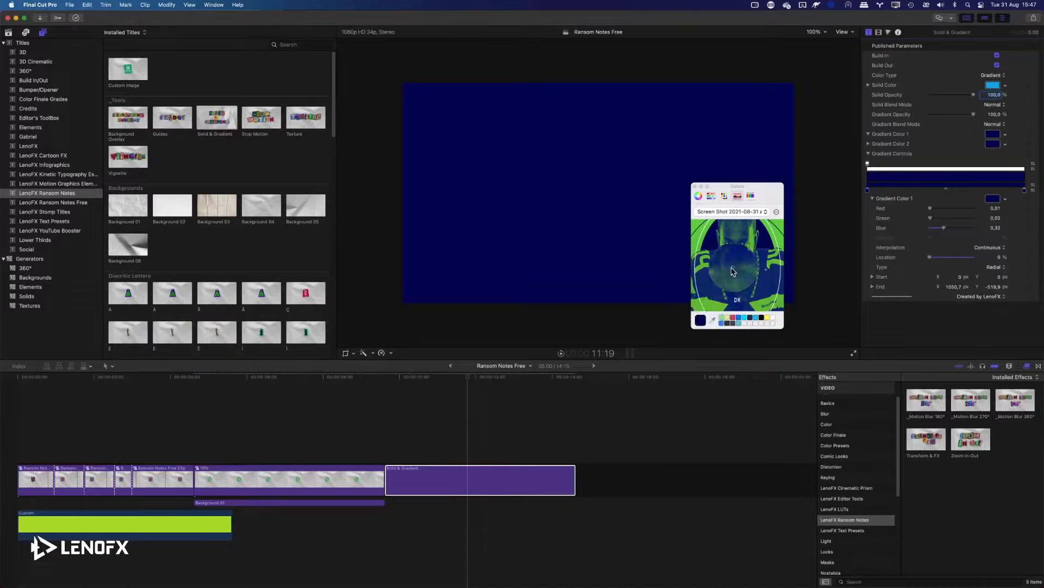
left_click(716, 278)
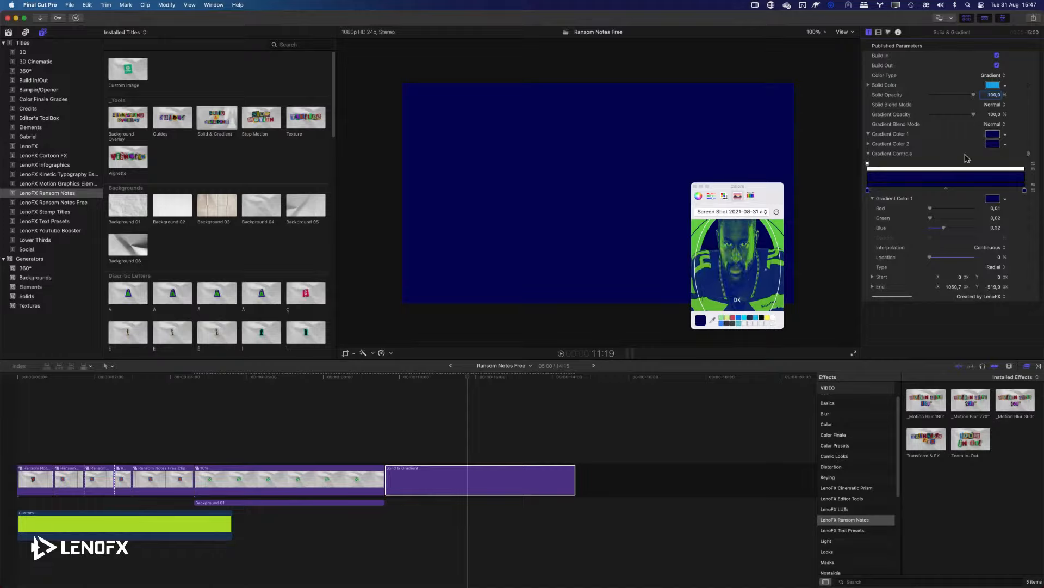
left_click(713, 320)
left_click(710, 299)
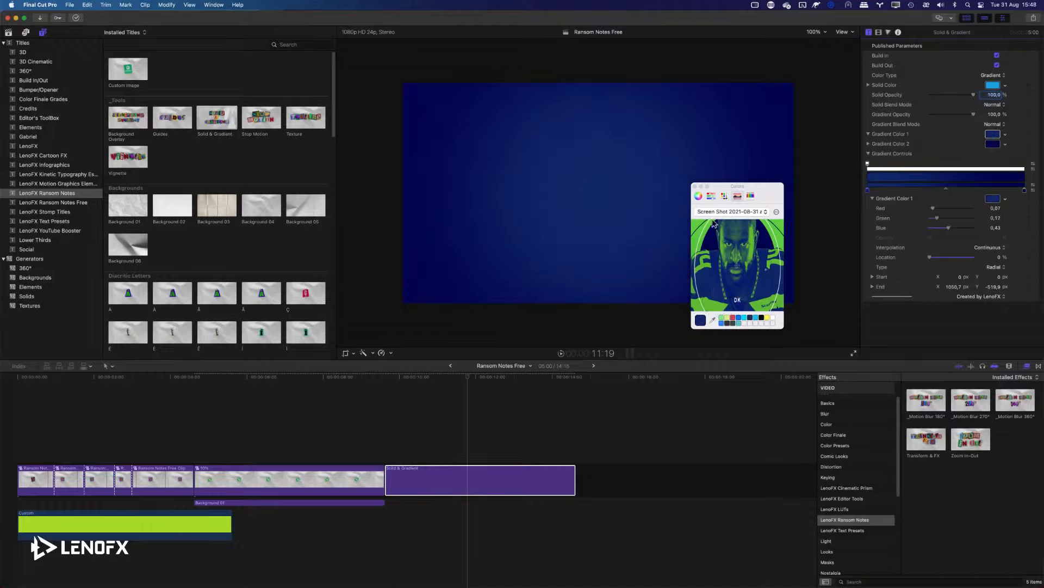
left_click(695, 186)
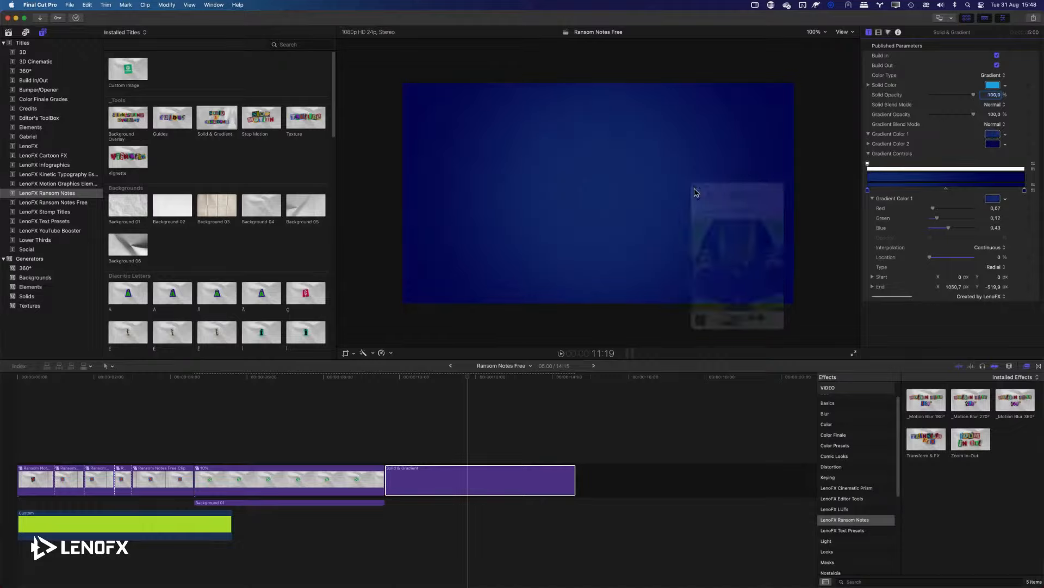
- Turn on Colorize in the 10% clip's Transform & FX effect and sample dark blue from the portrait for Remap Black To
left_click(292, 476)
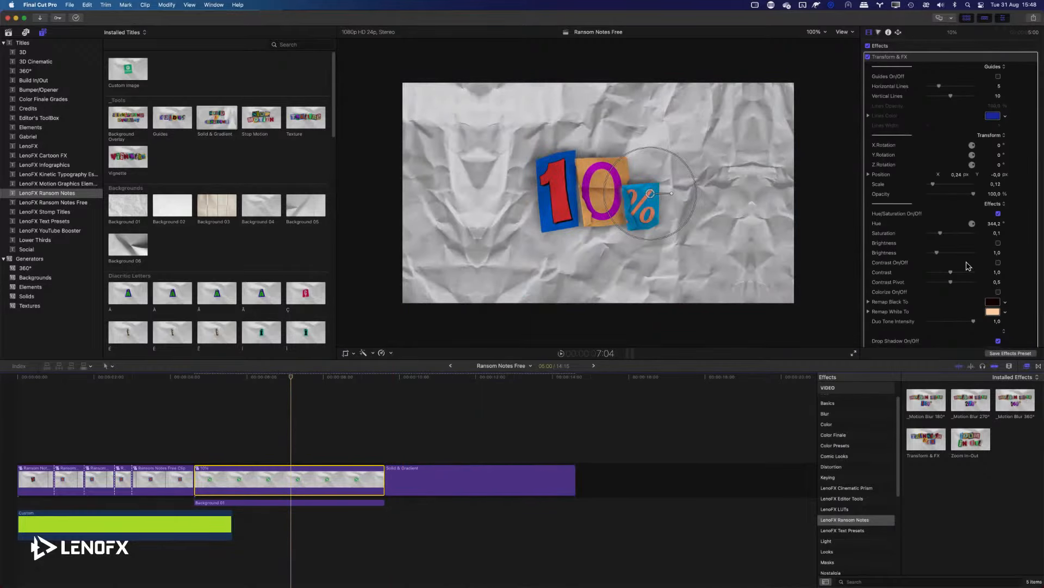
scroll(979, 265, "down", 1)
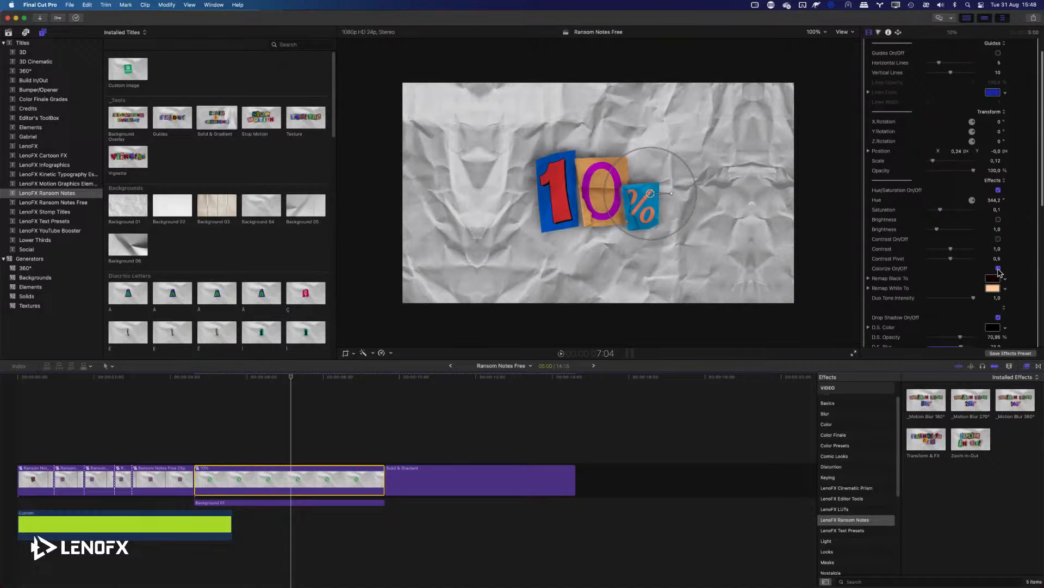
left_click(999, 269)
left_click(995, 280)
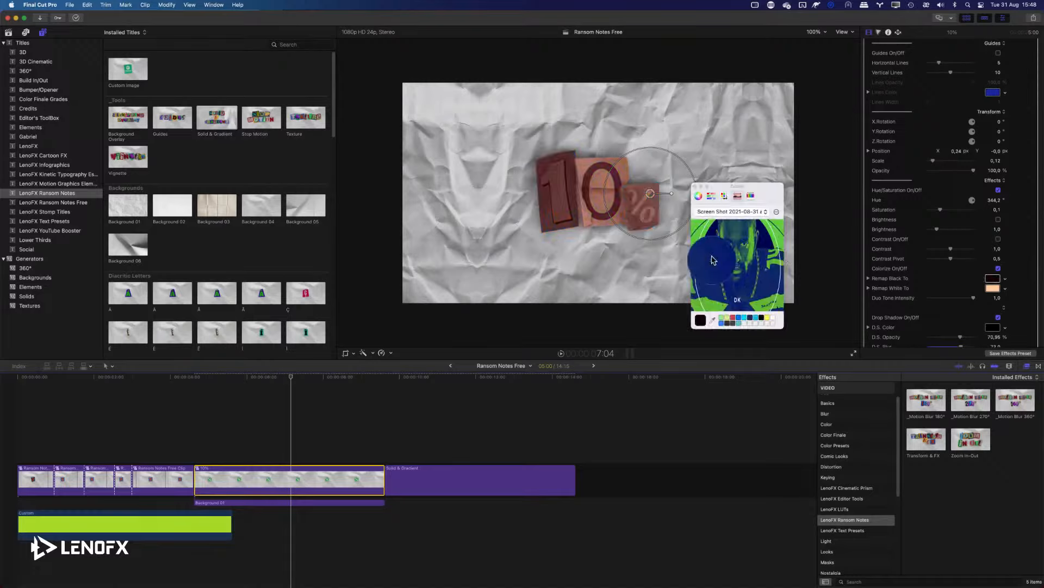
left_click(711, 253)
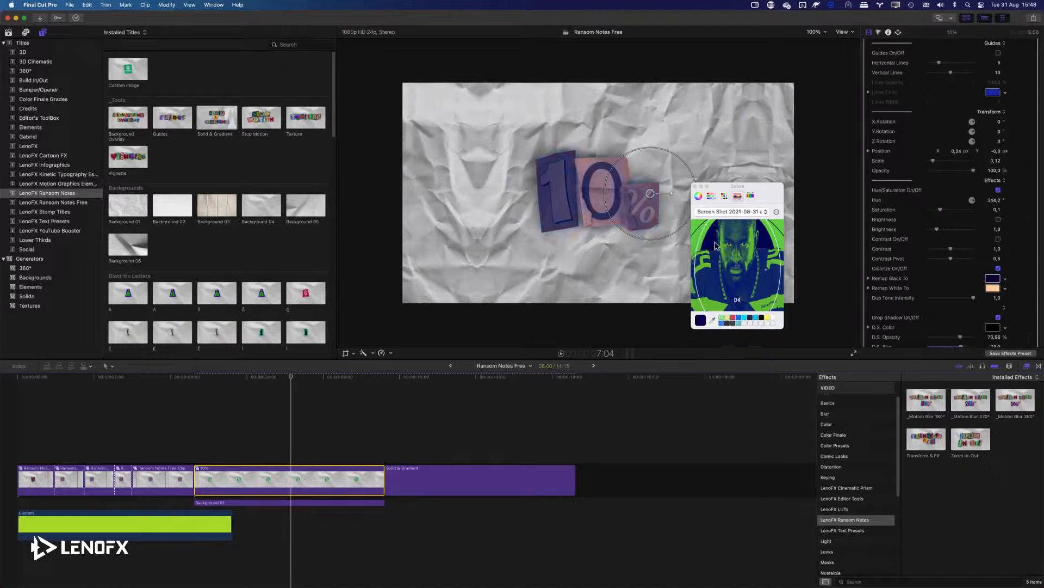
- Resample the portrait's navy for Remap Black To and set Remap White To to its green
left_click(712, 324)
left_click(709, 249)
left_click(709, 308)
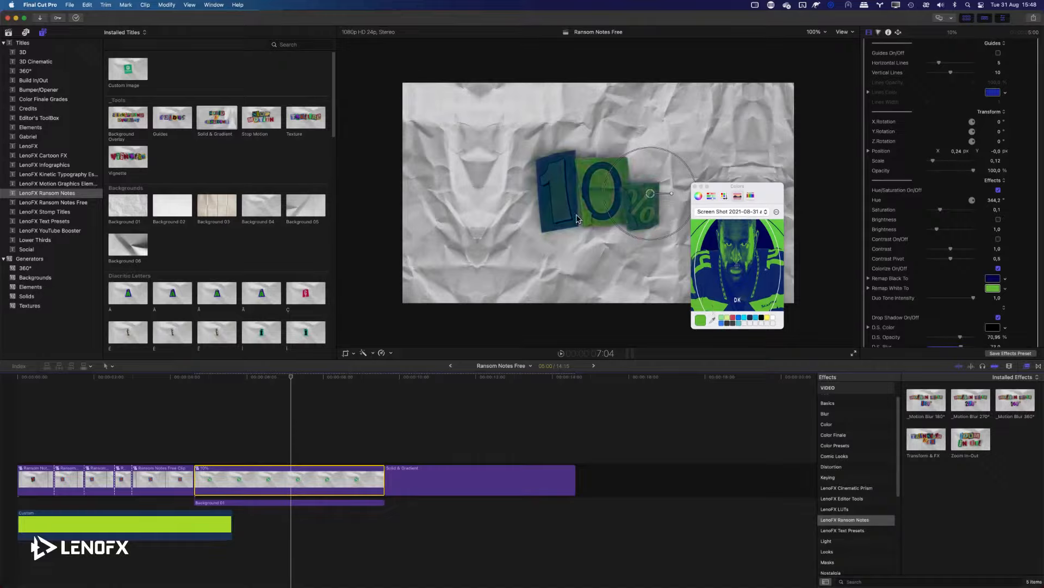
- Look over the Ransom Letters color swatches, preview the gradient background at 12:09 and close the color picker
left_click_drag(723, 192, 748, 161)
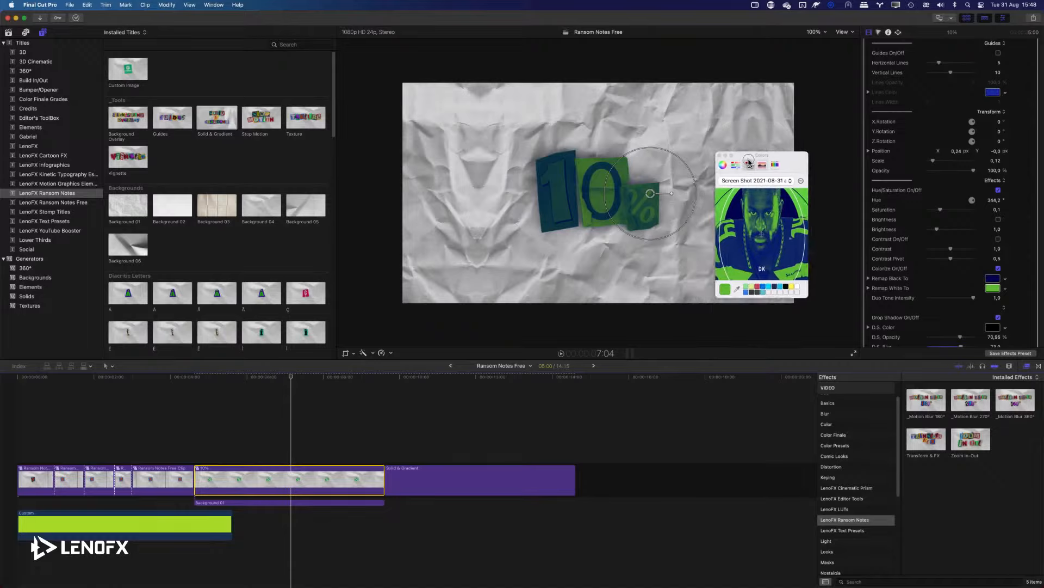
left_click(748, 163)
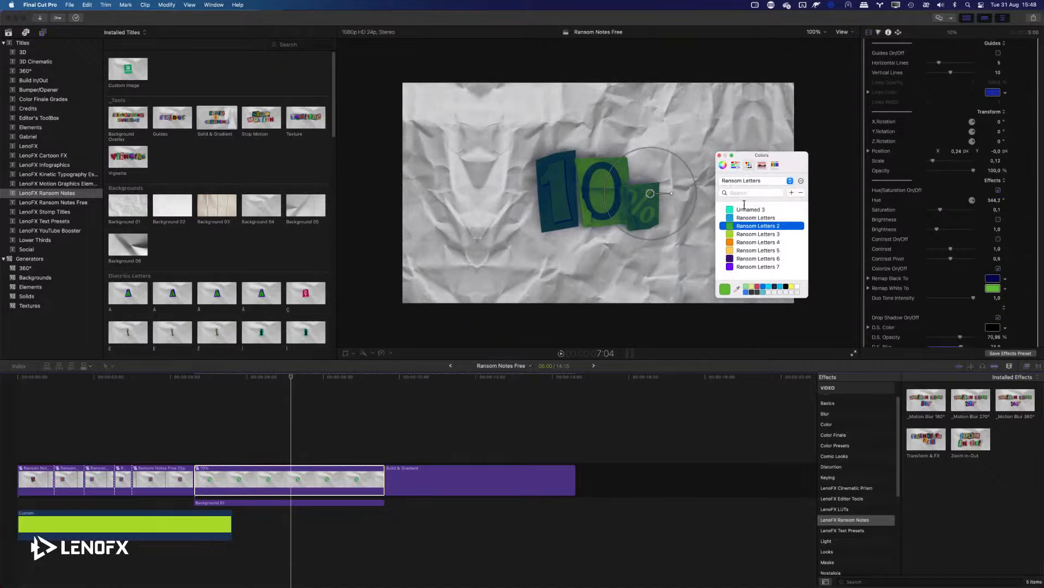
left_click(997, 277)
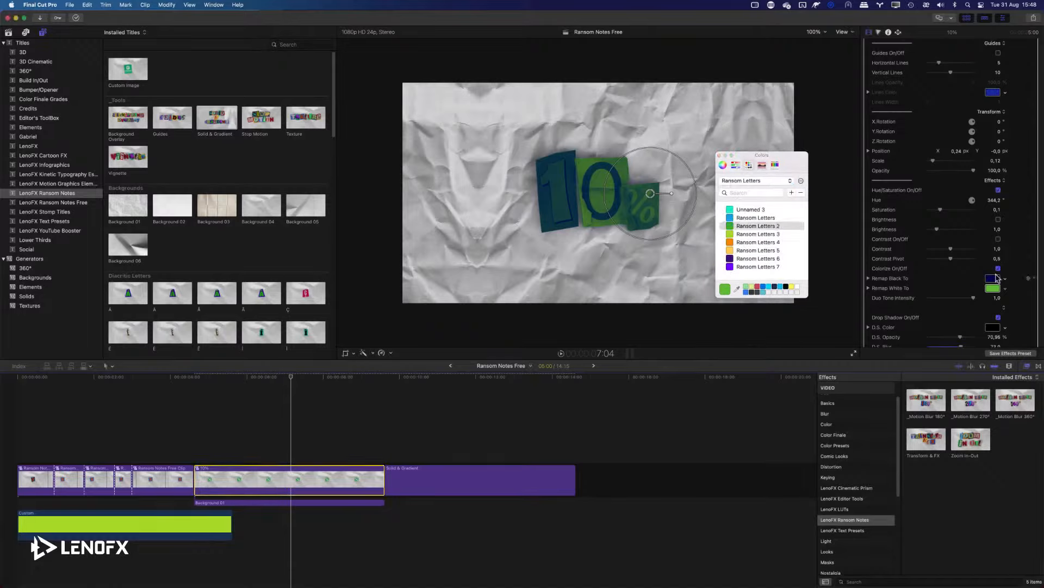
mouse_move(973, 298)
left_mouse_down()
mouse_move(917, 298)
mouse_move(977, 298)
left_mouse_up()
left_click(762, 164)
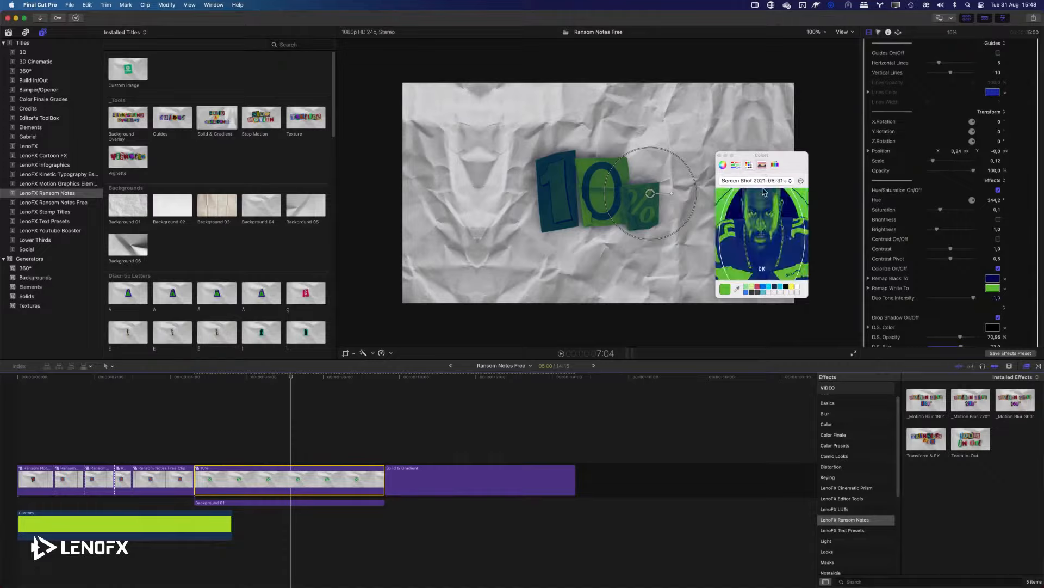
left_click(490, 376)
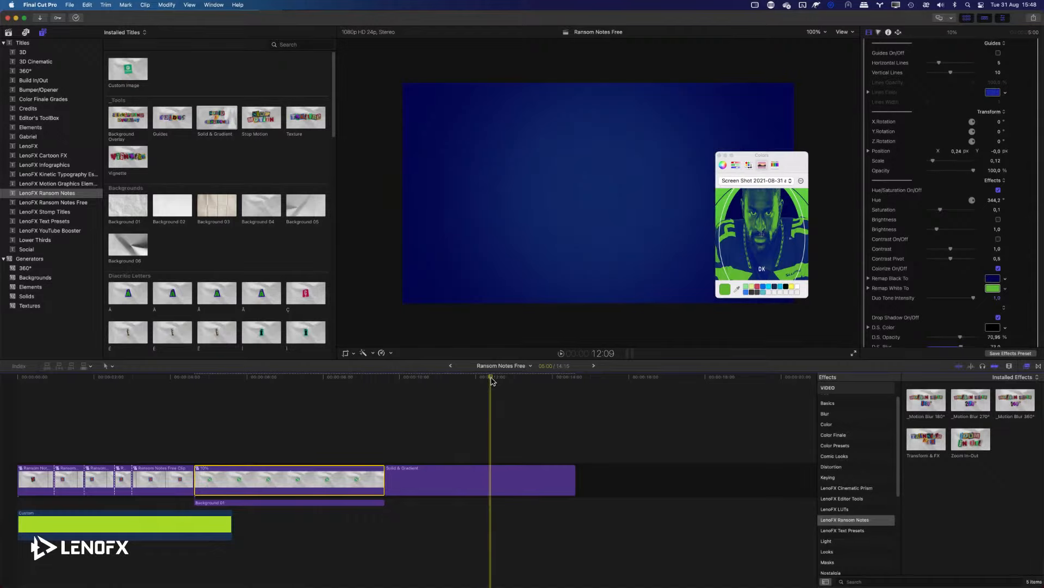
left_click(718, 156)
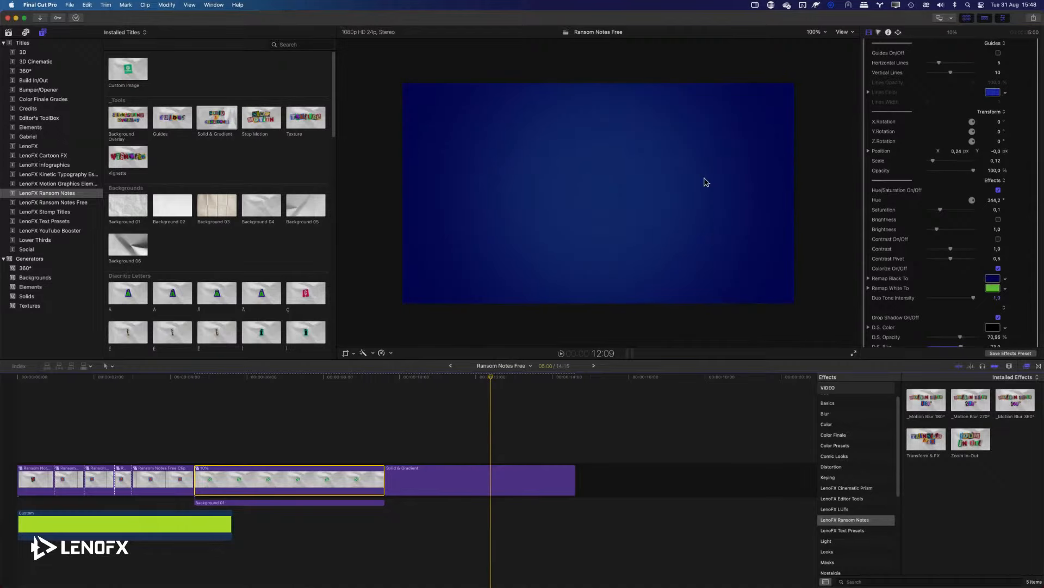
- Switch to the browser, open the HUAWEI MATE X2 WALLPAPER FLEUR project on Behance and capture a screenshot of its artwork
key("super+Tab")
left_click(450, 298)
scroll(630, 301, "down", 5)
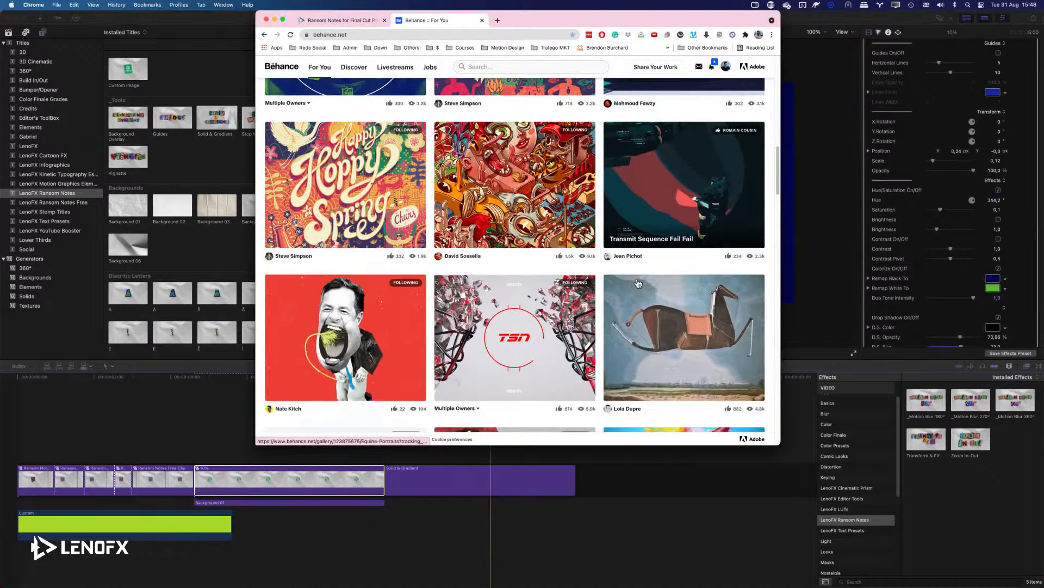
scroll(692, 301, "down", 3)
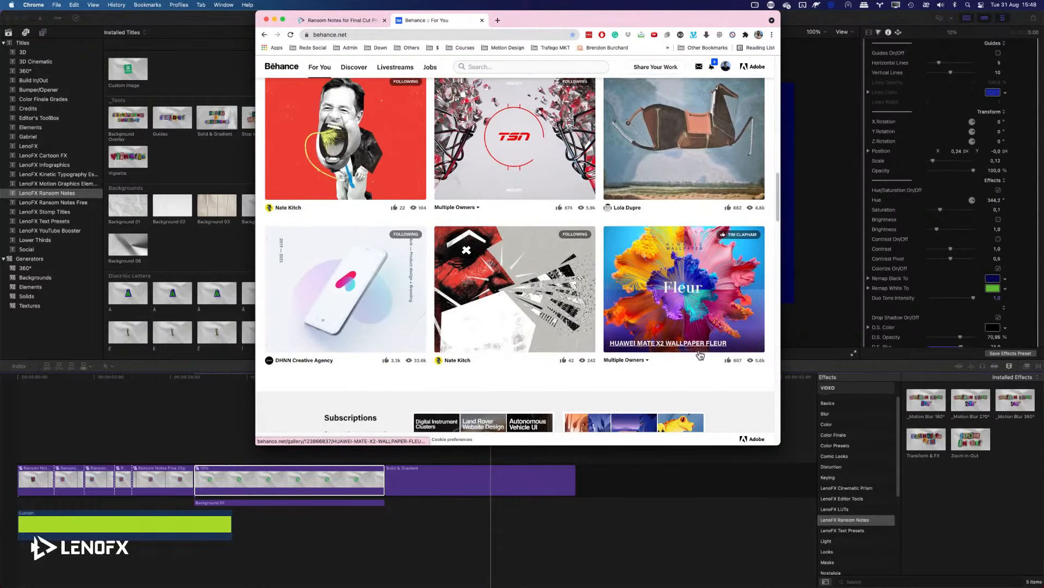
left_click(707, 296)
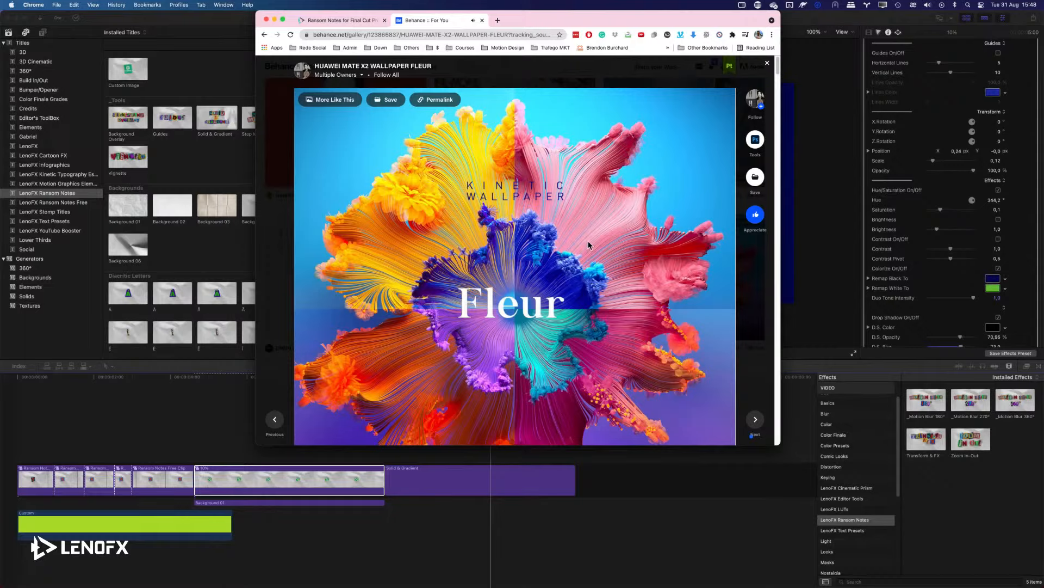
left_click_drag(522, 89, 733, 443)
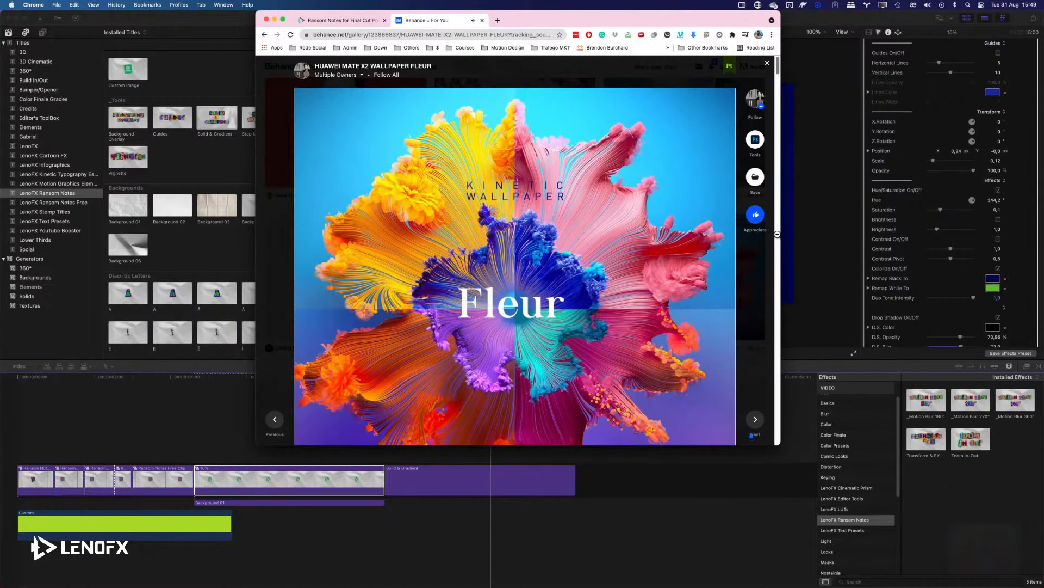
- Switch back to Final Cut Pro and load the 15.49.05 Fleur screenshot into the color picker for the Solid & Gradient clip's Gradient Color 1
left_click(816, 201)
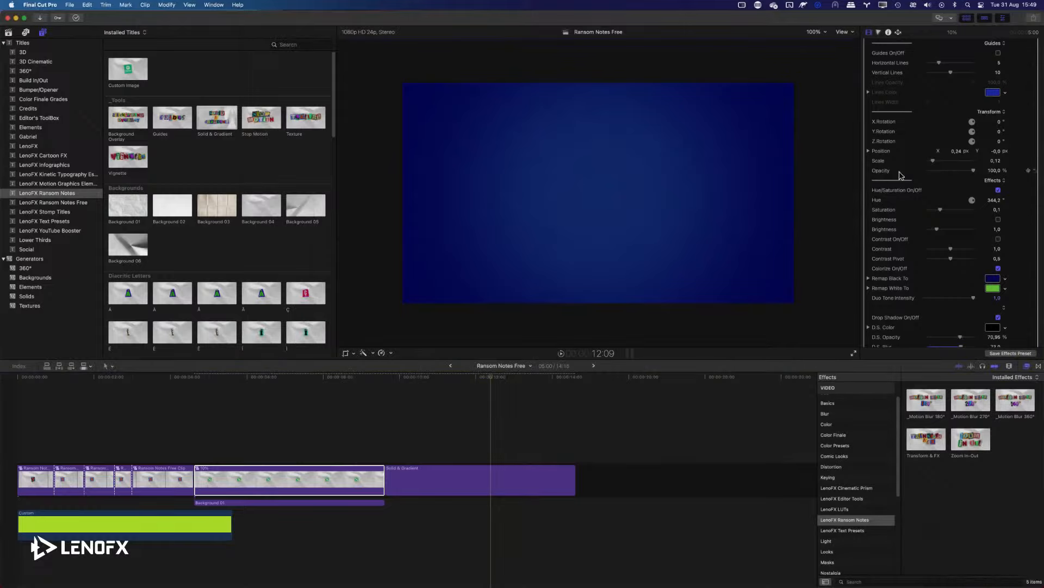
scroll(966, 133, "up", 2)
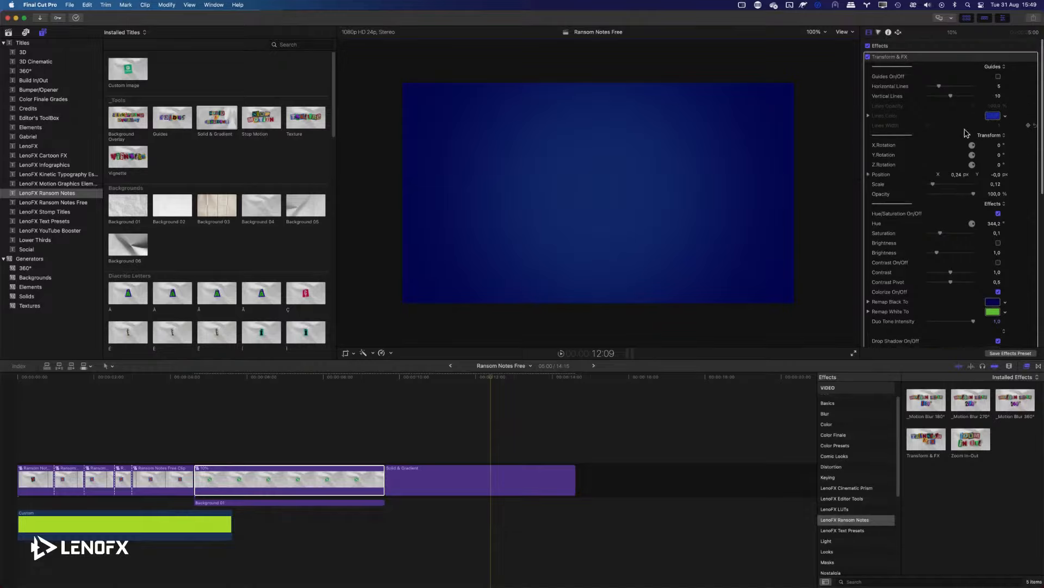
left_click(475, 479)
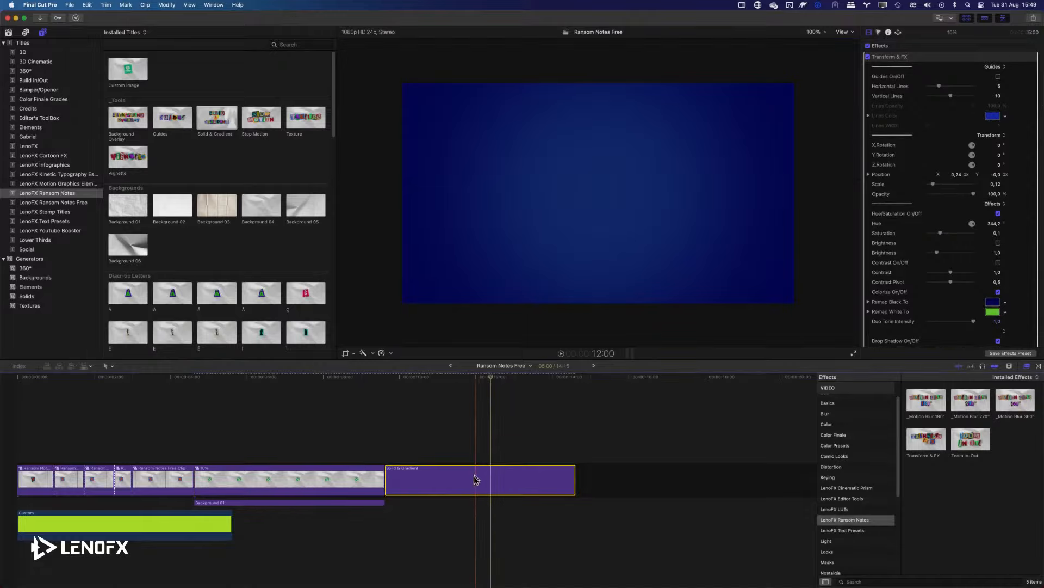
left_click(1002, 135)
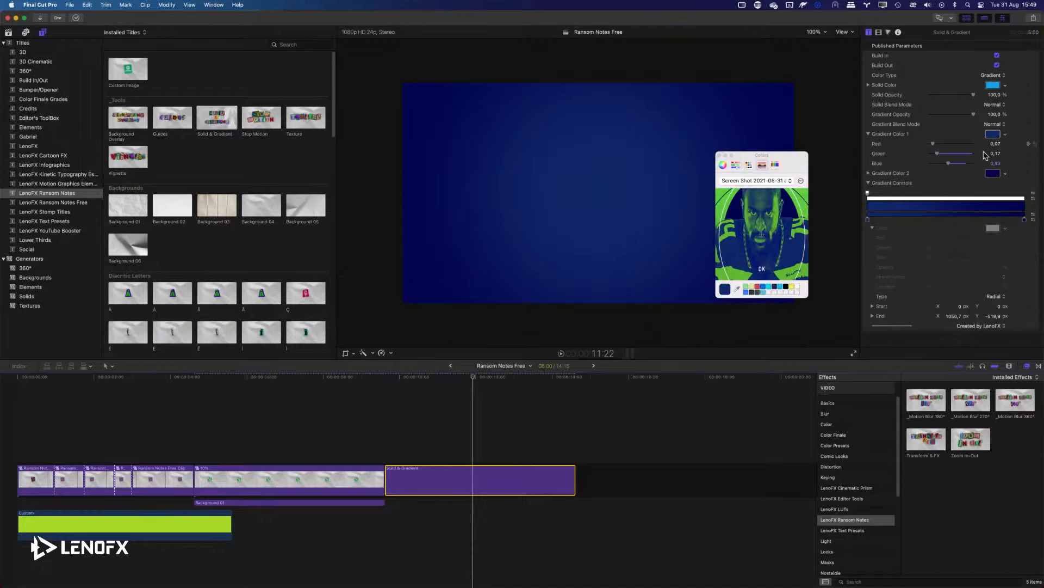
left_click(801, 180)
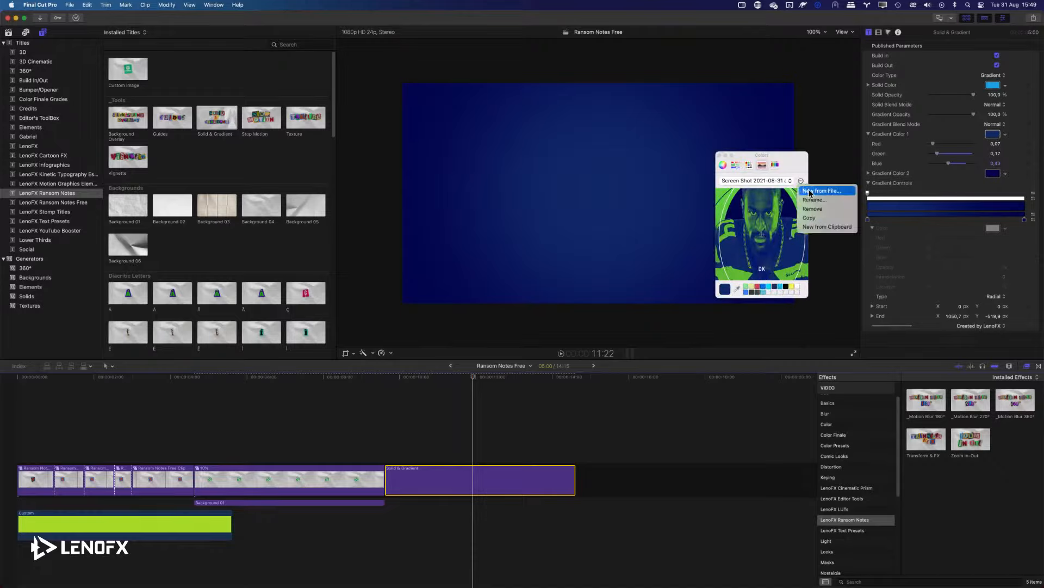
left_click(810, 189)
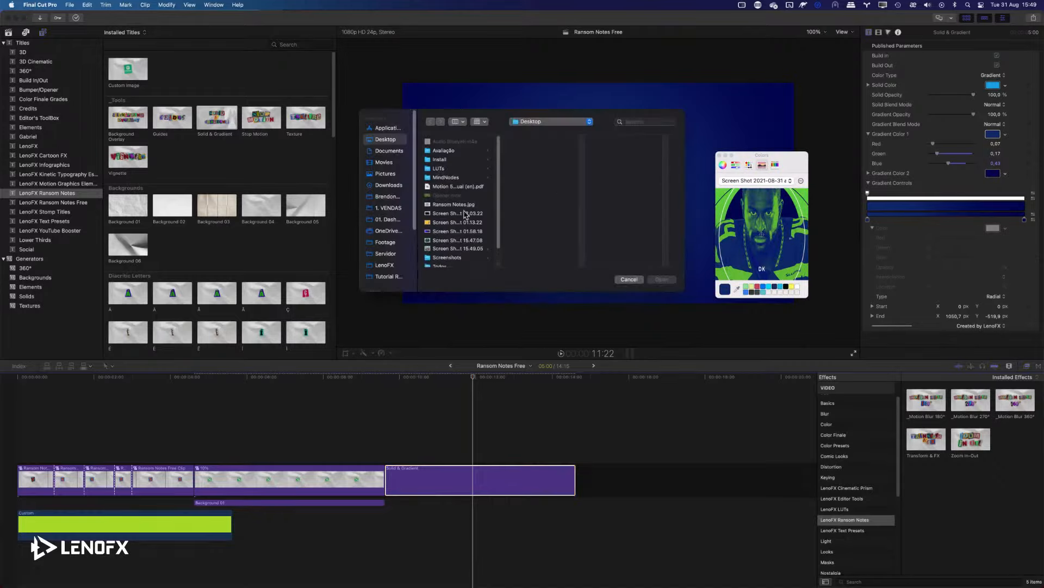
left_click(662, 279)
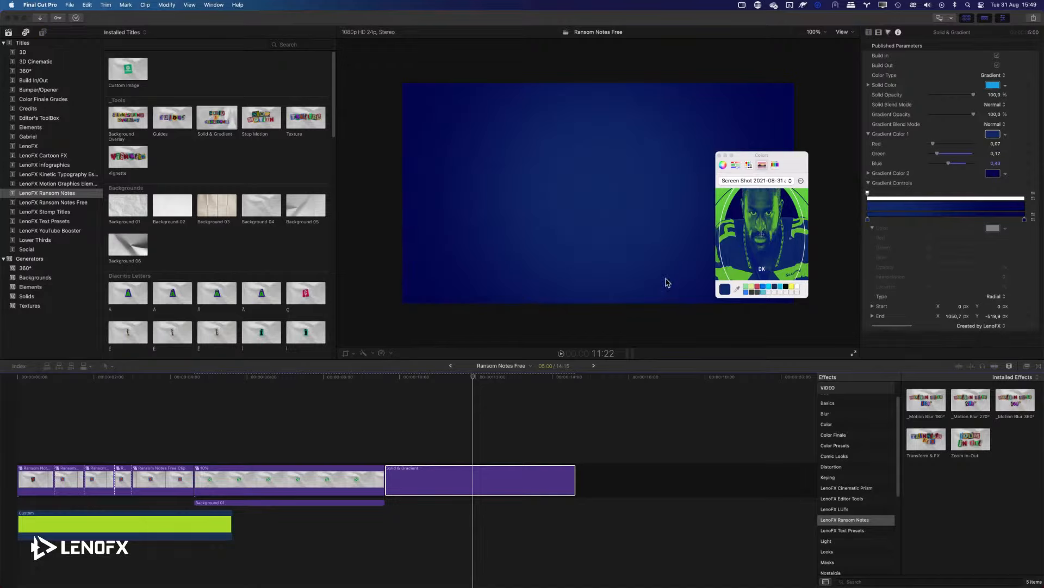
left_click(806, 231)
left_click_drag(780, 169, 819, 166)
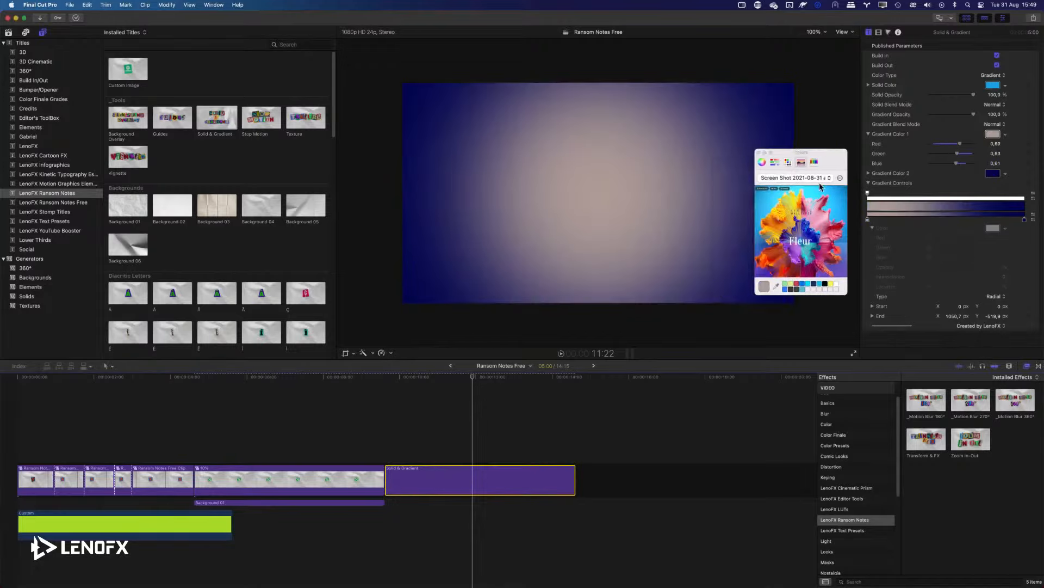
- Sample light blue from the Fleur artwork for Gradient Color 1 and cyan for Gradient Color 2
left_click(774, 289)
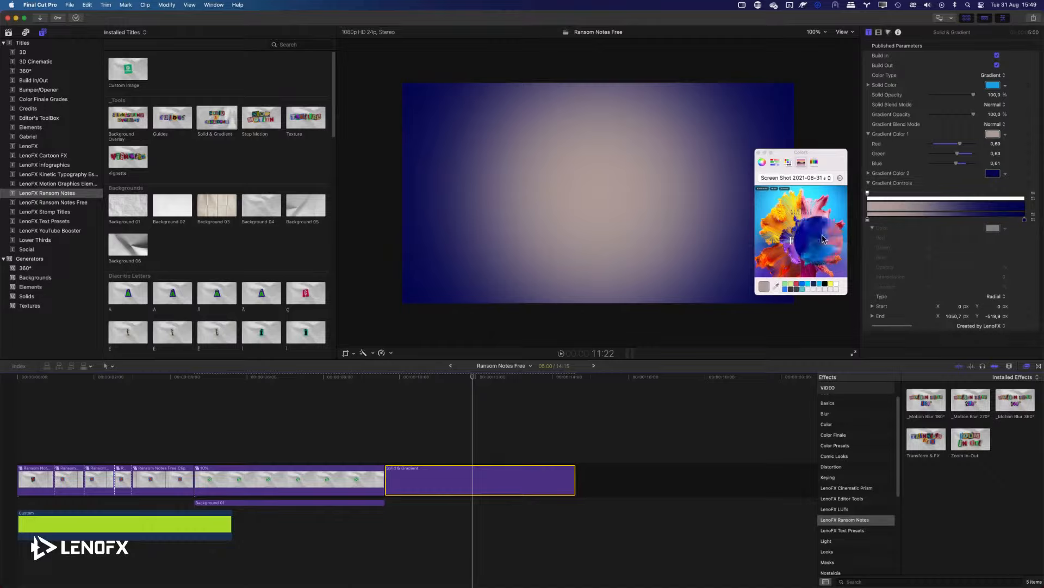
left_click(847, 238)
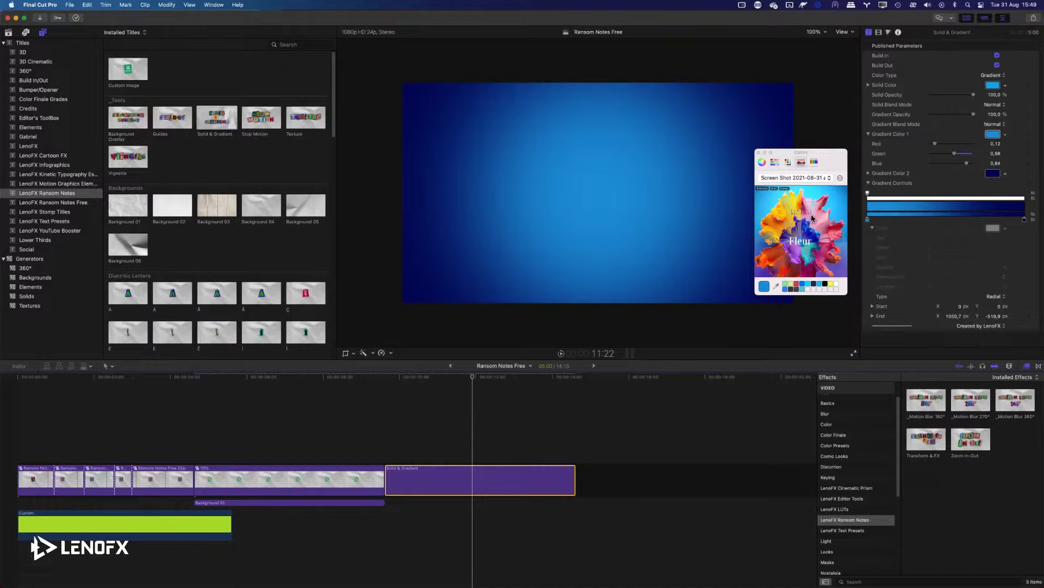
left_click(992, 174)
left_click(775, 286)
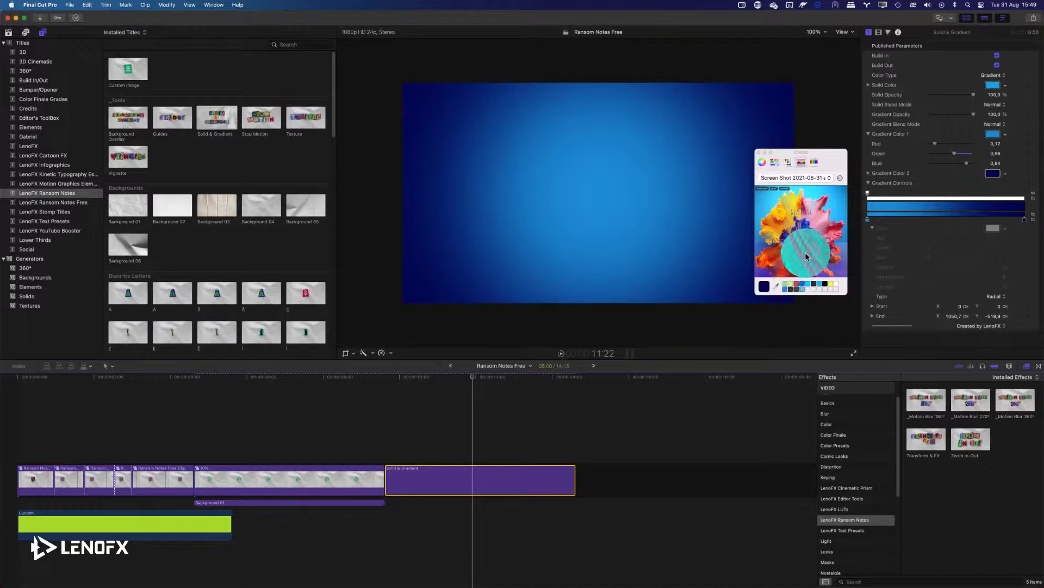
left_click(804, 260)
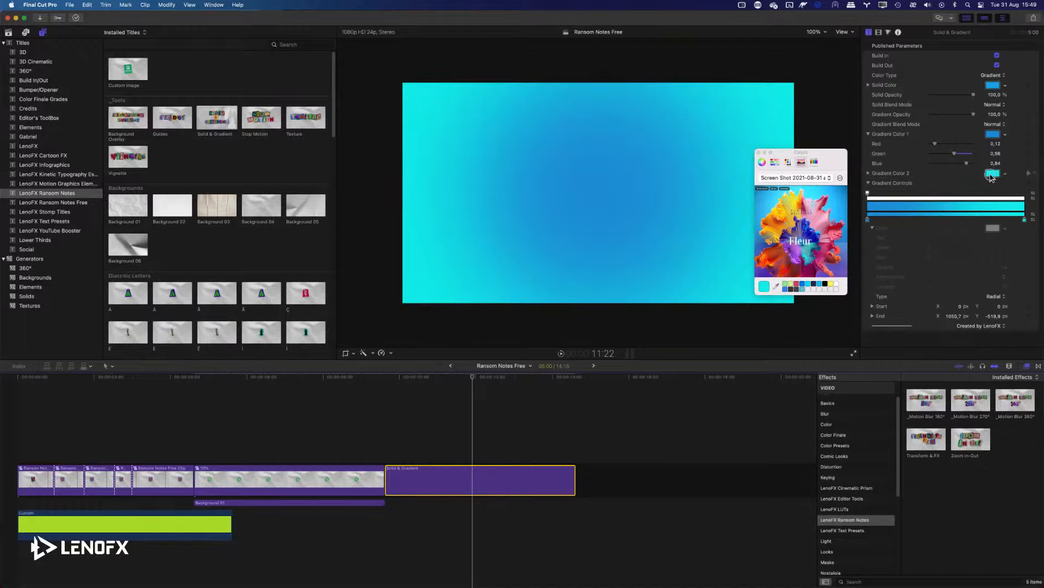
- Copy the cyan to Gradient Color 1, sample a medium blue from the artwork for Gradient Color 2 and close the color picker
left_click_drag(991, 177, 994, 137)
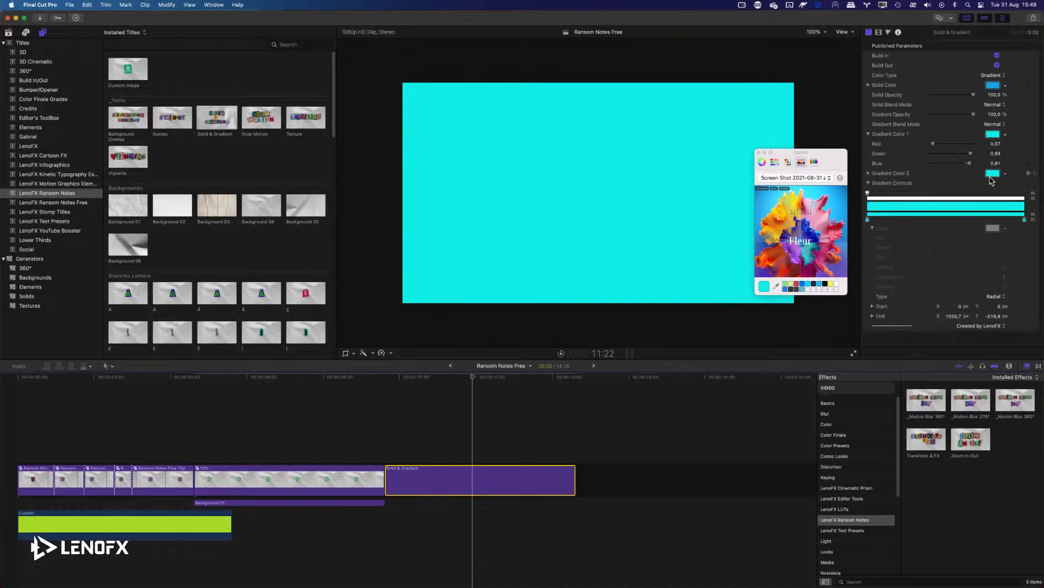
left_click(777, 288)
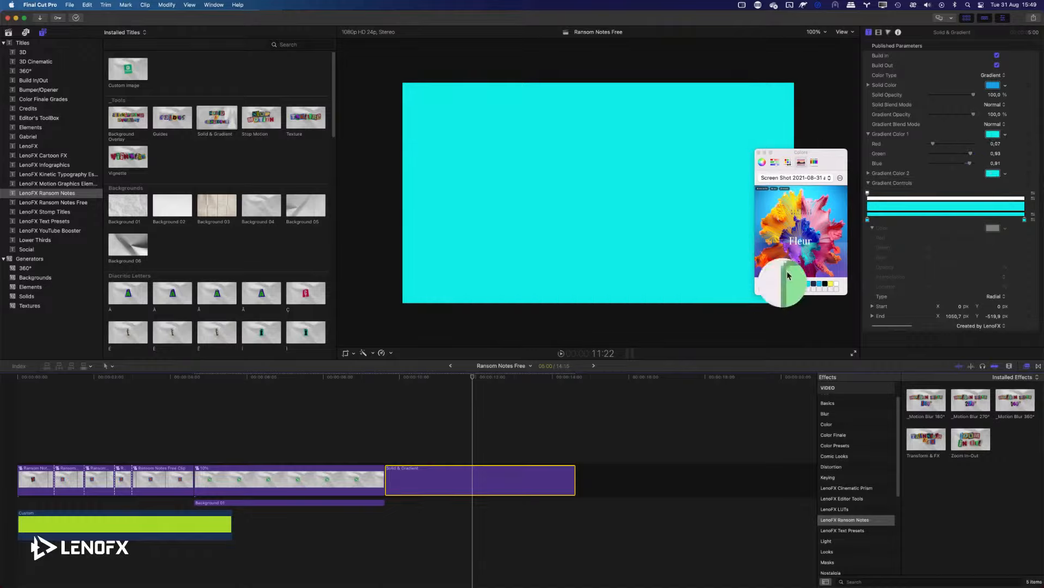
left_click(812, 246)
left_click(993, 173)
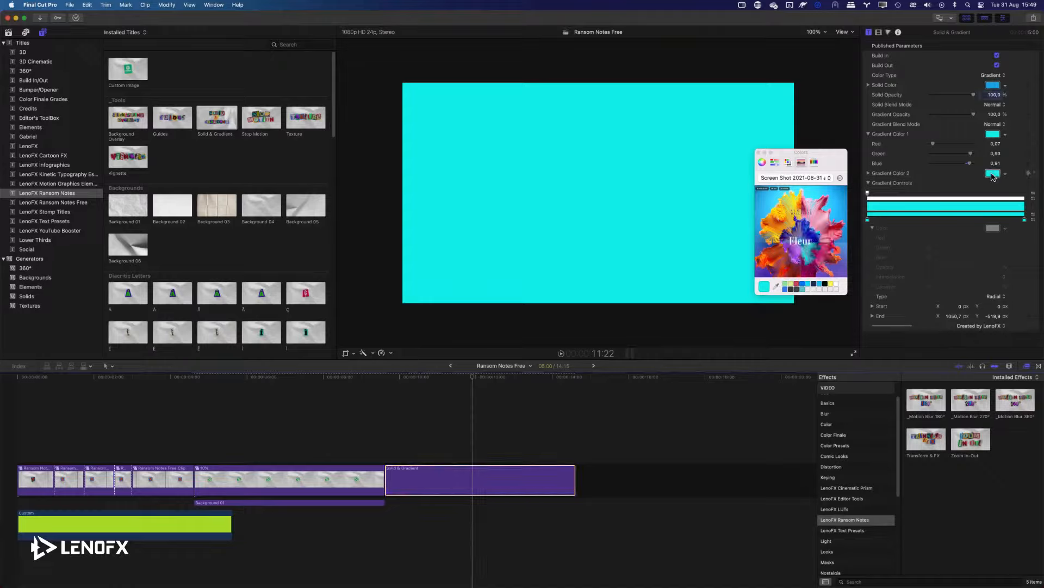
left_click(776, 289)
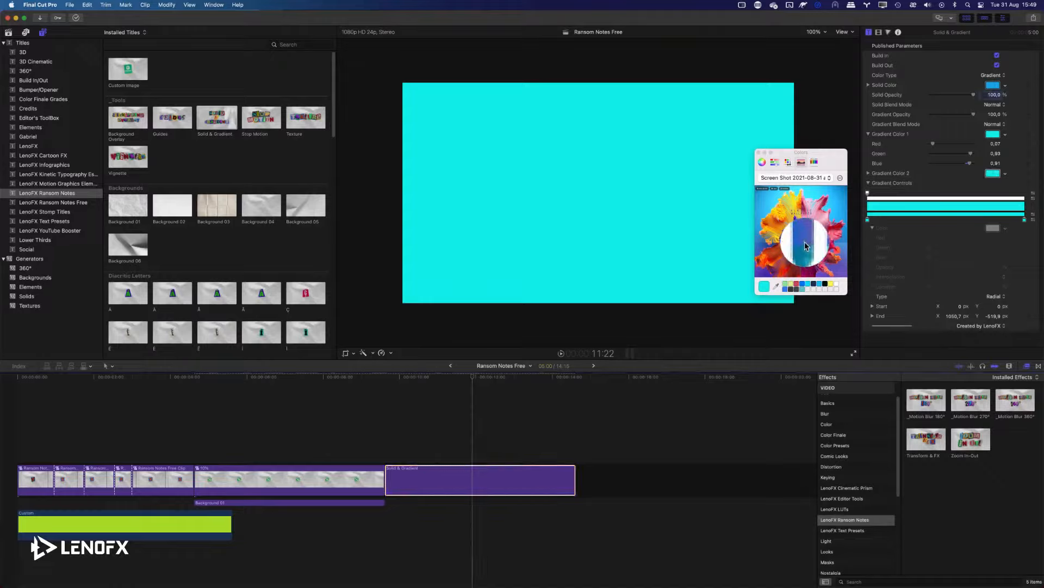
left_click(805, 245)
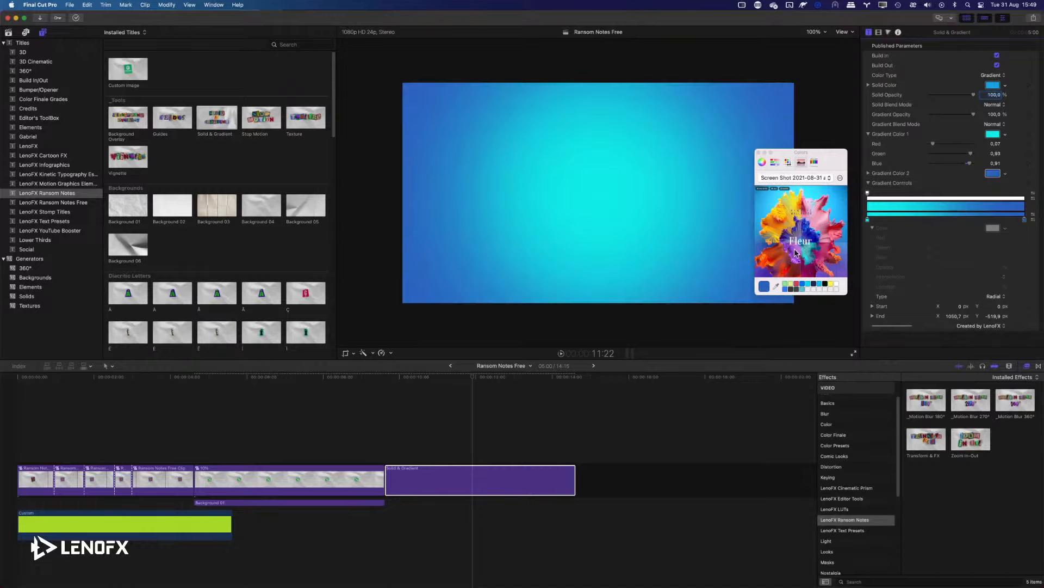
left_click(760, 153)
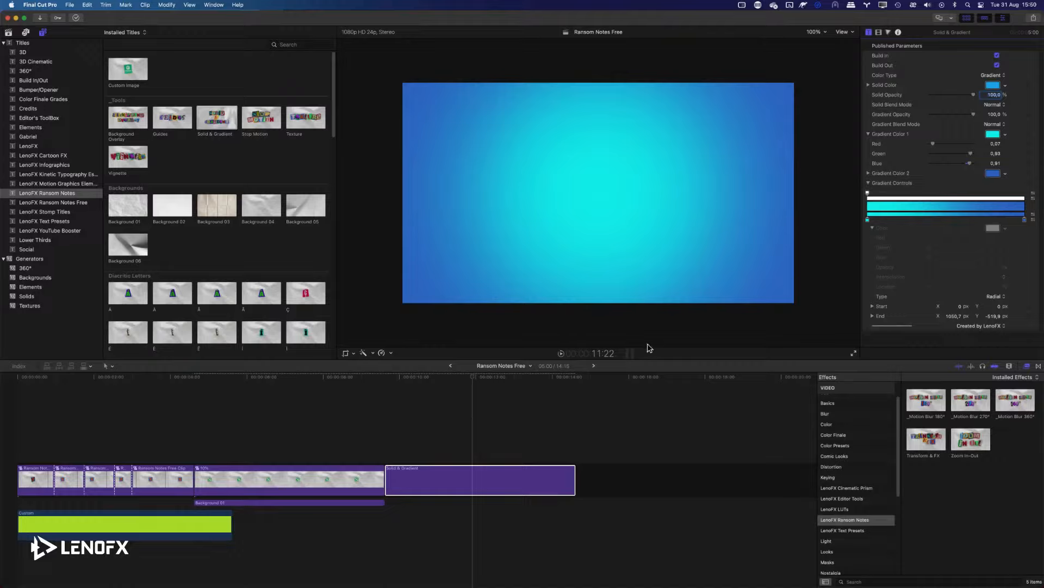
- Lift the 10% clip above the Solid & Gradient background in the timeline and play the combined result
left_click_drag(263, 480, 241, 443)
left_click(270, 503)
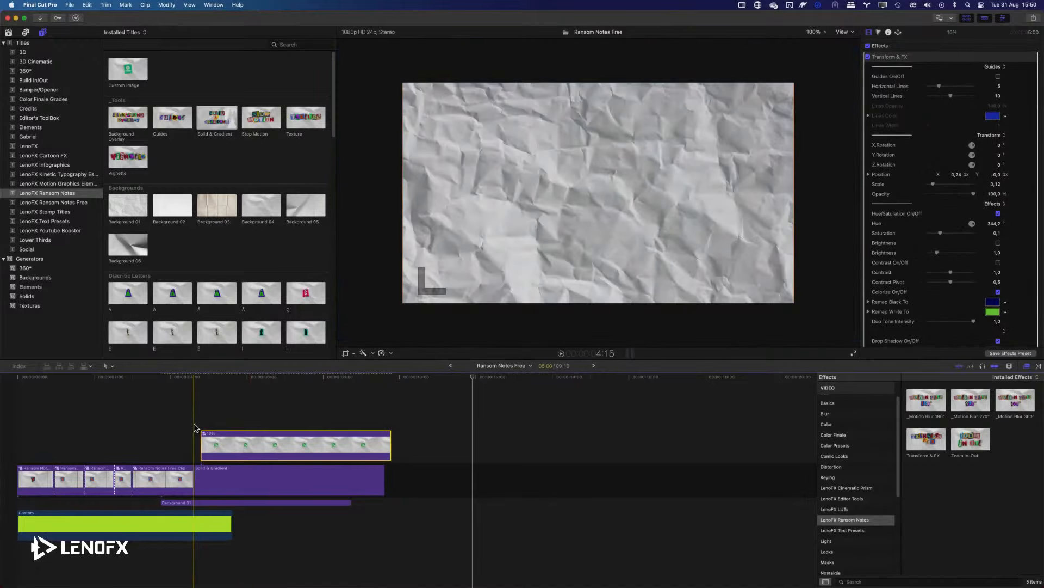
key("space")
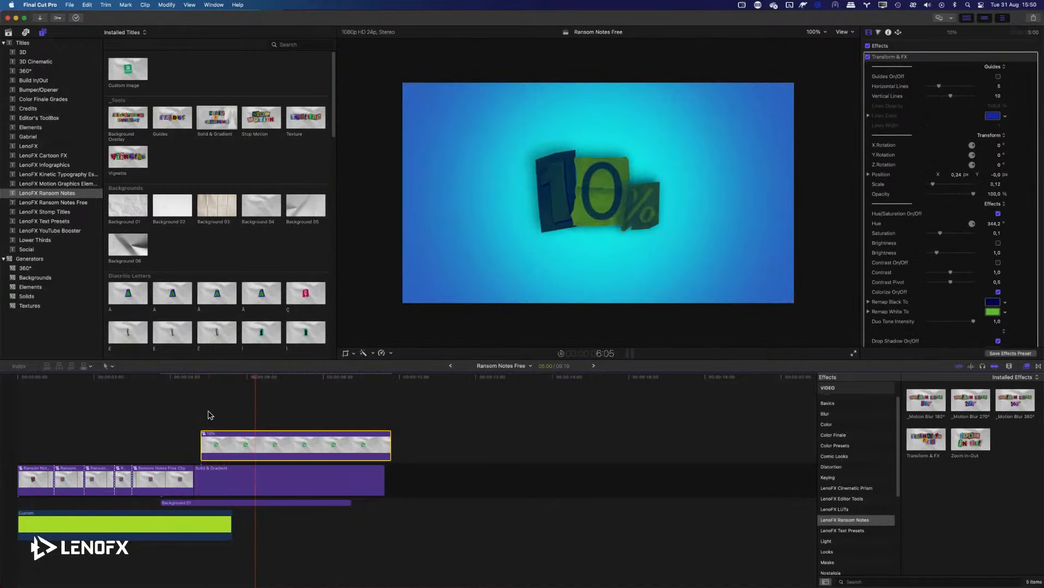
- Turn off Colorize on the 10% clip and enlarge the title to a scale of 0.15
left_click(999, 292)
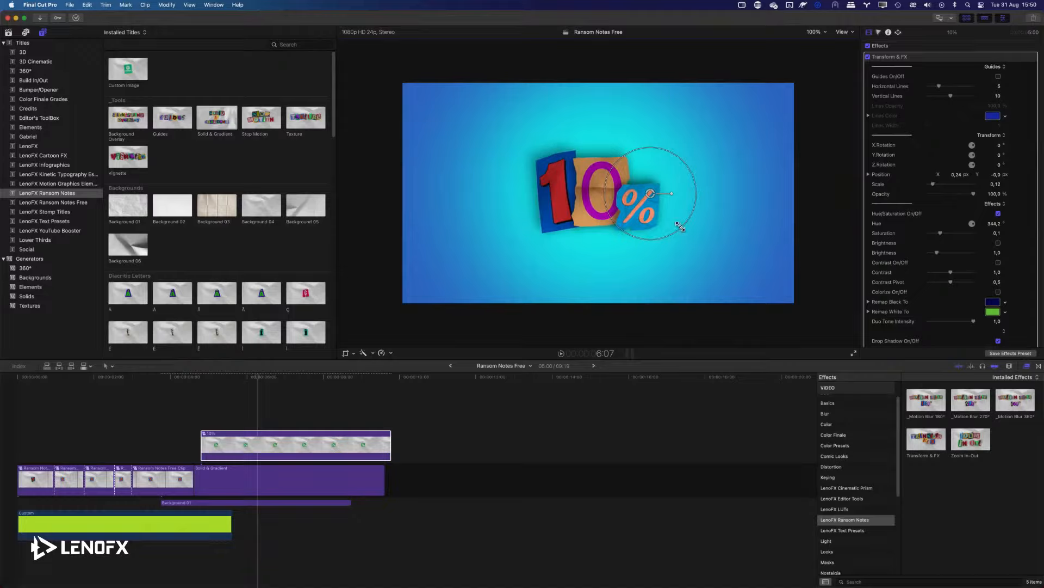
left_click_drag(680, 226, 694, 237)
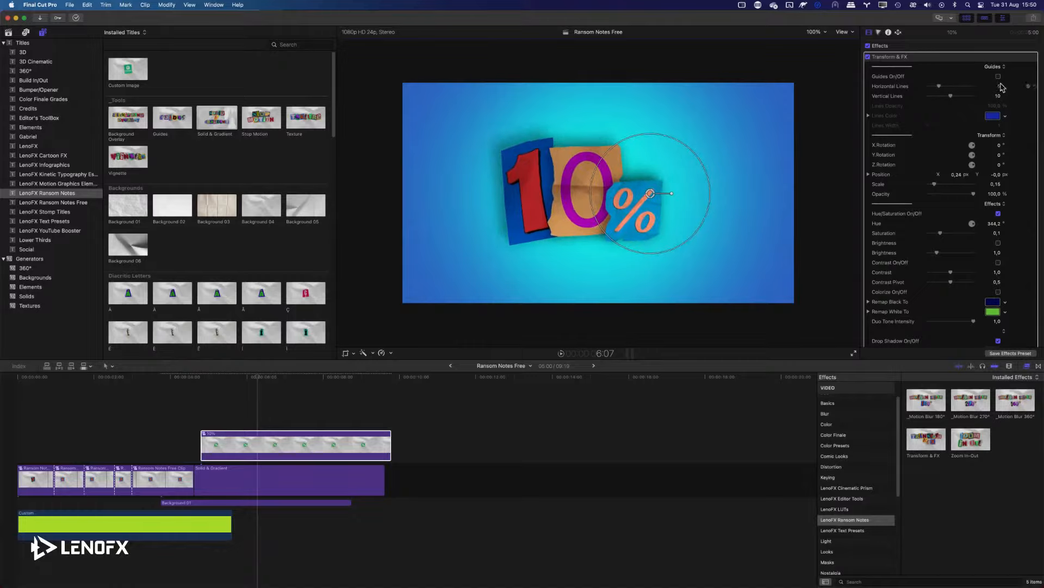
- Center the 10% title in the frame with the effect's guides shown temporarily, and play the animation
left_click(998, 76)
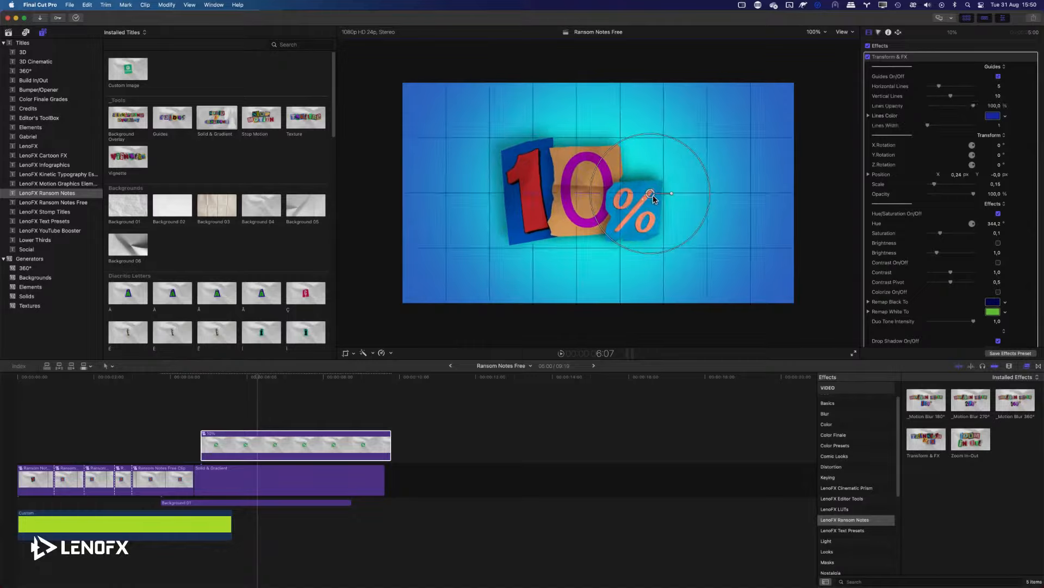
left_click_drag(653, 197, 670, 200)
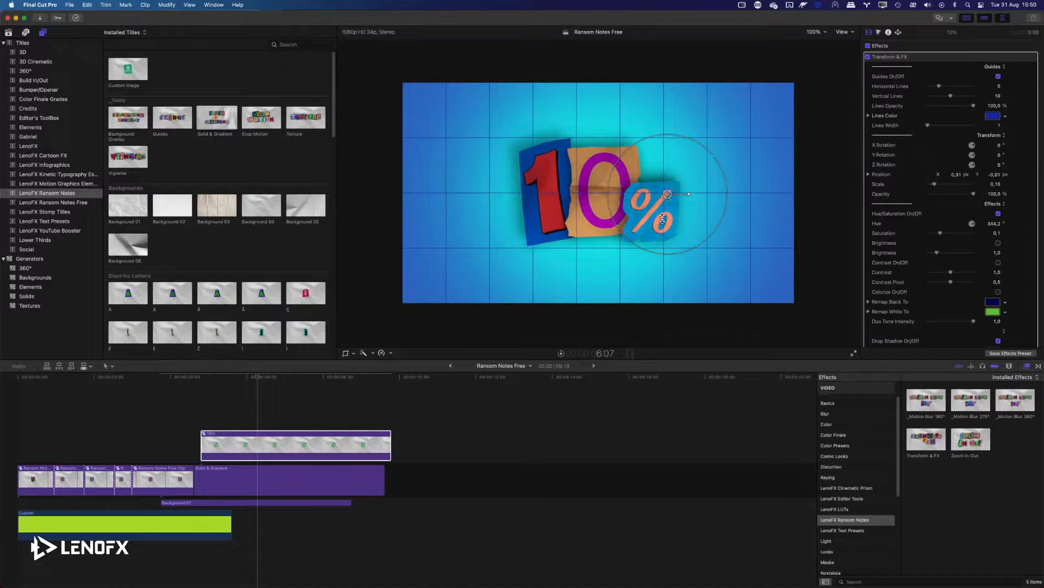
left_click(997, 76)
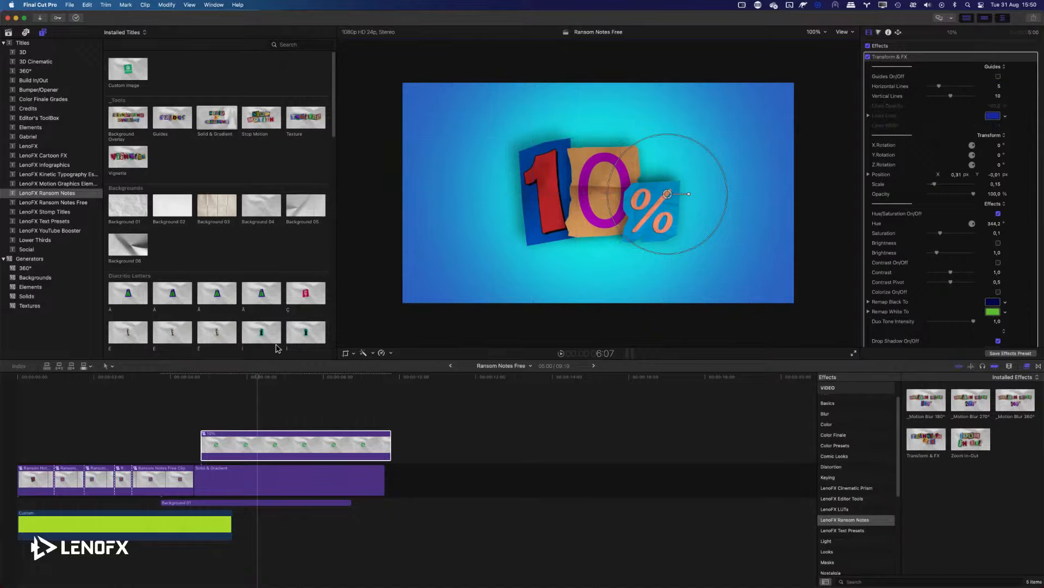
key("space")
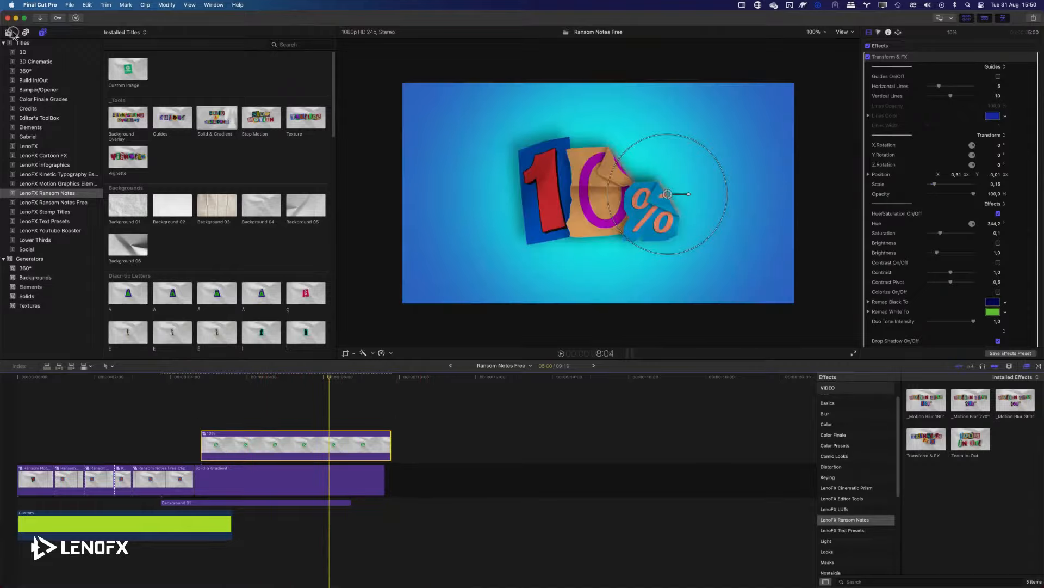
- Append the two clips of women holding cameras from the Media event to the timeline and fit the whole timeline in view
left_click(10, 33)
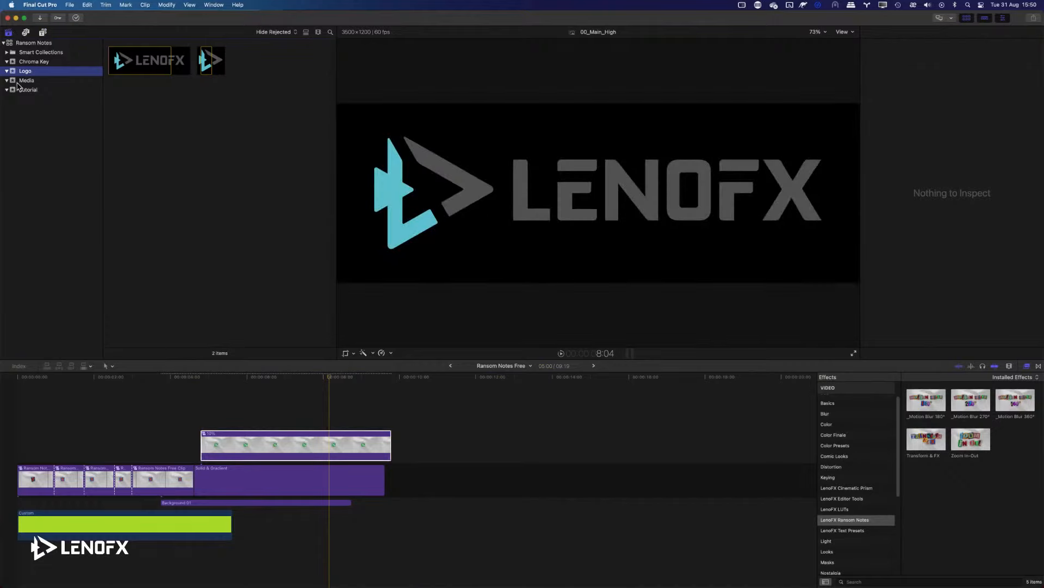
left_click(19, 82)
left_click(192, 207)
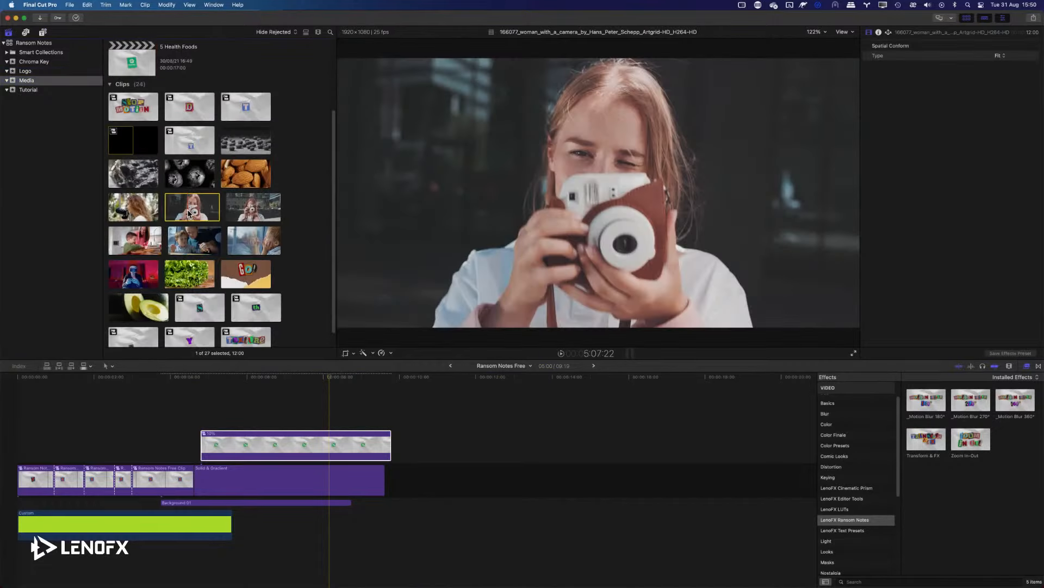
key("e")
left_click(142, 209)
key("shift+z")
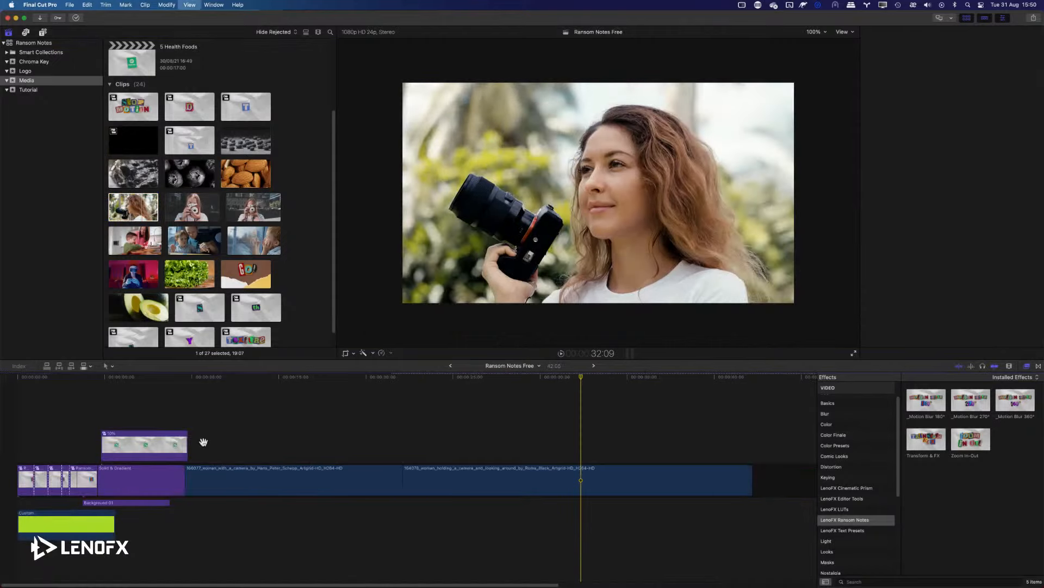
- Try moving the 10% title over the first woman-with-a-camera clip, and undo the move
left_click_drag(178, 441, 265, 437)
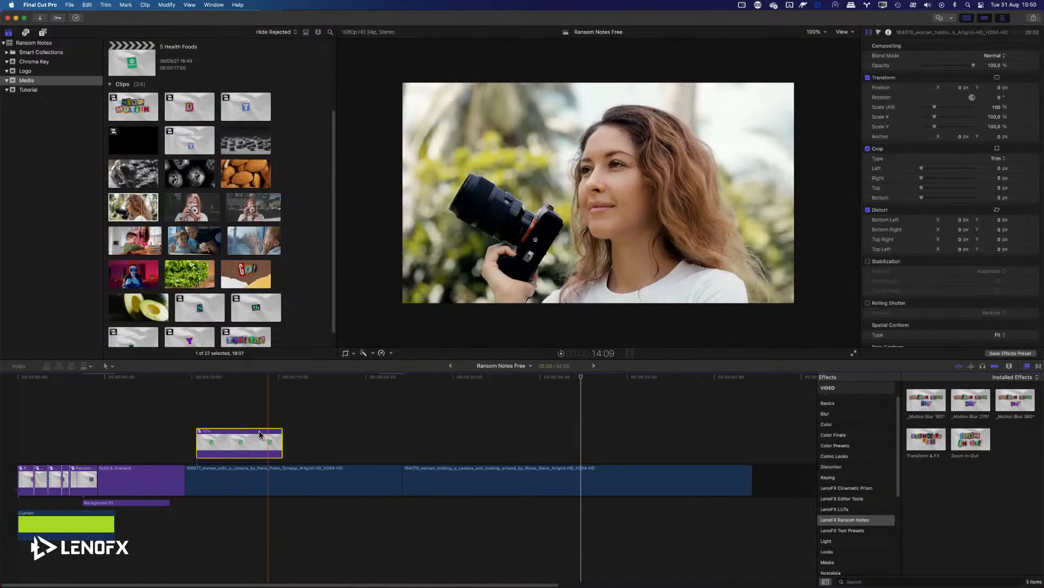
key("super+z")
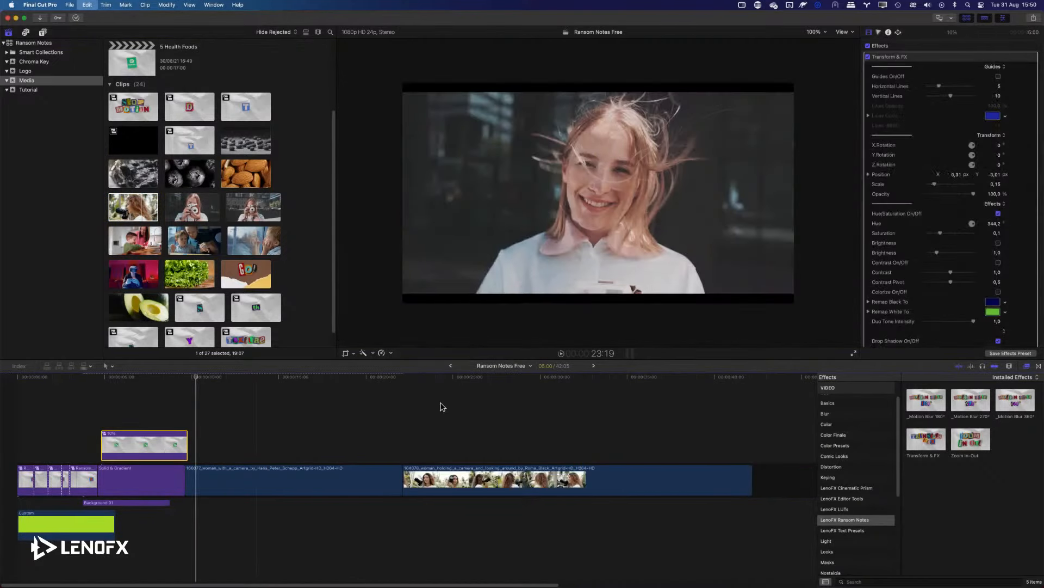
- Combine the 10% title and its Solid & Gradient background into one compound clip
left_click(466, 427)
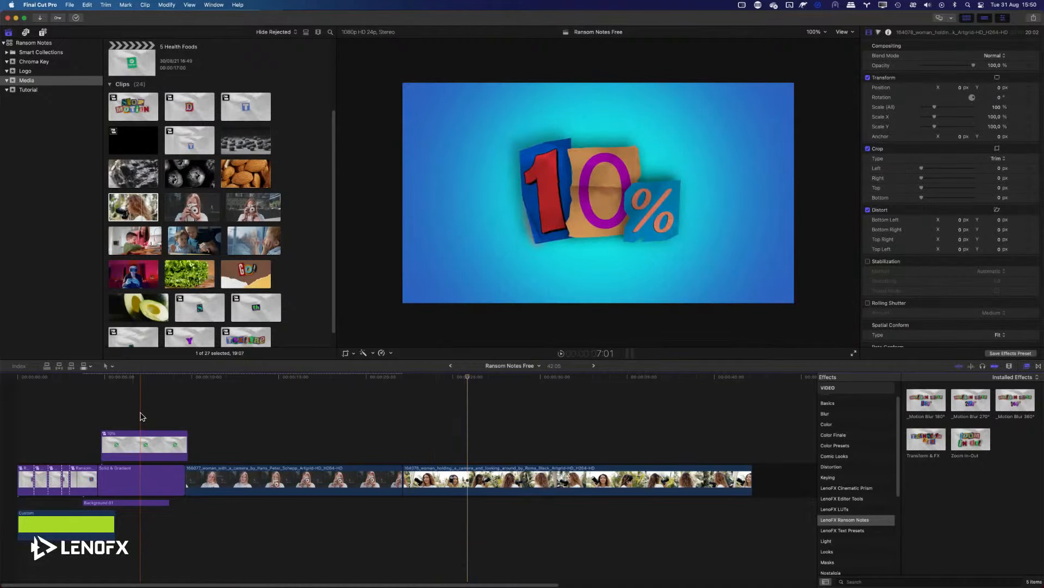
left_click_drag(136, 413, 133, 485)
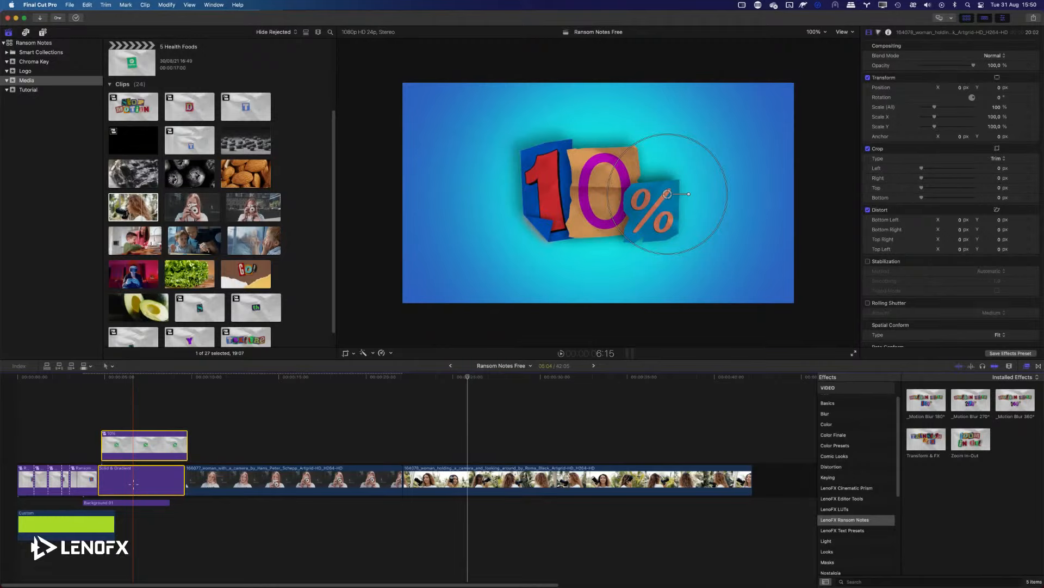
key("alt+g")
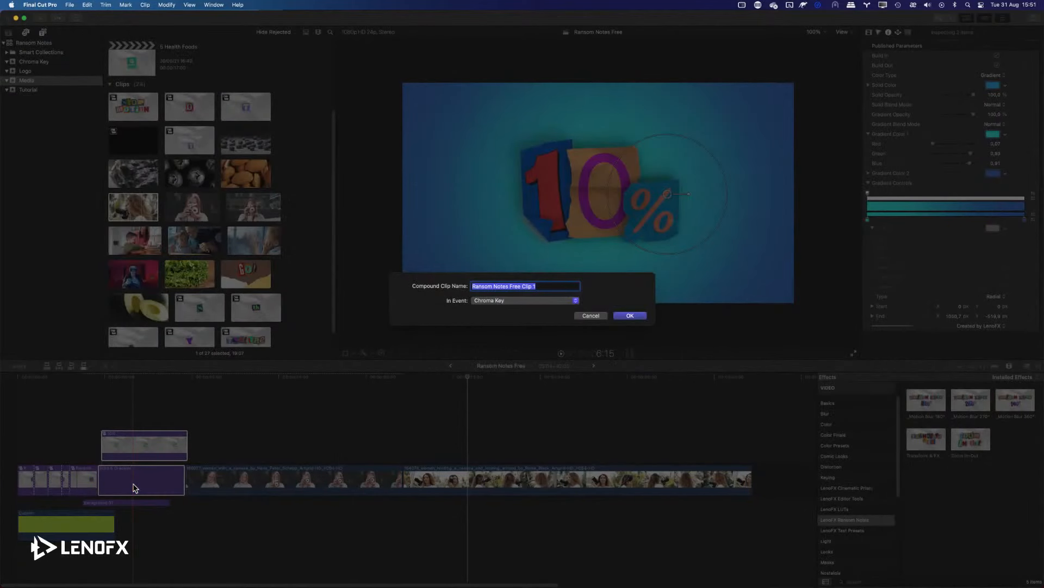
key("Return")
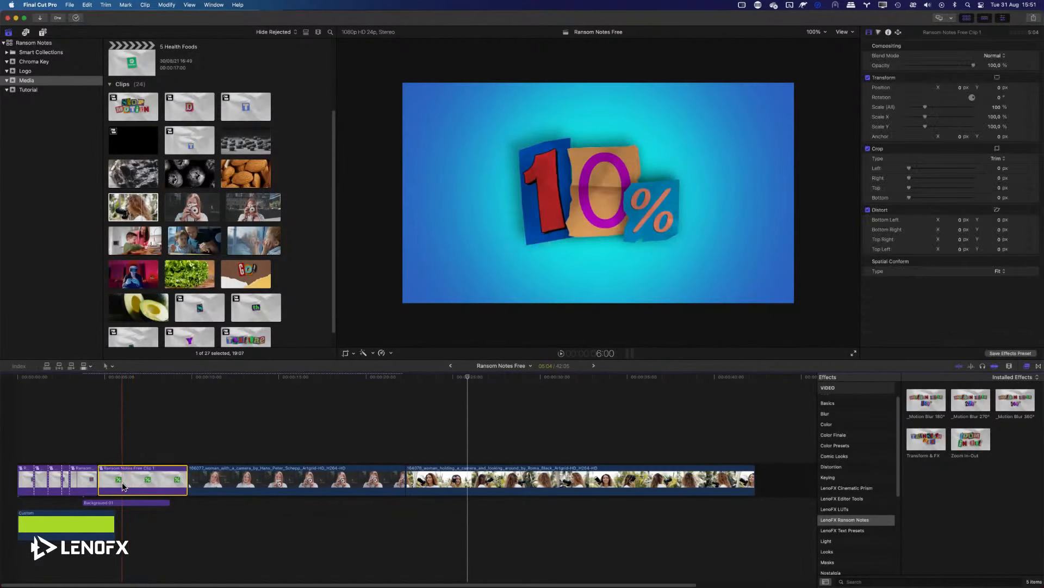
- Move the 10% compound clip above the footage, over the cut between the two camera-women clips, and play it
left_click_drag(122, 482, 314, 451)
key("space")
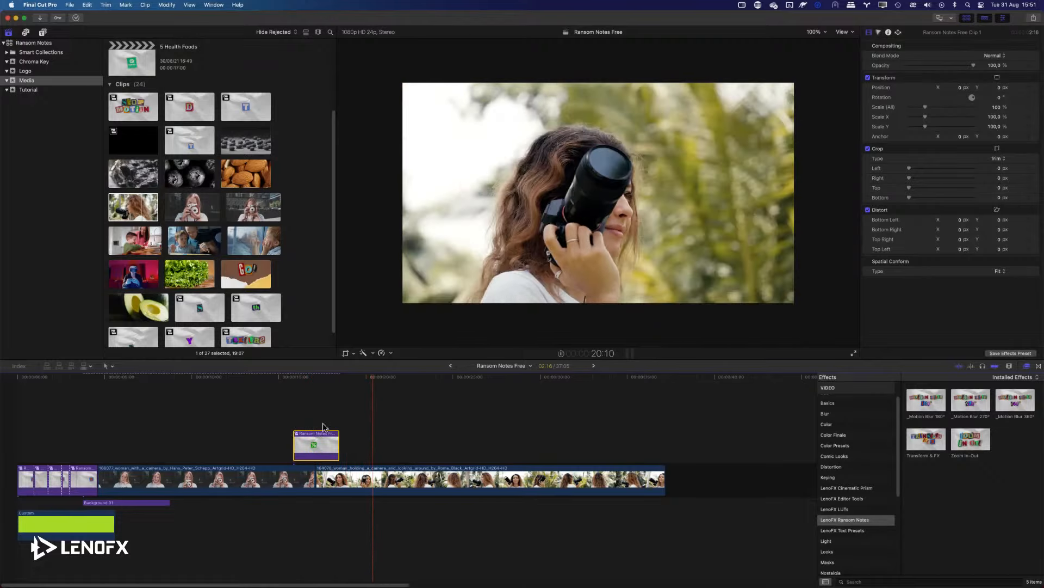
key("space")
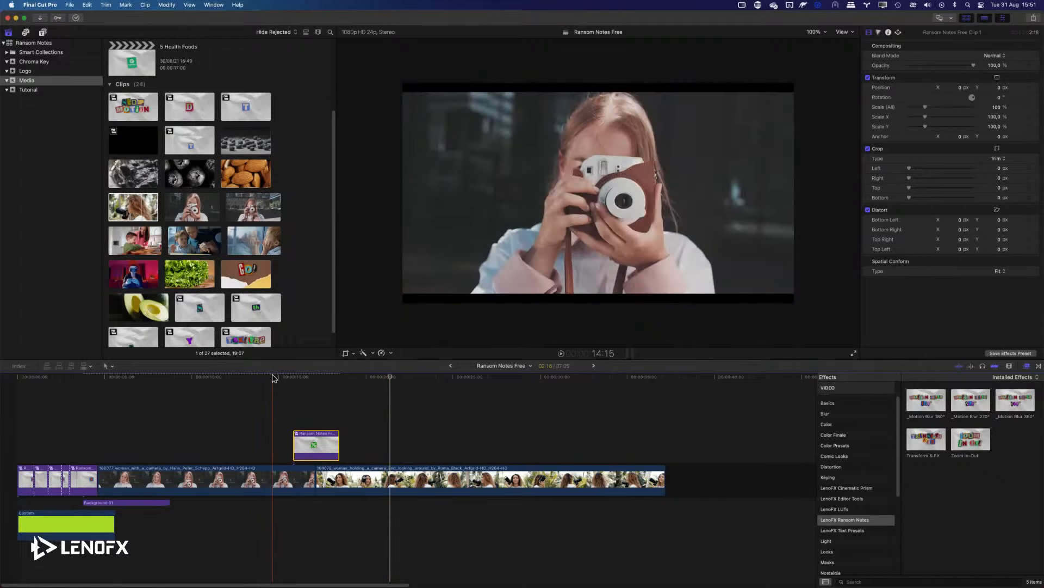
left_click(271, 376)
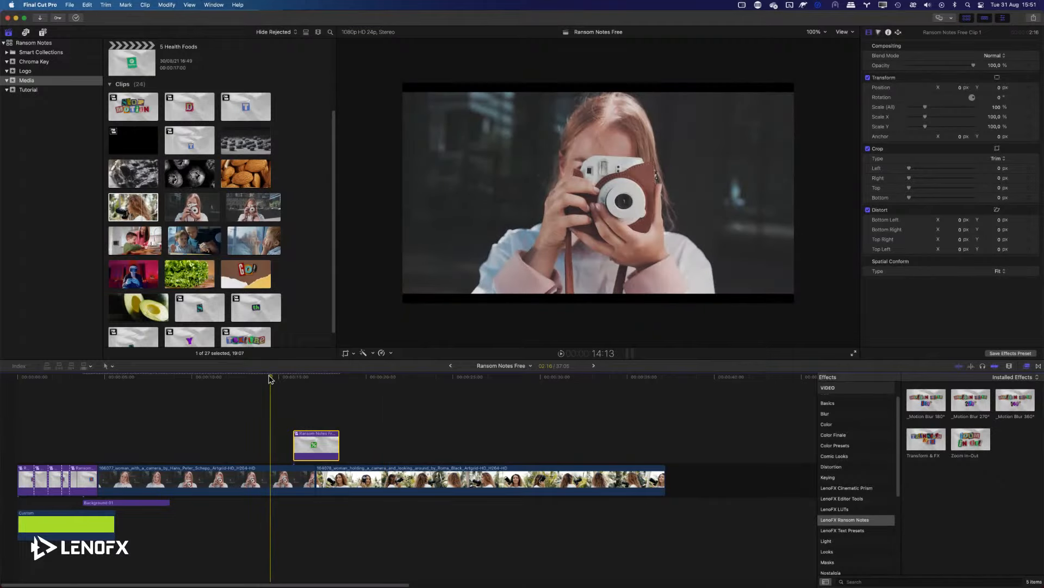
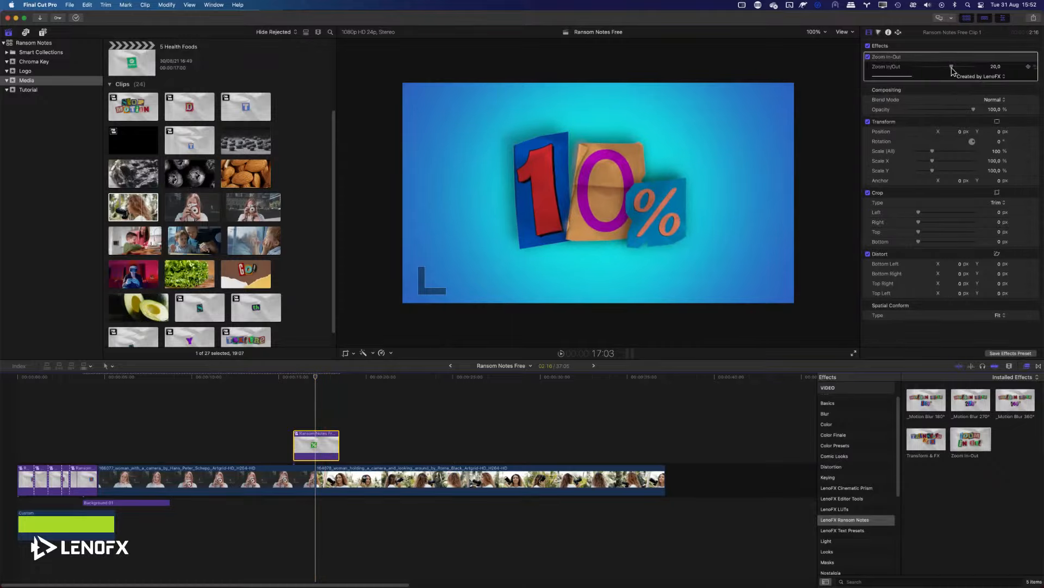
- Extend the 10% compound clip to its full length, set its Zoom In/Out value to -100, and play it
key("/")
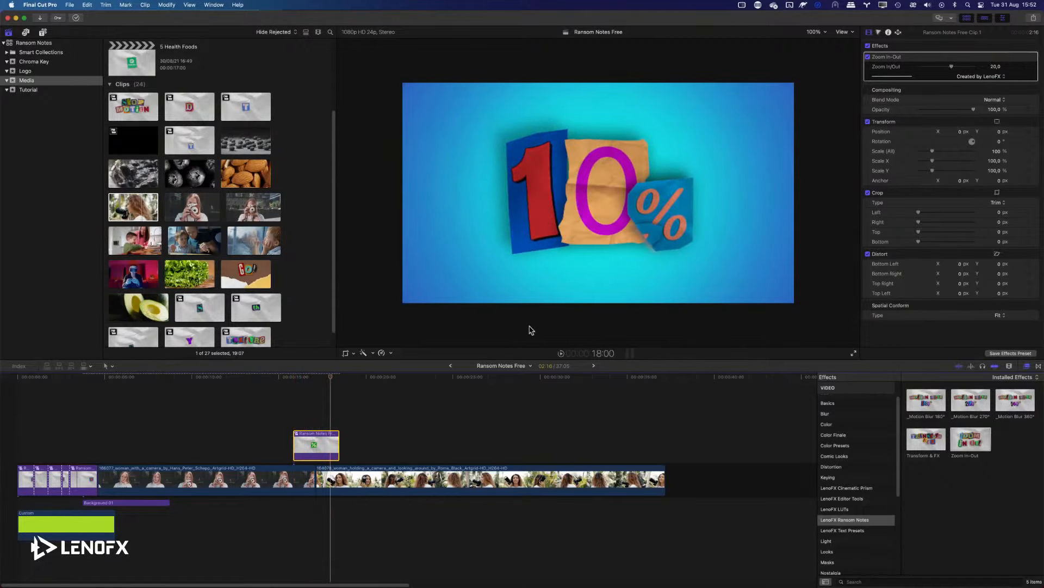
left_click_drag(339, 445, 425, 434)
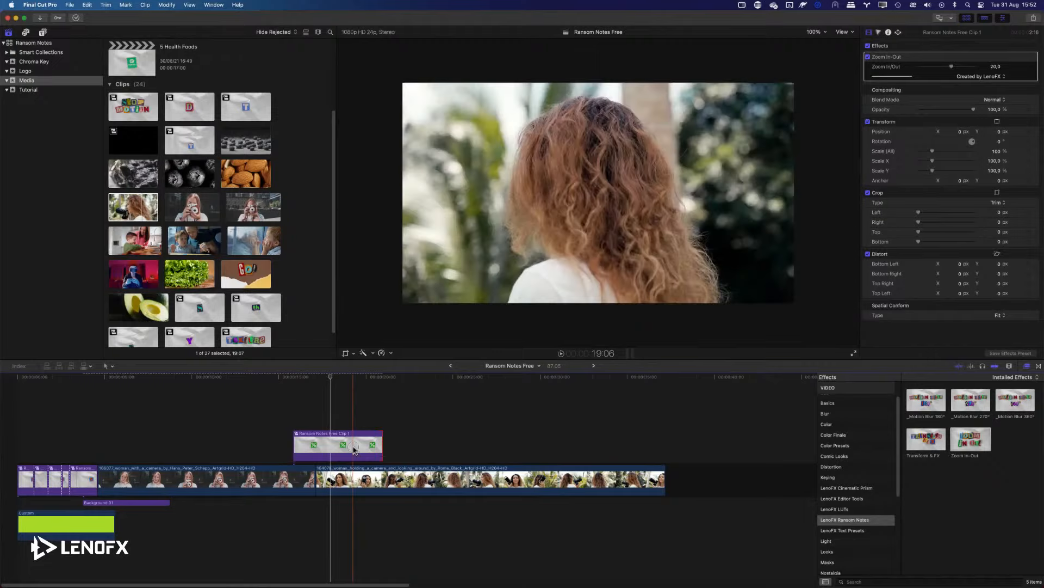
left_click(304, 445)
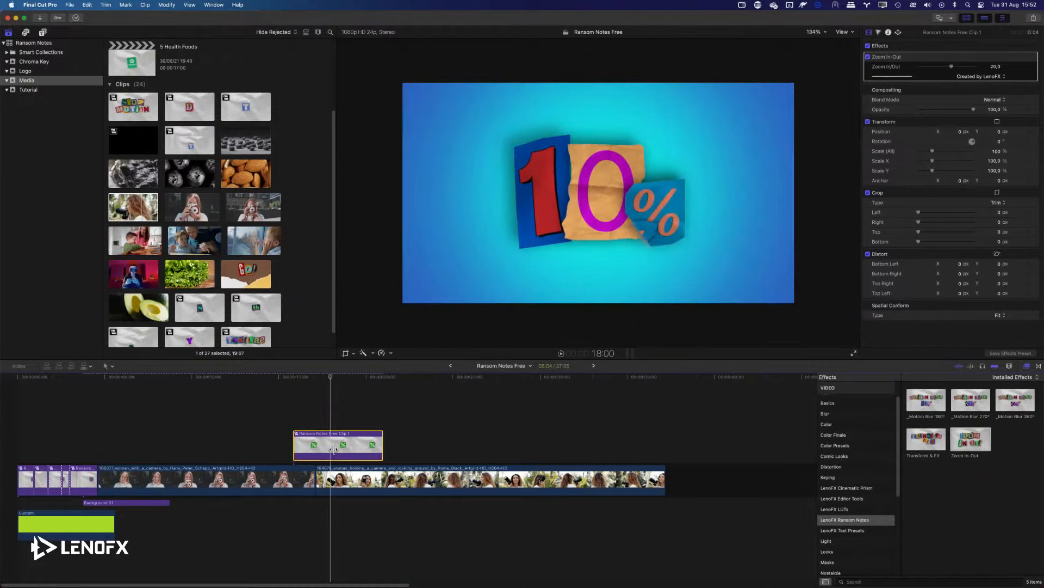
left_click_drag(951, 66, 890, 67)
key("space")
key("/")
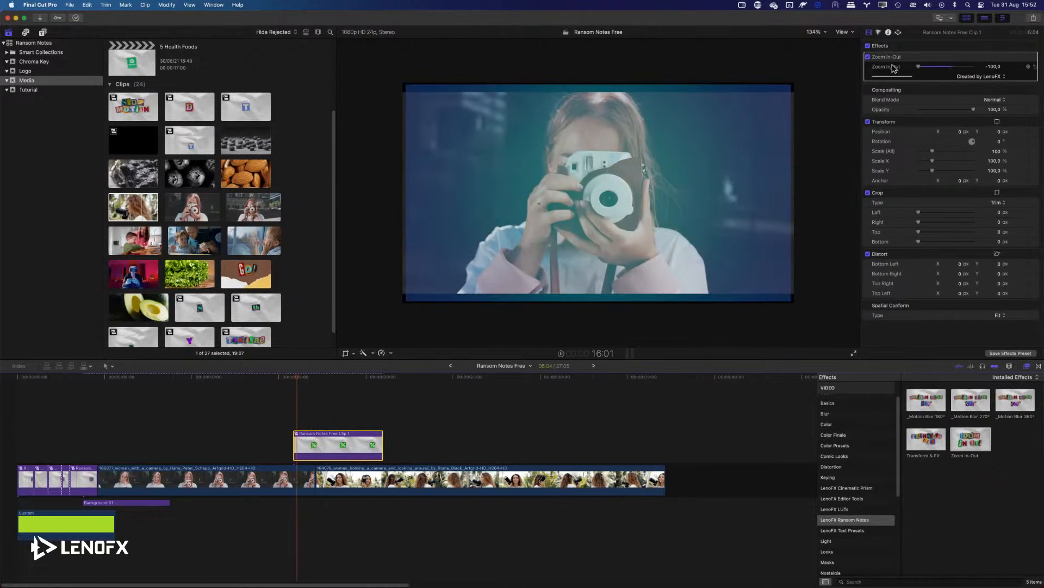
- Try another Zoom In/Out strength on the 10% compound clip, and delete the Zoom In-Out effect
left_click(327, 443)
key("super+z")
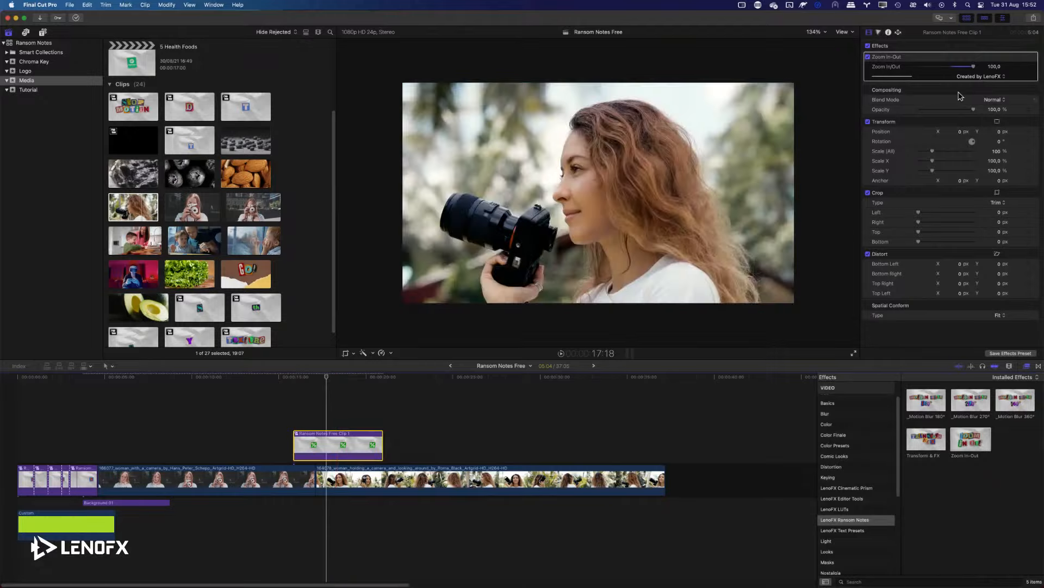
left_click_drag(974, 67, 947, 68)
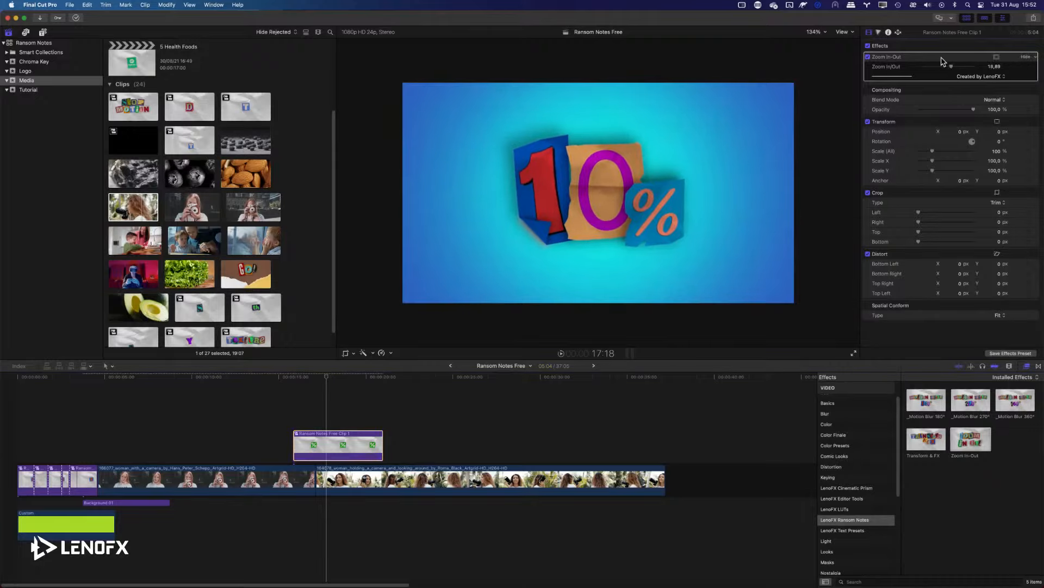
key("Delete")
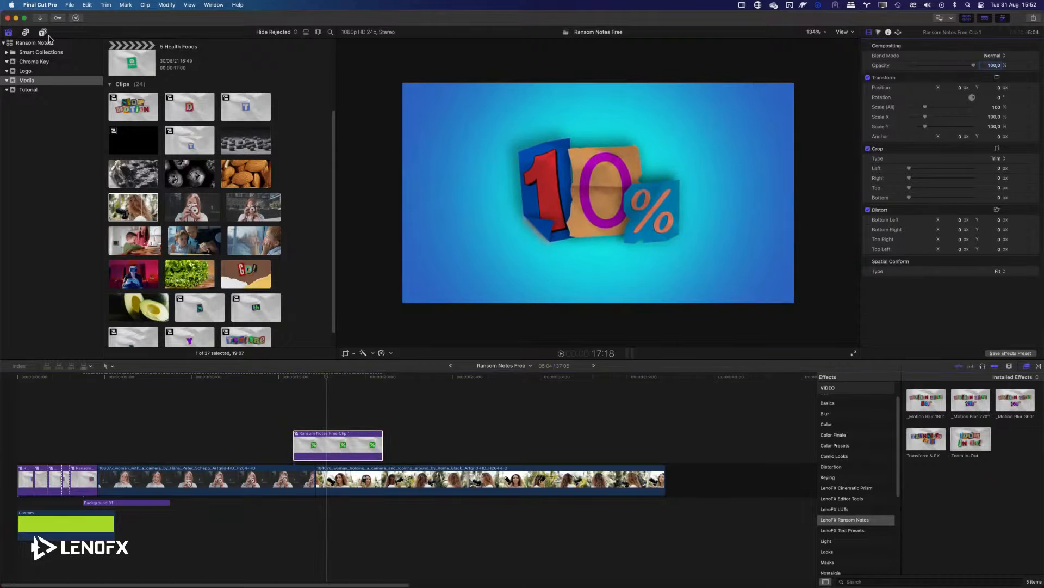
- Move the 10% compound clip over the second woman's footage, add the Ransom Notes Guides title above it, and play it
left_click(43, 32)
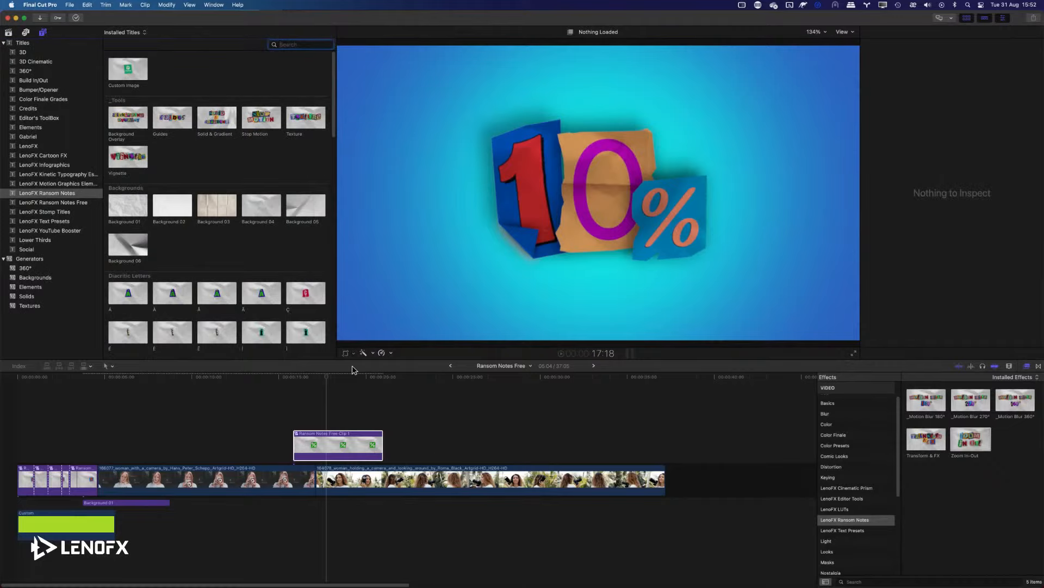
left_click(352, 445)
left_click_drag(352, 445, 414, 445)
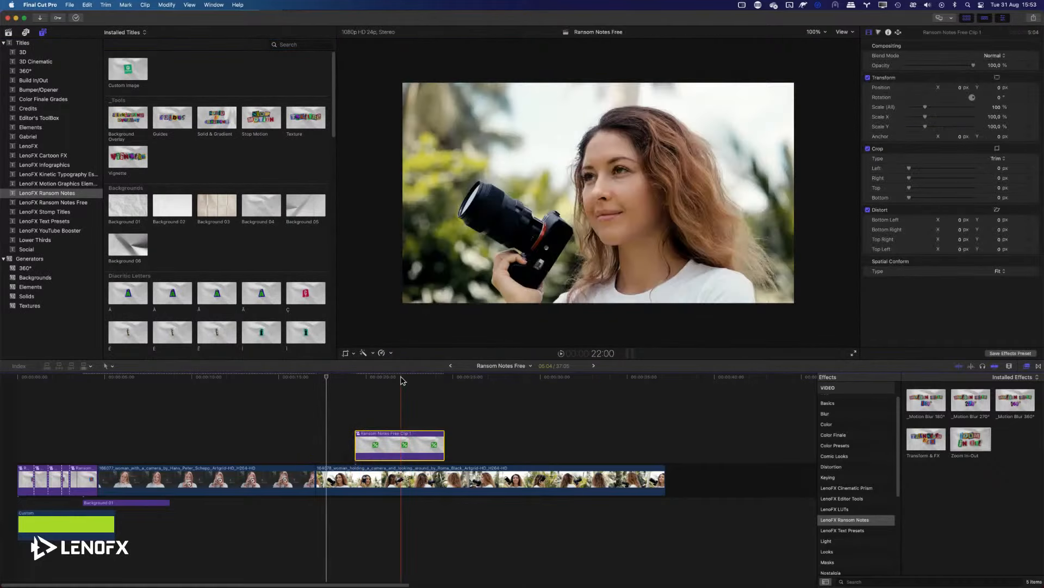
left_click(402, 379)
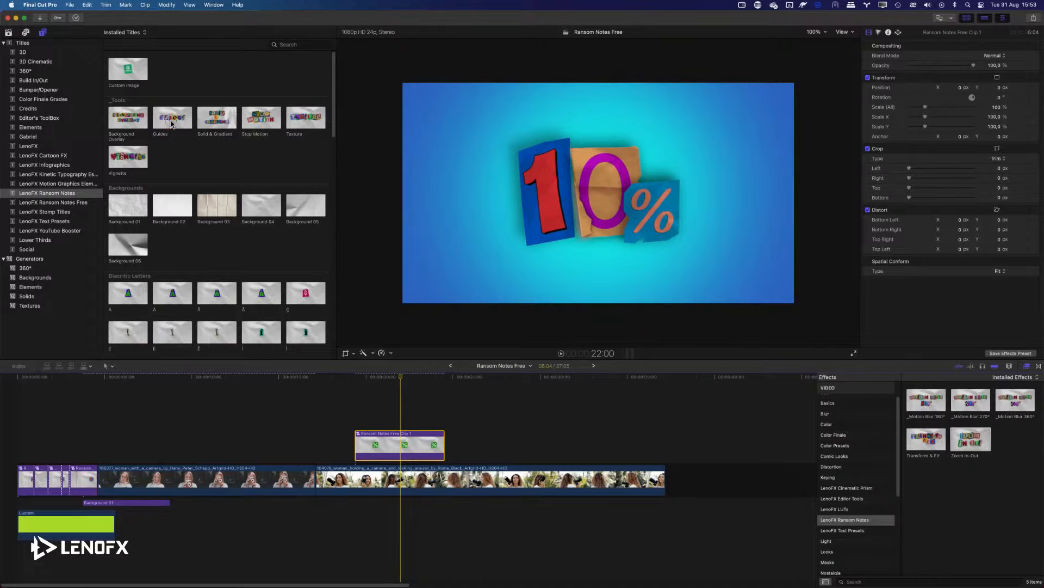
left_click_drag(173, 117, 375, 422)
left_click(337, 378)
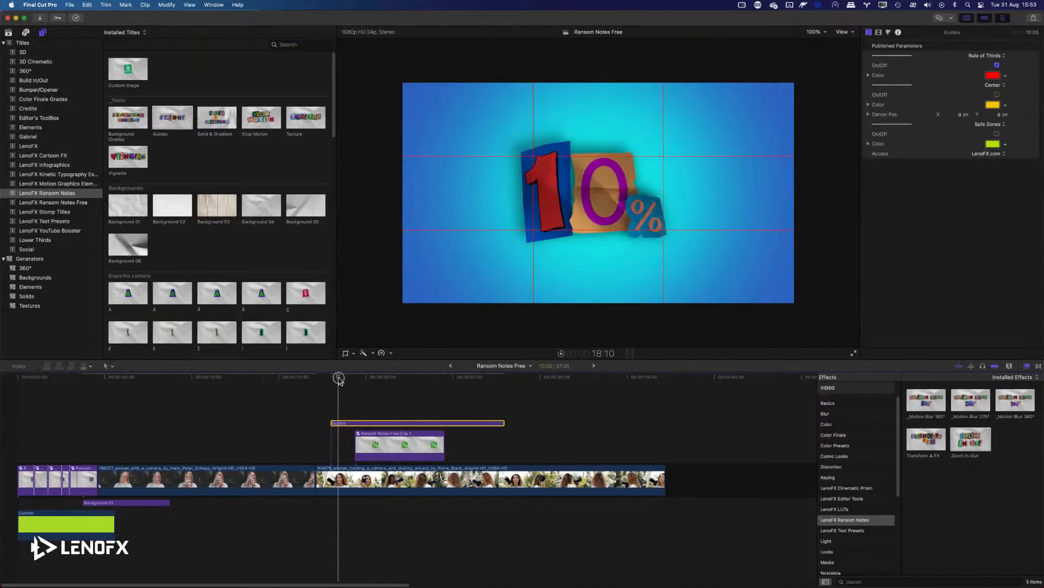
key("space")
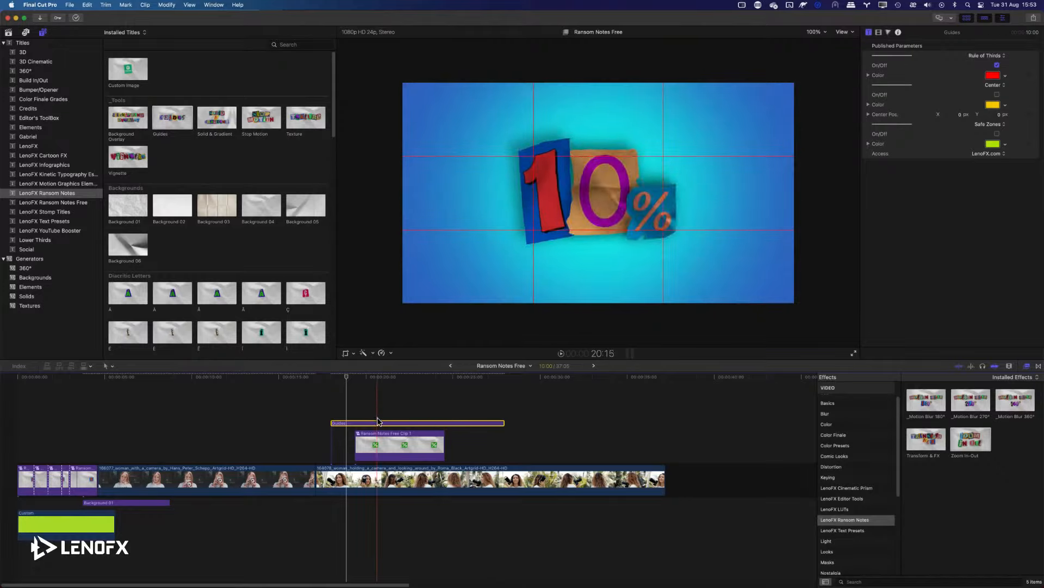
- Try shifting the 10% compound clip horizontally with its Transform position, and undo the move
left_click(399, 436)
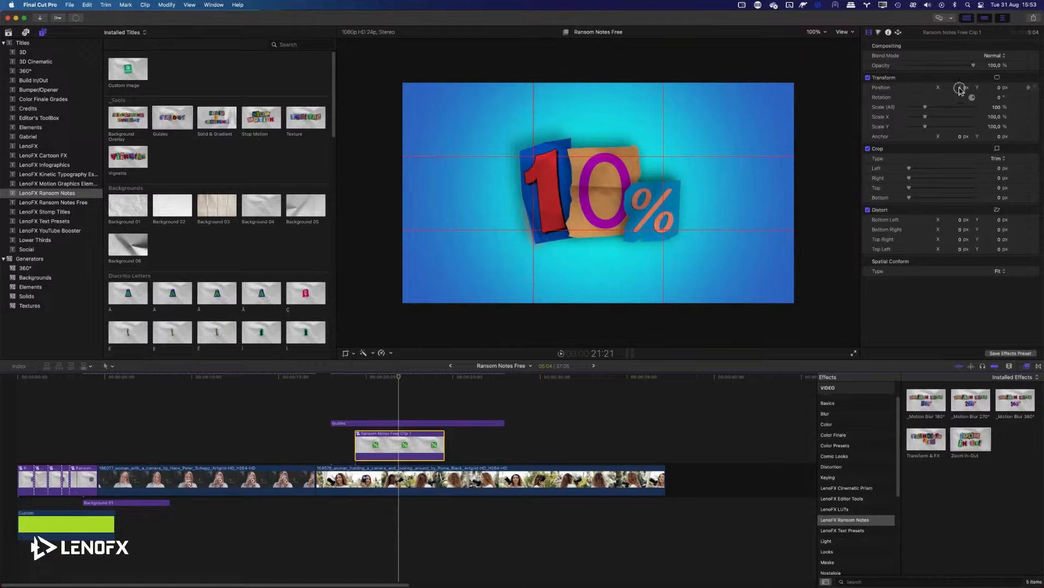
left_click_drag(960, 88, 958, 89)
key("super+z")
double_click(403, 456)
key("super+a")
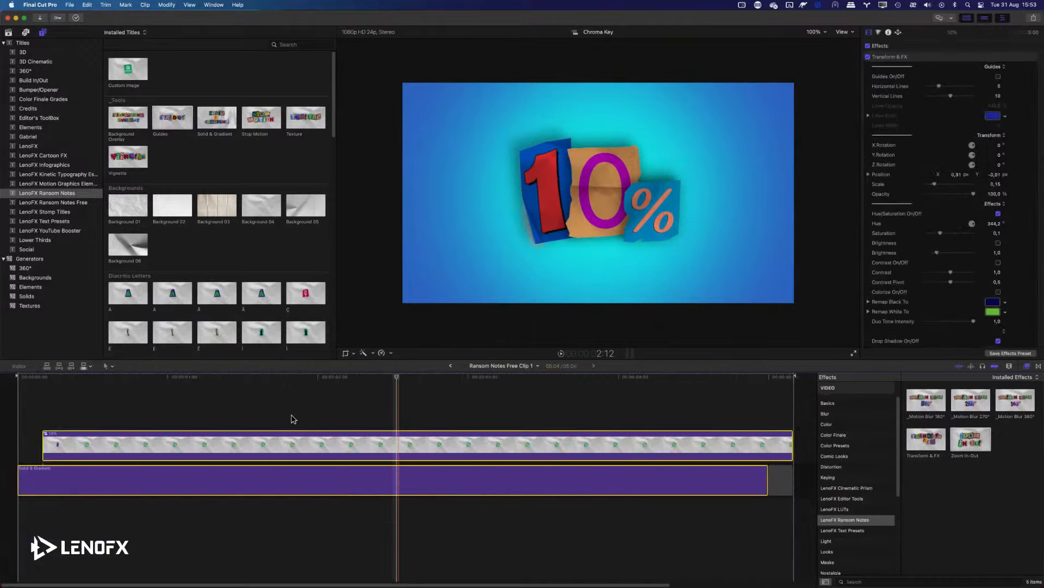
key("Delete")
key("super+z")
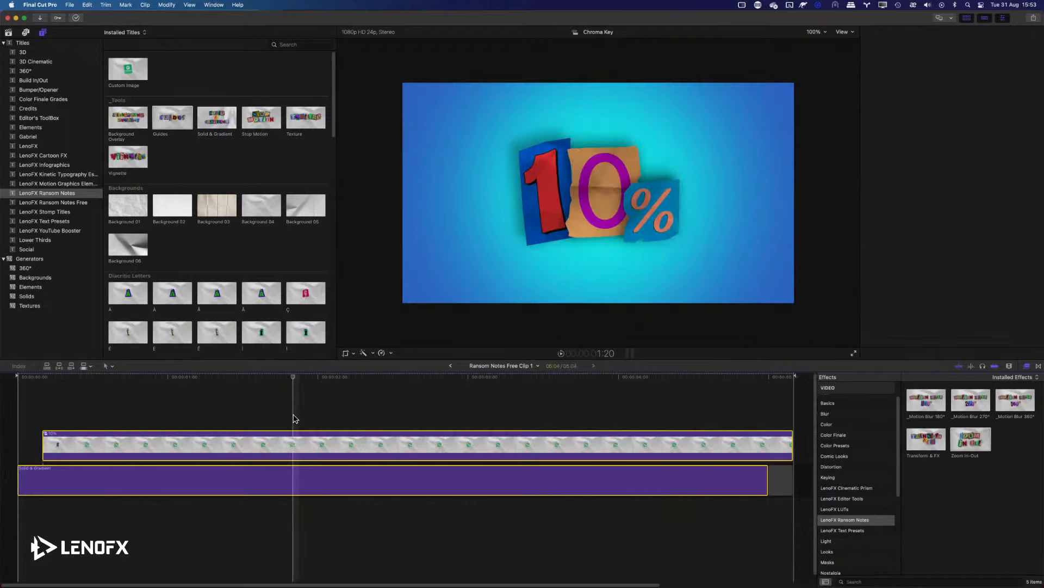
key("super+bracketleft")
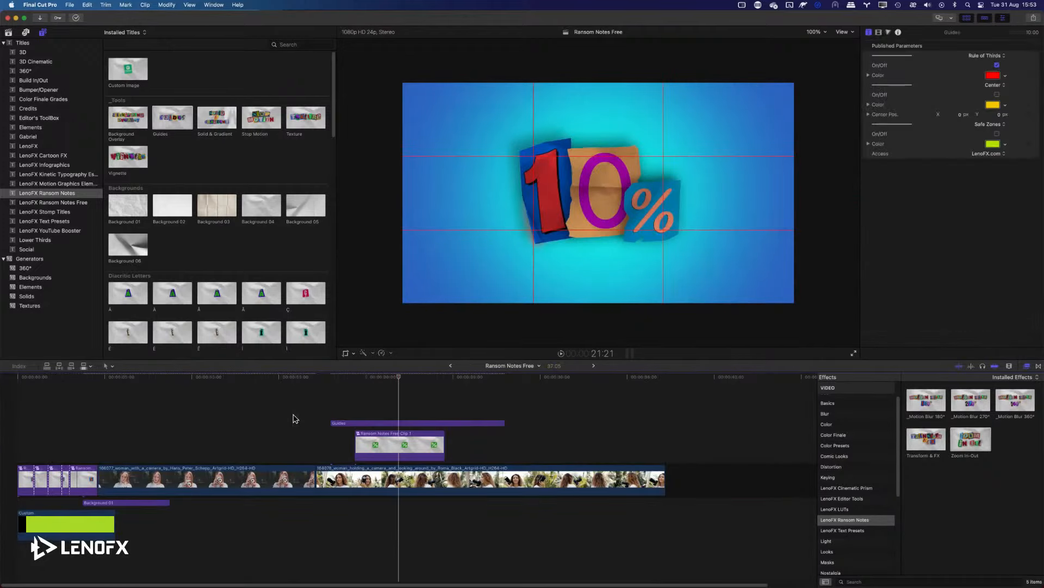
- Break the 10% compound clip apart and shift the title left by setting its Transform & FX X position to 0,06 px
left_click(401, 447)
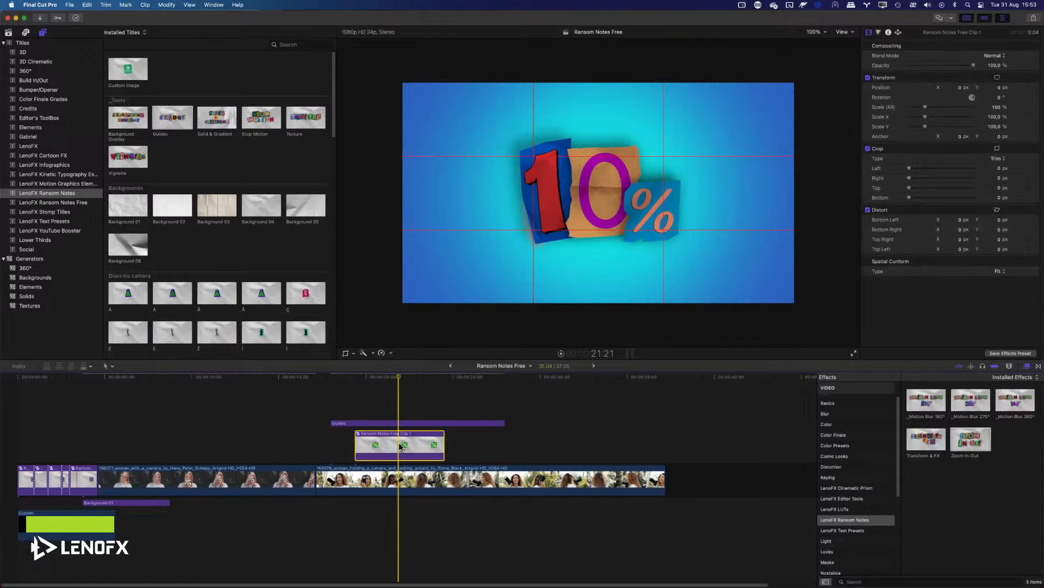
key("super+shift+g")
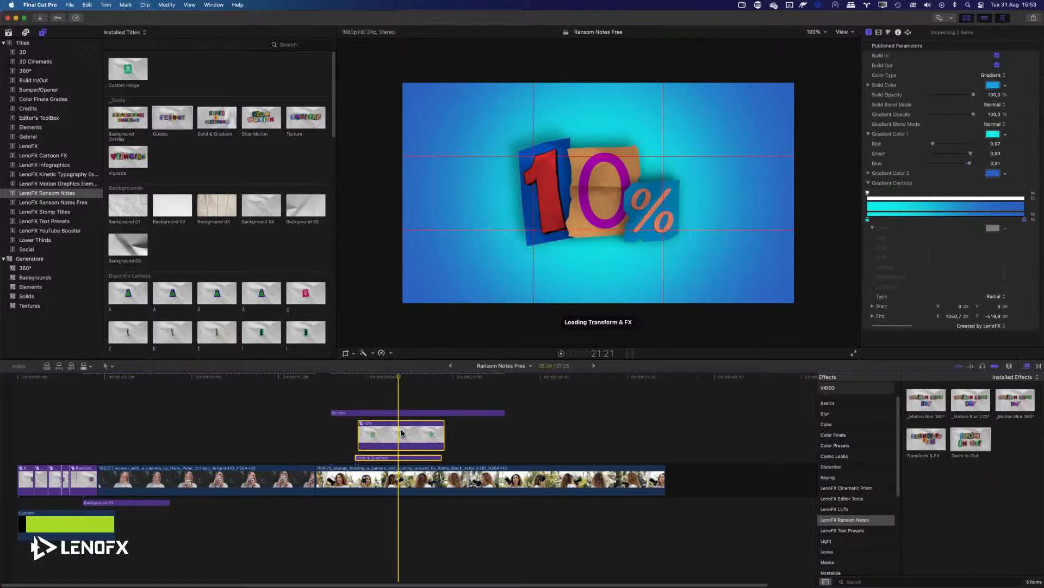
left_click(397, 412)
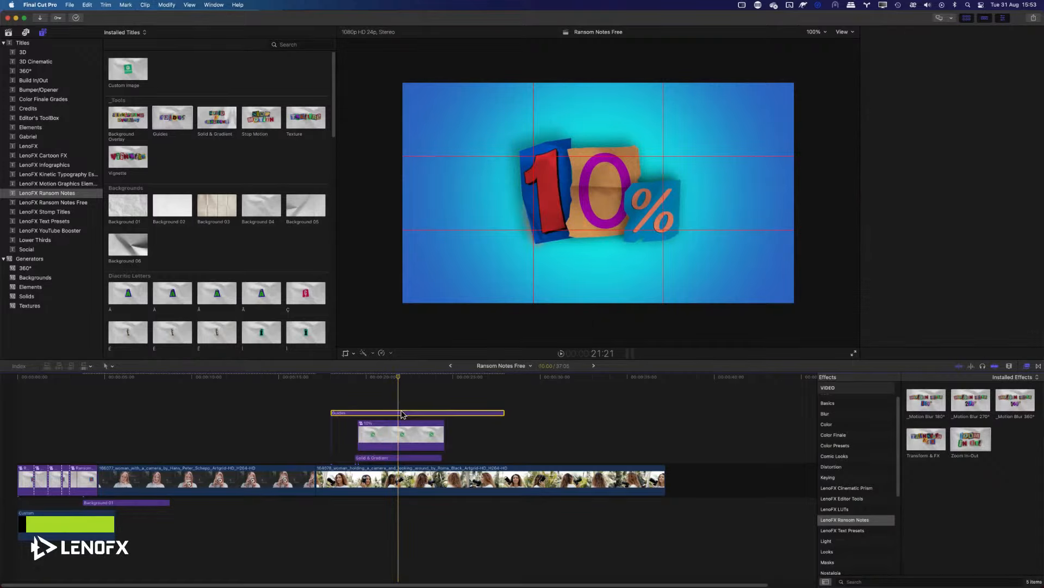
left_click(397, 445)
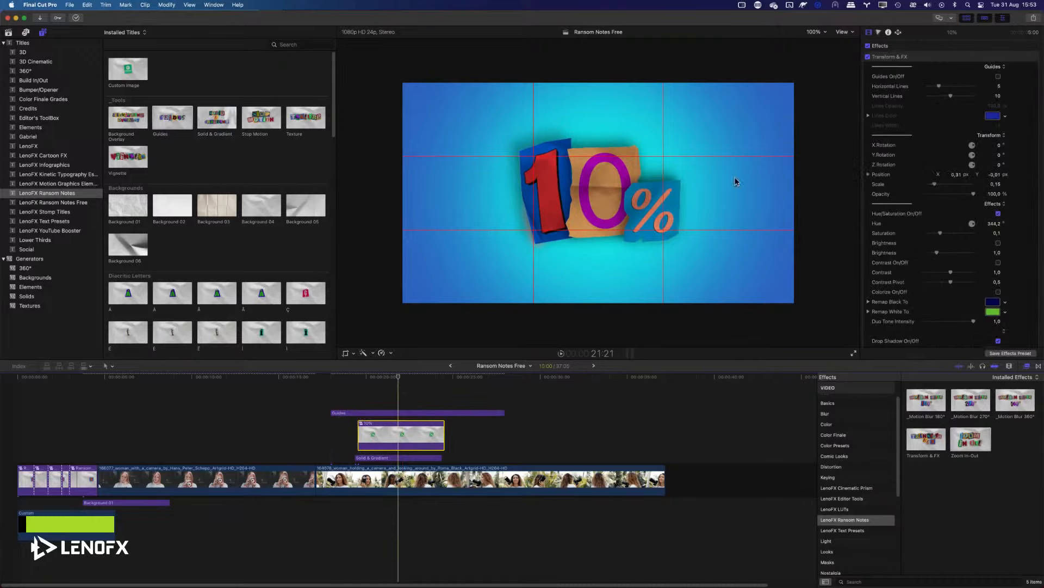
left_click_drag(956, 177, 958, 175)
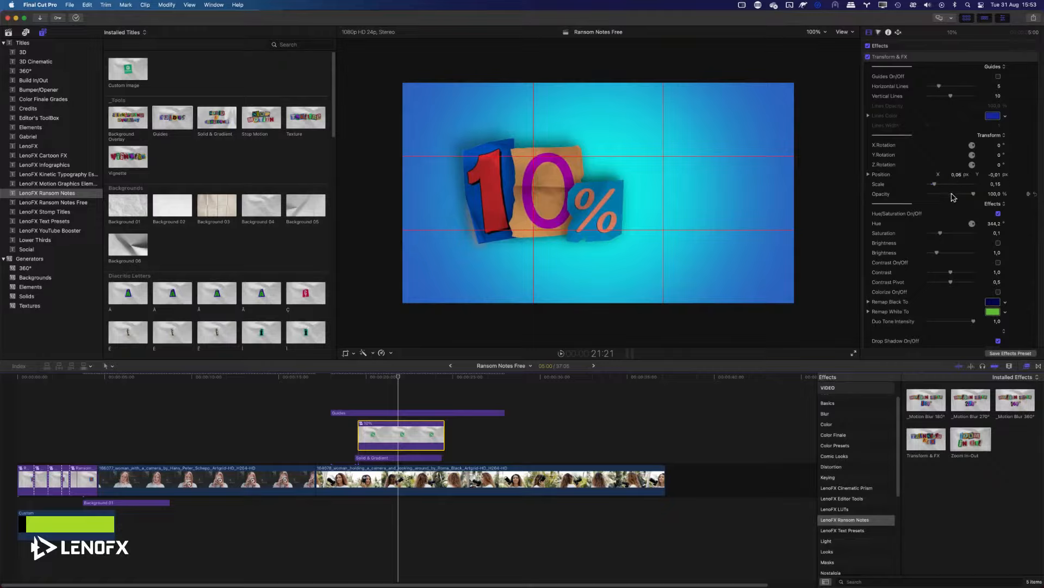
- Remove the Guides title from the timeline and add the Texture title above the 10% title, starting with the gradient
left_click(399, 413)
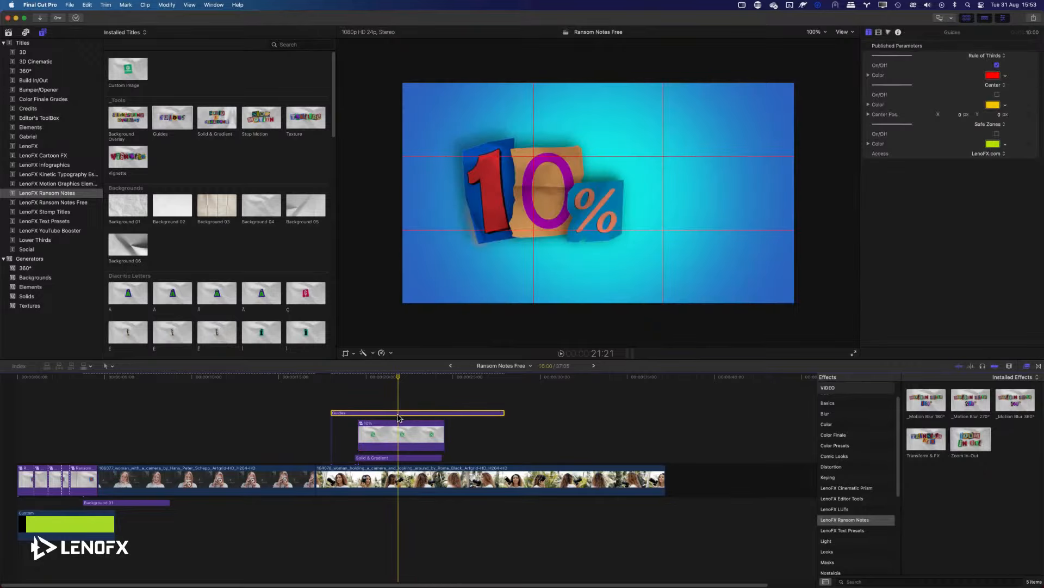
key("v")
left_click(395, 417)
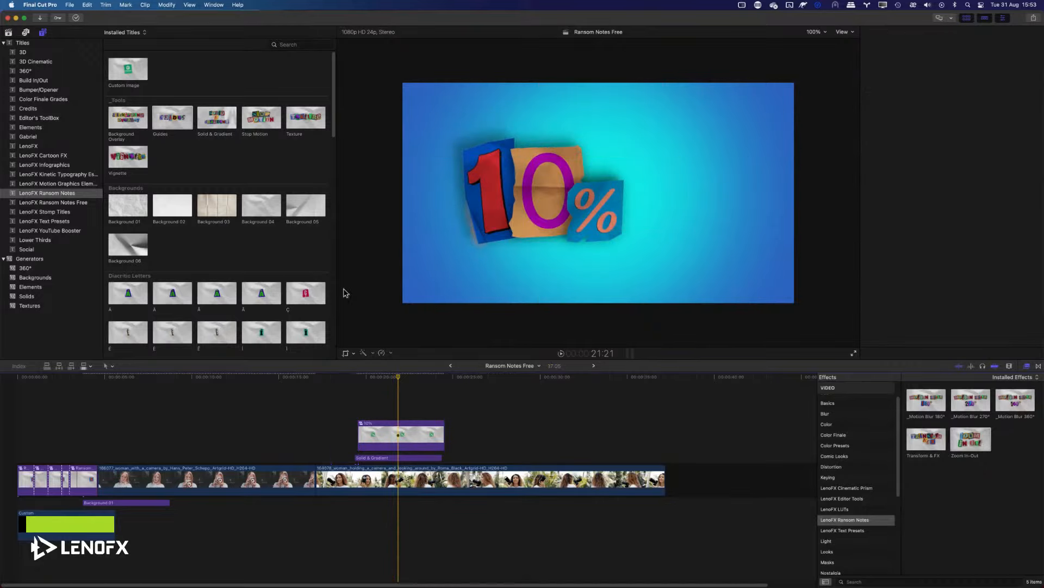
left_click(303, 120)
left_click_drag(303, 120, 357, 380)
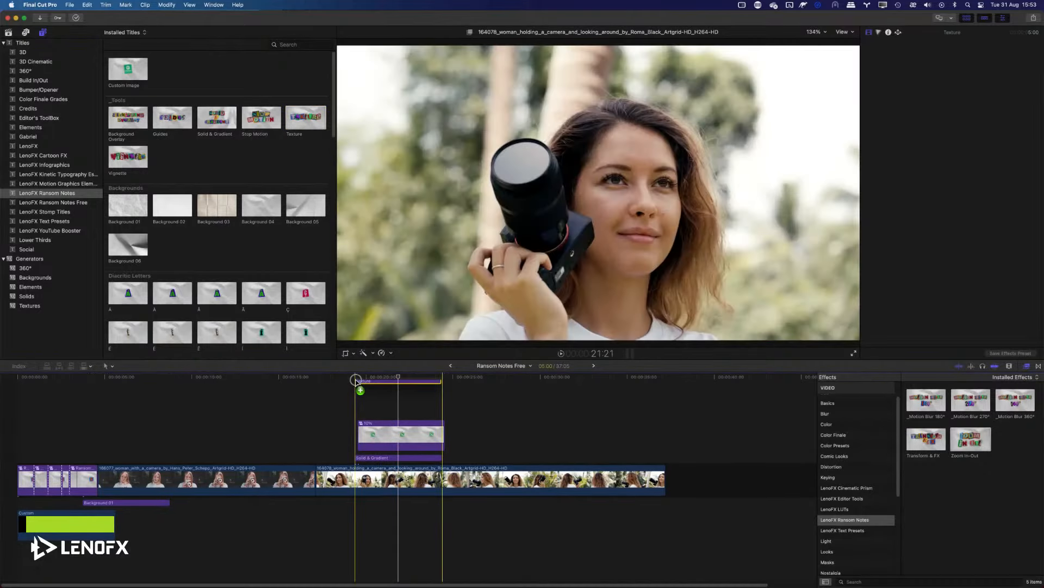
- Group the repositioned 10% title and its Solid & Gradient background into a new compound clip beneath the Texture title
left_click(399, 448)
left_click(408, 457, "super")
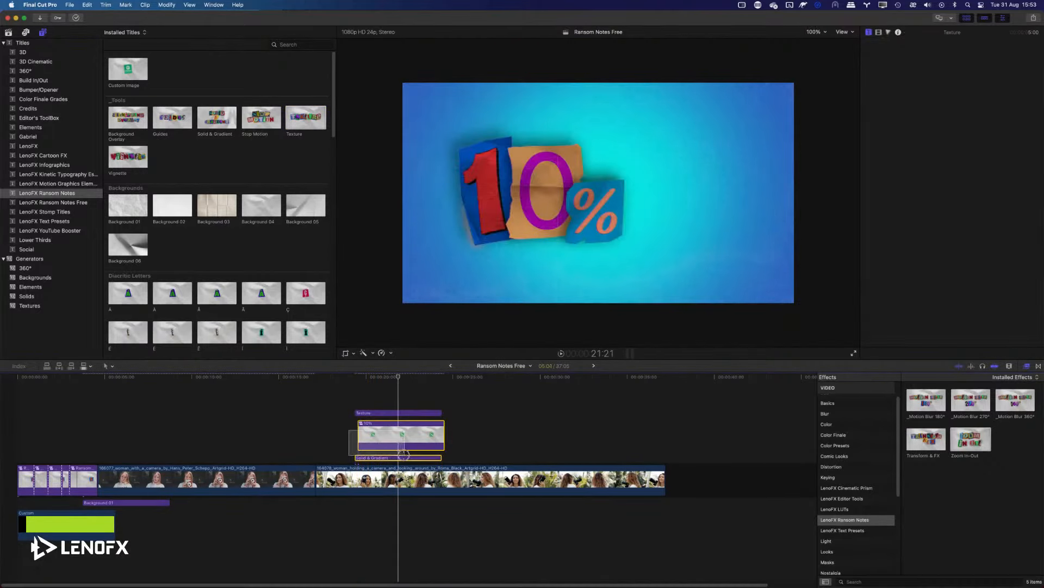
key("alt+g")
key("Return")
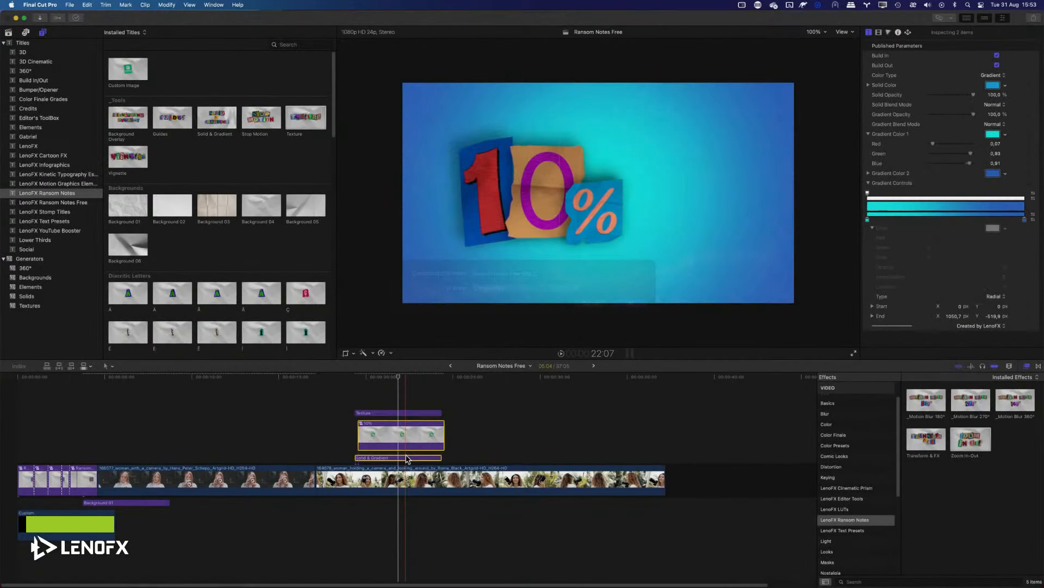
key("super+4")
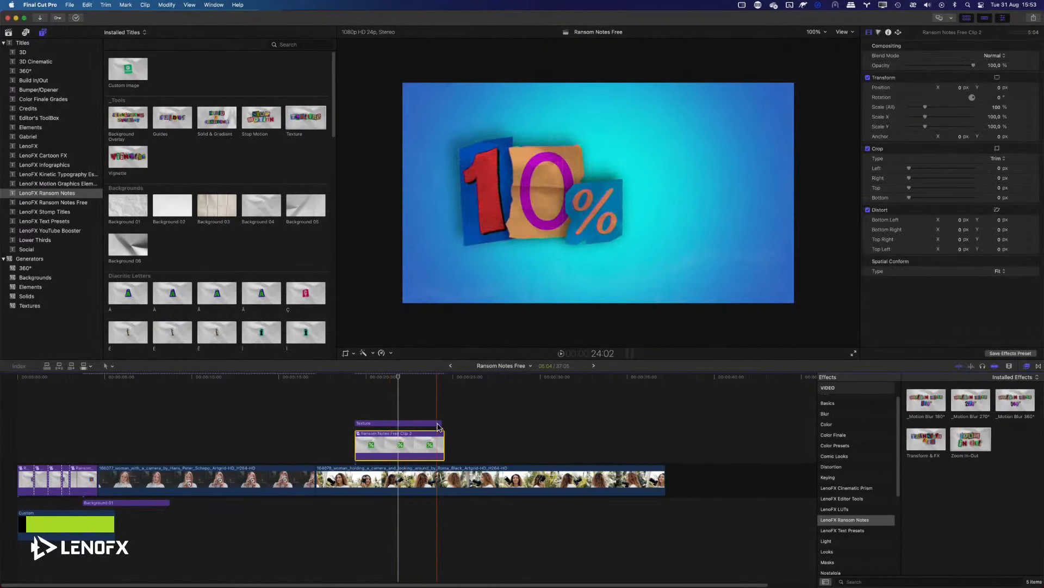
- Extend the Texture title's end to match the compound clip beneath it, and play the section back
left_click_drag(441, 422, 444, 425)
left_click(375, 423)
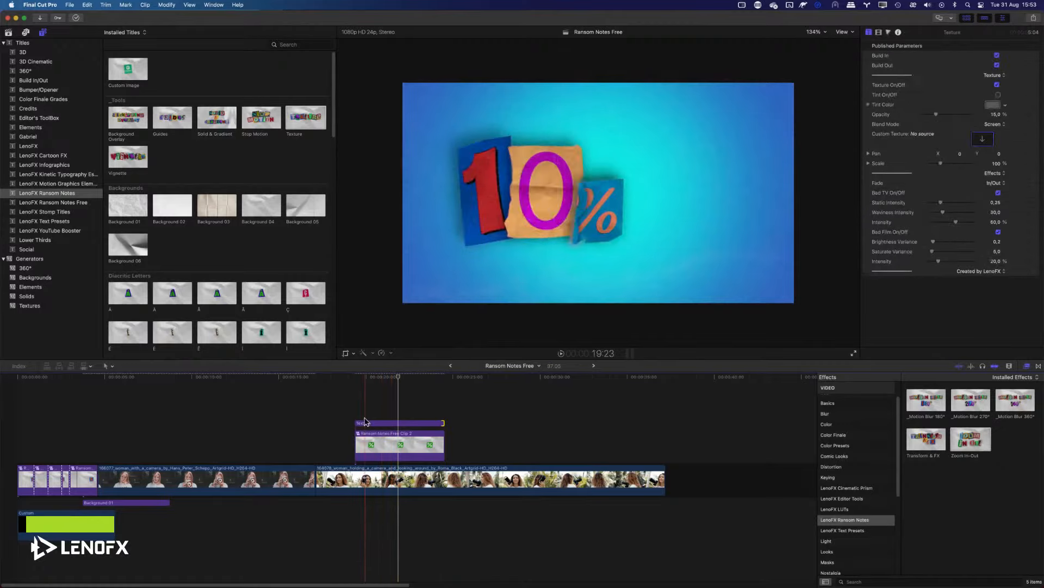
key("space")
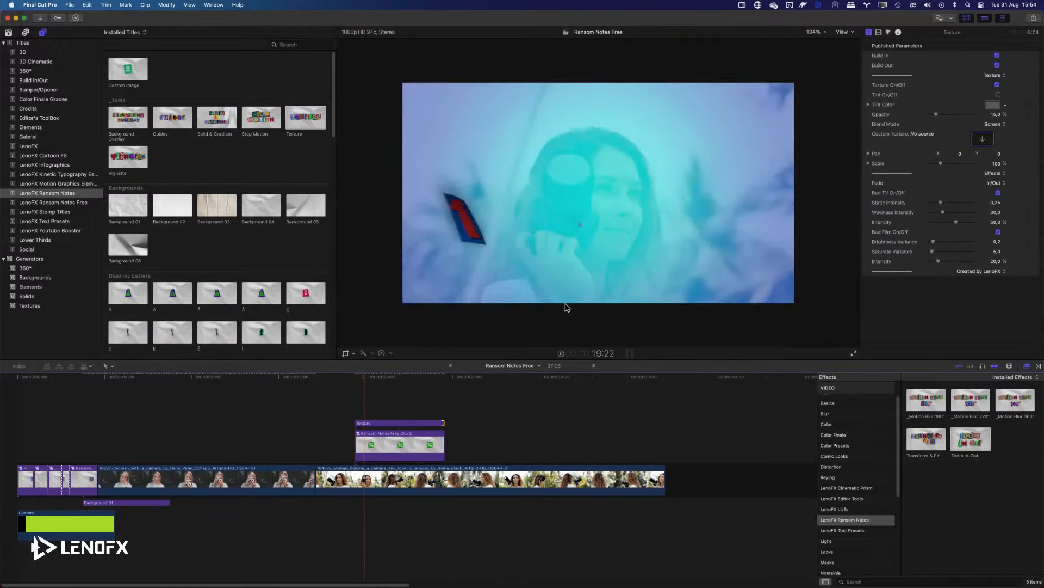
- Enable a yellow tint on the Texture title, raise its opacity to 23,07 %, and set its blend mode to Overlay
left_click(998, 95)
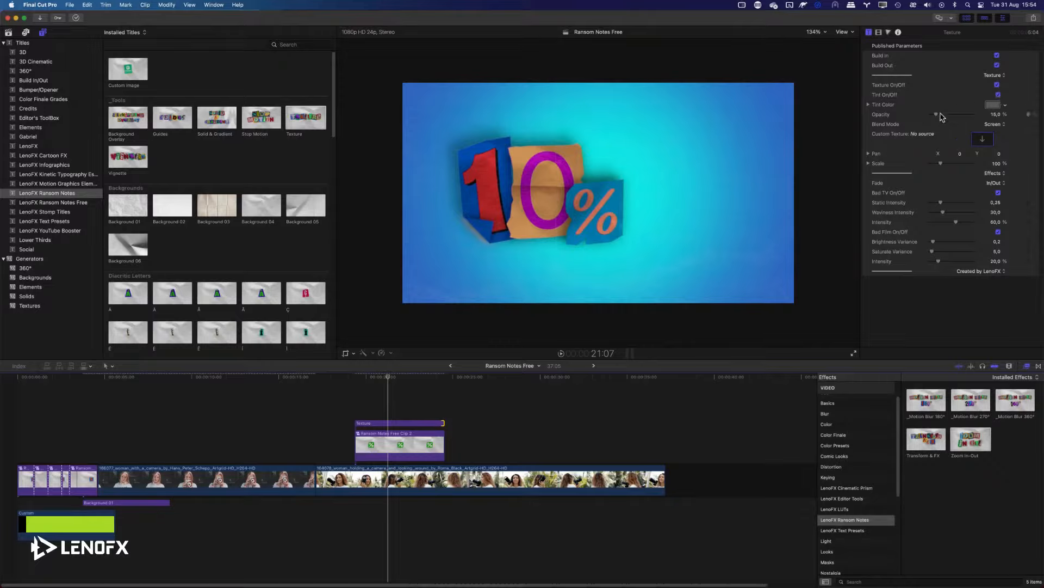
left_click(1006, 107)
left_click(988, 127)
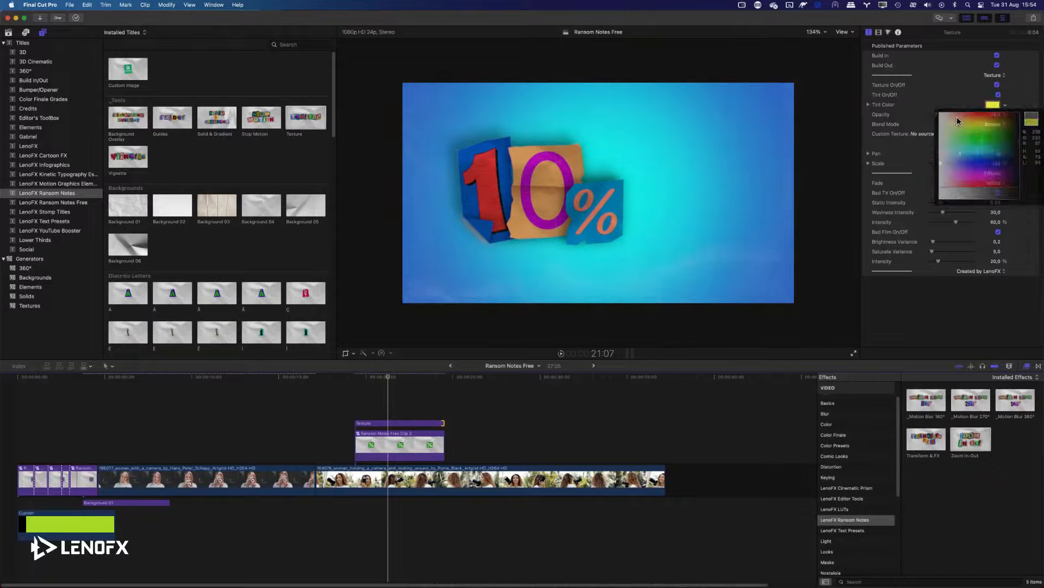
mouse_move(937, 115)
left_mouse_down()
mouse_move(961, 116)
mouse_move(942, 116)
left_mouse_up()
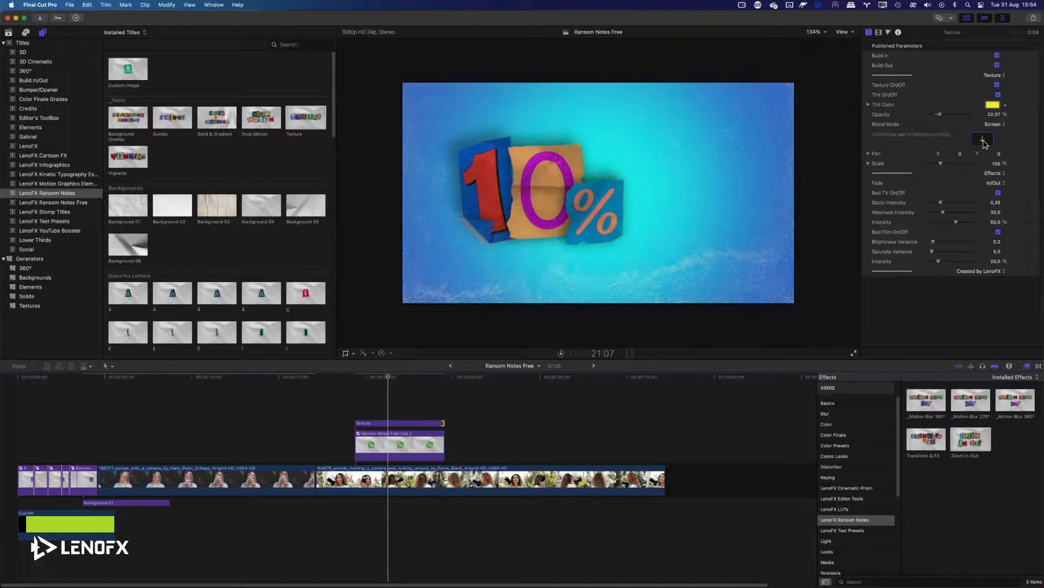
left_click(993, 124)
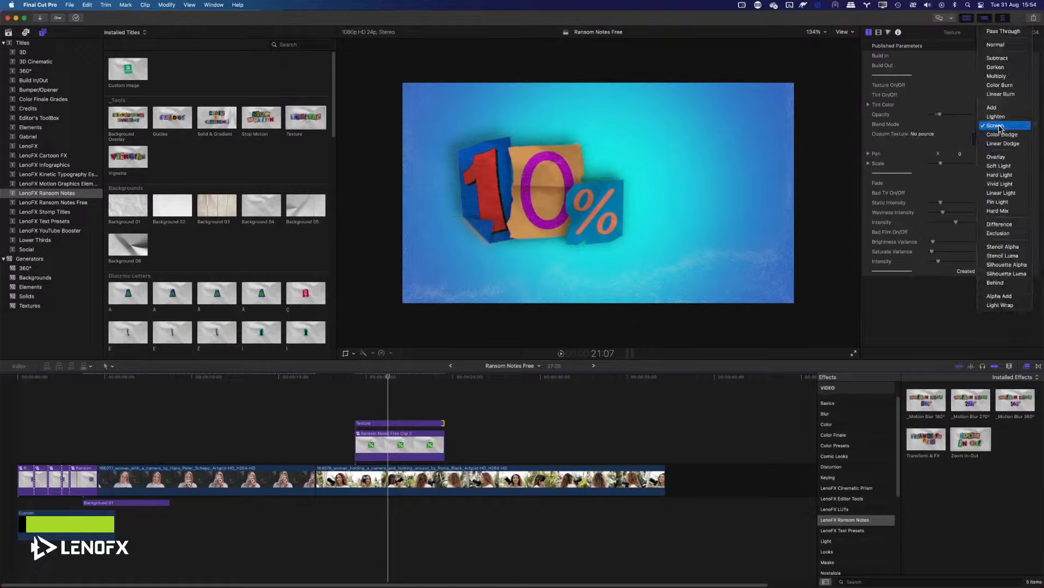
left_click(989, 156)
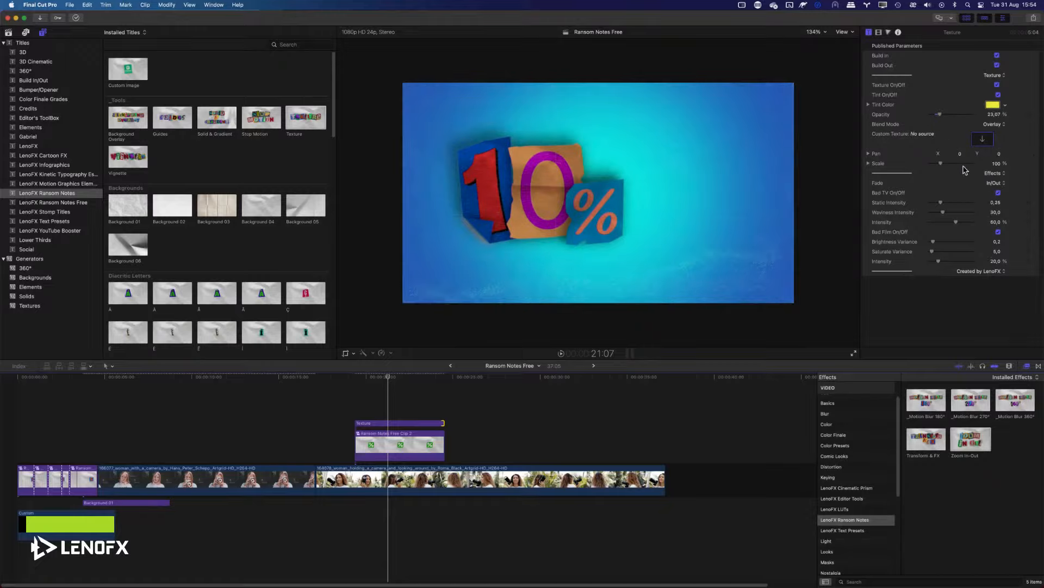
- Keep the Texture title's fade at In/Out, strengthen Bad TV to static 0,5, waviness 45,95 and intensity 78,71 %, and preview the clip
left_click(1004, 183)
left_click(996, 173)
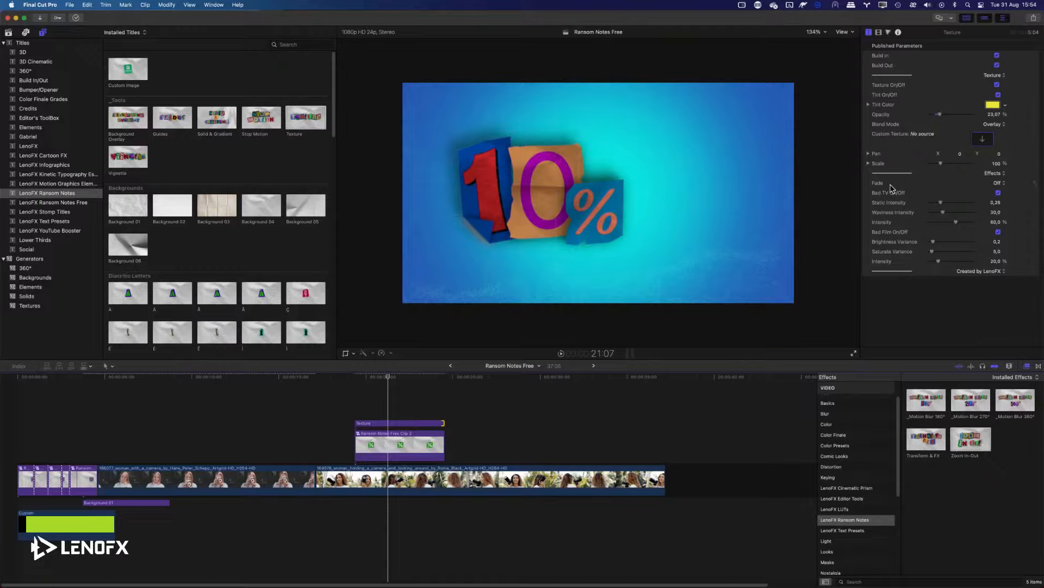
left_click(1001, 183)
left_click(995, 193)
mouse_move(955, 222)
left_mouse_down()
mouse_move(946, 202)
mouse_move(965, 227)
left_mouse_up()
key("space")
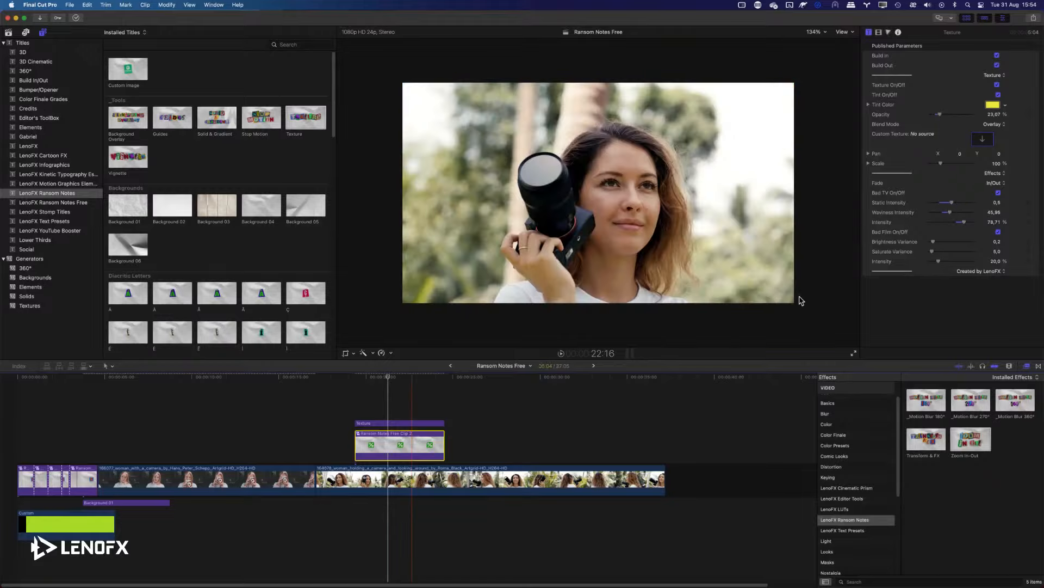
key("slash")
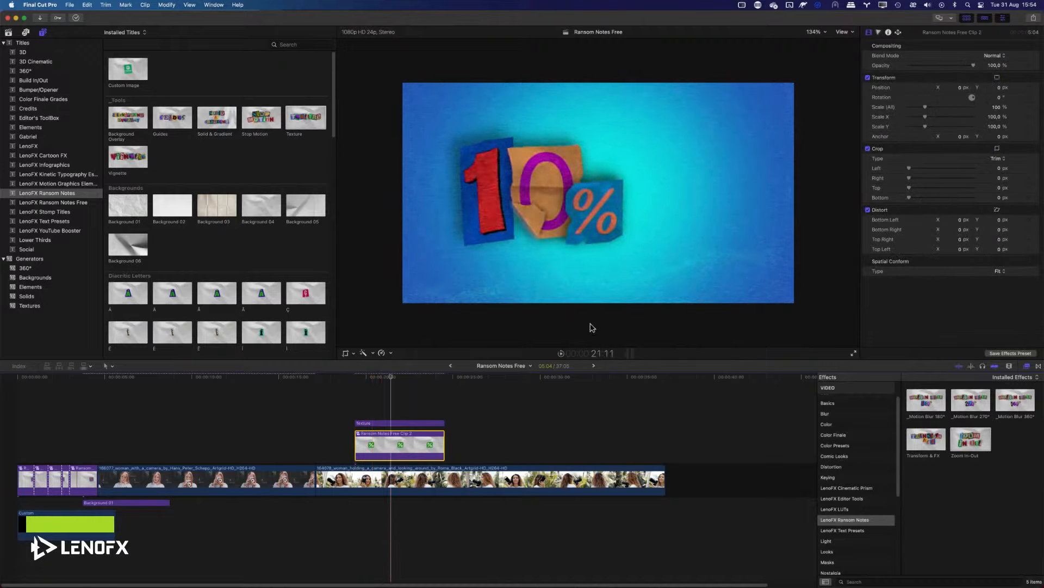
- Remove the Texture title from above the 10% compound clip
left_click(400, 423)
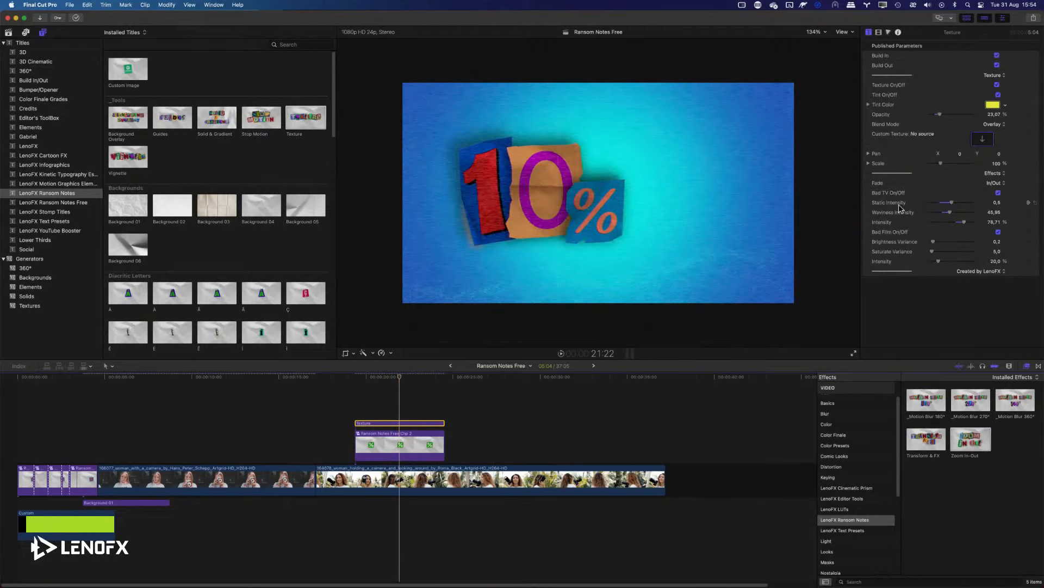
left_click_drag(963, 222, 946, 204)
left_click_drag(937, 263, 947, 263)
key("BackSpace")
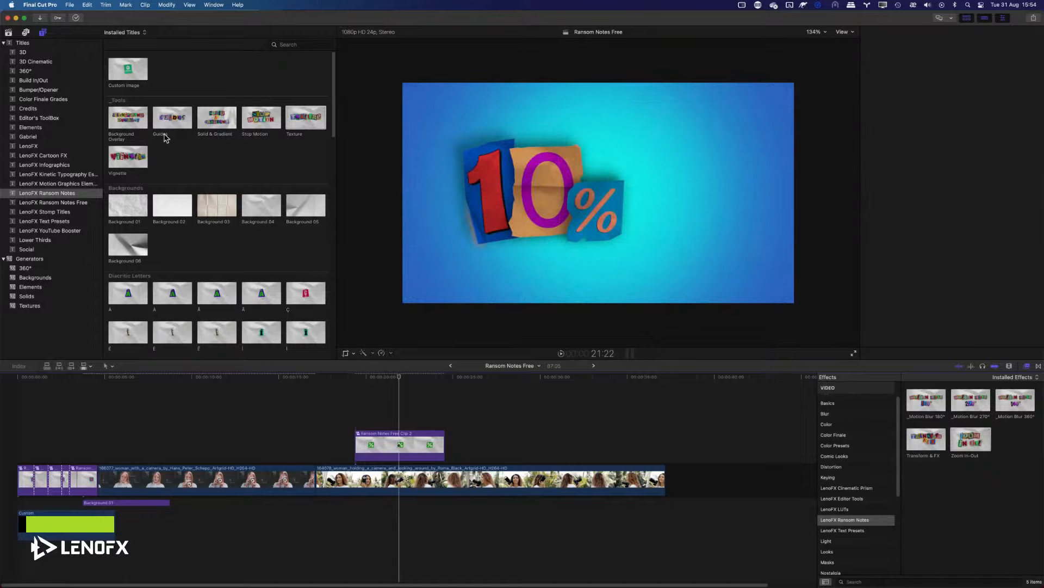
- Add the Background Overlay title above the second camera clip, after the 10% compound clip, and fit the whole timeline in view
left_click_drag(128, 118, 619, 459)
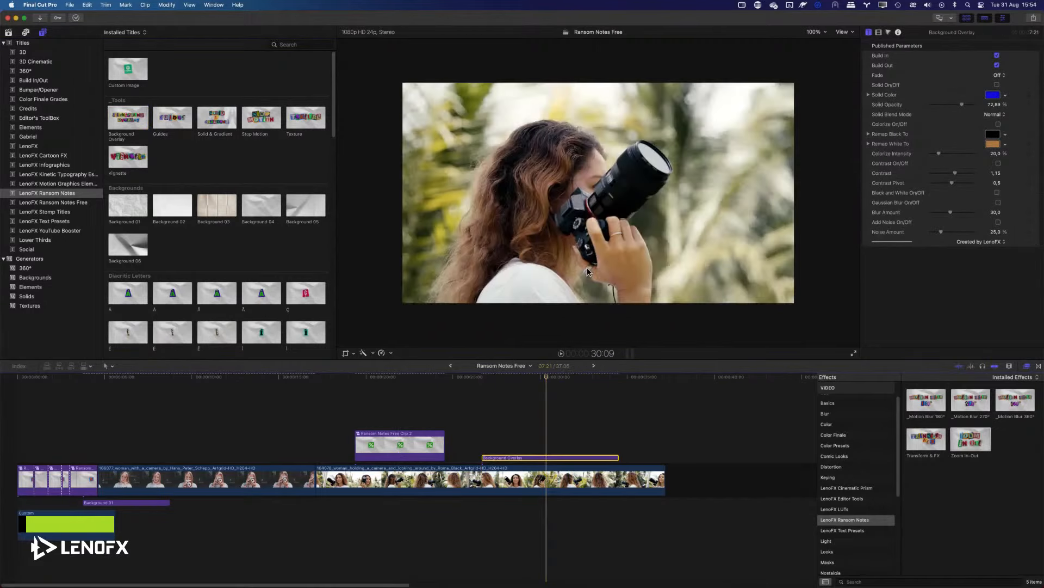
key("shift+z")
left_click(820, 183)
key("shift+z")
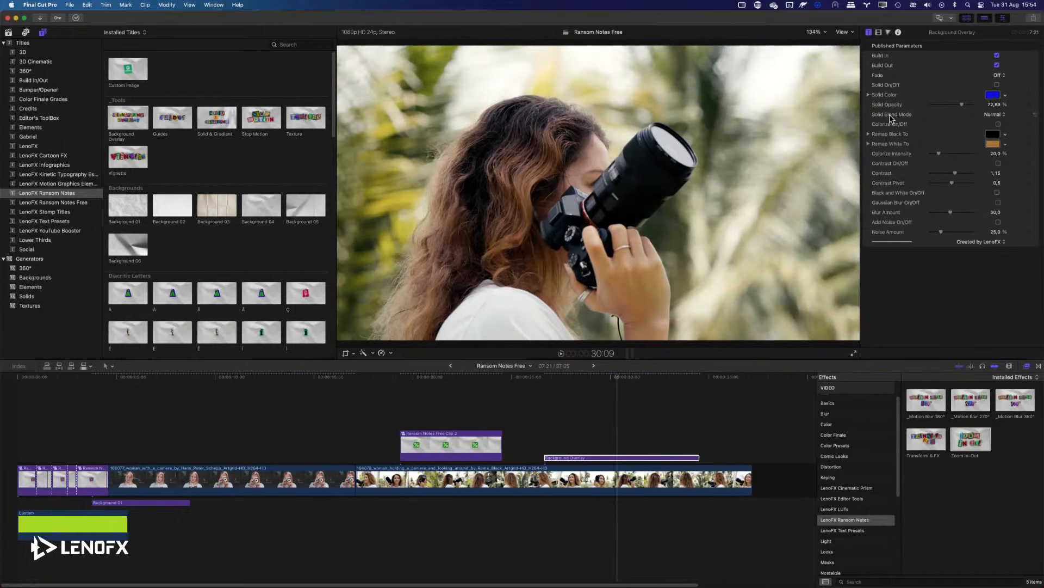
- Enable Colorize on the Background Overlay, remapping black to dark green and white to bright green at 100 % intensity
left_click(998, 124)
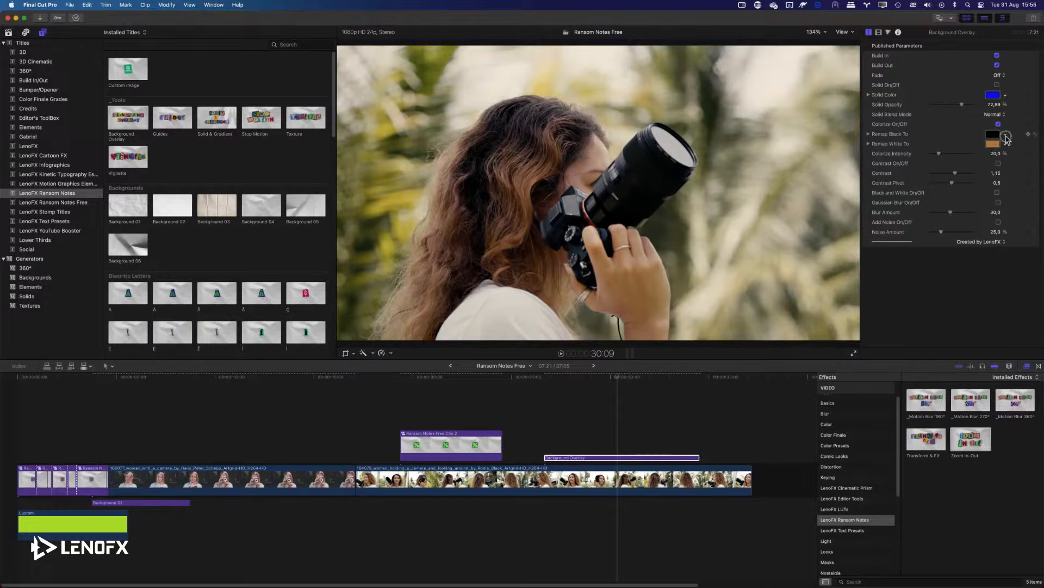
left_click(1006, 135)
left_click(1008, 175)
left_click(1006, 168)
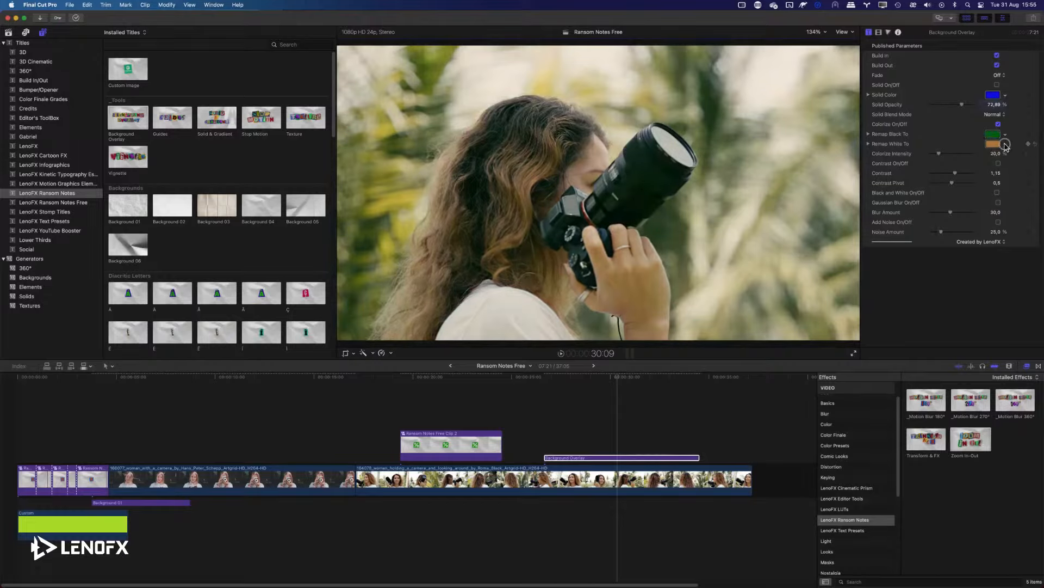
left_click(1006, 144)
left_click(984, 175)
left_click_drag(939, 154, 986, 154)
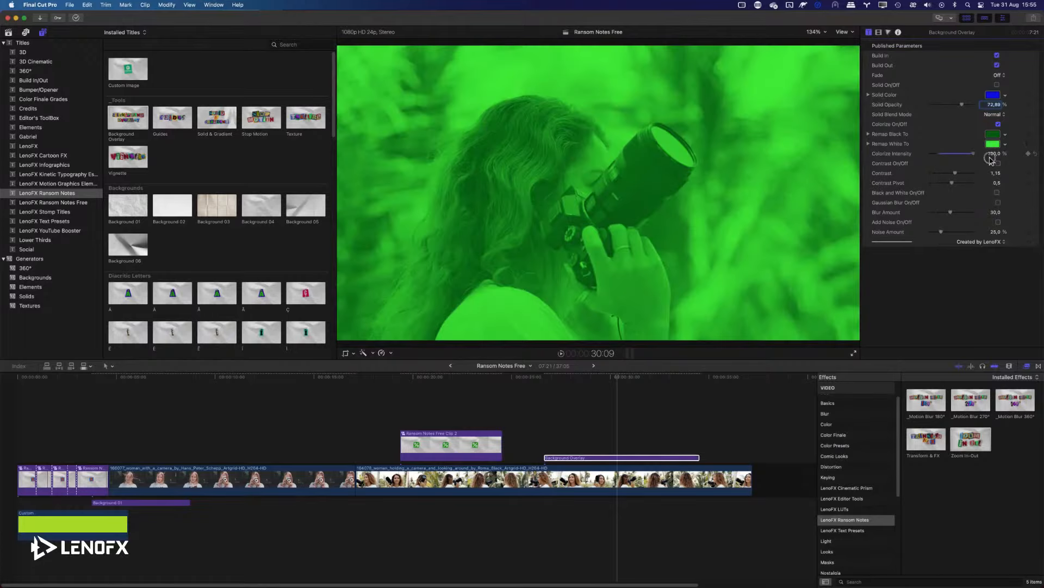
- Change the overlay's Remap White To color to orange-yellow, compare with and without Colorize, and leave Colorize off
left_click(1005, 146)
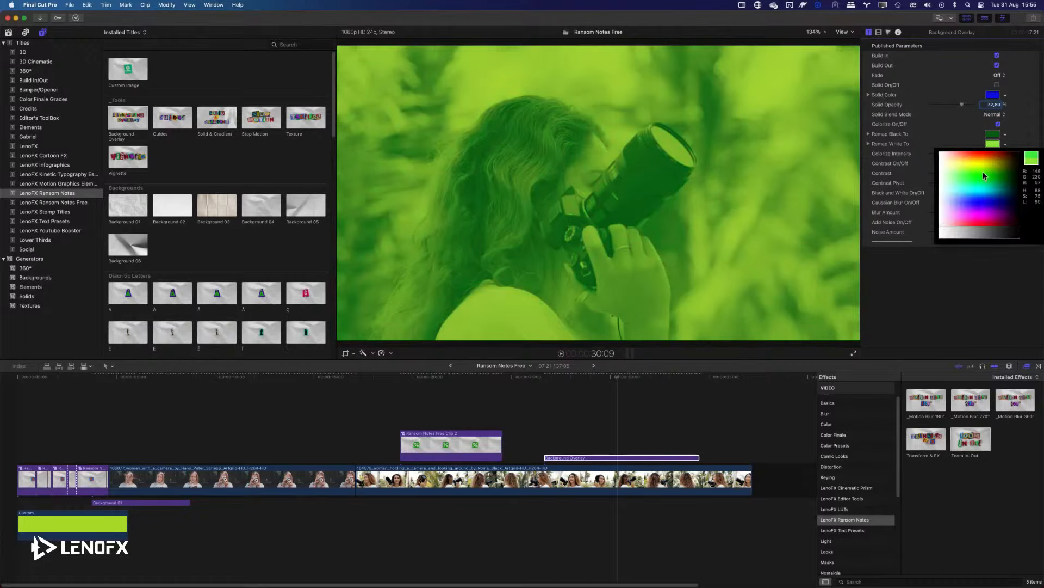
left_click(997, 176)
left_click(1005, 145)
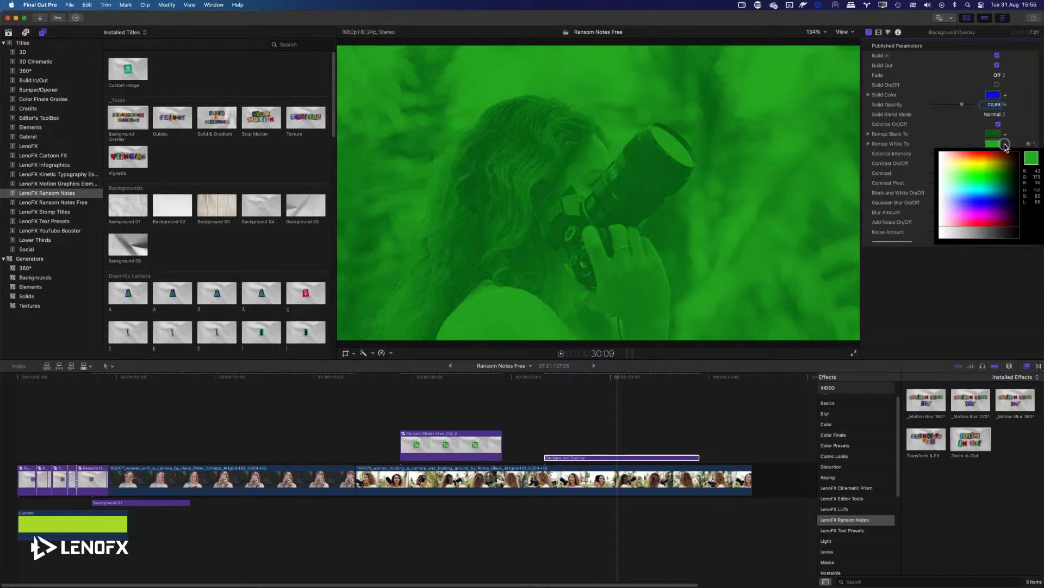
left_click(971, 168)
left_click(984, 159)
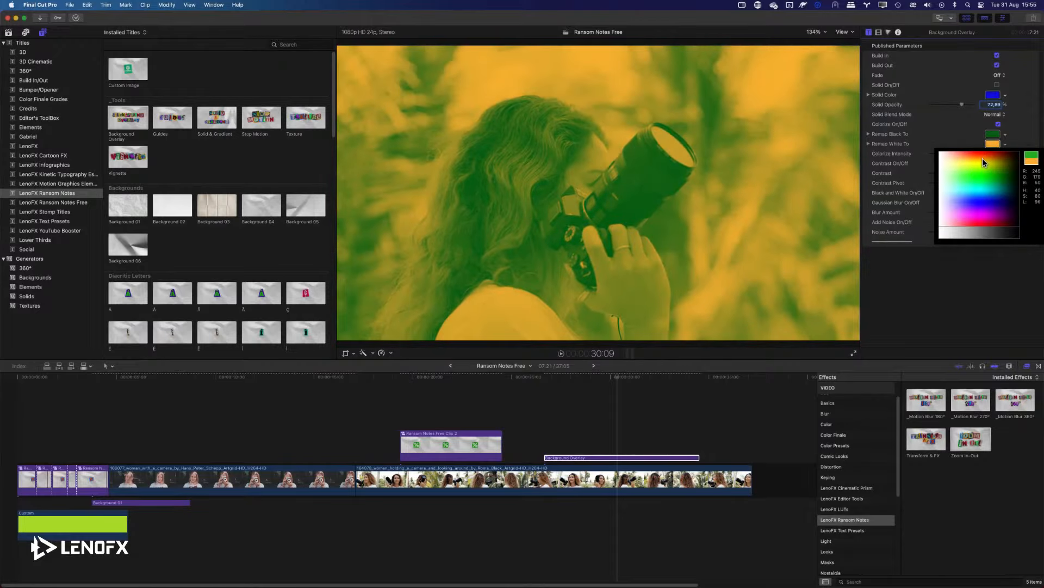
left_click(998, 124)
left_click(998, 125)
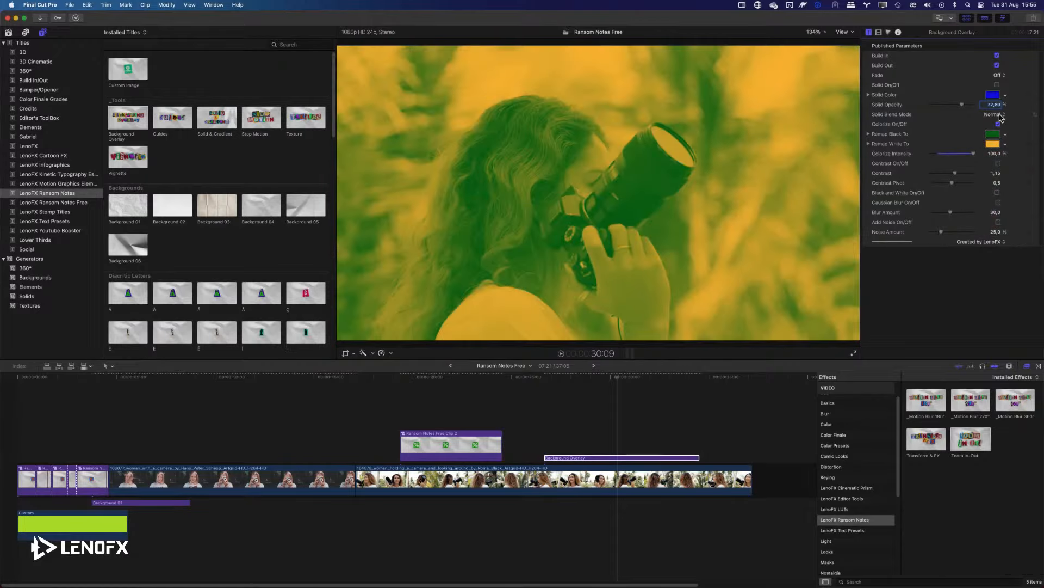
left_click(999, 124)
- Enable the overlay's blue solid with the Overlay blend mode and a solid opacity of about 42 %
left_click(999, 114)
left_click(1001, 197)
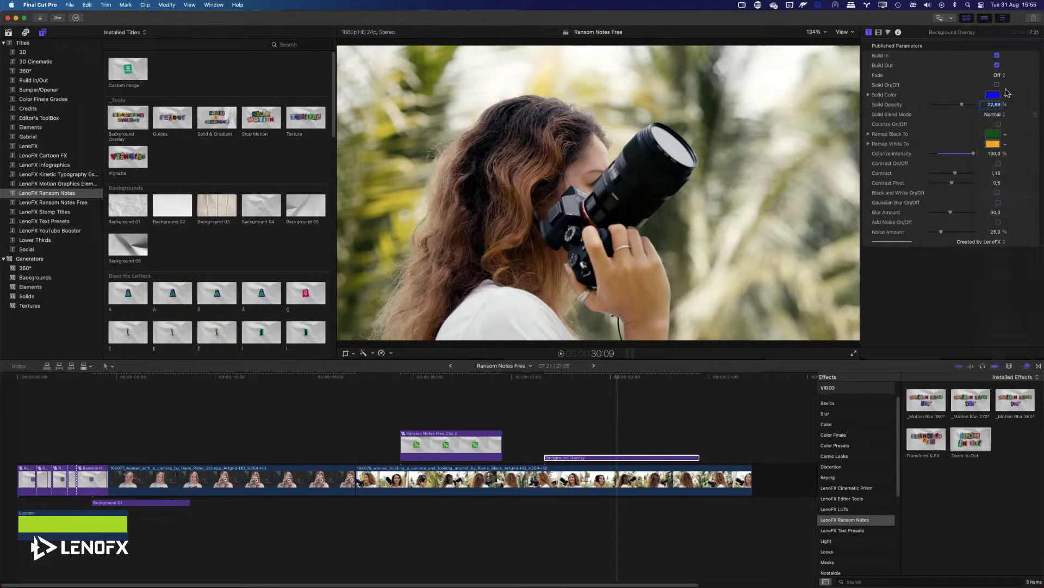
left_click(996, 85)
left_click(994, 114)
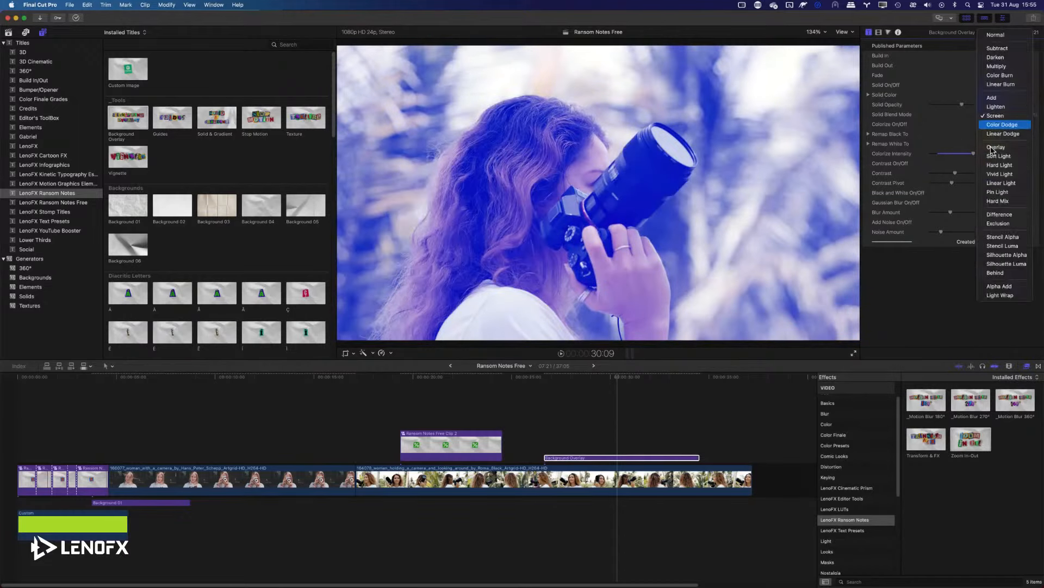
left_click(995, 154)
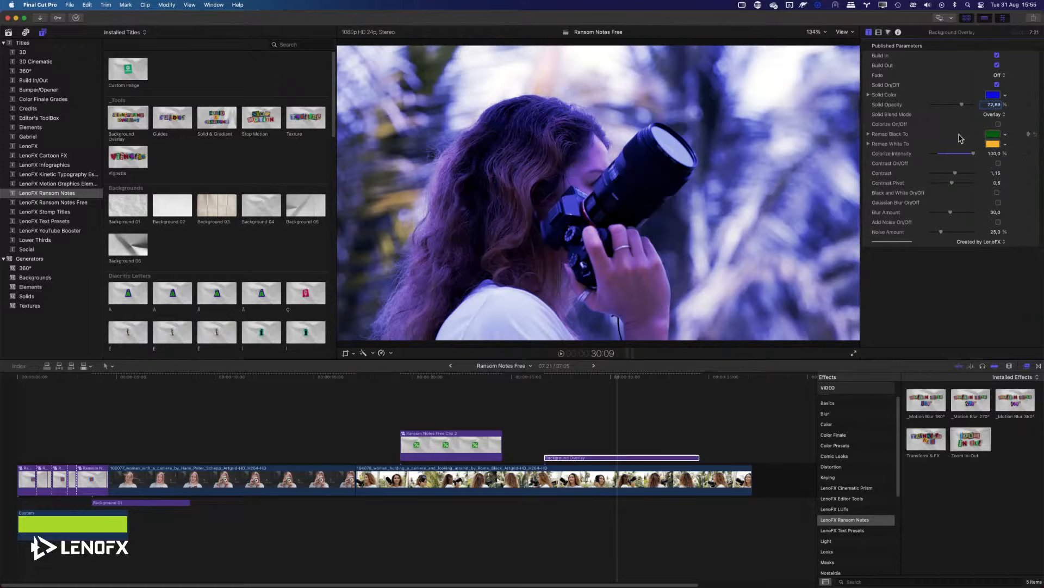
mouse_move(958, 107)
left_mouse_down()
mouse_move(928, 104)
mouse_move(948, 109)
left_mouse_up()
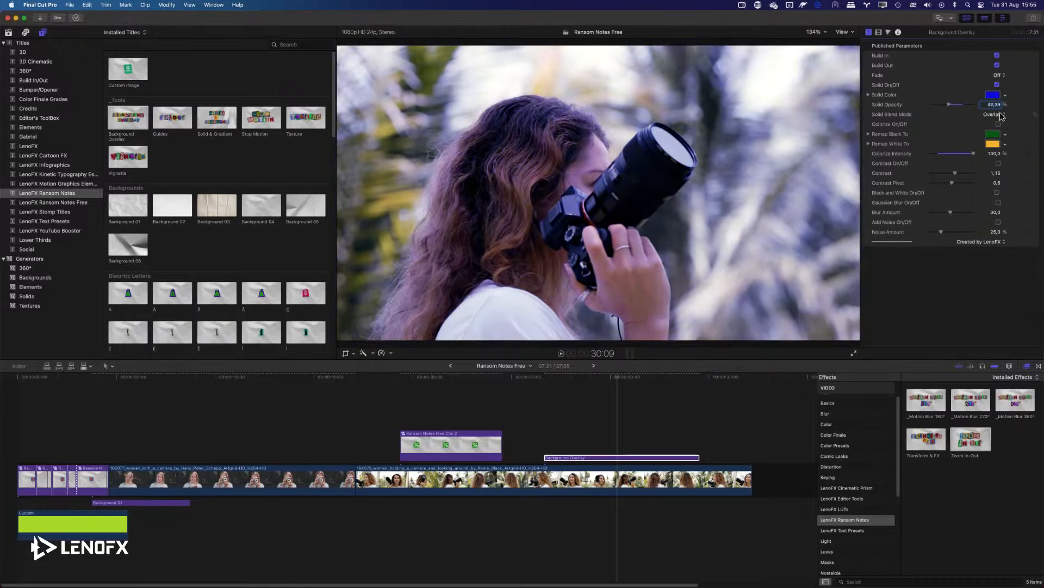
- Enable the overlay's Contrast at 1,32 with pivot 0,51, and turn on Black and White and Gaussian Blur
left_click(999, 163)
left_click_drag(955, 174, 951, 183)
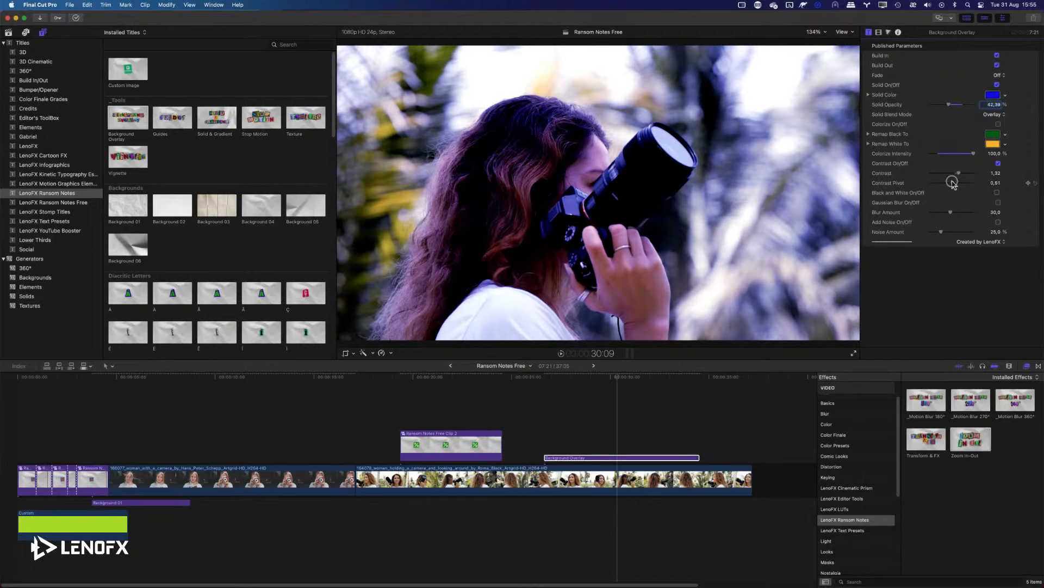
left_click(601, 463)
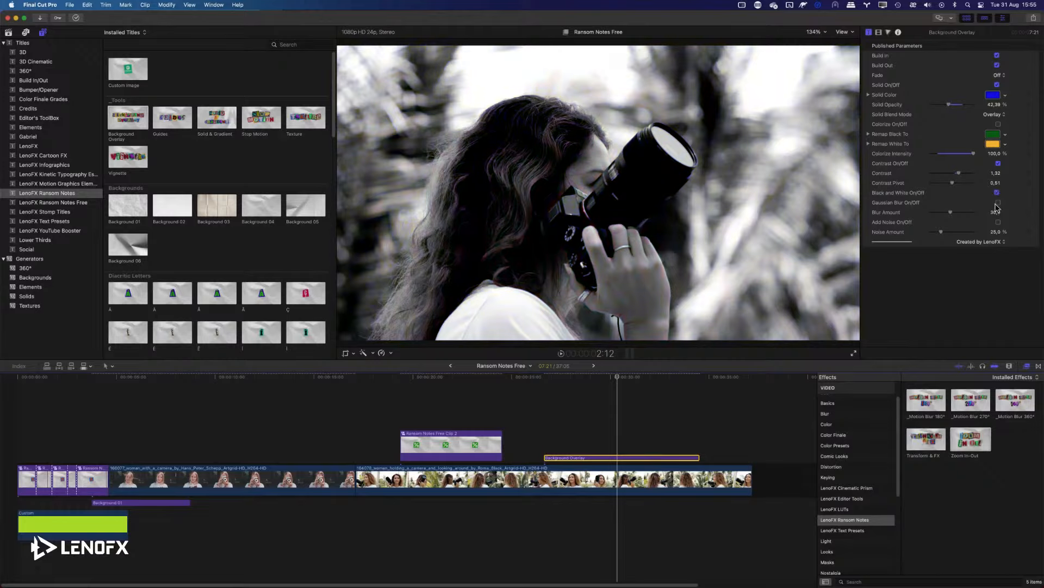
left_click(999, 203)
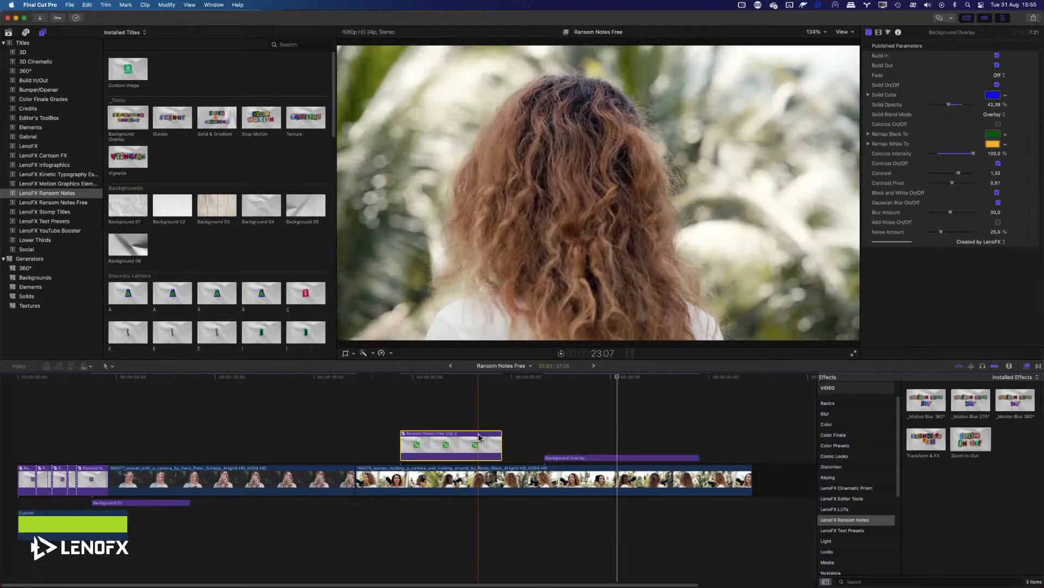
- Move the 10% title out of Ransom Notes Free Clip 2 to the start of the Background Overlay, stacked above it, and preview it
double_click(451, 445)
left_click(349, 447)
key("Delete")
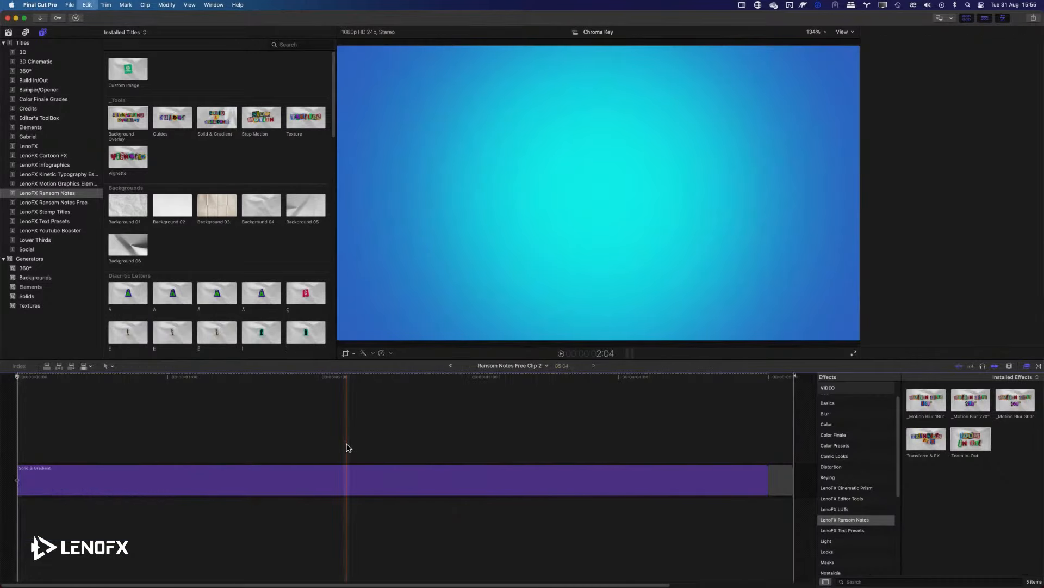
key("super+[")
key("super+v")
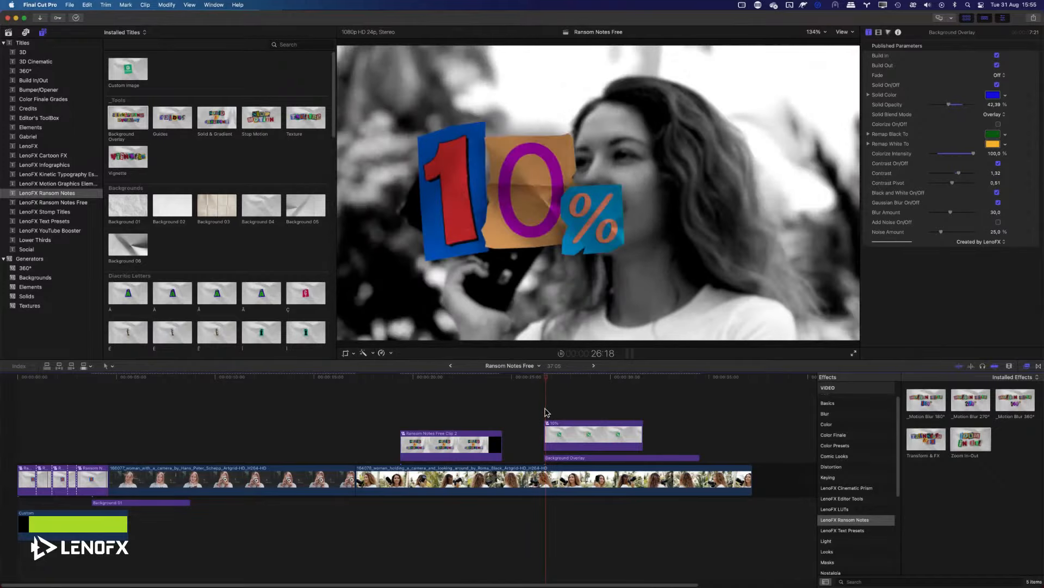
key("space")
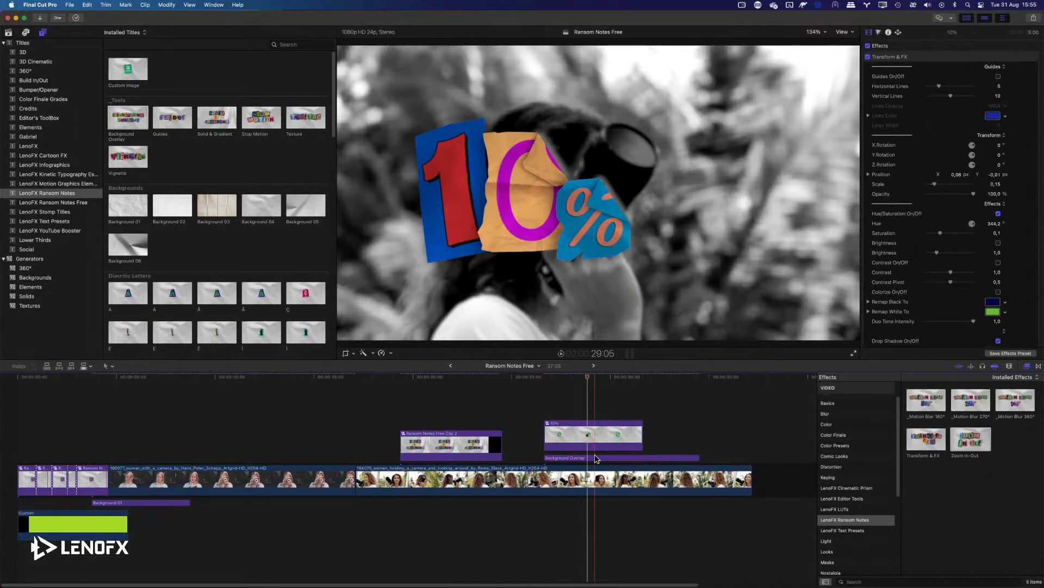
- Set the Background Overlay's blur amount to 59, solid opacity to about 88 %, and solid blend mode to Normal
left_click(593, 458)
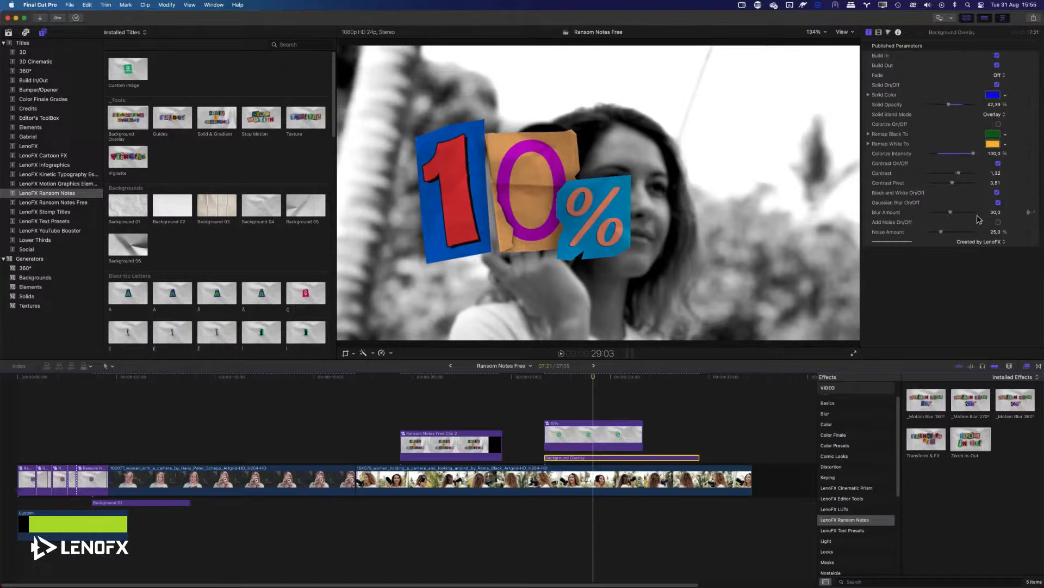
left_click_drag(950, 213, 969, 213)
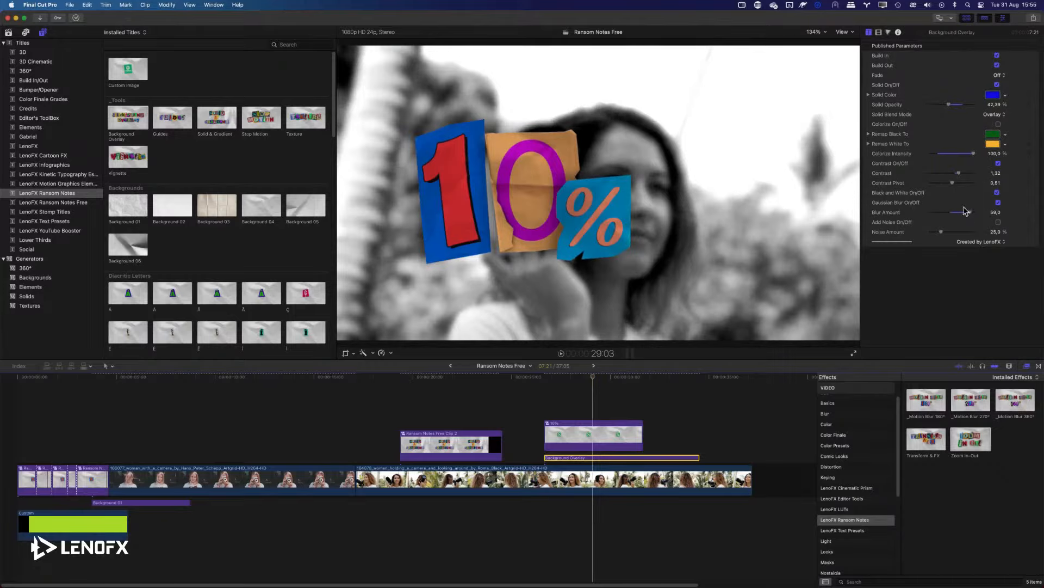
left_click_drag(948, 106, 969, 109)
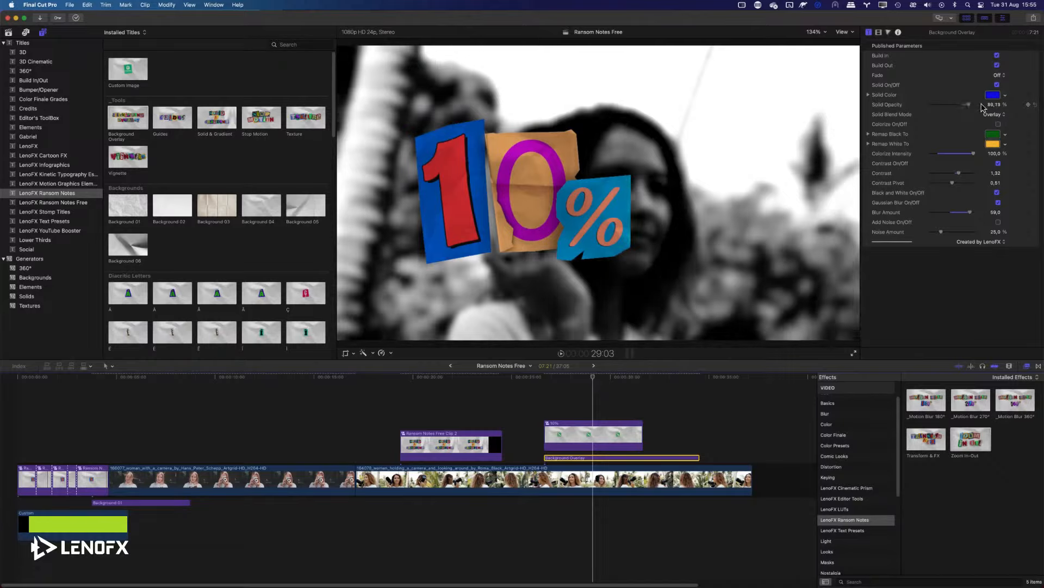
left_click(992, 115)
left_click(1000, 10)
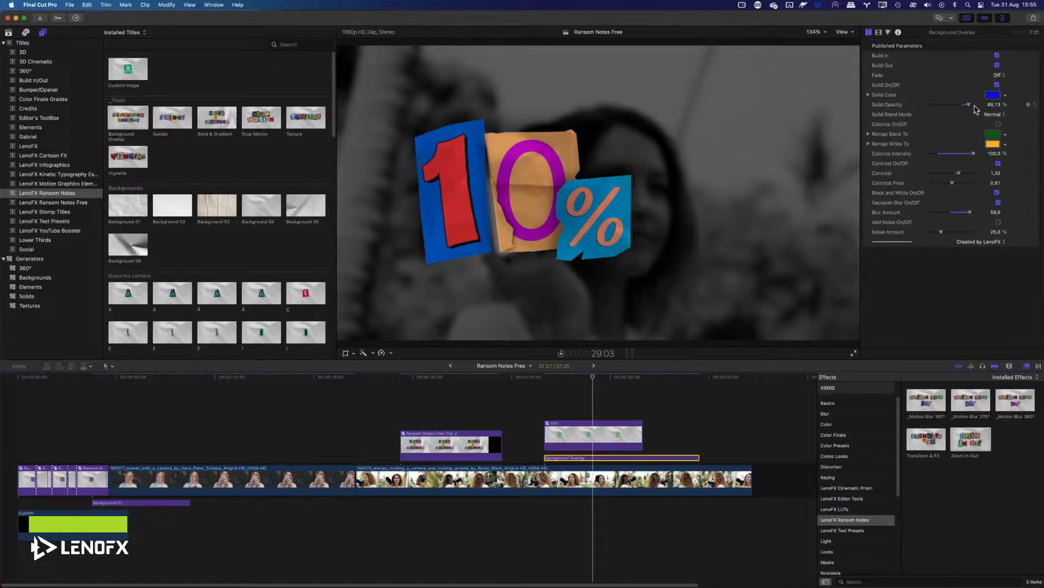
- Turn off the Background Overlay's Black and White and set its solid opacity to about 46 %
left_click_drag(975, 105, 971, 104)
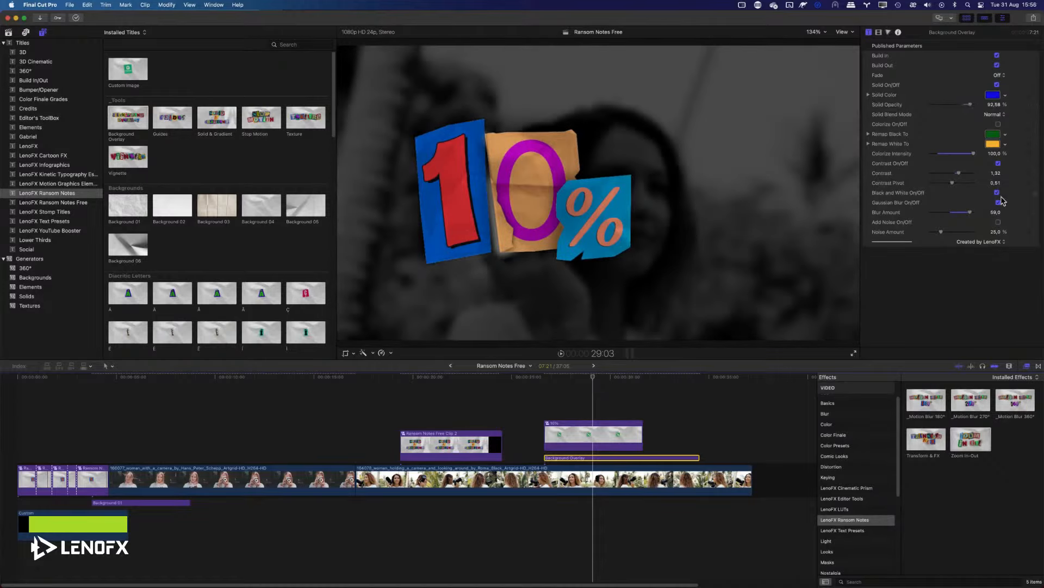
left_click(998, 193)
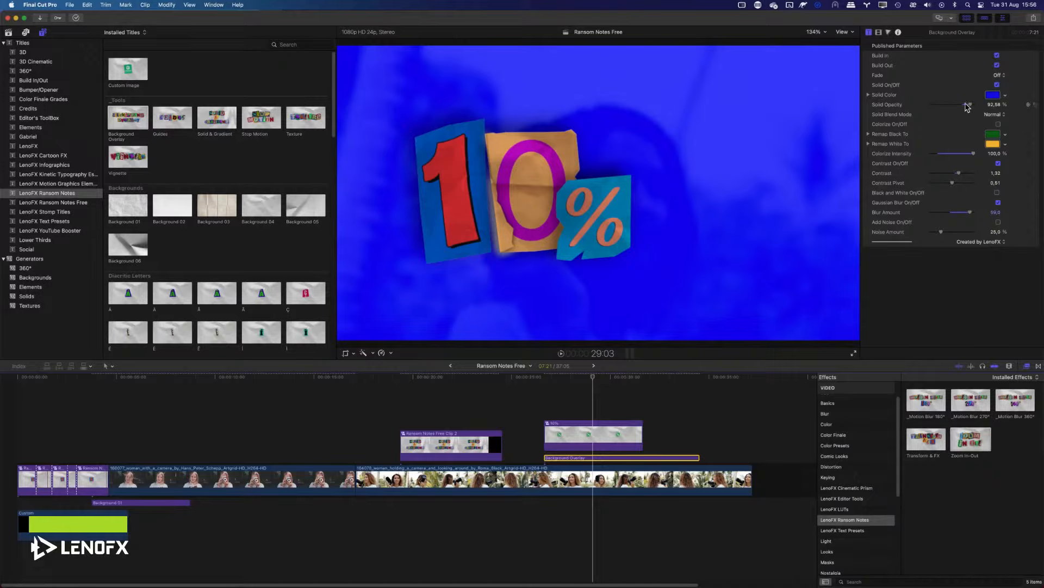
left_click_drag(967, 108, 951, 107)
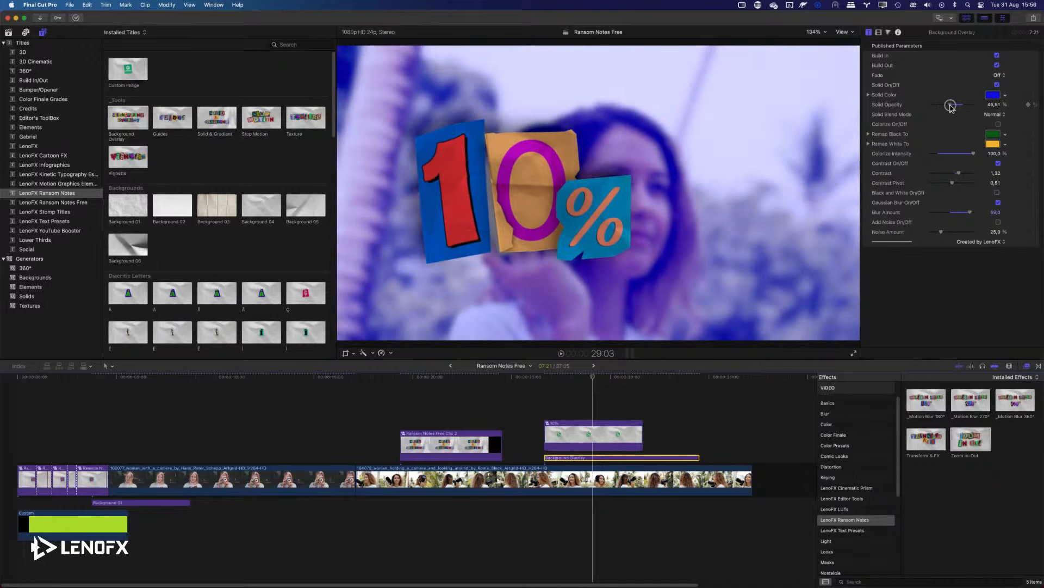
- Move the 10% title in the frame to sit over the woman's face, and play it back from its start
left_click(587, 438)
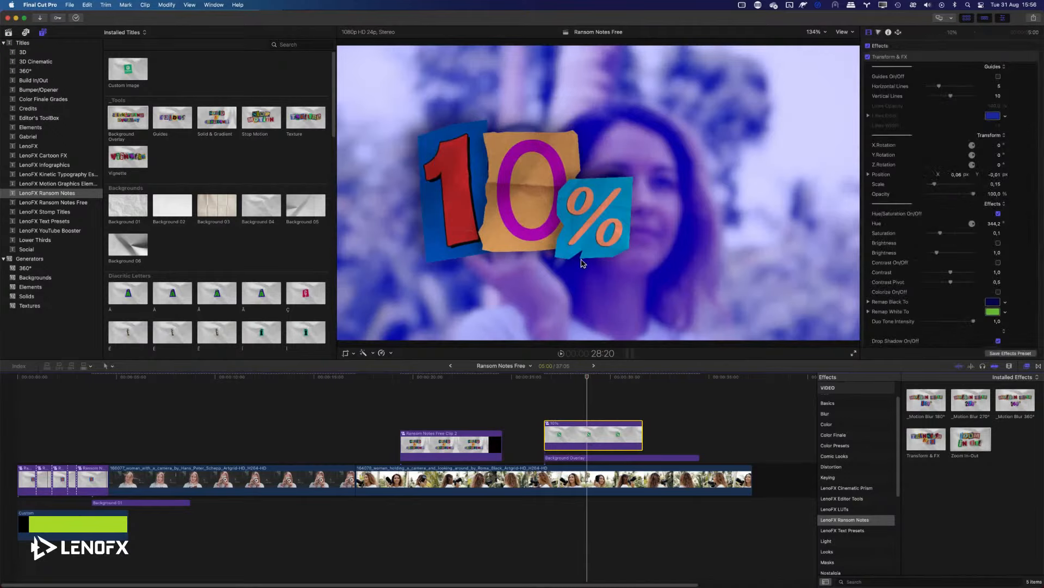
left_click_drag(537, 165, 612, 161)
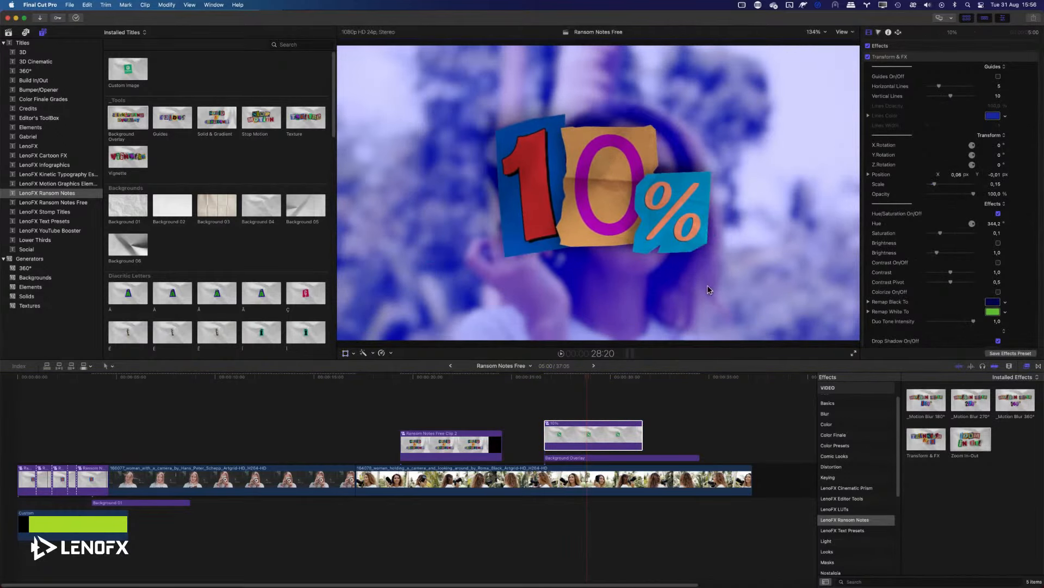
key("space")
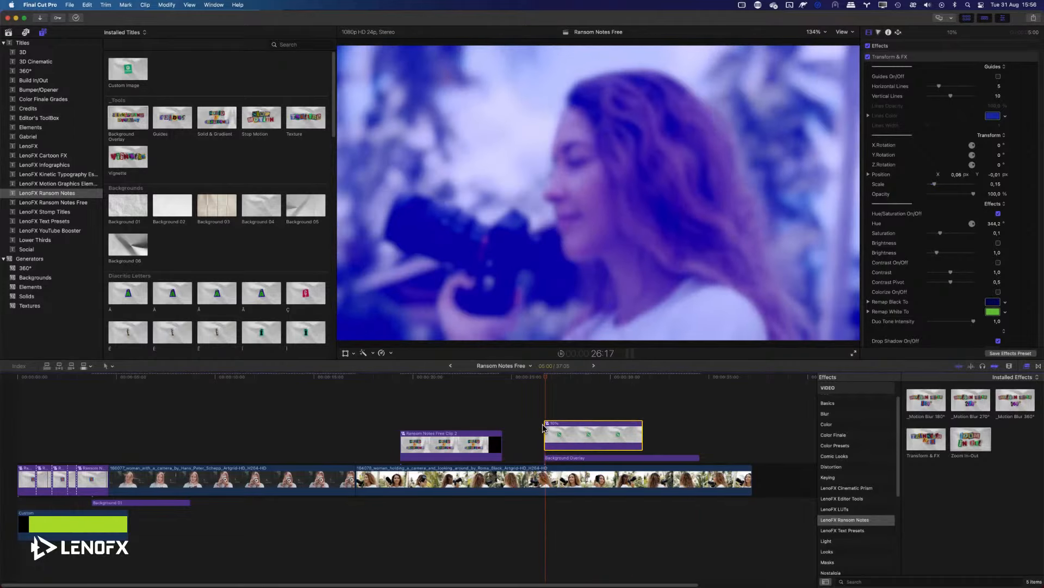
key("space")
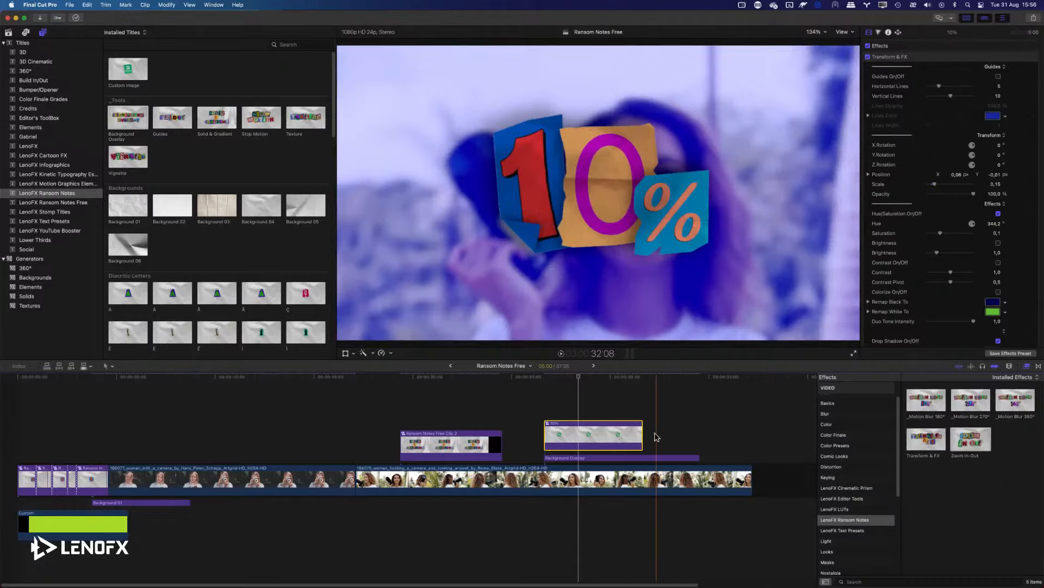
- Delete the Background Overlay and add a Vignette title above the 10% title, aligned with its start
left_click(615, 458)
key("Delete")
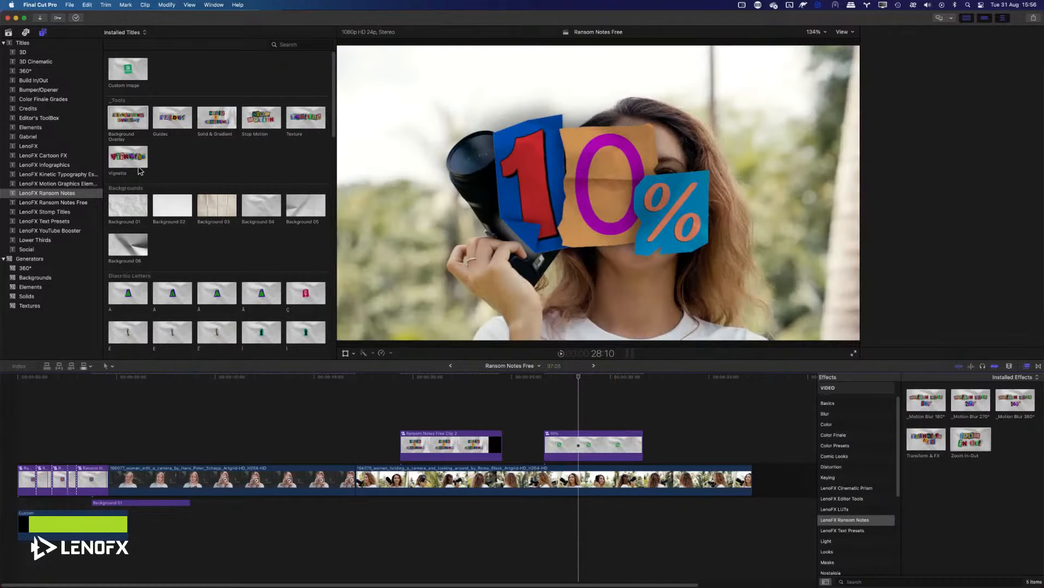
left_click_drag(140, 171, 547, 412)
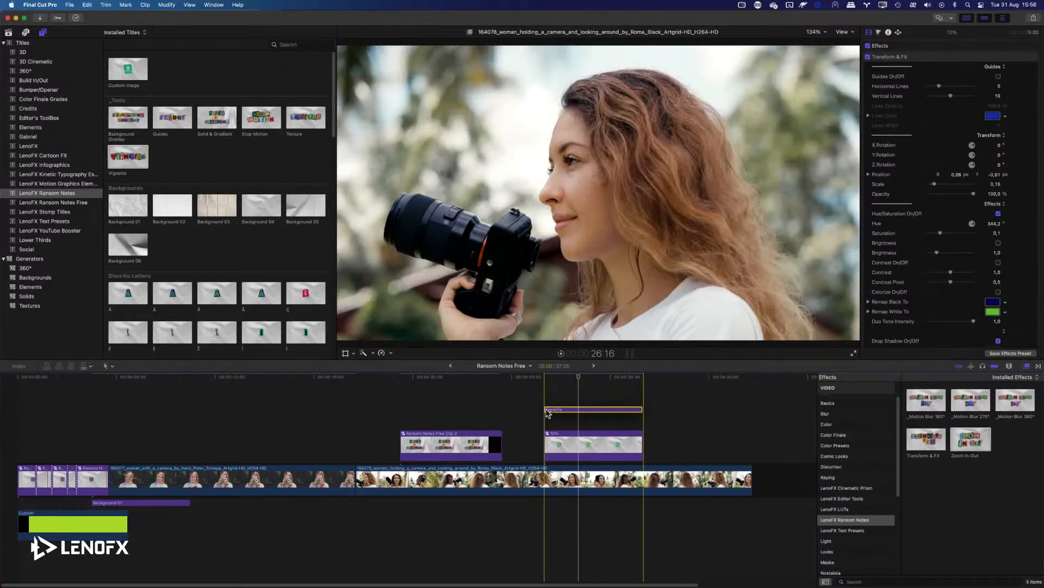
- Move the 10% title and the Vignette together above Ransom Notes Free Clip 2 and open the Vignette's parameters
left_click_drag(568, 449, 441, 426)
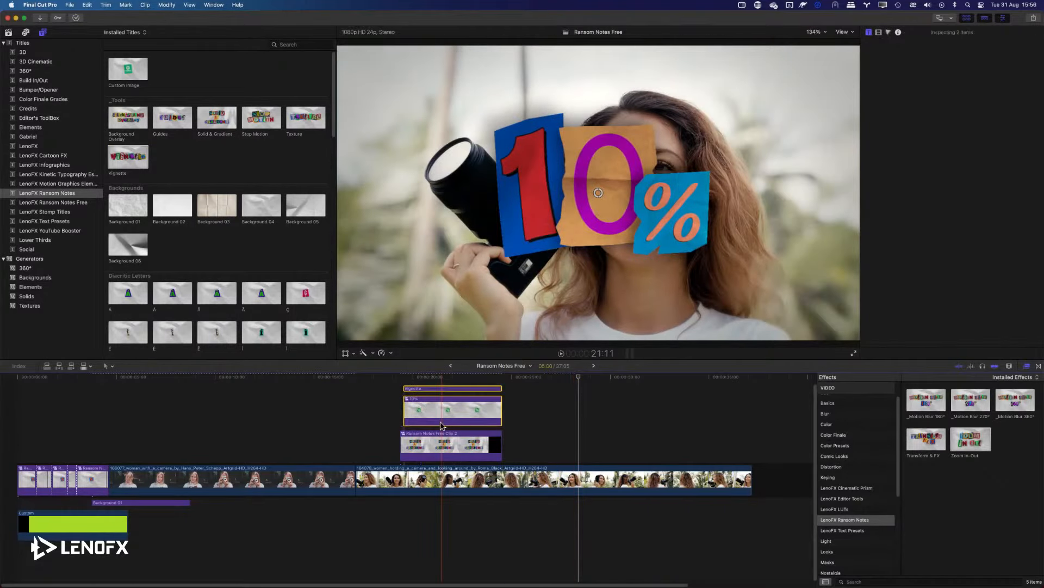
left_click(446, 378)
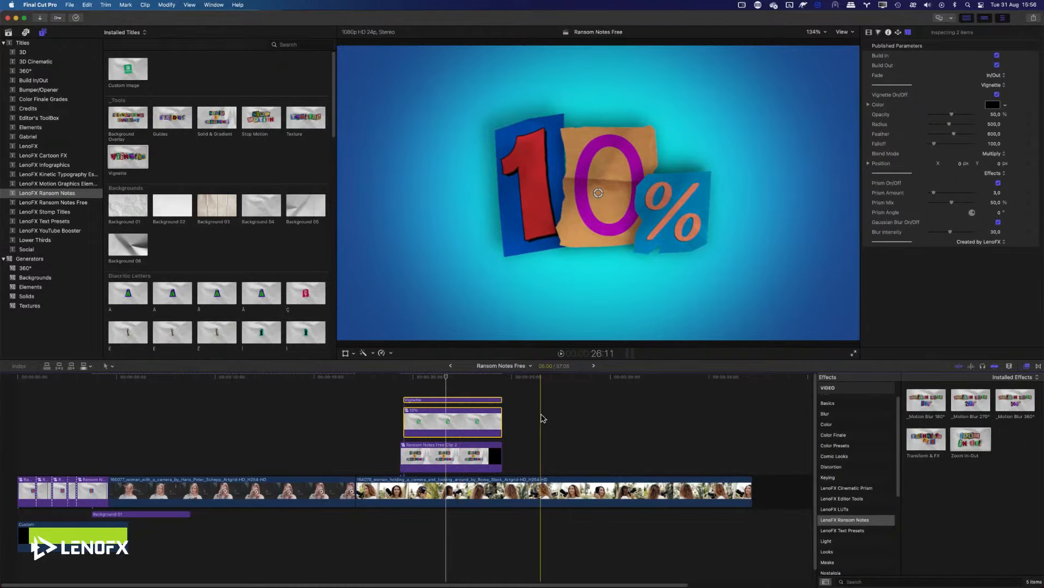
left_click(452, 401)
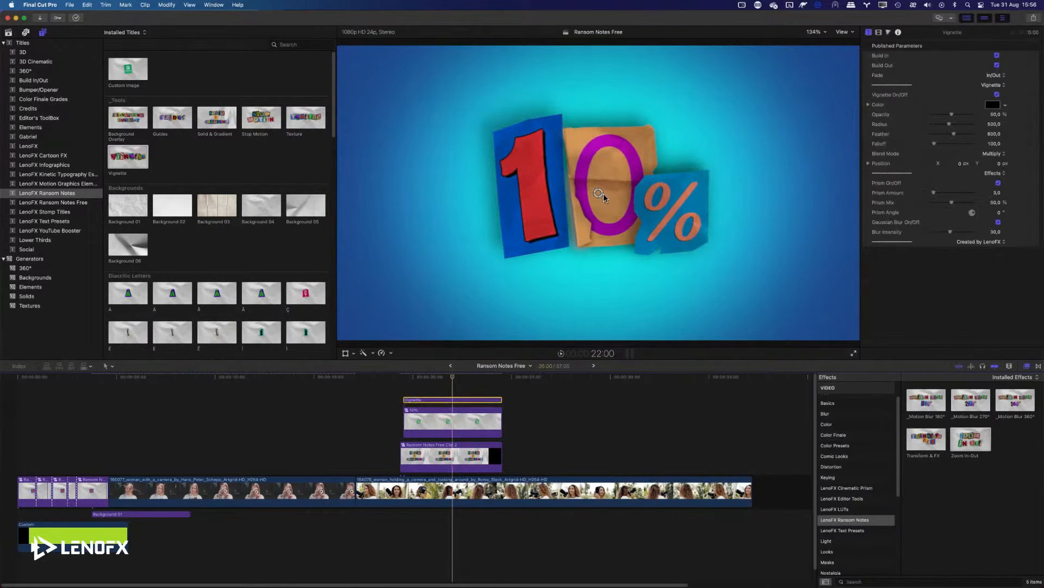
- Set the Vignette's opacity to 100 %, radius to about 479 and falloff to about 436, keeping it centred
mouse_move(598, 193)
left_mouse_down()
mouse_move(459, 194)
mouse_move(740, 207)
mouse_move(606, 201)
left_mouse_up()
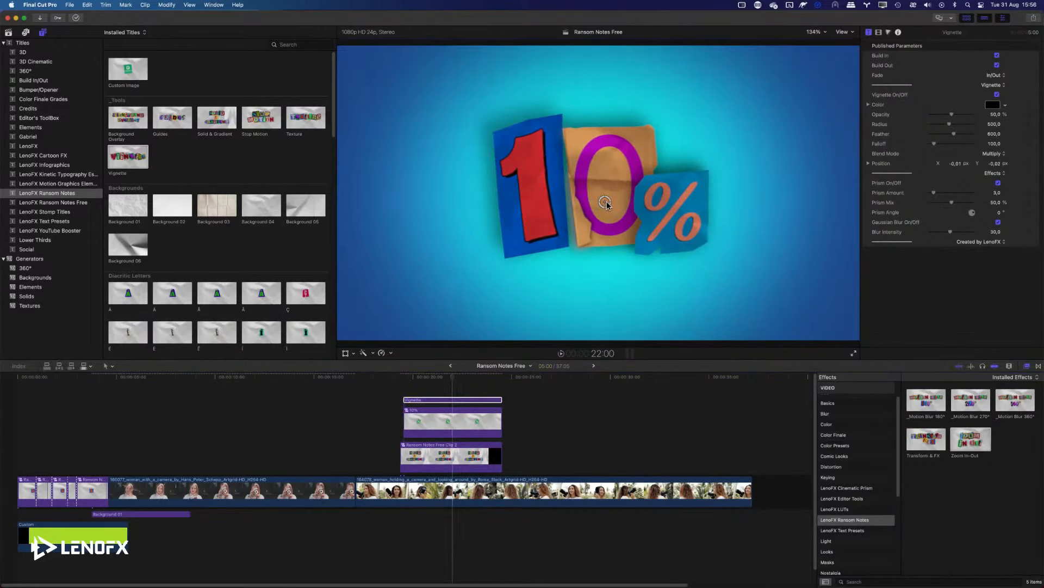
key("super+z")
left_click_drag(954, 116, 974, 115)
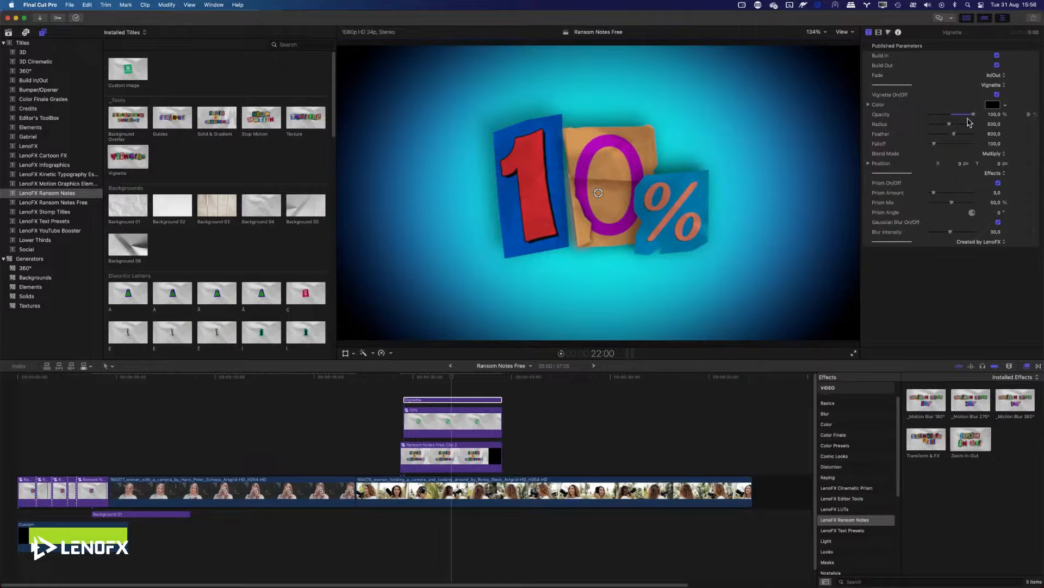
left_click_drag(949, 124, 947, 148)
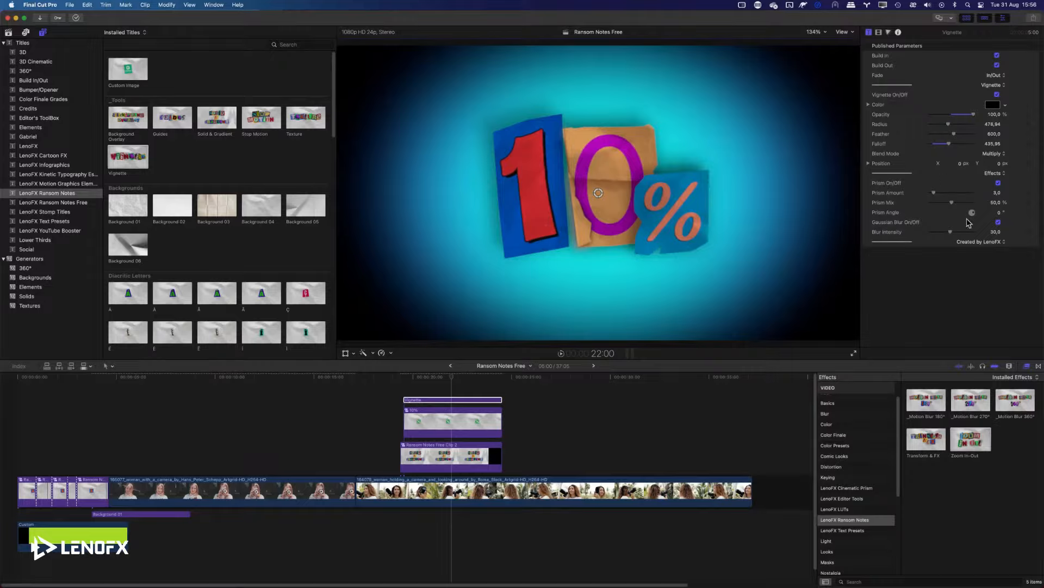
left_click(1000, 224)
- Move the Vignette directly onto the second camera footage clip and set its opacity to 0 %
left_click_drag(447, 400, 585, 469)
left_click(585, 384)
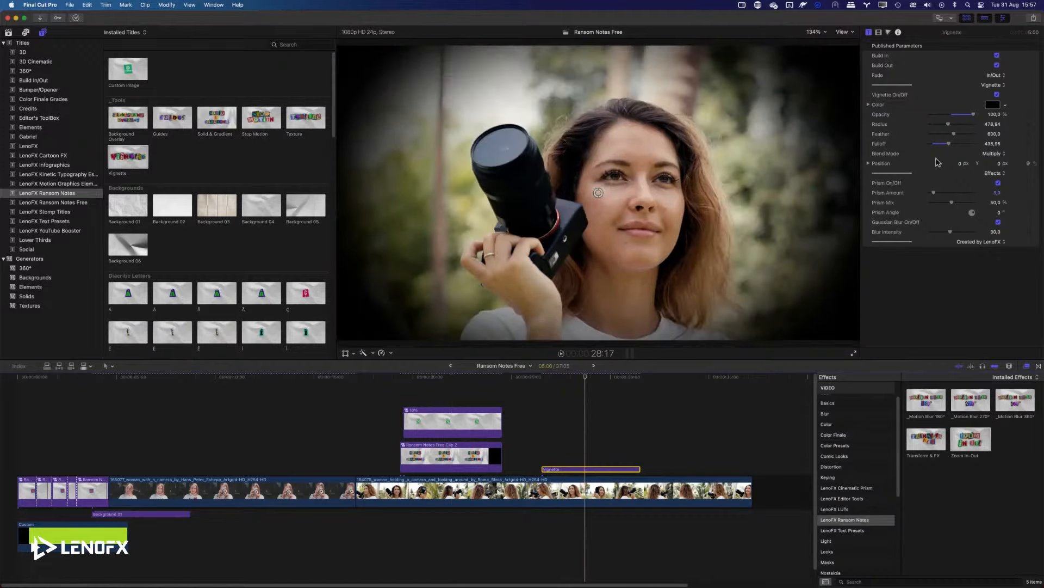
left_click_drag(966, 116, 897, 125)
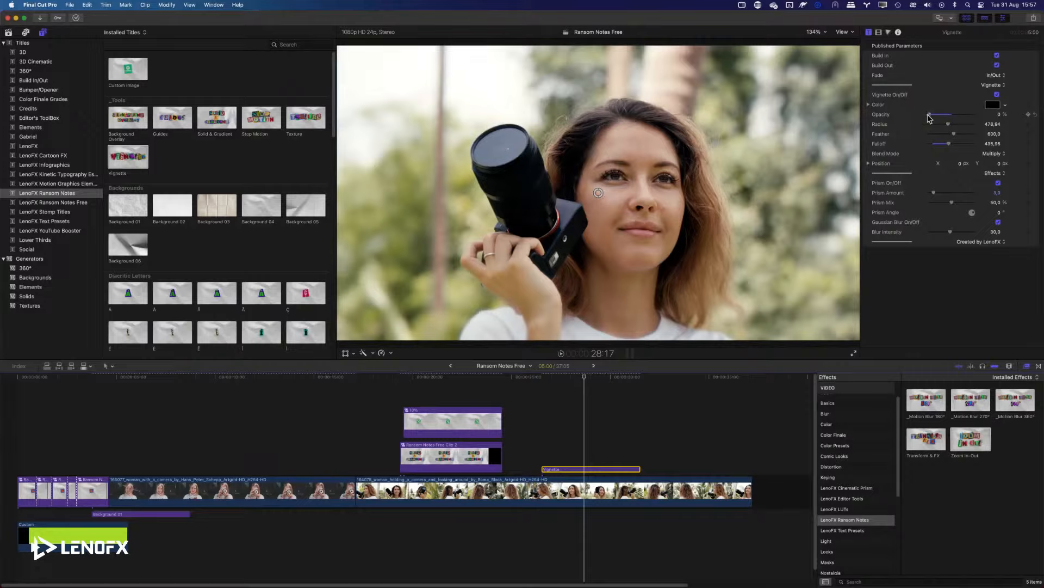
left_click_drag(929, 117, 906, 120)
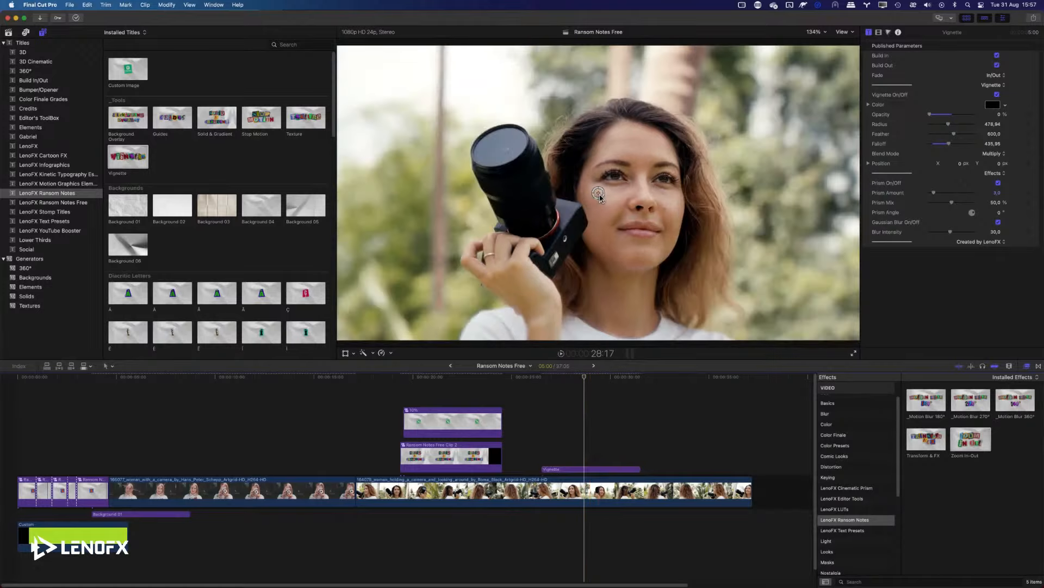
- Set the Vignette's opacity to 100 %, radius to about 160, feather to about 543, falloff to about 370, and position to 0 / -0,03
left_click_drag(600, 197, 610, 209)
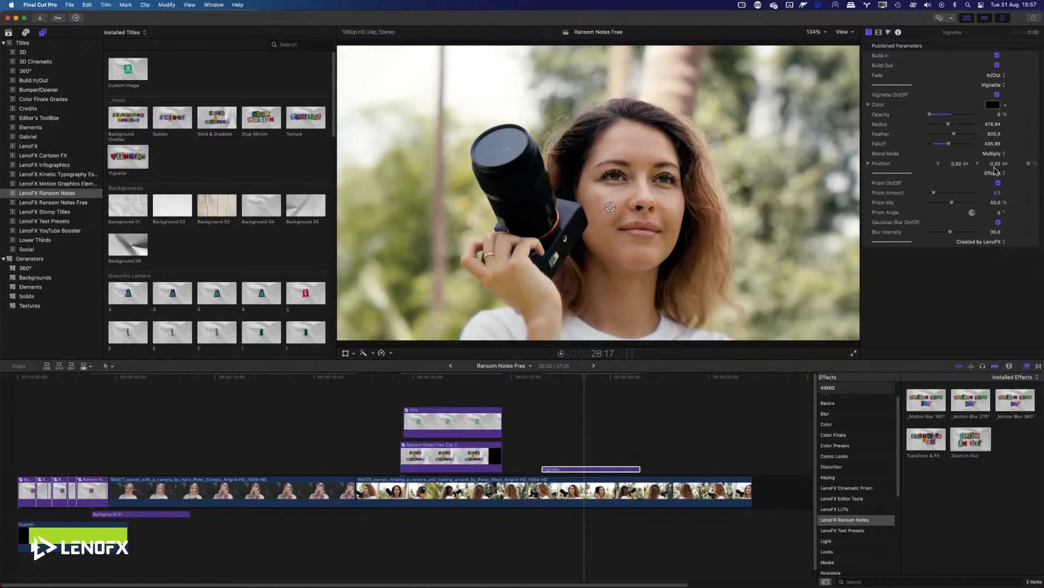
left_click_drag(931, 114, 1018, 124)
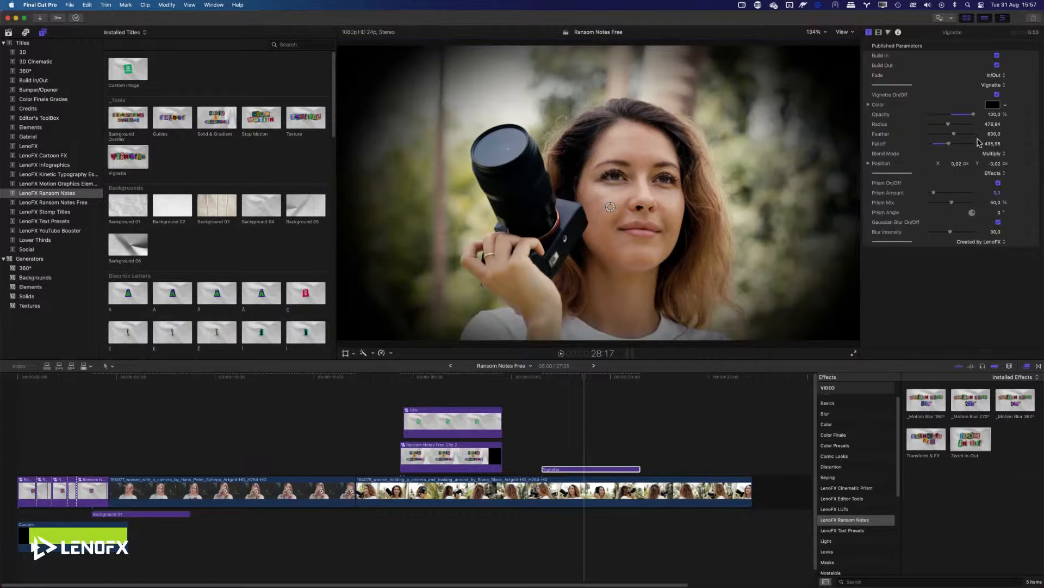
mouse_move(948, 146)
left_mouse_down()
mouse_move(947, 125)
mouse_move(934, 126)
mouse_move(952, 136)
left_mouse_up()
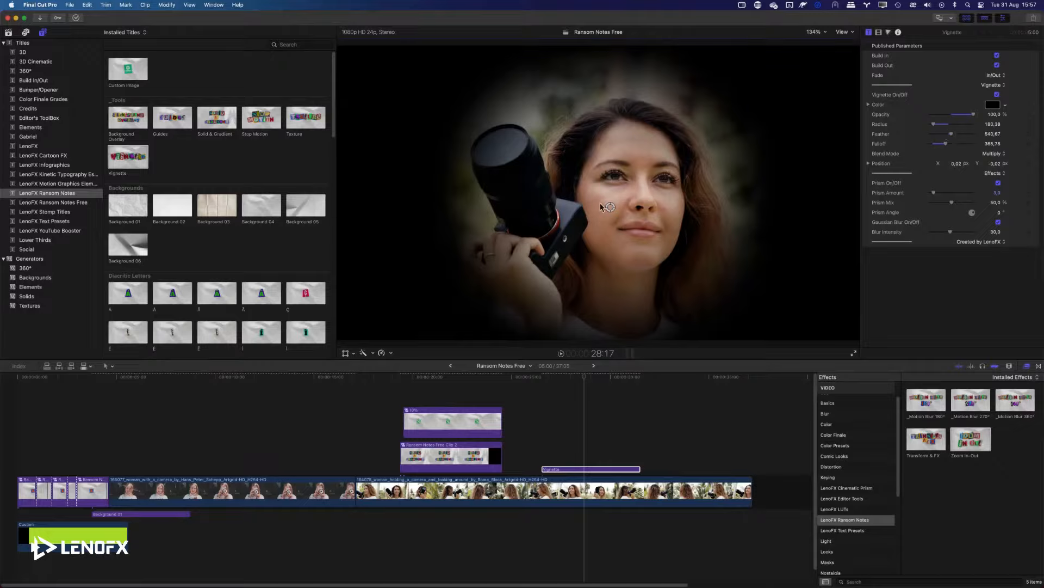
left_click_drag(612, 207, 599, 210)
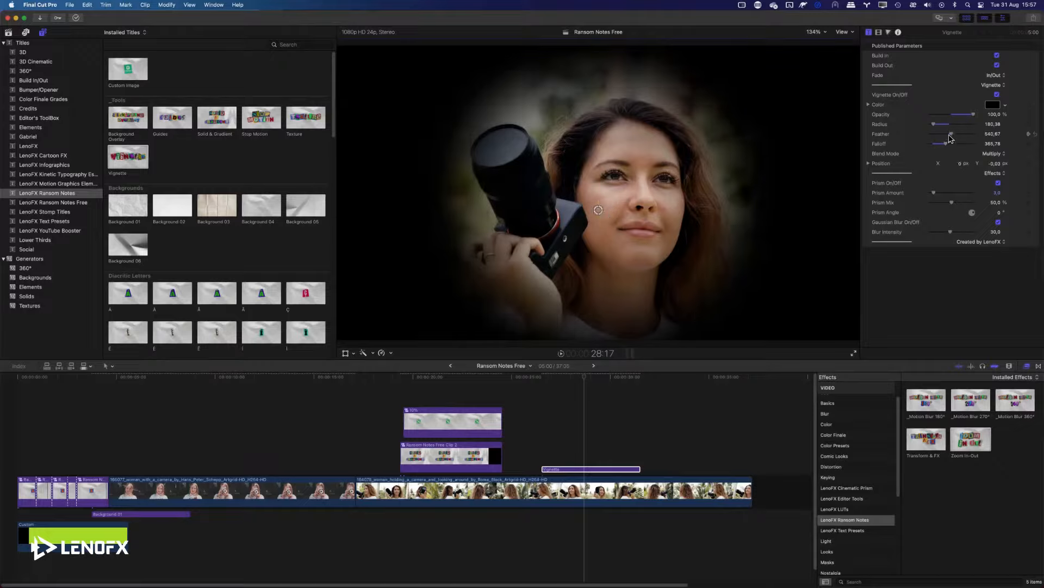
- Set the Vignette's radius to about 260, feather to about 360, falloff to 0, position to 0,02 / -0,04 and opacity to 0 %, and preview it
mouse_move(951, 136)
left_mouse_down()
mouse_move(960, 137)
mouse_move(938, 135)
mouse_move(963, 146)
mouse_move(914, 144)
mouse_move(939, 127)
left_mouse_up()
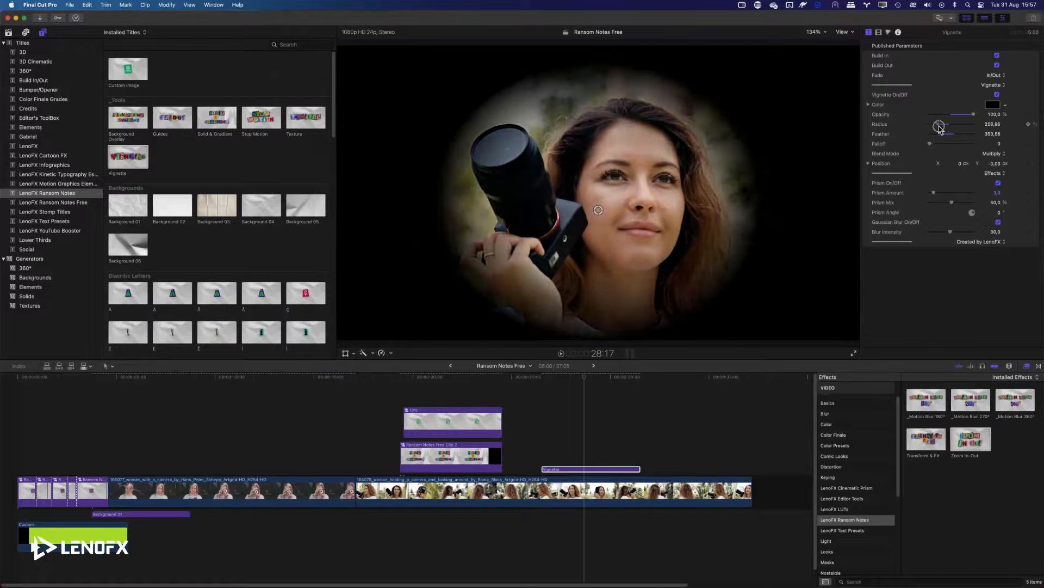
left_click_drag(598, 210, 612, 221)
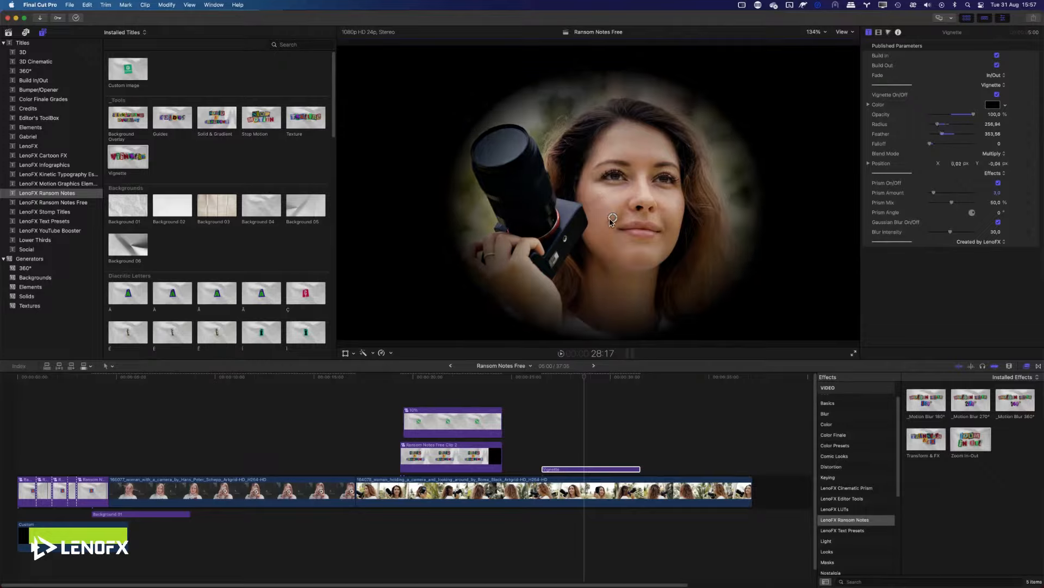
left_click_drag(962, 116, 831, 114)
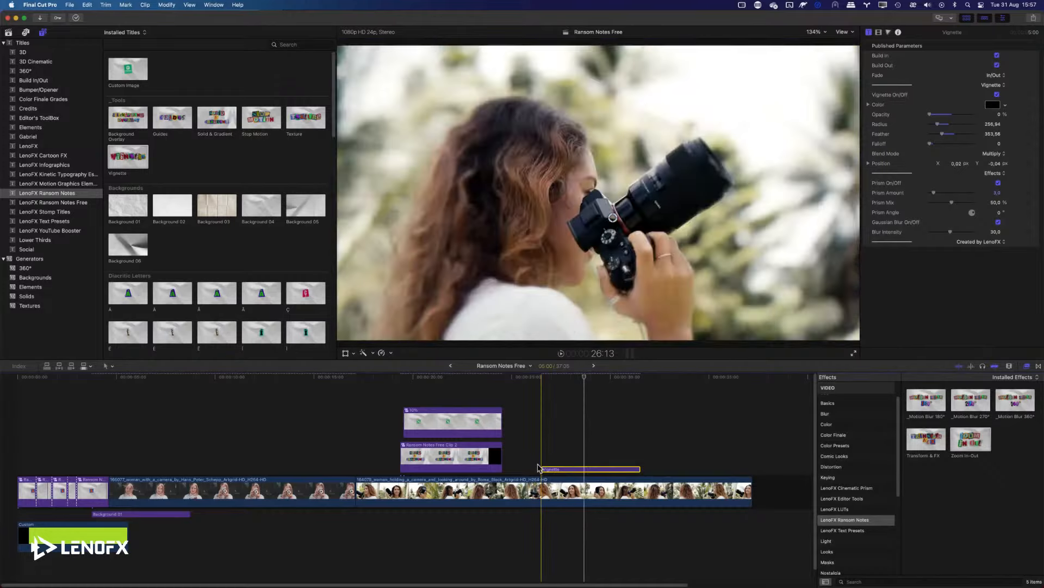
key("space")
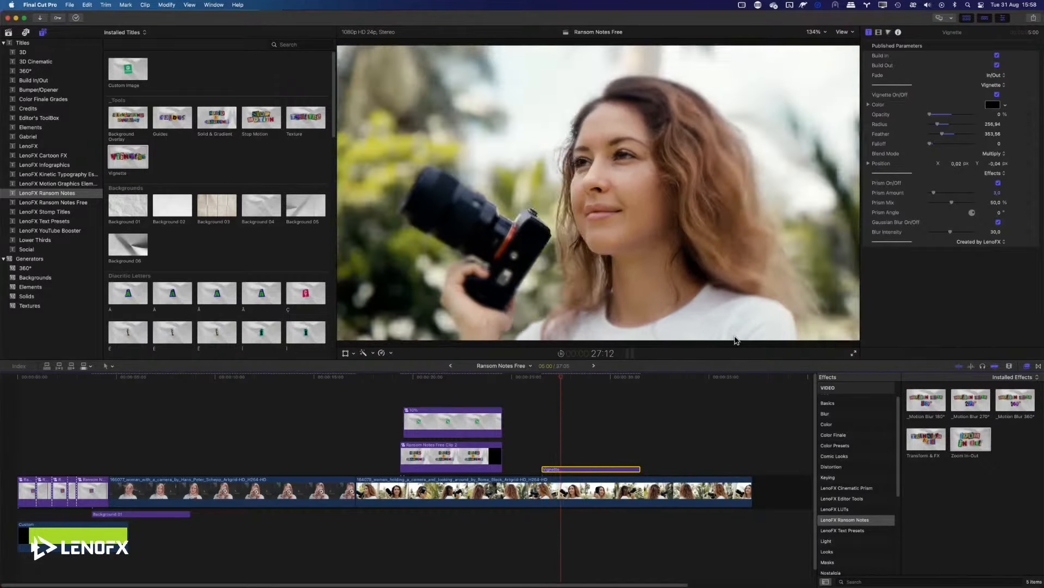
key("space")
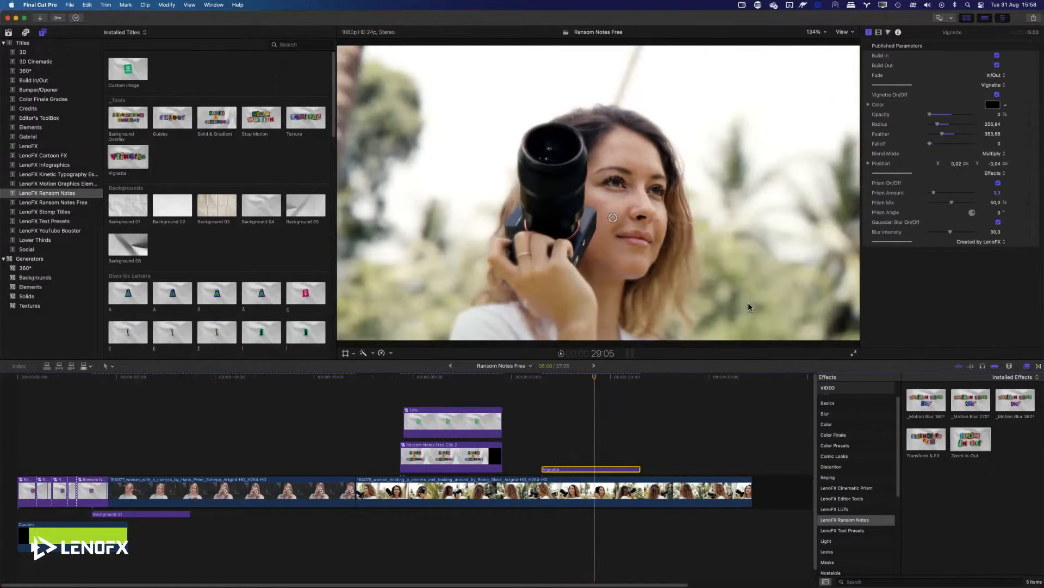
- Set the Vignette's prism amount to 8, prism mix to 100 % and prism angle to 38°
mouse_move(933, 193)
left_mouse_down()
mouse_move(946, 197)
mouse_move(921, 195)
mouse_move(942, 193)
left_mouse_up()
left_click_drag(953, 203, 1001, 214)
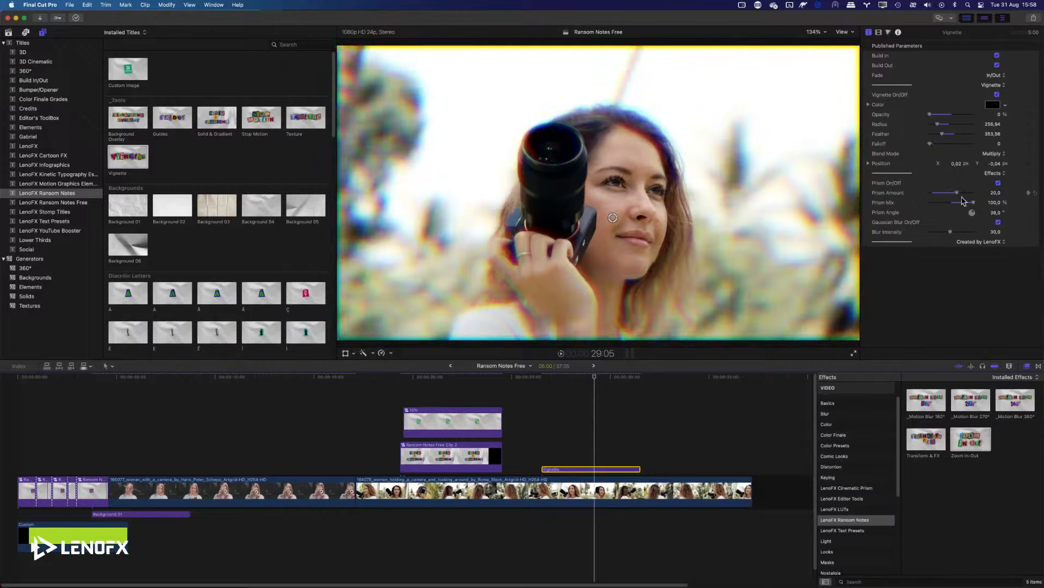
left_click_drag(957, 193, 939, 194)
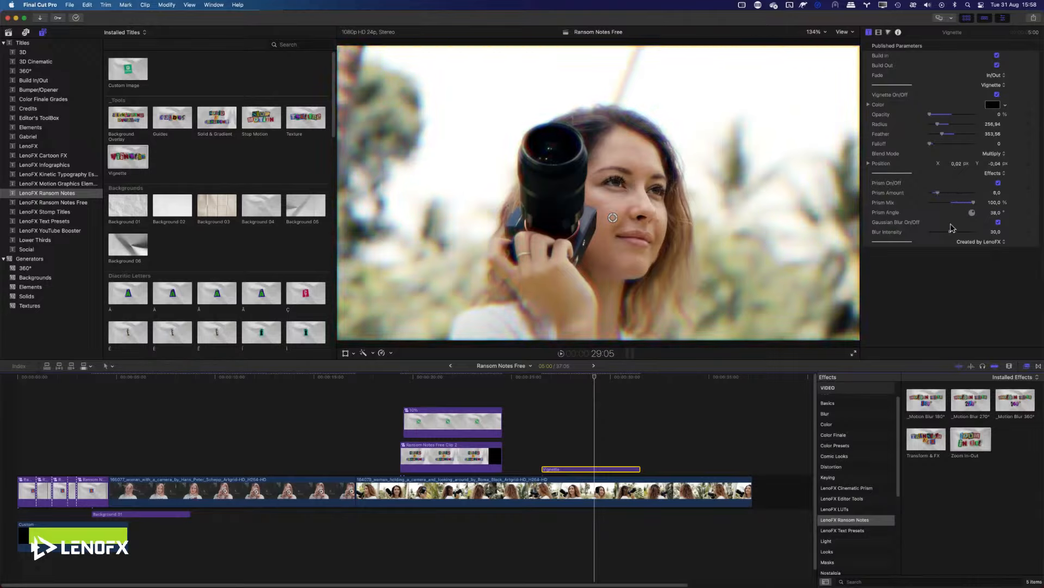